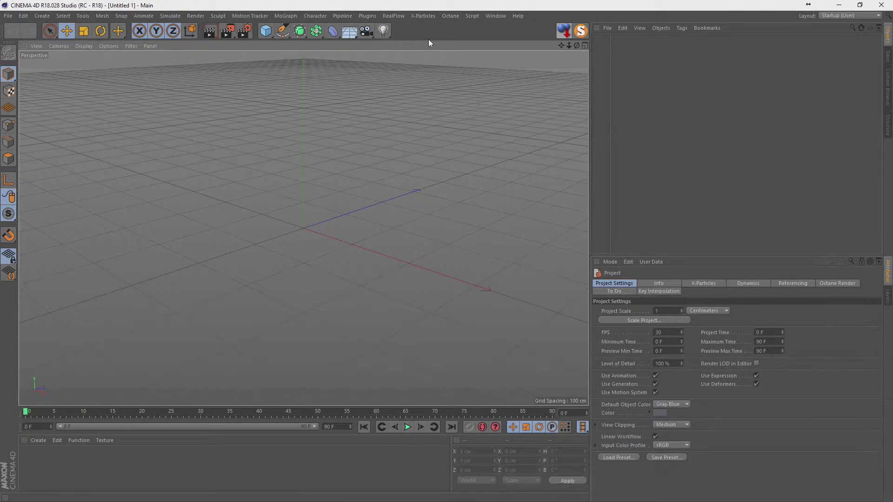
Add a RealFlow circle emitter scene and flip the emitter upside down to about -170° pitch.
left_click(394, 16)
mouse_move(402, 39)
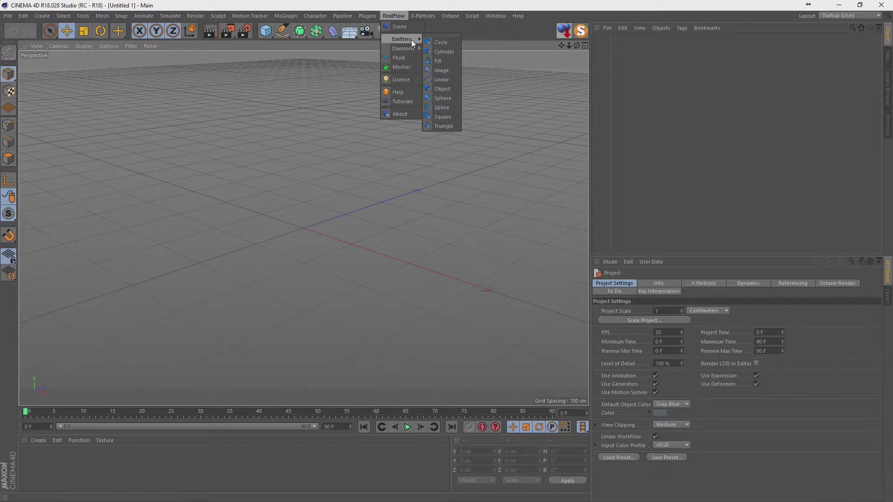
left_click(430, 40)
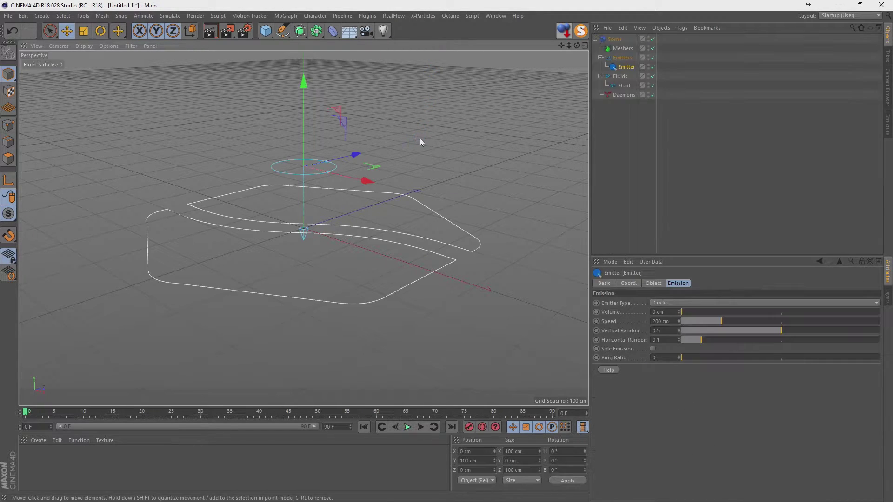
key("r")
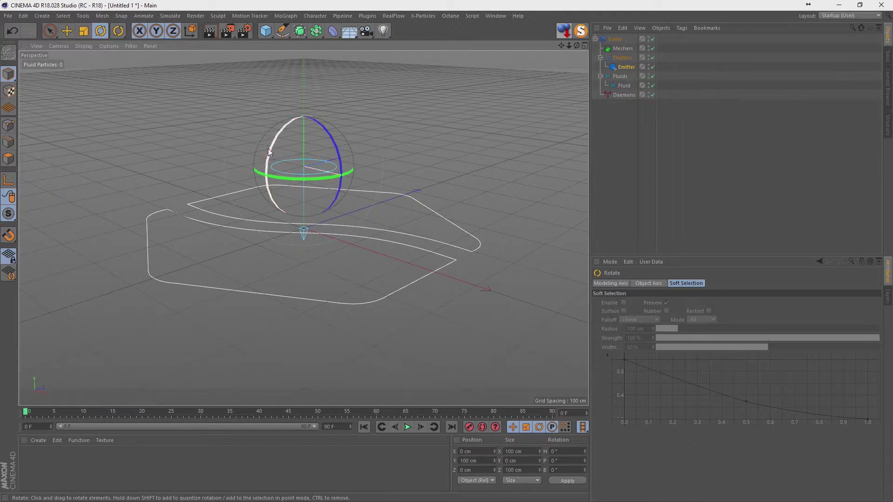
left_click(270, 151)
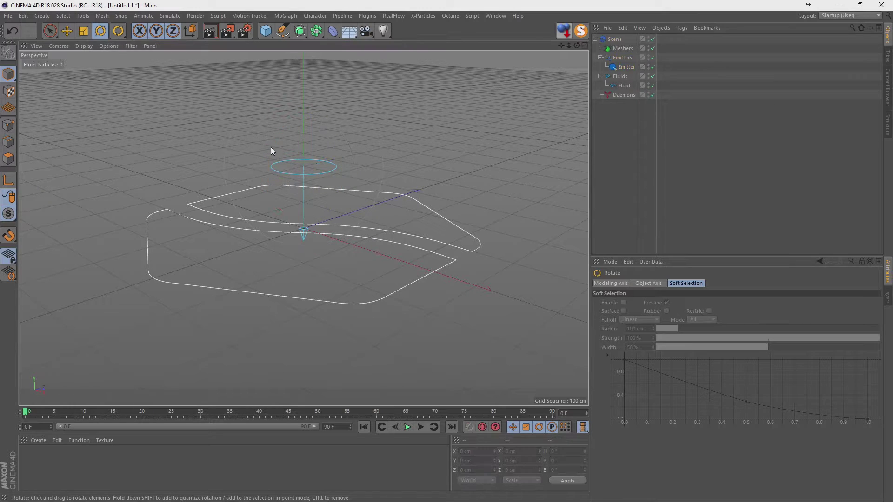
left_click(622, 68)
left_click_drag(281, 136, 356, 210)
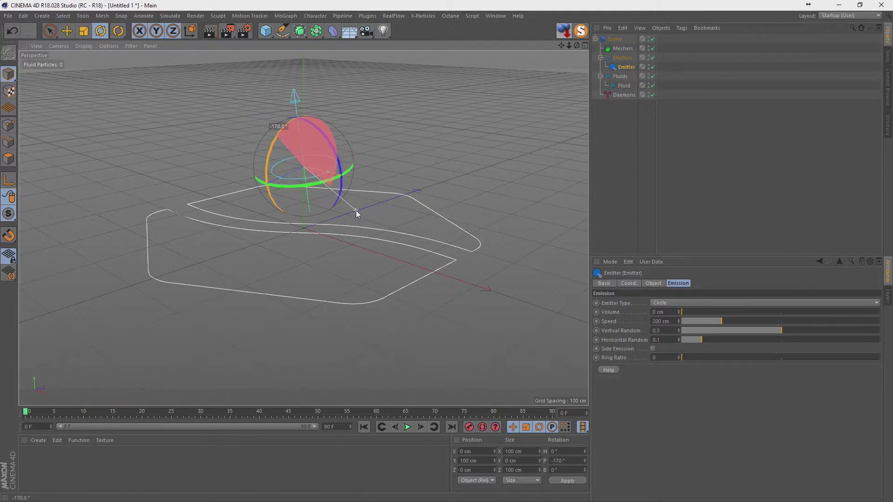
Lower the emitter toward the ground by dragging its P.Y position down.
left_click(618, 115)
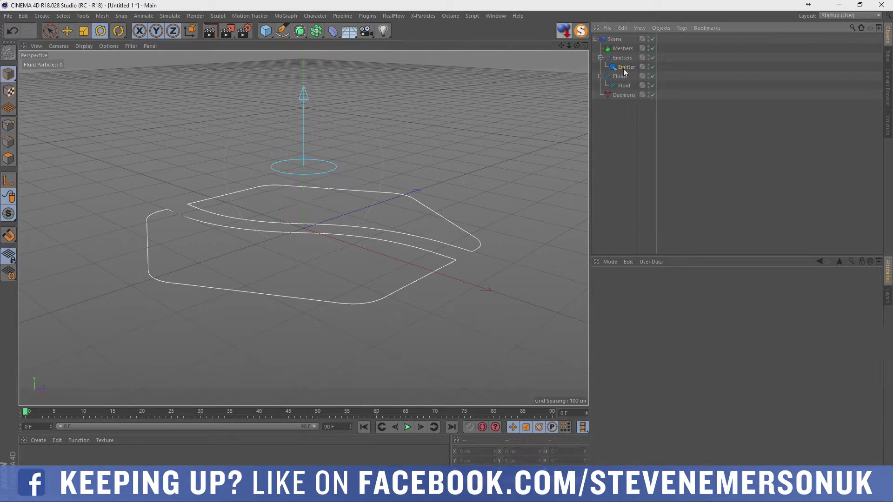
left_click(624, 68)
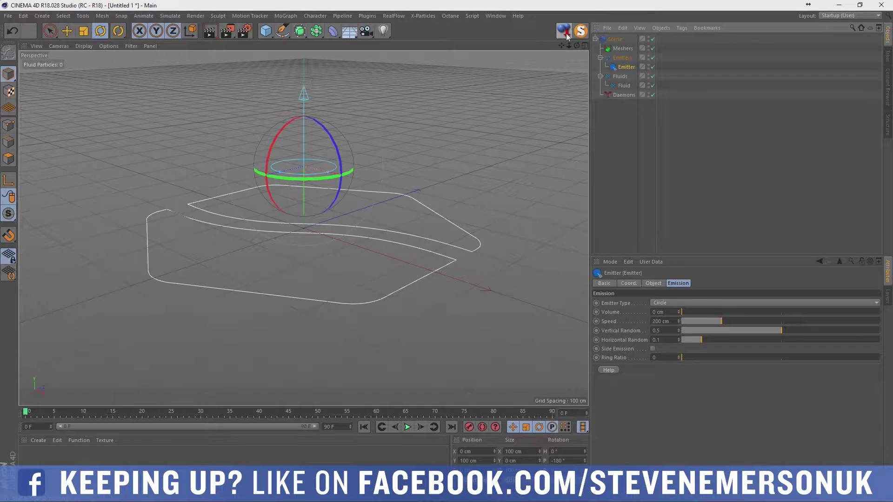
left_click(628, 284)
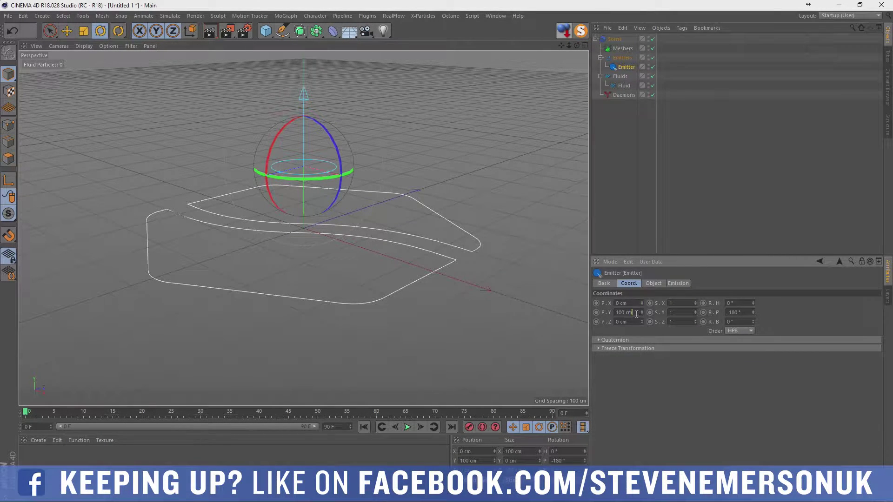
left_click_drag(641, 314, 641, 344)
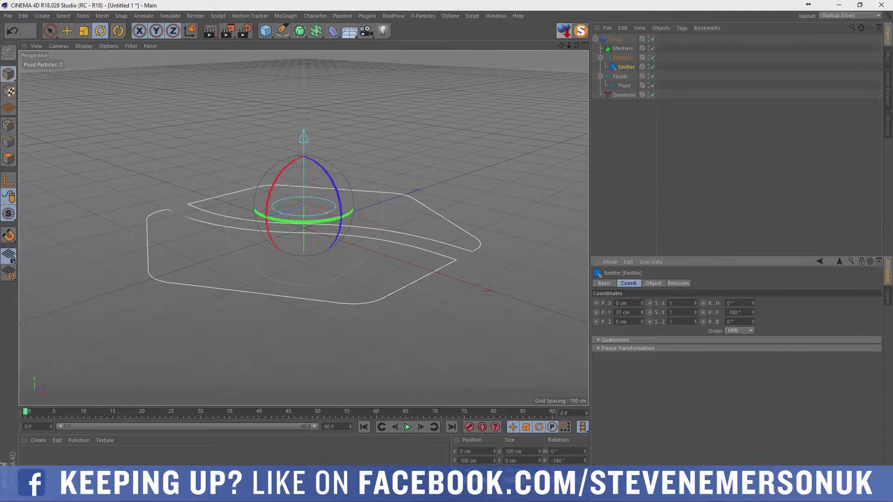
Set the emitter's width and depth to 20 cm each.
left_click(623, 139)
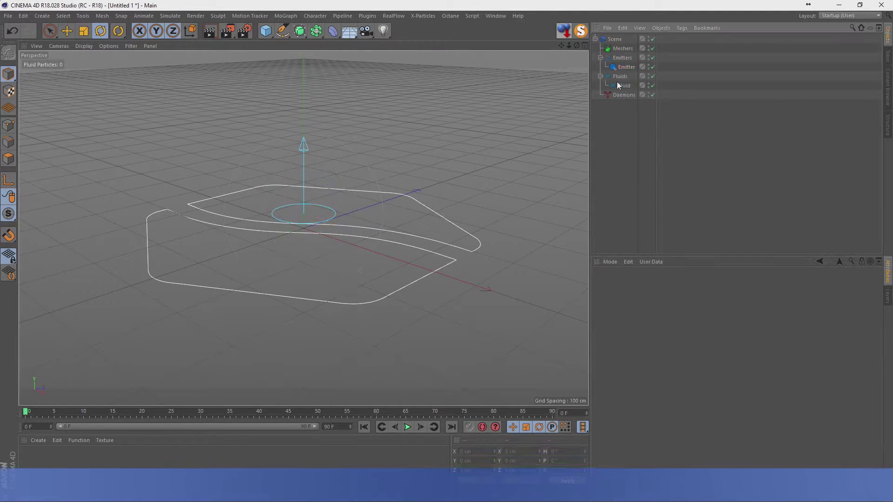
left_click(623, 67)
left_click(649, 282)
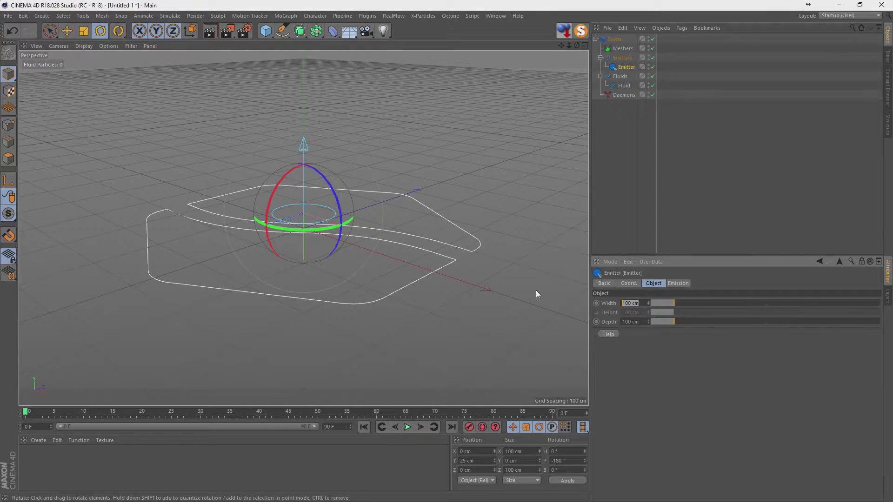
type("20")
key("Tab")
type("20")
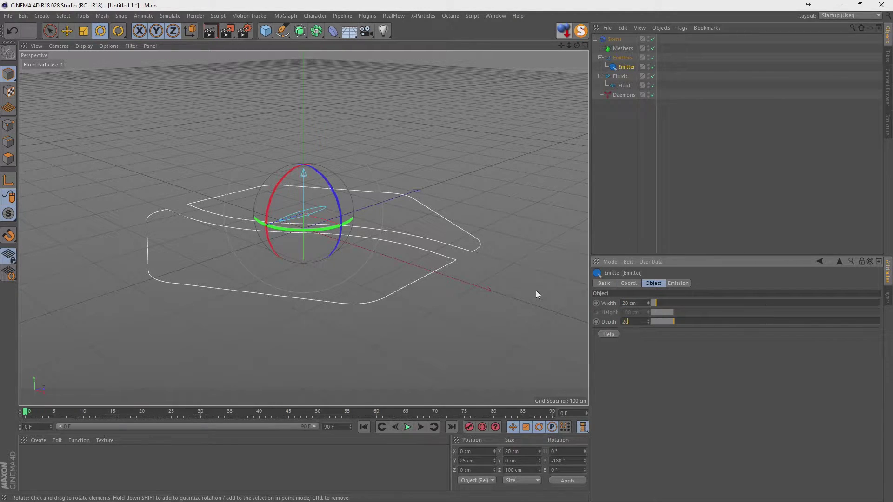
key("Return")
left_click(646, 116)
left_click(625, 67)
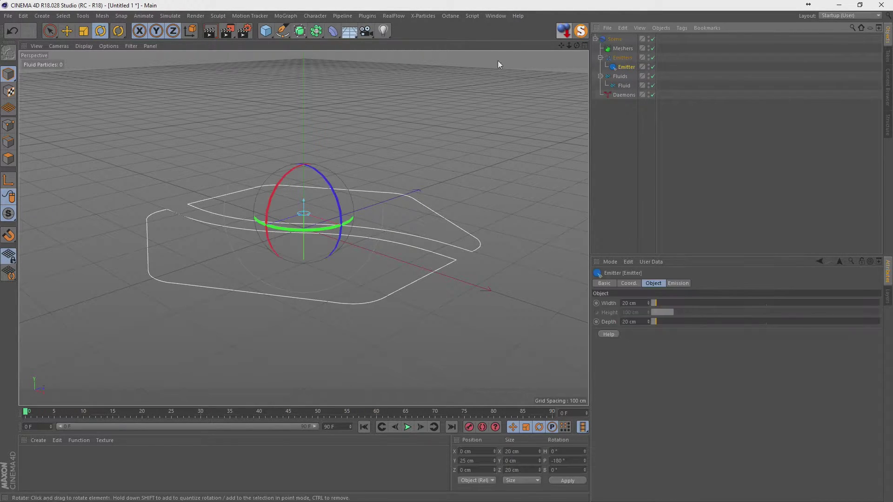
Put the emitter in a radial Cloner on the XZ plane, 50 cm radius, with Align on.
left_click(387, 18)
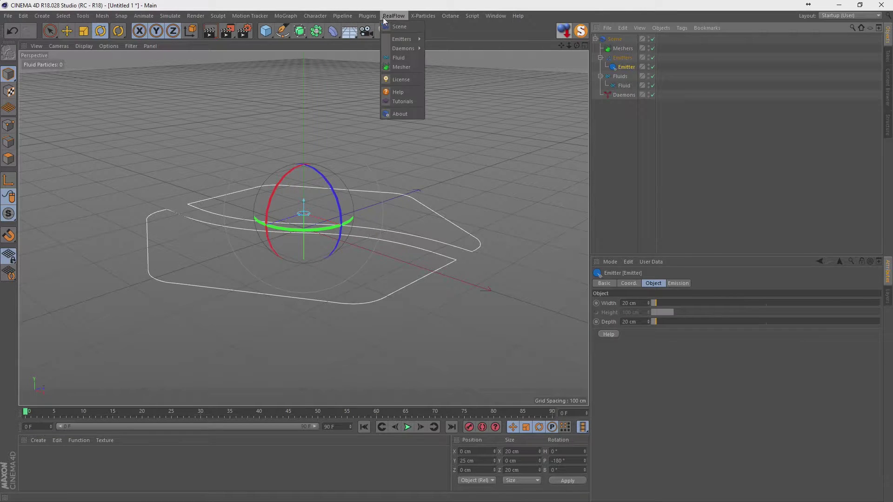
left_click(300, 121)
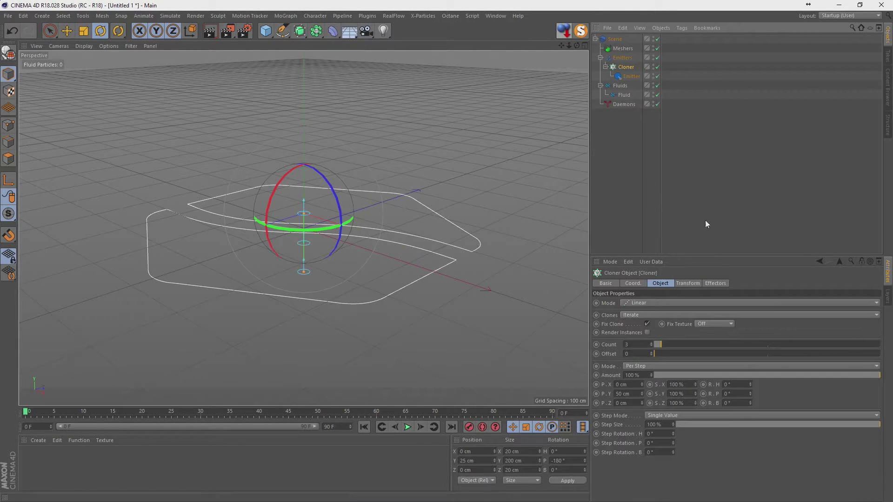
left_click(636, 304)
left_click(669, 330)
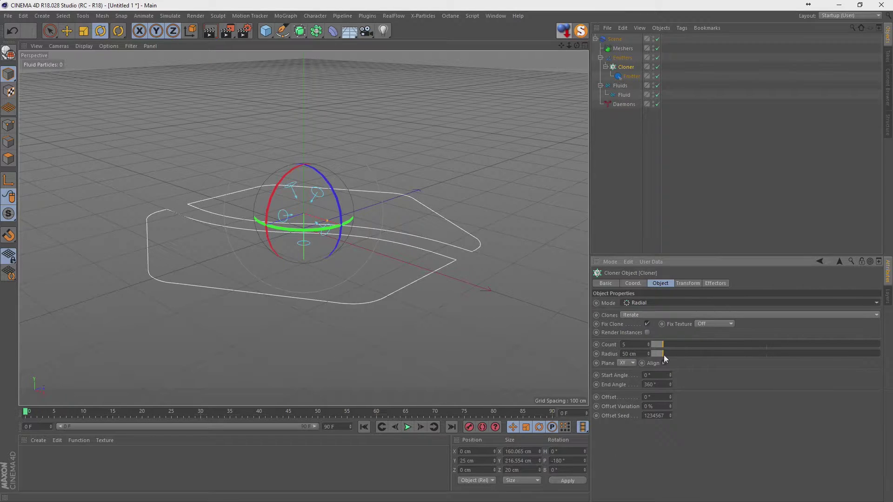
mouse_move(663, 354)
left_mouse_down()
mouse_move(710, 355)
mouse_move(695, 355)
left_mouse_up()
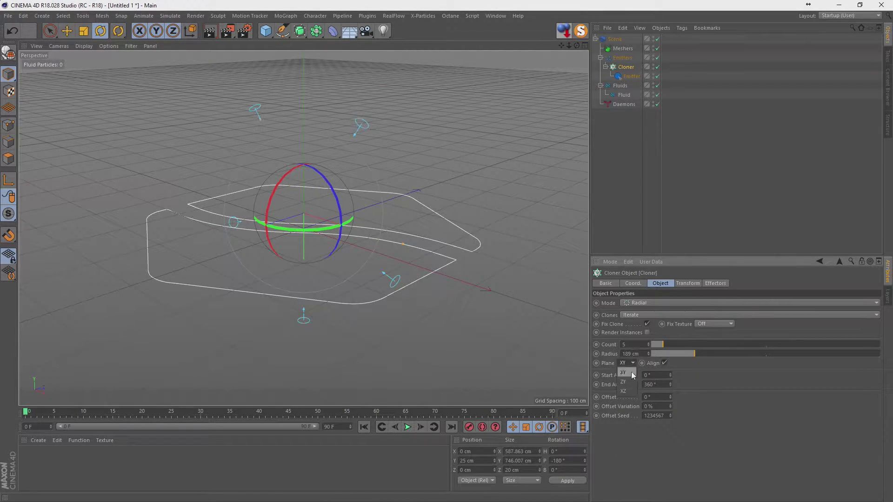
left_click(632, 390)
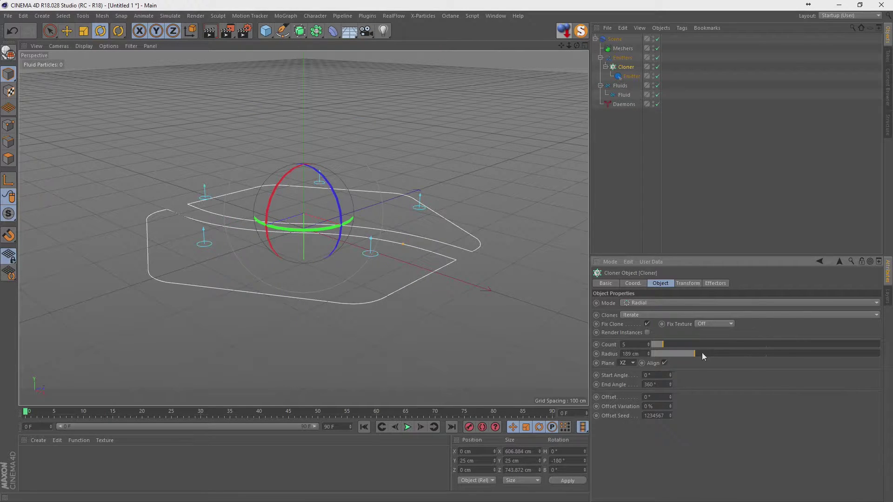
mouse_move(701, 353)
left_mouse_down()
mouse_move(713, 353)
mouse_move(668, 359)
left_mouse_up()
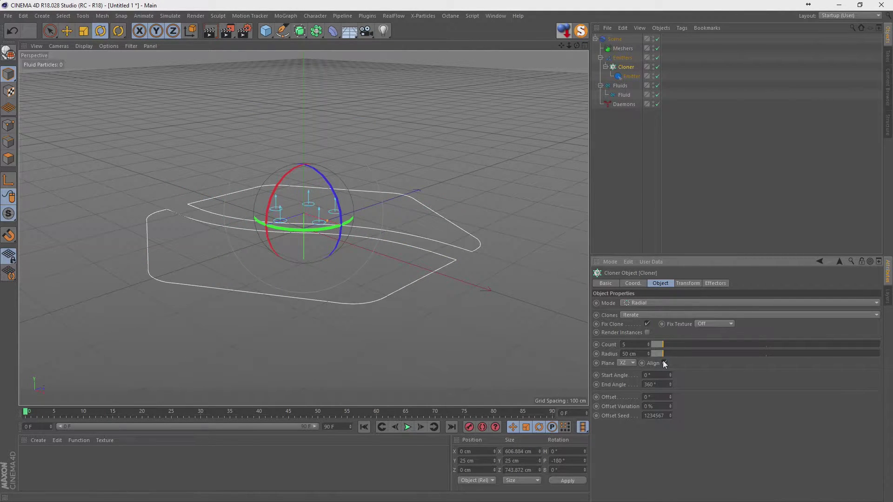
left_click(664, 363)
Play the simulation briefly to preview fluid rising from the cloned emitters.
left_click(406, 427)
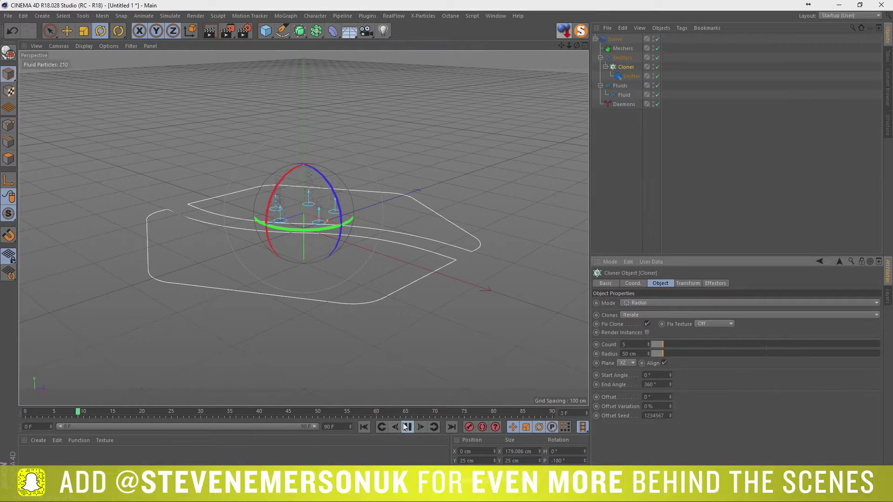
left_click(406, 427)
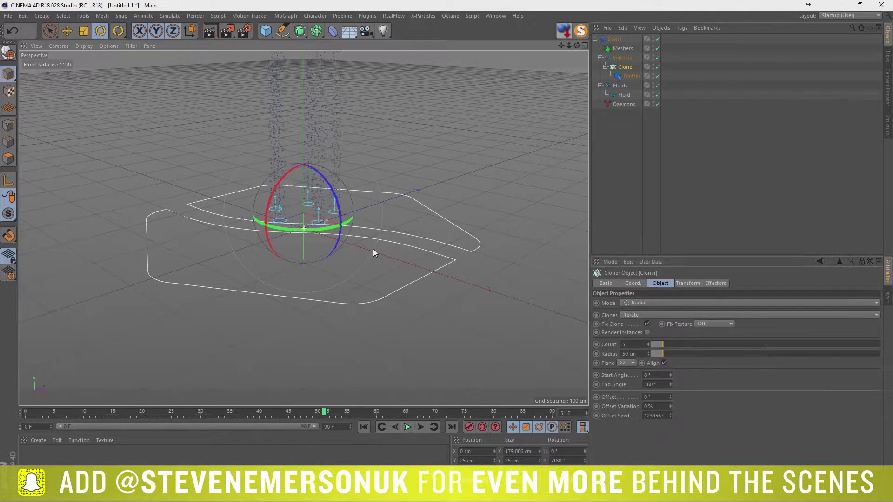
middle_click_drag(373, 249, 356, 423, "alt")
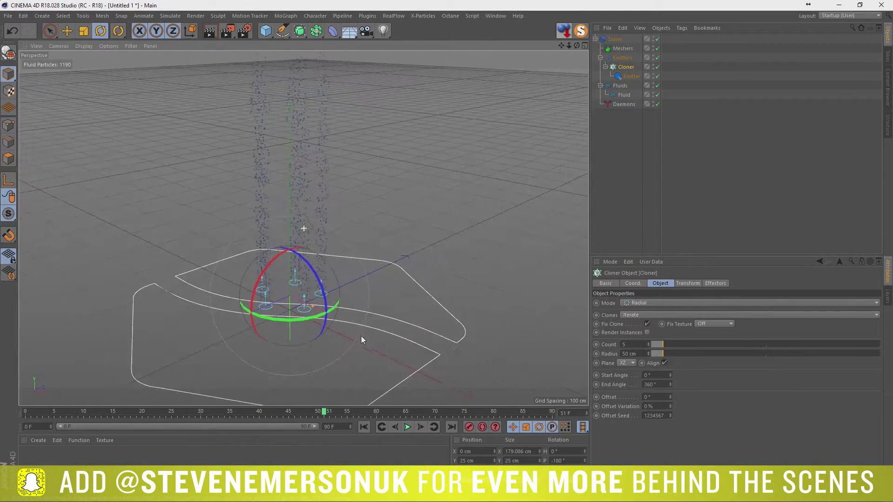
Add a RealFlow Mesher and replay from frame 0 to see the meshed columns.
left_click(405, 430)
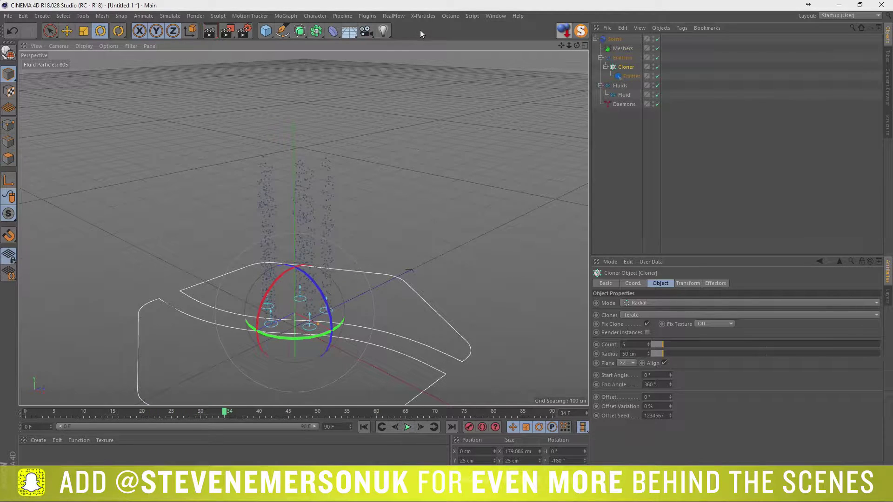
left_click(386, 18)
left_click(407, 65)
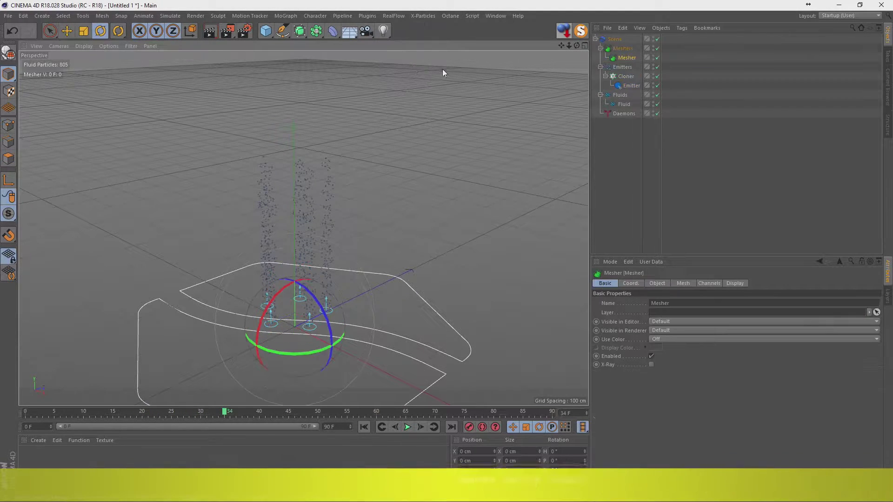
left_click(364, 427)
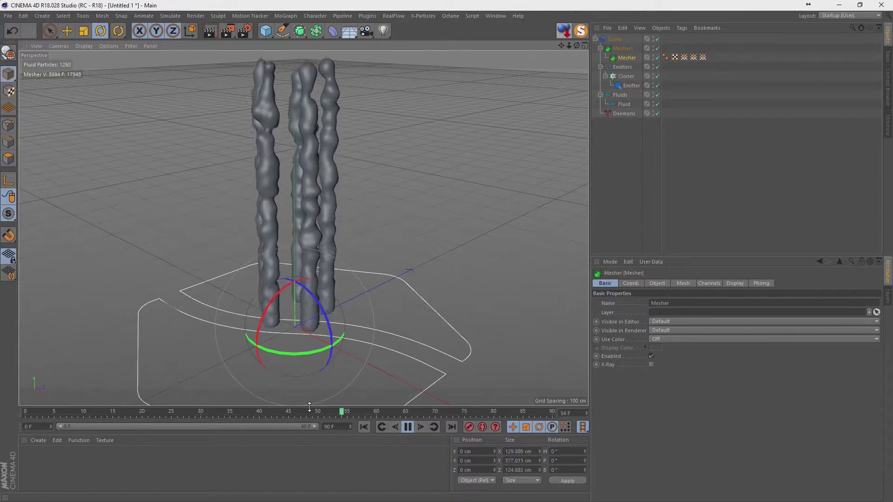
left_click(408, 428)
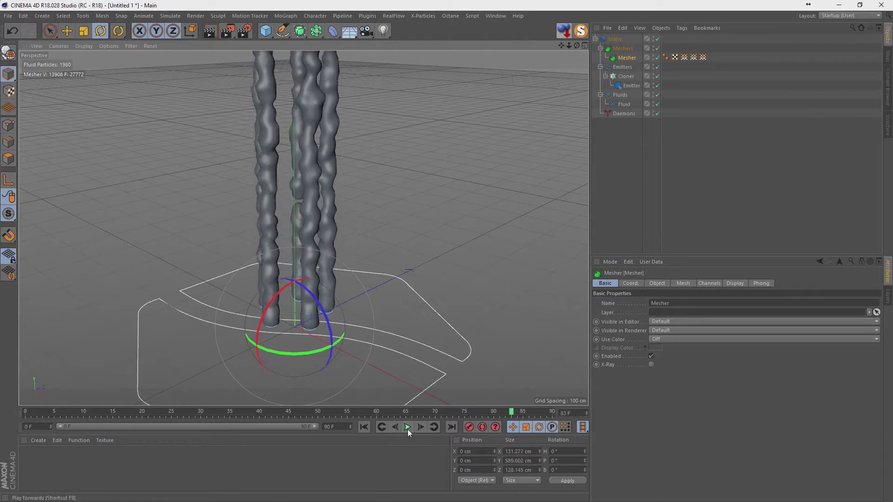
Select the Mesher object, then bring up the Save File dialog with Ctrl+S.
left_click(657, 173)
left_click(626, 57)
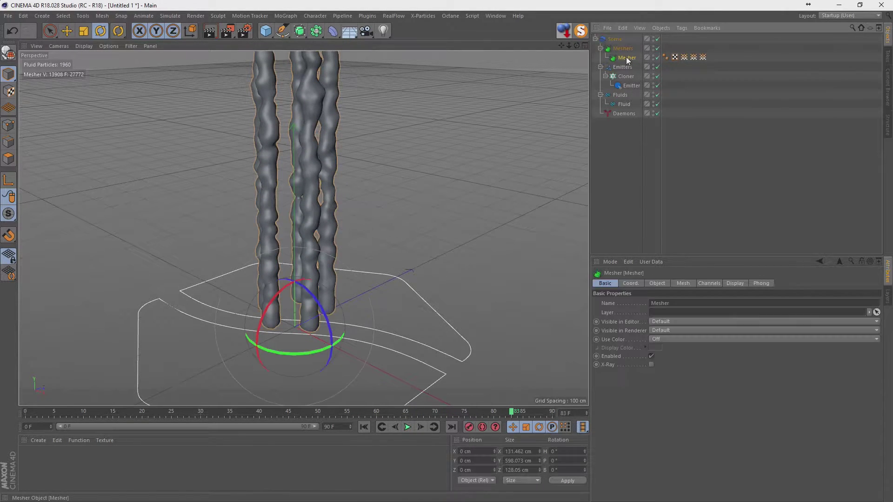
left_click(666, 165)
key("ctrl+s")
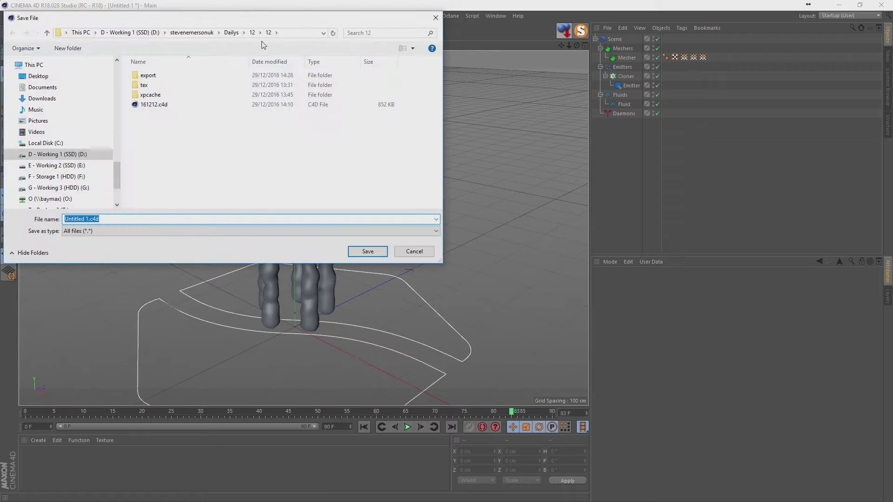
Create a folder 13 inside folder 12 and save the scene there as 161213.c4d.
left_click_drag(266, 21, 344, 59)
left_click(331, 71)
left_click(146, 87)
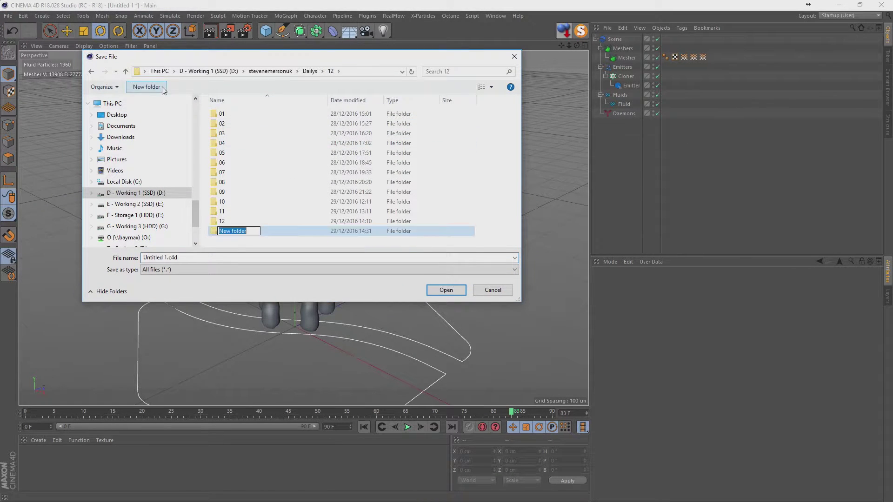
key("Return")
key("Return")
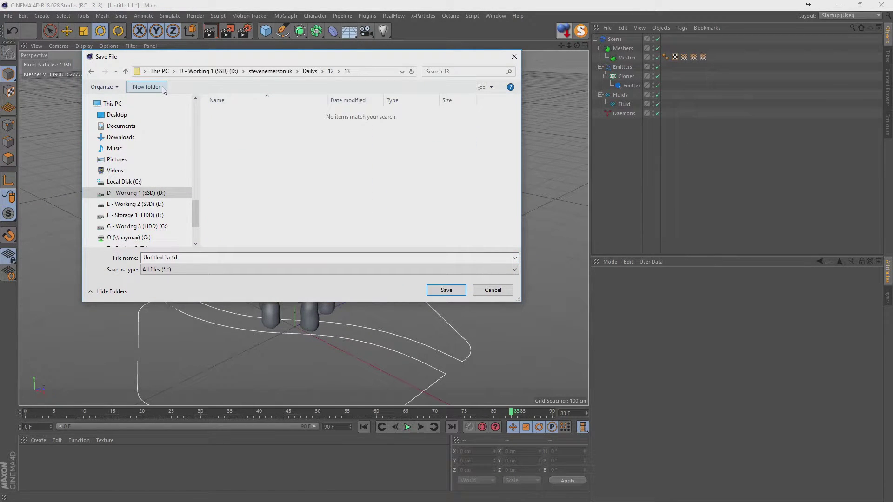
type("161213")
key("Return")
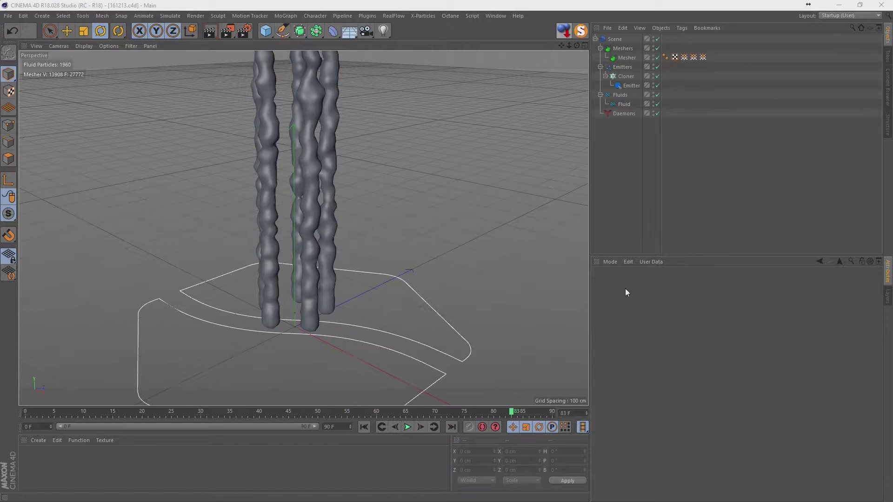
Select the Cloner, test its heading rotation, reset it to 0° and rewind playback.
left_click(363, 426)
left_click(409, 427)
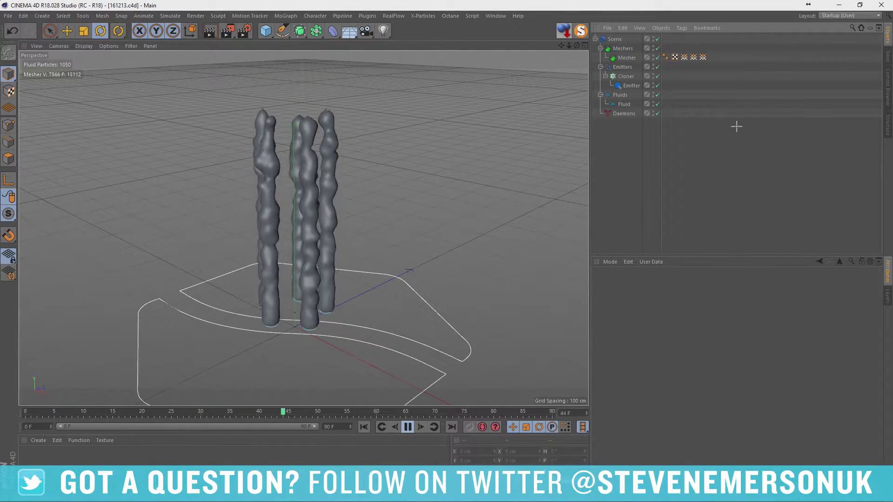
left_click(623, 76)
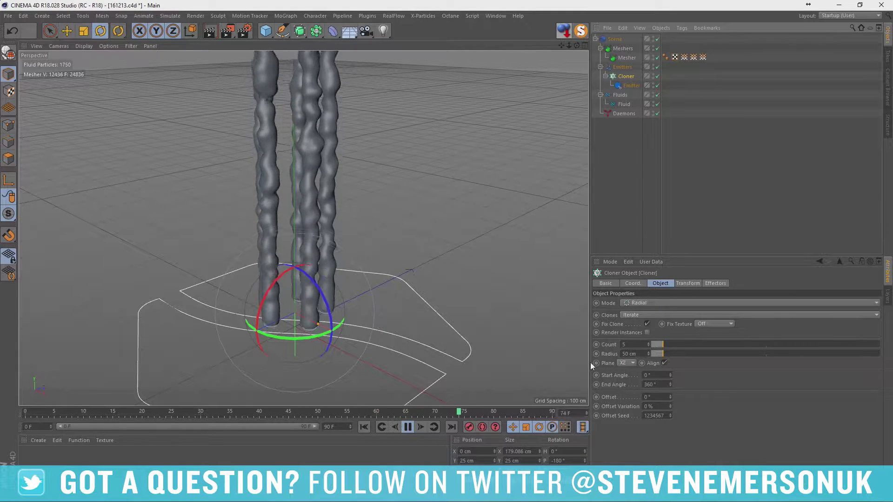
left_click(632, 283)
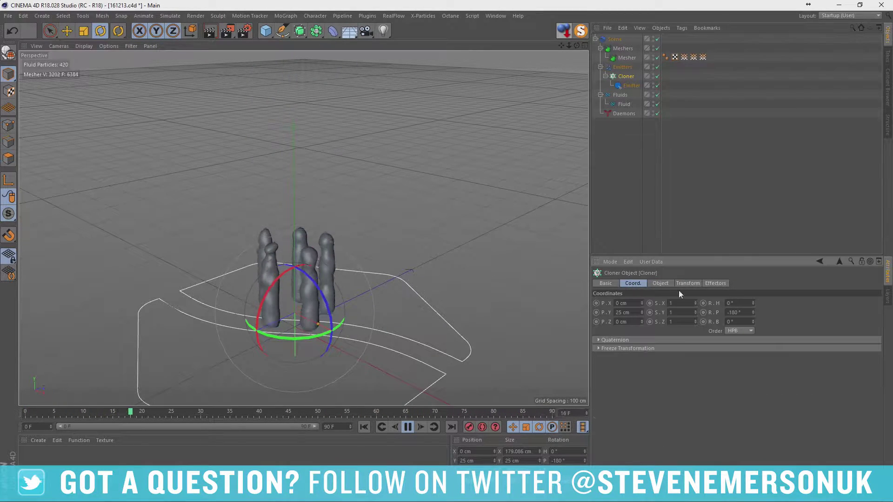
left_click_drag(752, 302, 747, 302)
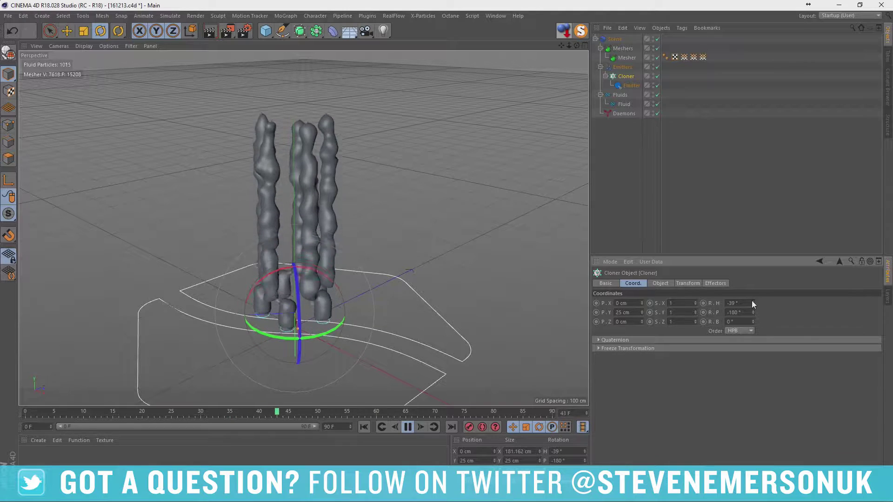
right_click(752, 302)
left_click(364, 427)
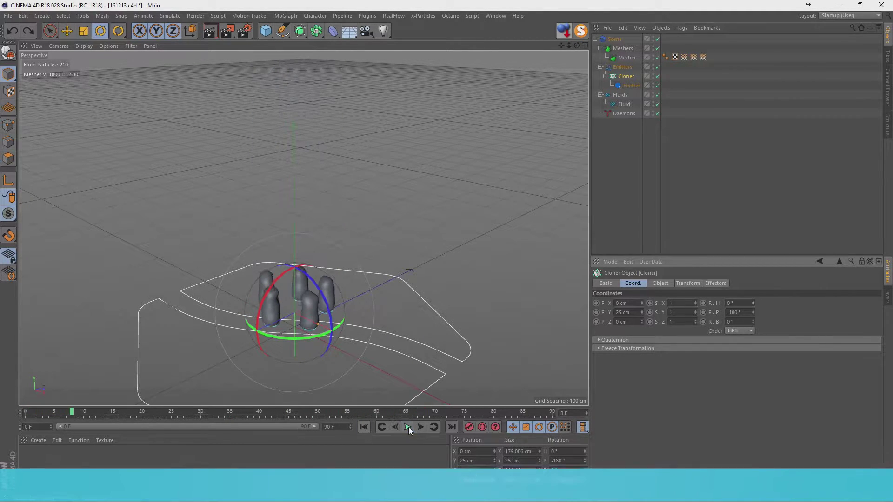
left_click(408, 426)
left_click(364, 426)
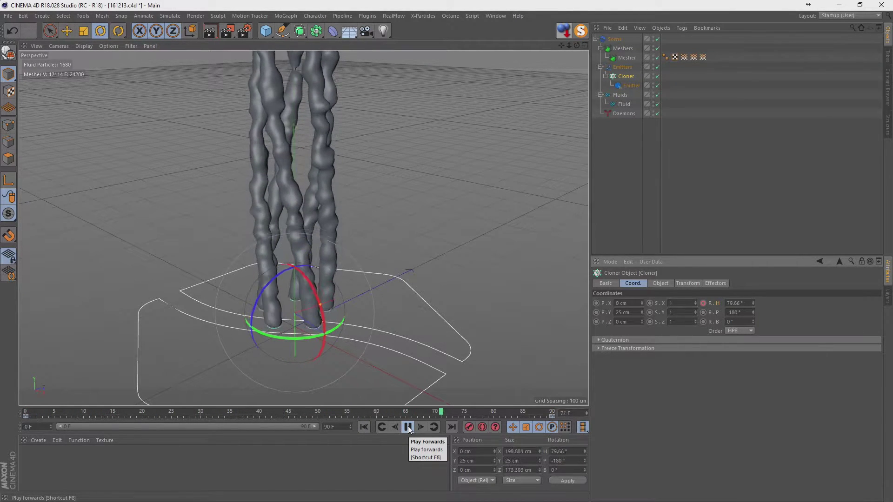
left_click(409, 428)
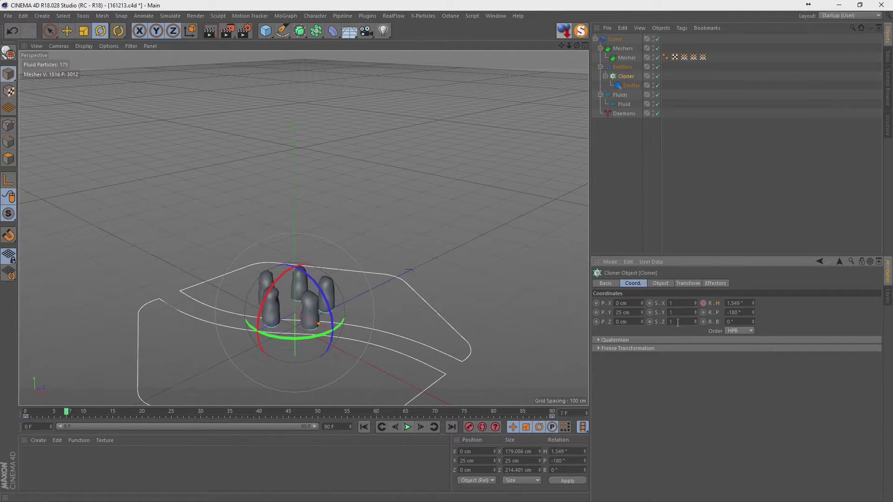
At frame 90 set the Cloner heading to 180° and preview the twist.
left_click(437, 427)
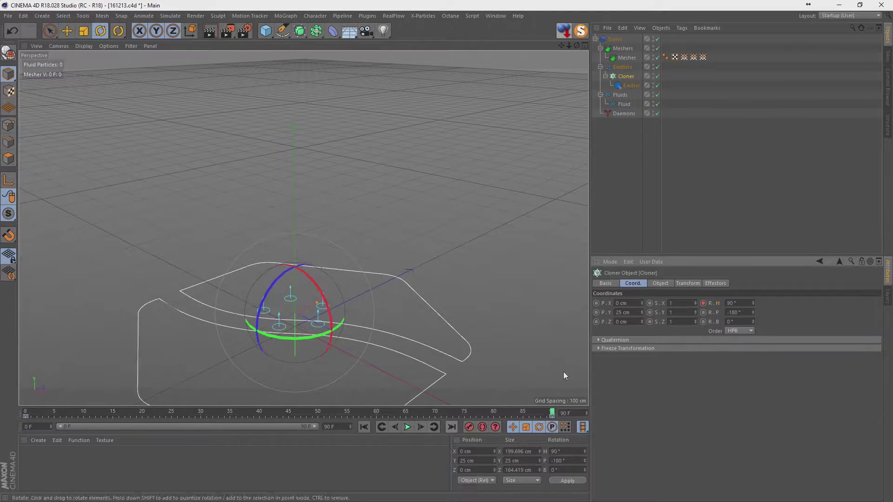
type("180")
key("Return")
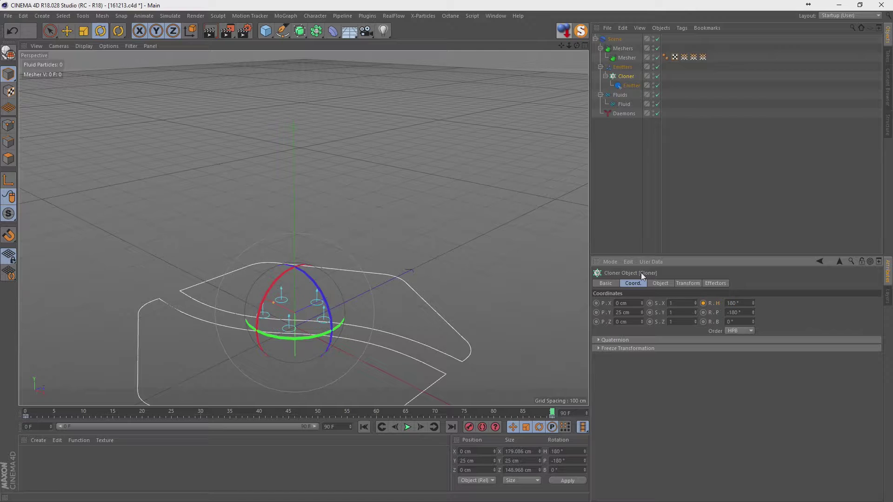
left_click(363, 427)
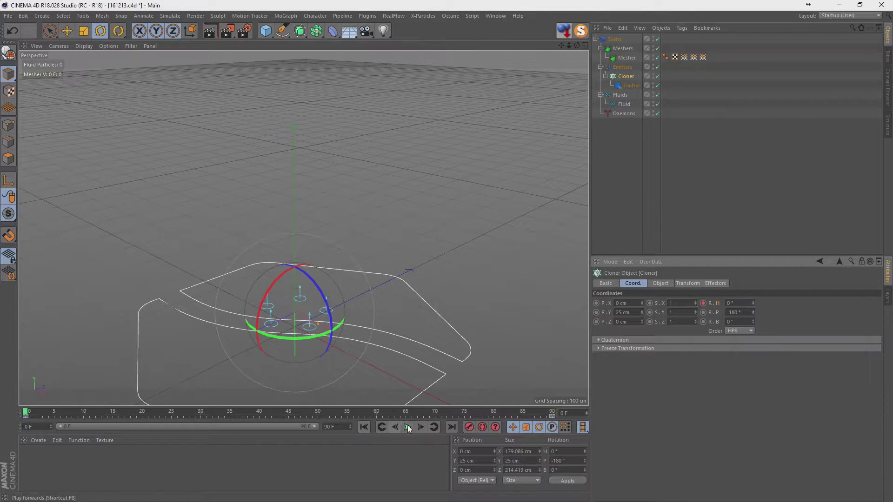
left_click(407, 427)
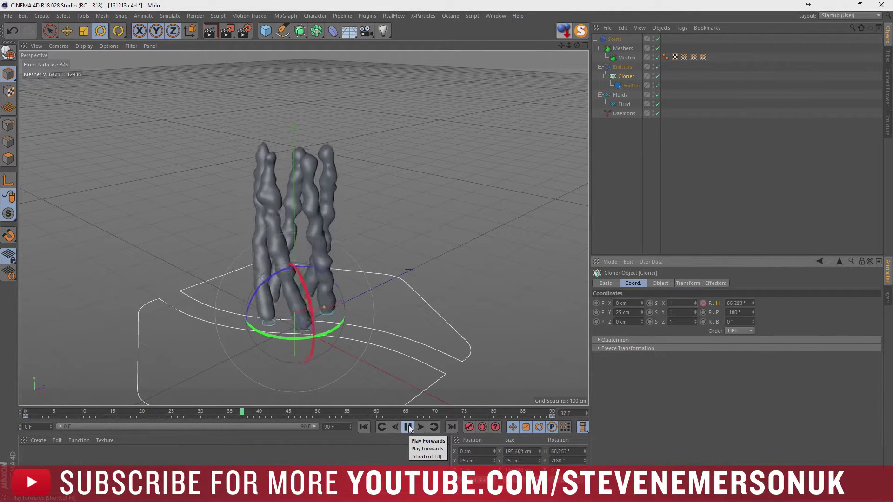
left_click(408, 427)
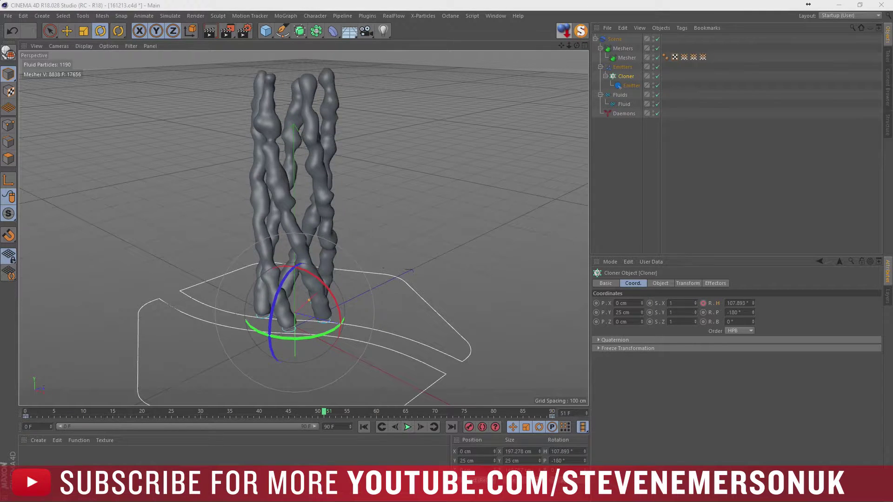
In the Timeline, switch both Cloner heading keys to Linear interpolation.
key("shift+F3")
left_click(73, 163)
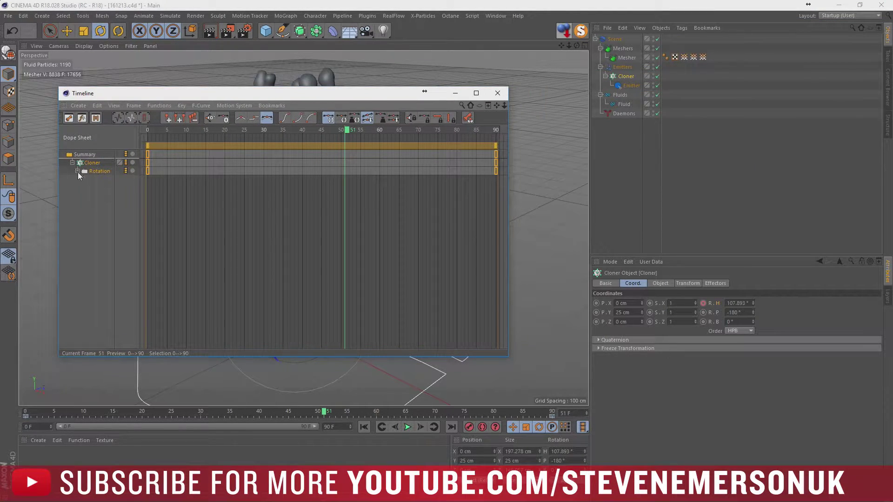
left_click(121, 202)
left_click(83, 180)
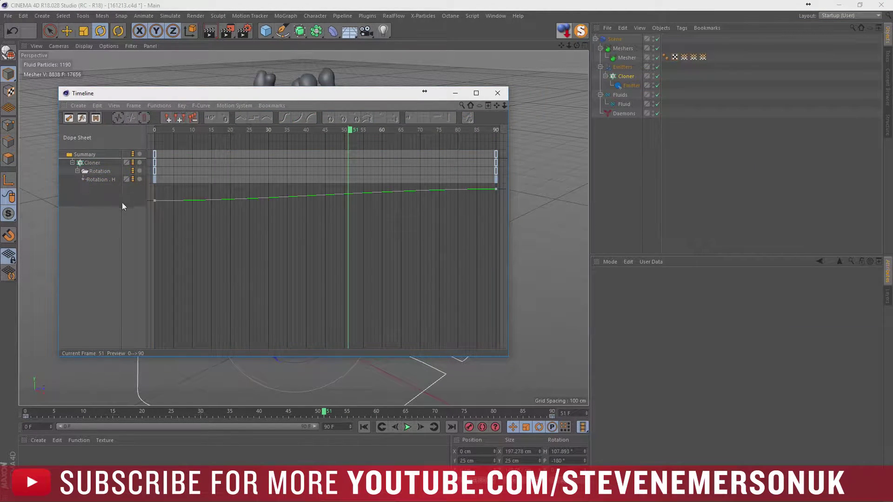
left_click(155, 182)
left_click(496, 179, "shift")
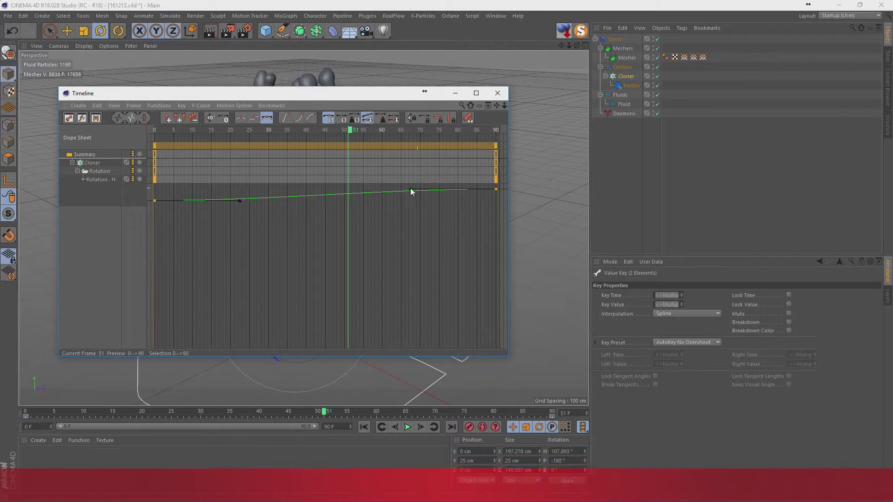
left_click(241, 119)
left_click(497, 93)
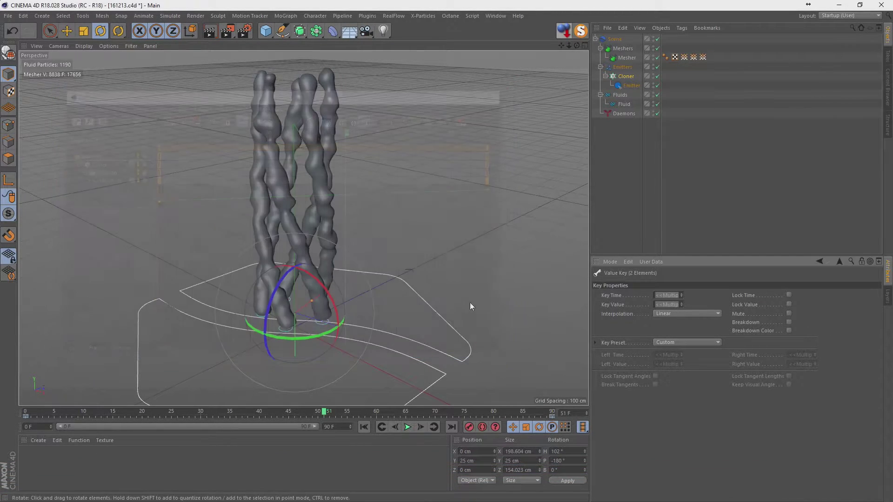
left_click(364, 426)
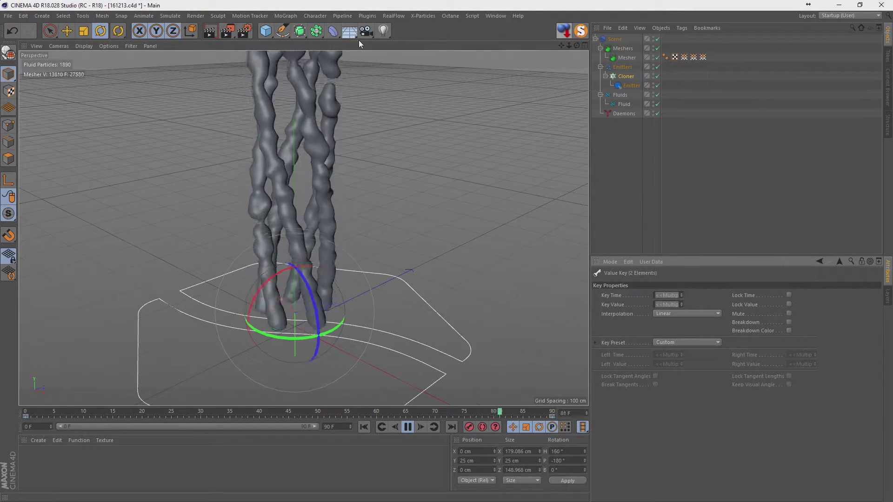
left_click(397, 17)
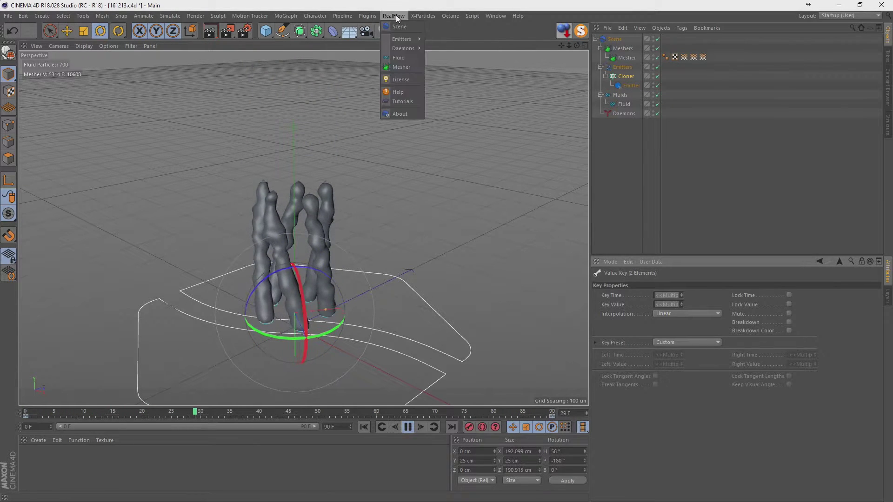
key("Escape")
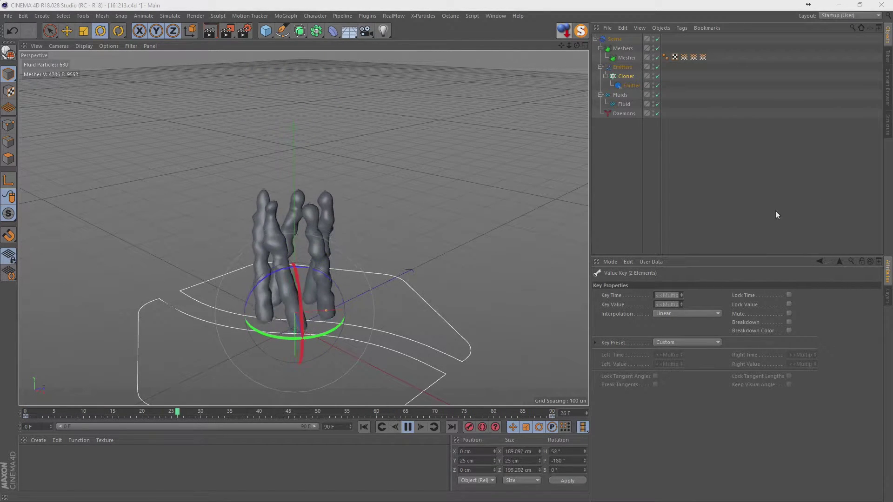
left_click(407, 427)
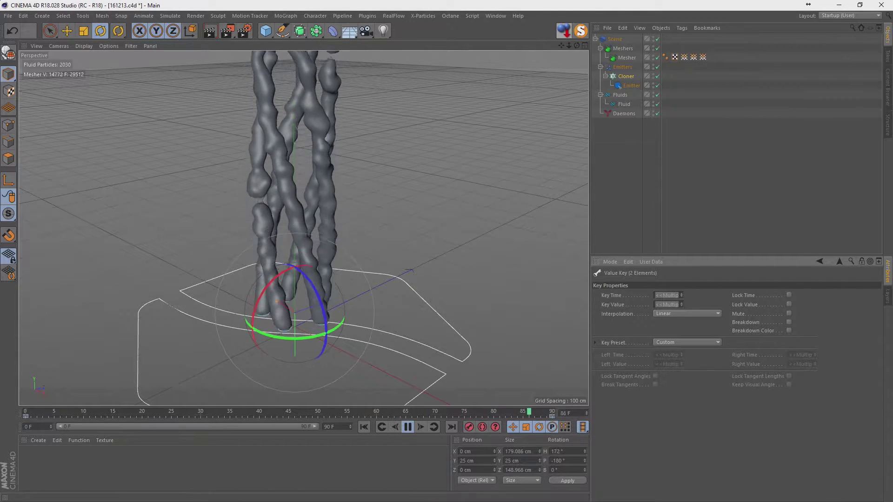
left_click(826, 198)
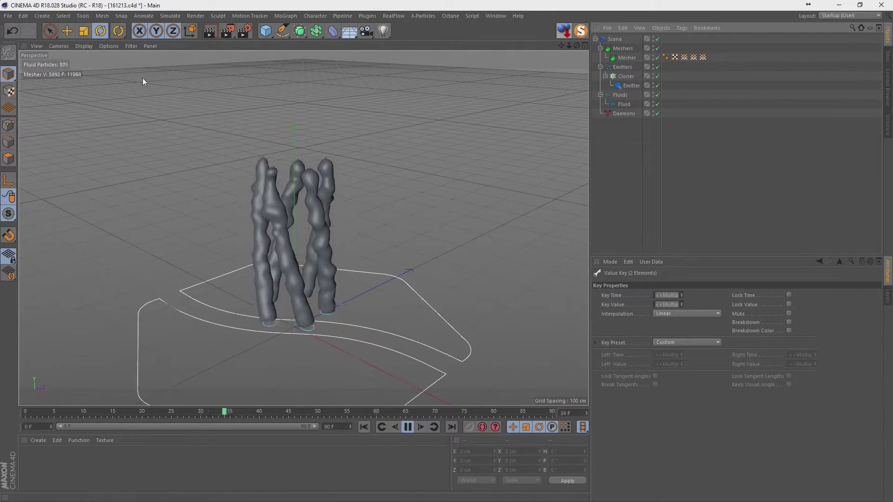
Switch the viewport to Gouraud Shading (Lines) and select the Mesher object.
left_click(84, 45)
left_click(86, 71)
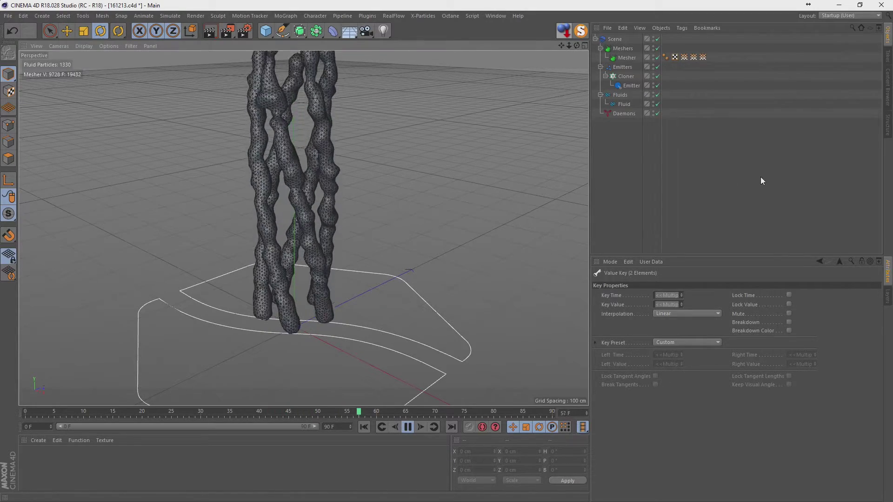
left_click(625, 67)
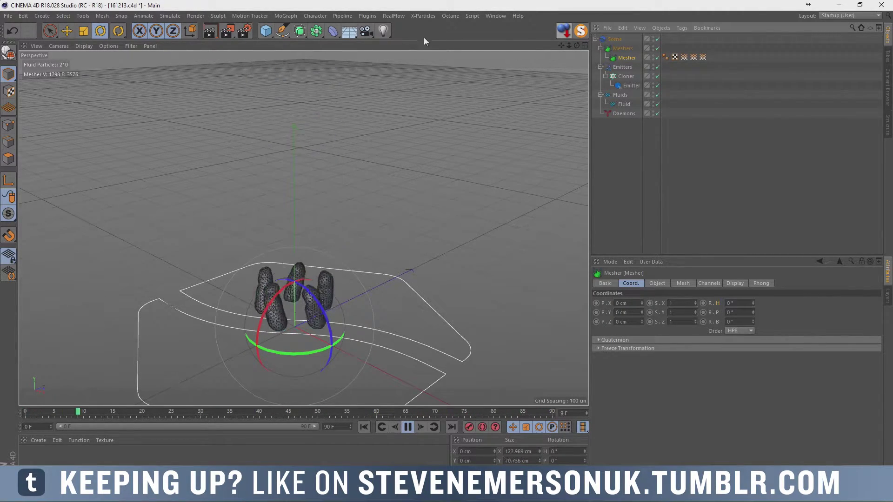
Add a RealFlow Sheeter daemon to the scene and rewind playback to the start.
left_click(393, 15)
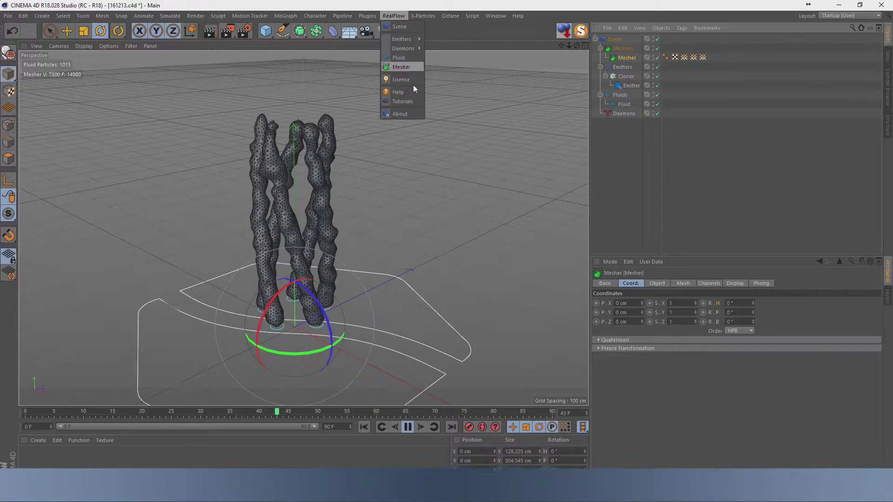
mouse_move(403, 49)
left_click(452, 164)
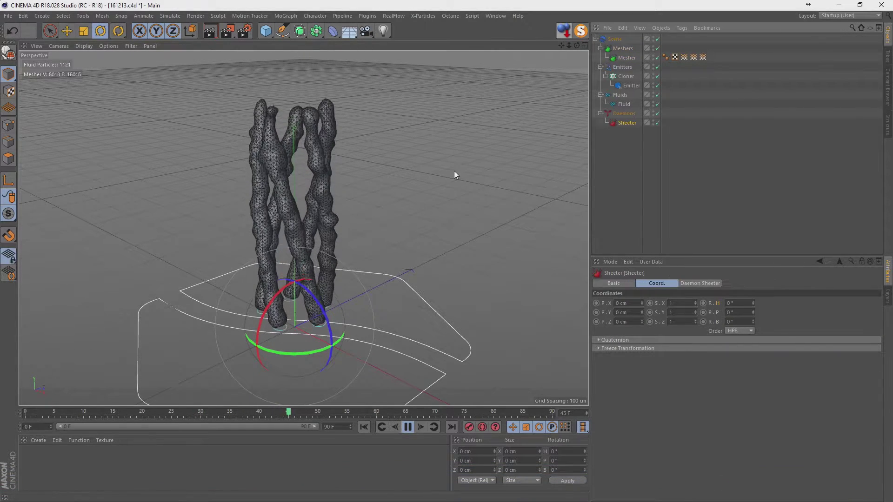
left_click(382, 427)
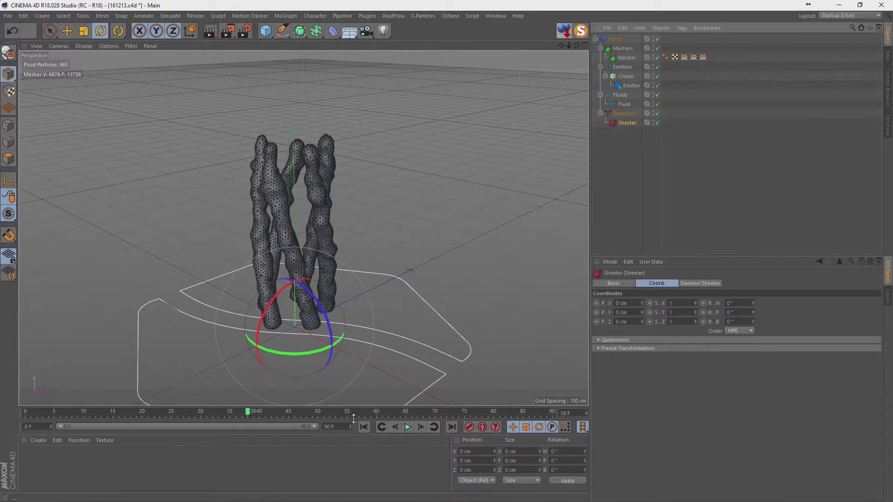
Key the Cloner heading at 0° around frame 46.
left_click(291, 409)
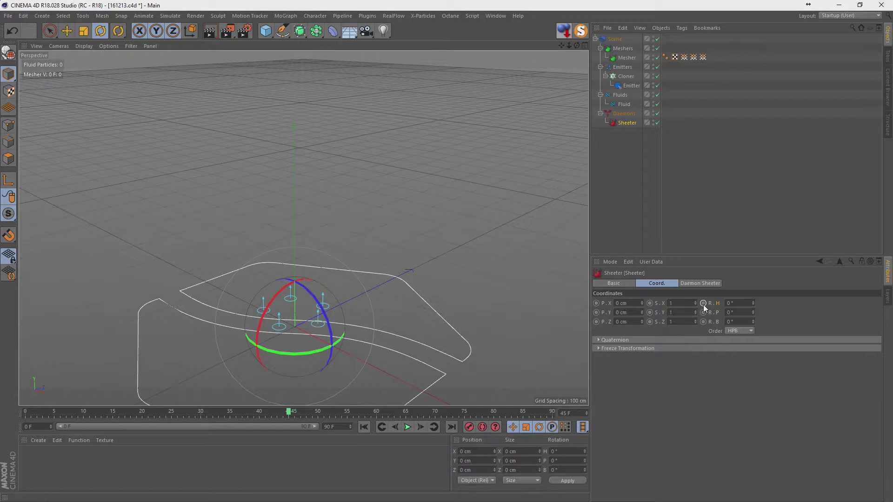
left_click(625, 76)
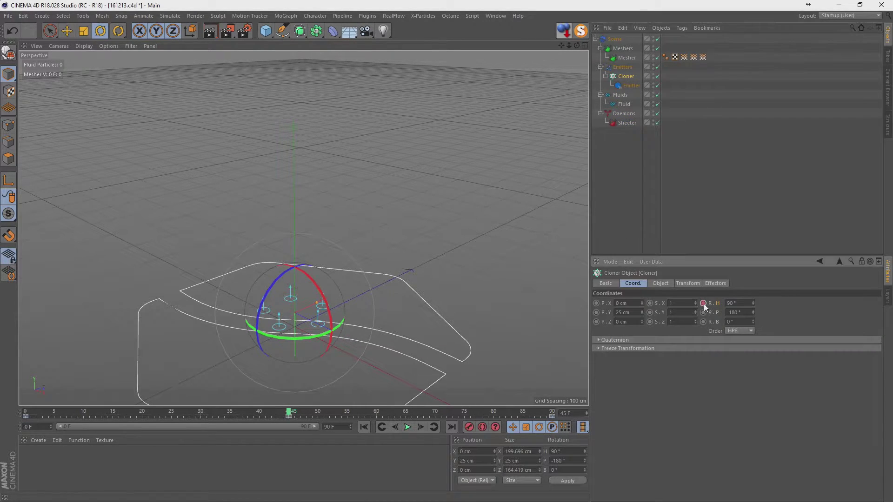
left_click(452, 427)
left_click_drag(303, 416, 298, 414)
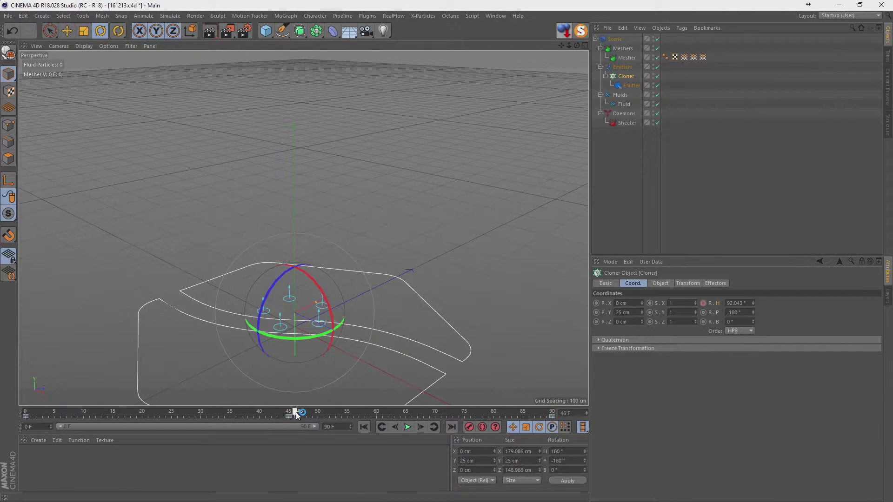
left_click(748, 303)
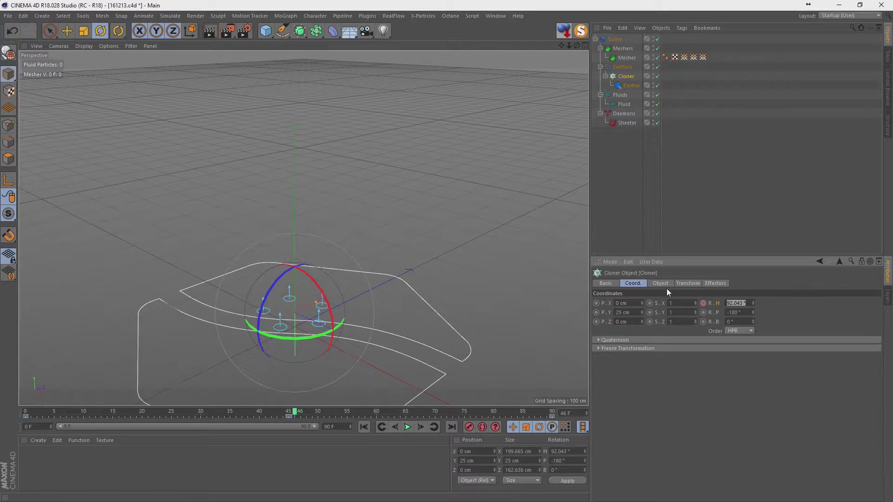
type("0")
key("Return")
left_click(703, 303, "ctrl")
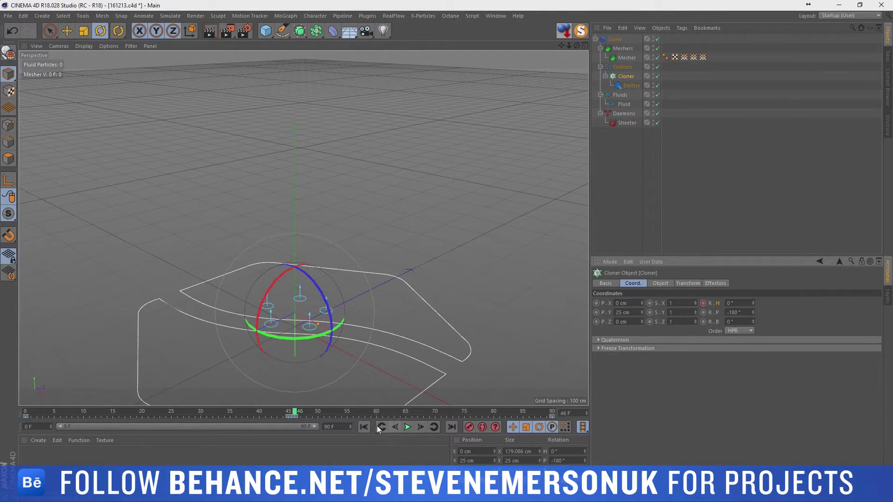
Replay the simulation to inspect the twisted columns, then park the playhead at frame 45.
left_click(408, 428)
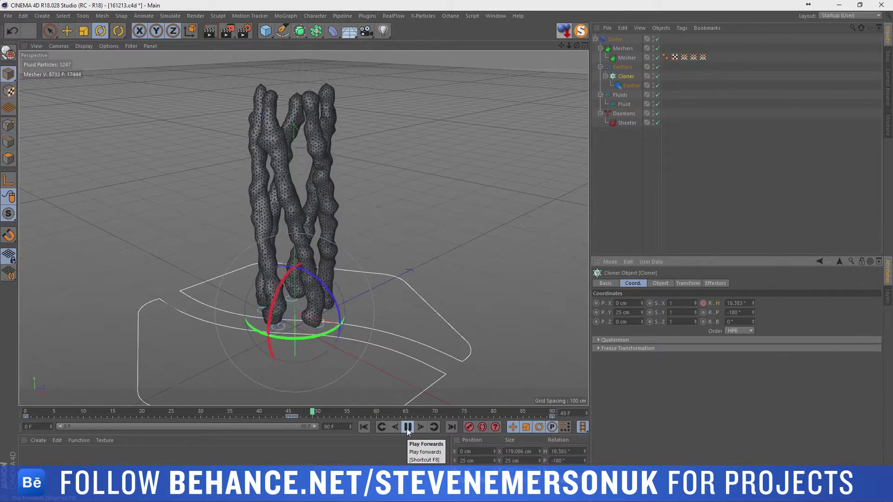
left_click(408, 428)
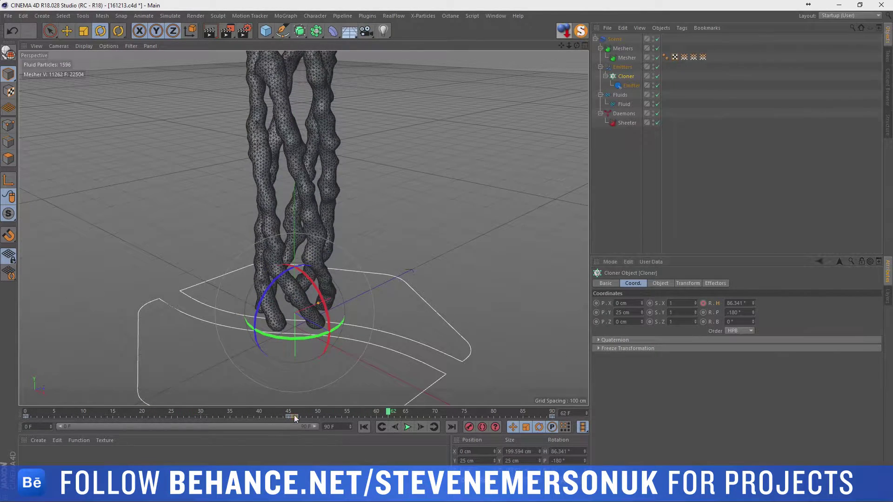
left_click(341, 415)
left_click(383, 426)
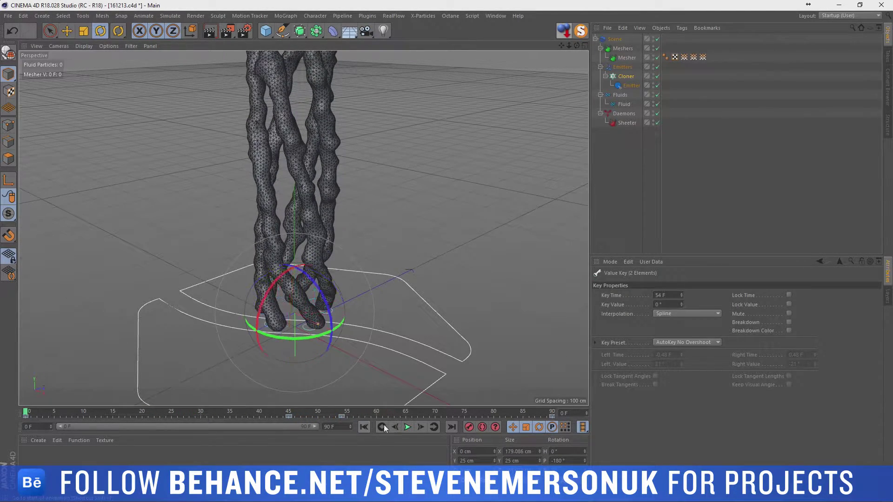
left_click(408, 427)
left_click(289, 414)
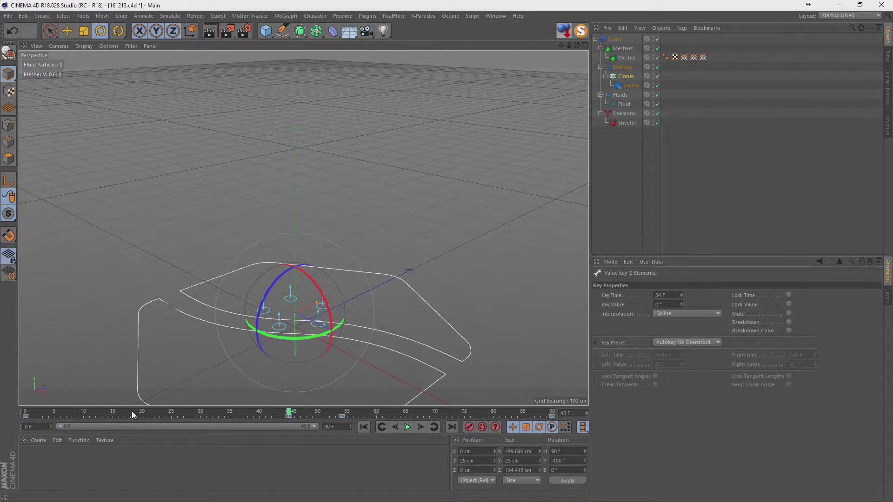
At frame 25, set the Cloner heading to -20° and preview playback.
left_click(637, 76)
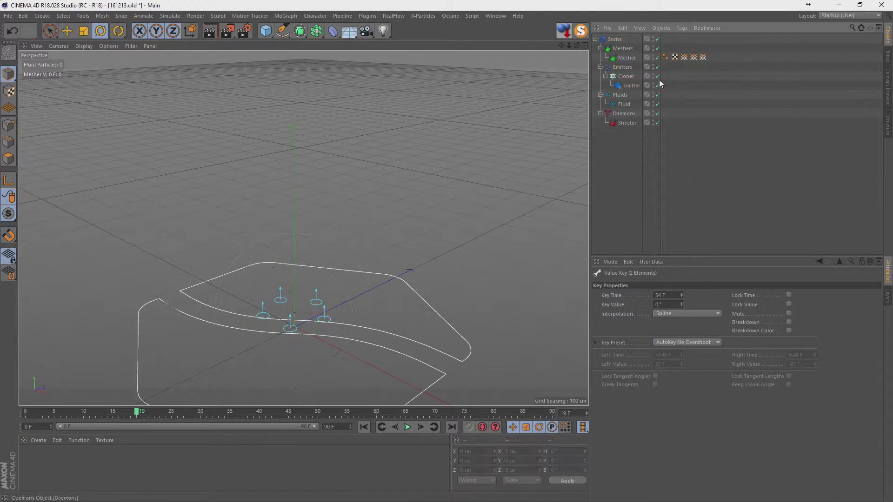
left_click_drag(718, 303, 666, 287)
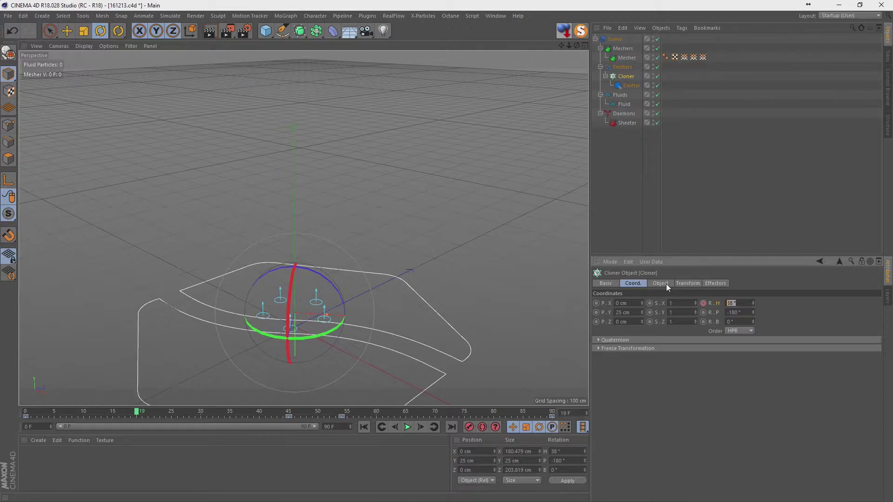
key("ctrl+z")
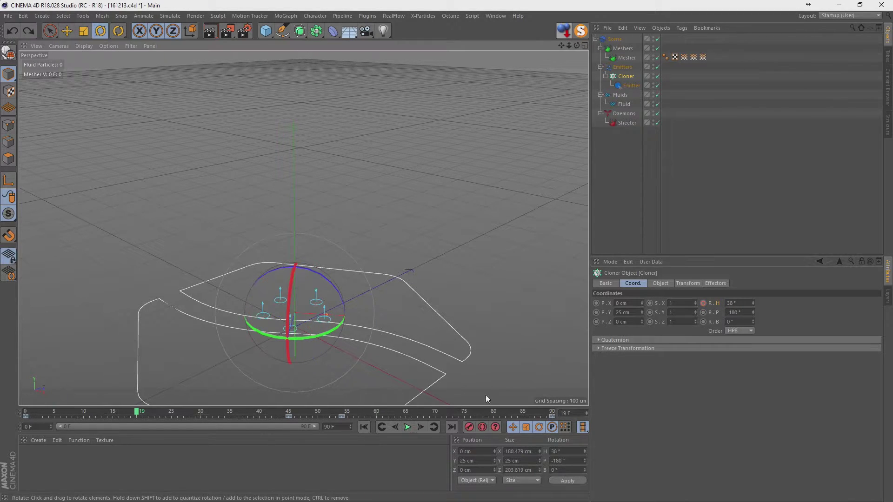
key("g")
key("g")
key("g")
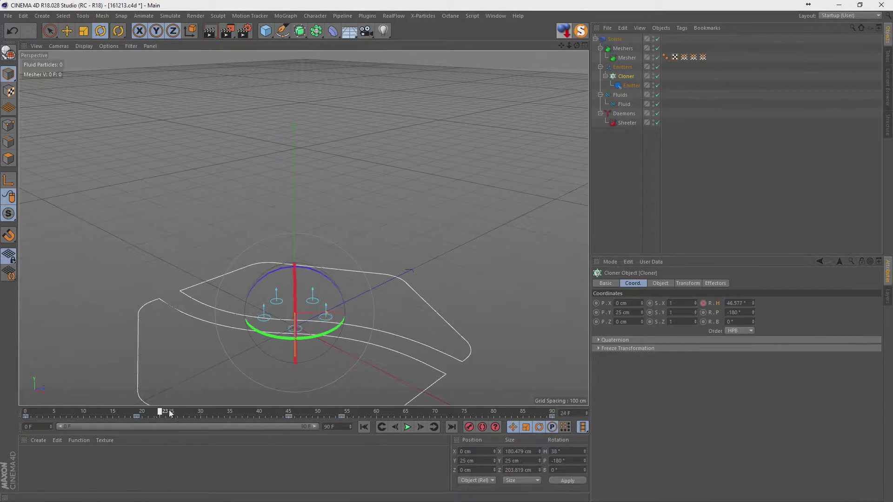
double_click(741, 302)
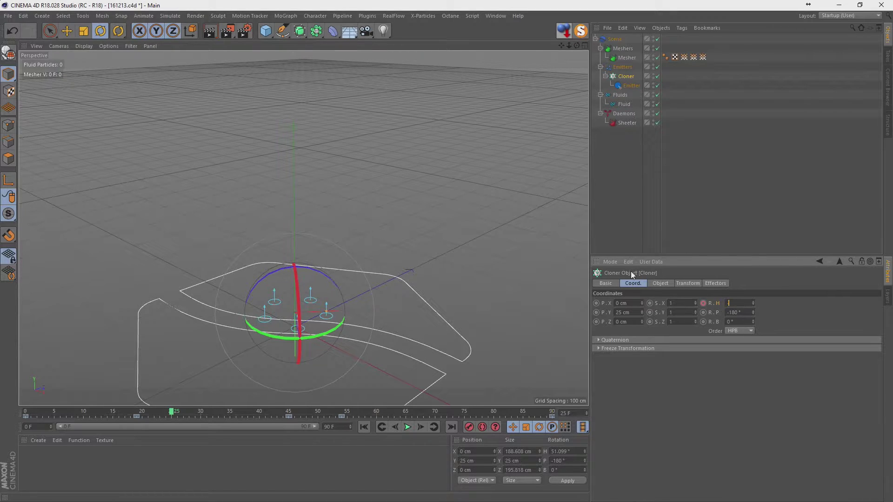
type("-20")
key("Return")
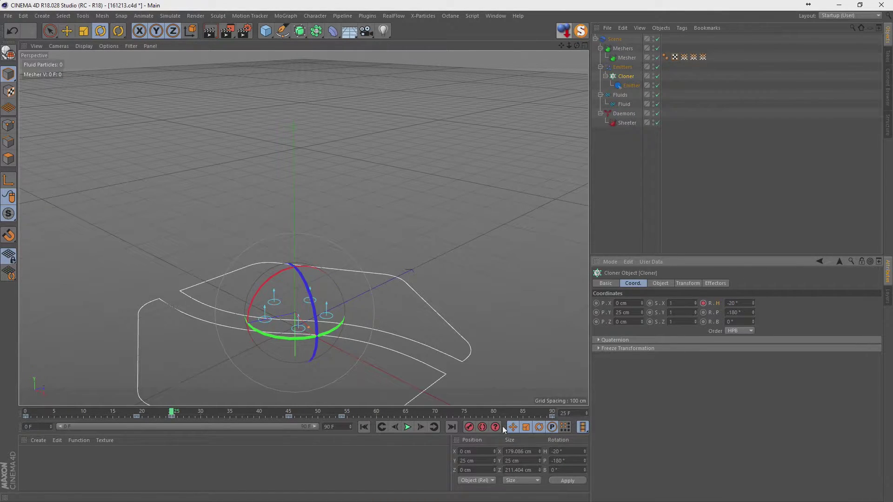
left_click(407, 427)
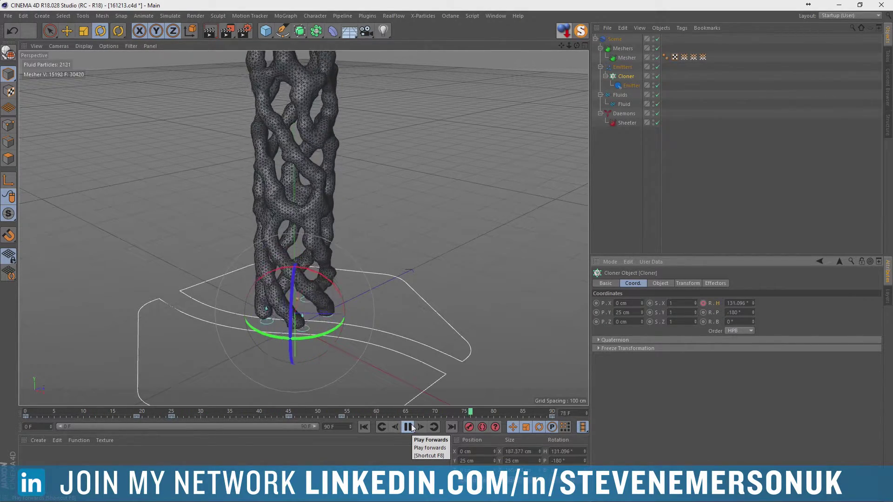
Add a Cloner heading key at frame 72, scrub to frame 79, and stop playback.
left_click_drag(435, 413, 450, 413)
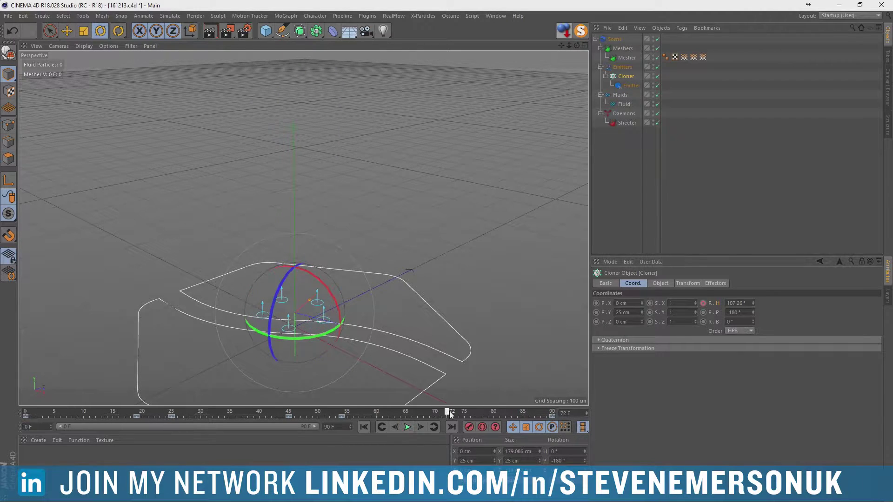
left_click(703, 303)
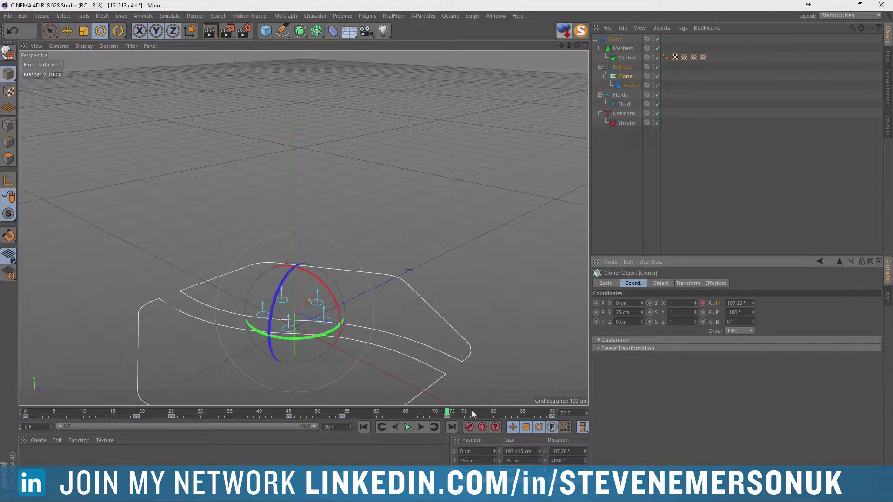
left_click_drag(473, 413, 488, 413)
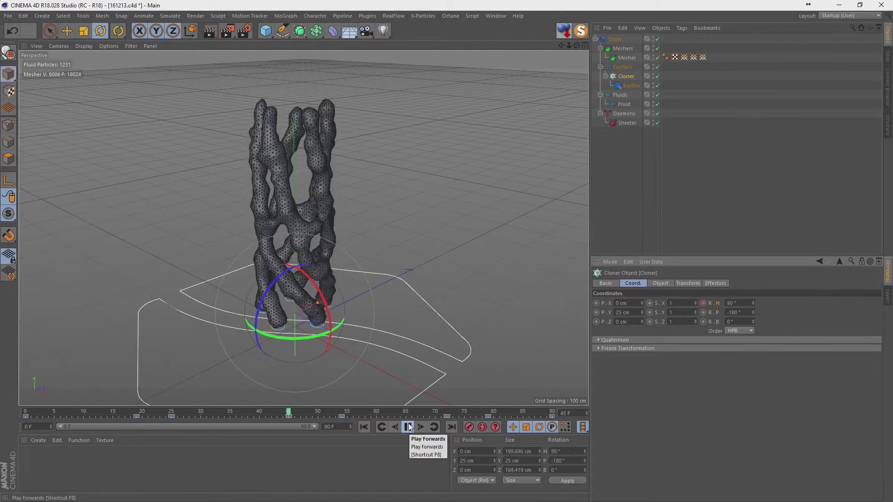
left_click(408, 426)
Tilt the cloned emitters 5° in pitch and preview the simulation from frame 0.
left_click(364, 426)
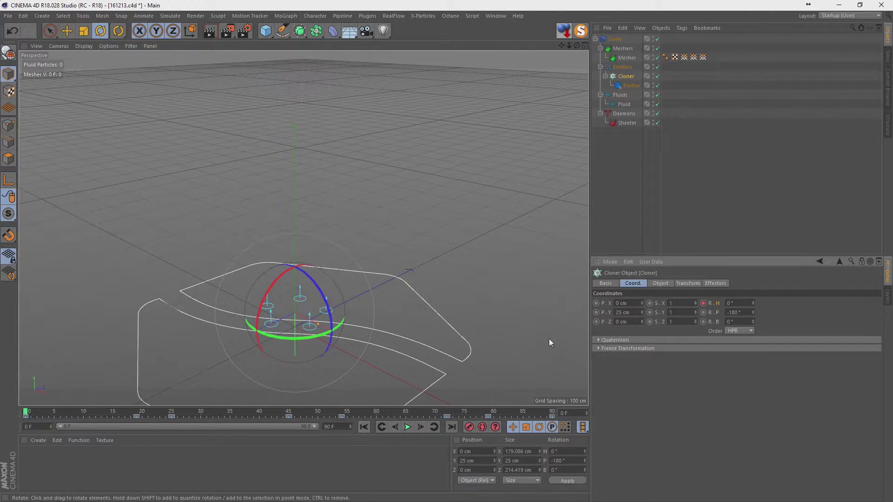
left_click(665, 283)
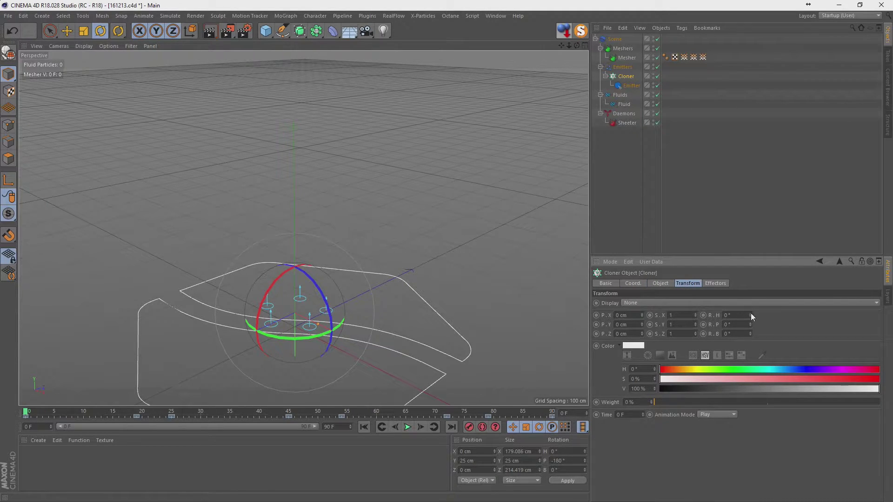
left_click_drag(751, 316, 752, 354)
left_click_drag(752, 323, 751, 317)
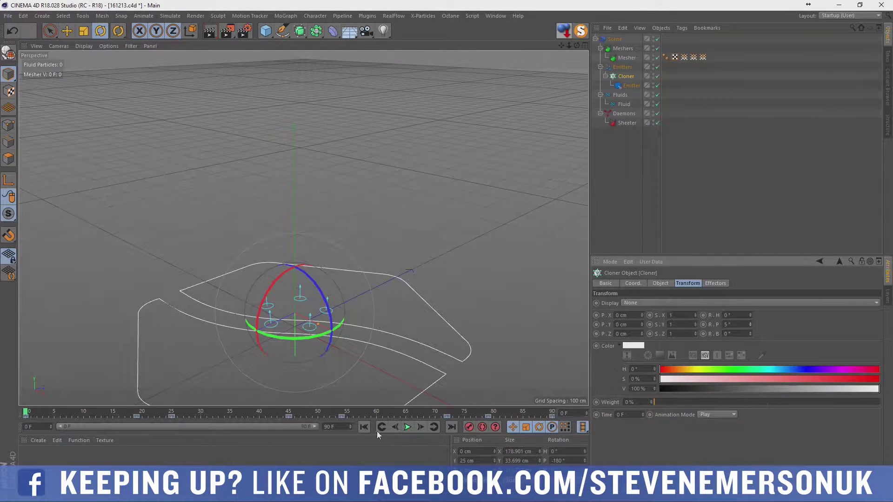
left_click(410, 426)
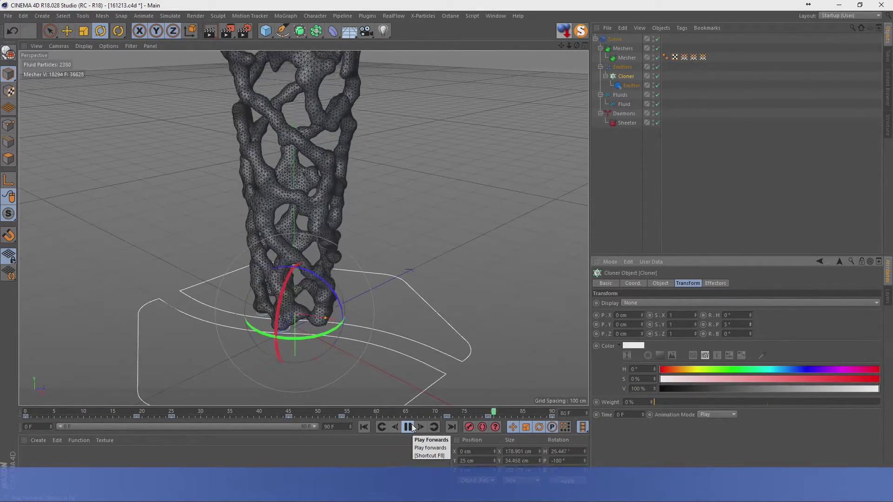
left_click(410, 426)
Try Cloner radius values of 27 and 41 cm, then settle on 45 cm, previewing playback.
left_click(617, 178)
left_click(625, 76)
left_click(660, 283)
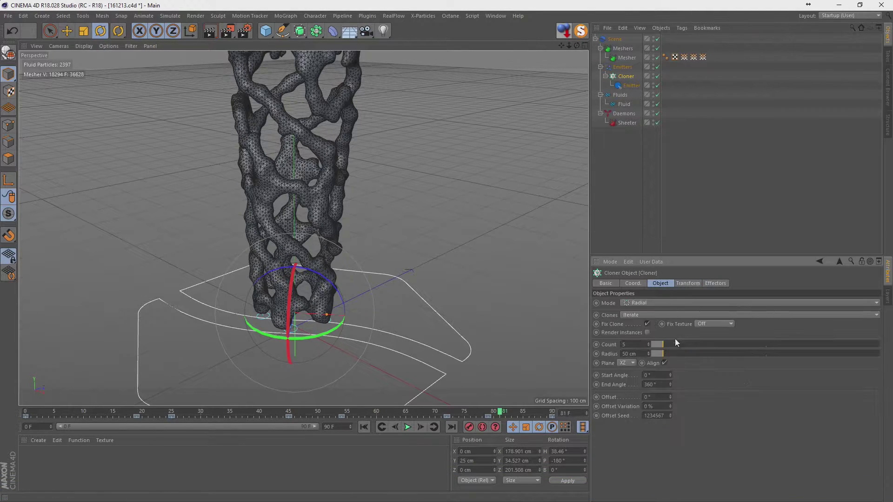
left_click_drag(660, 353, 658, 353)
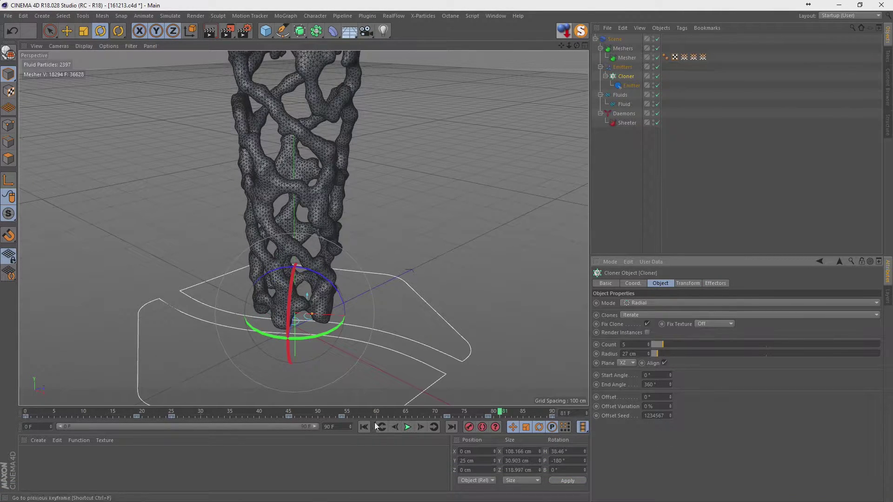
left_click(407, 427)
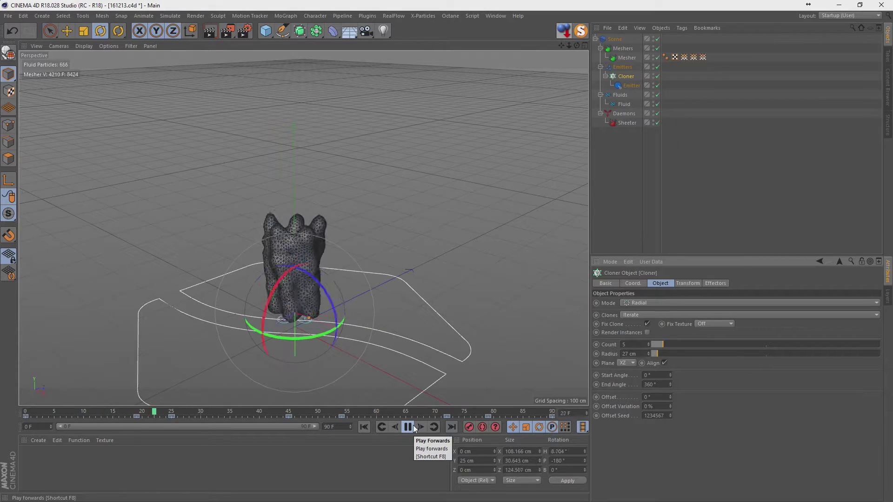
left_click(412, 426)
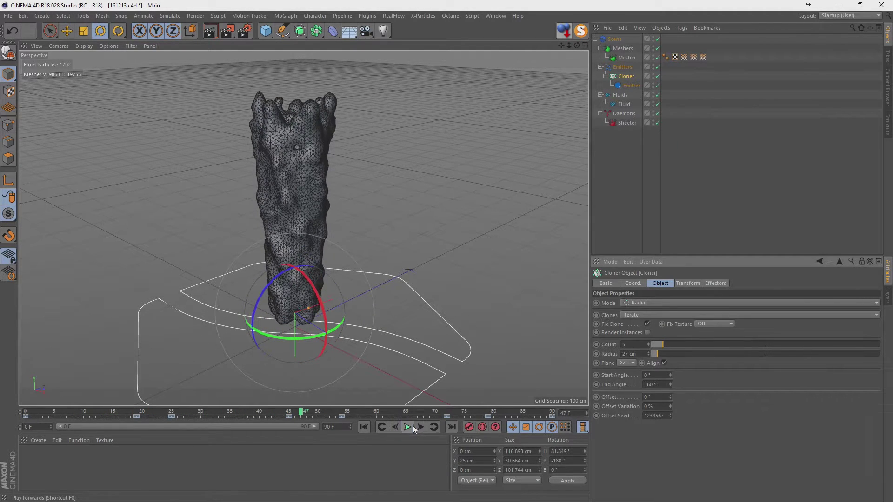
left_click(363, 427)
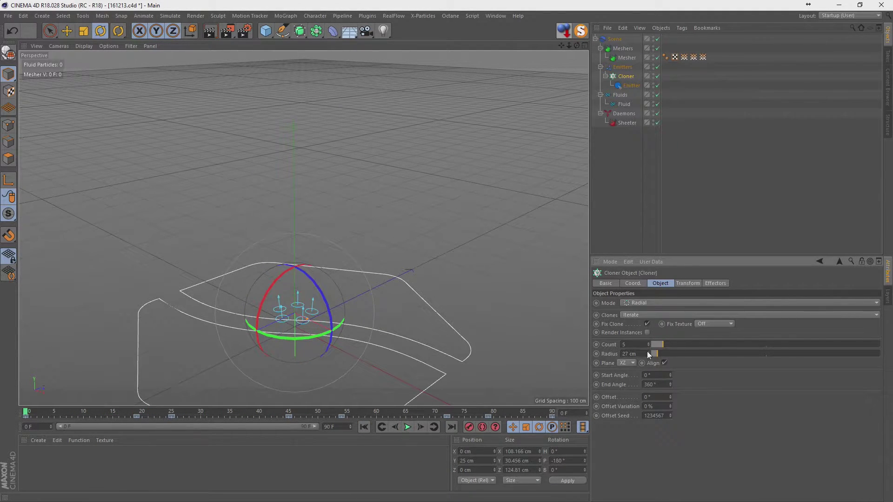
left_click_drag(657, 352, 660, 353)
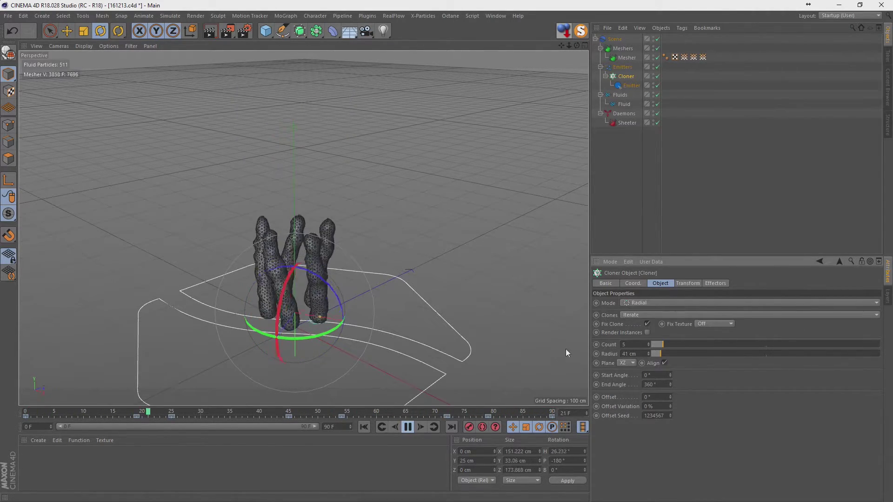
left_click_drag(646, 351, 648, 350)
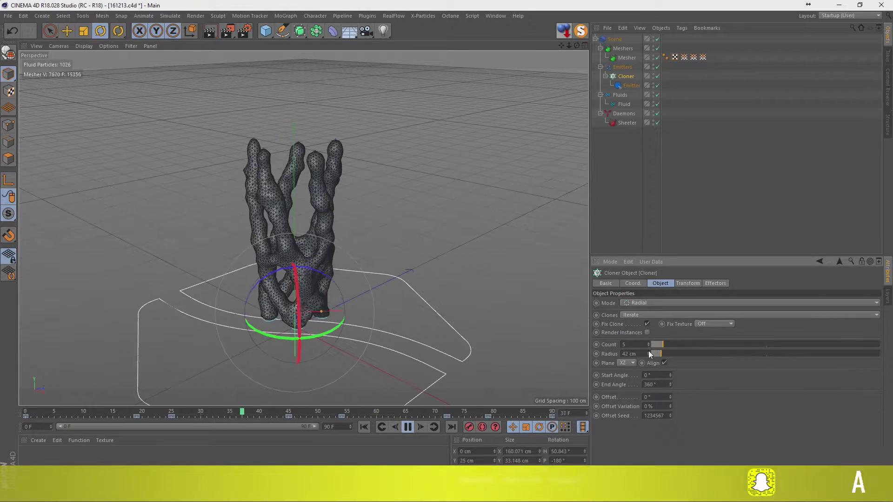
left_click(408, 427)
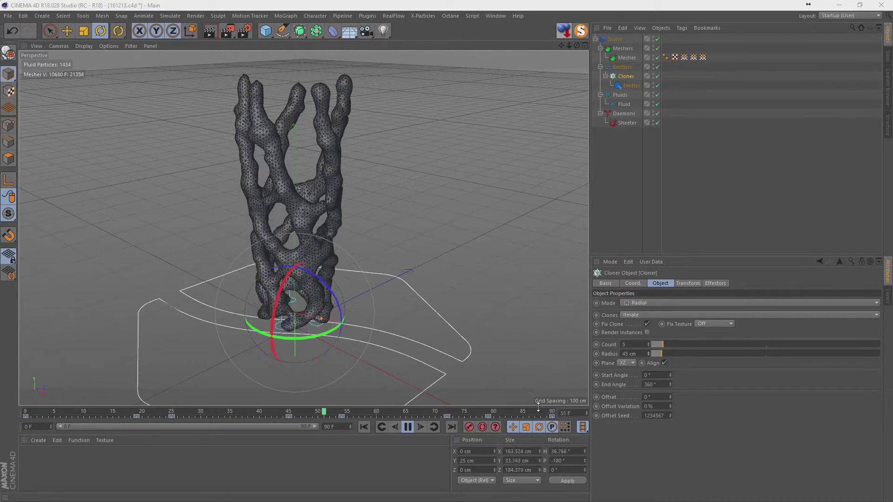
Set the Mesher's mesh resolution to Medium, then stop playback and rewind to frame 0.
left_click(658, 197)
left_click(626, 57)
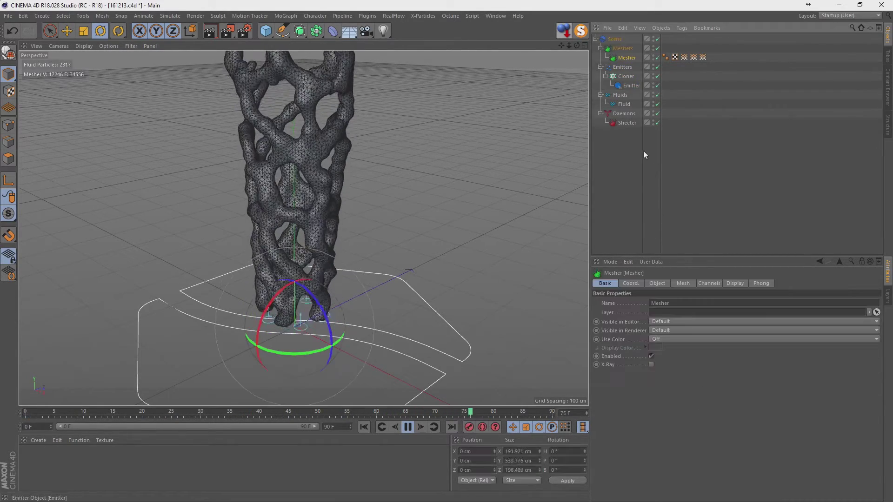
left_click(682, 283)
left_click(686, 355)
left_click(676, 382)
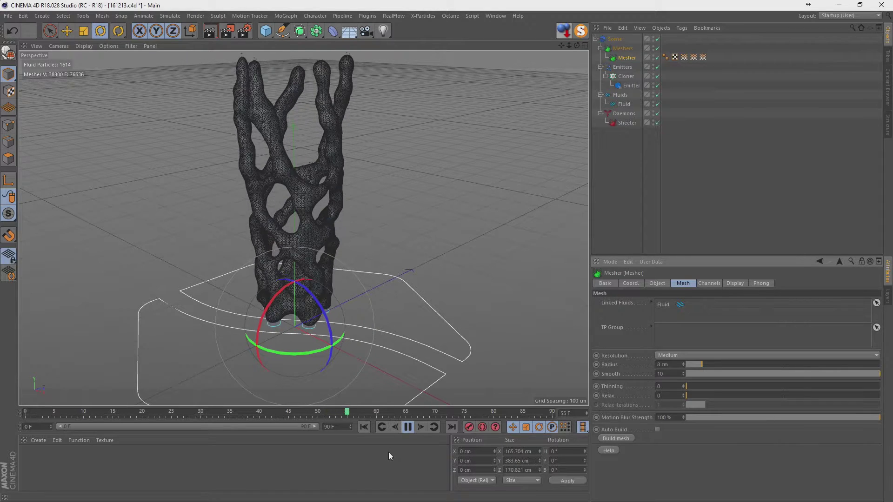
left_click(412, 427)
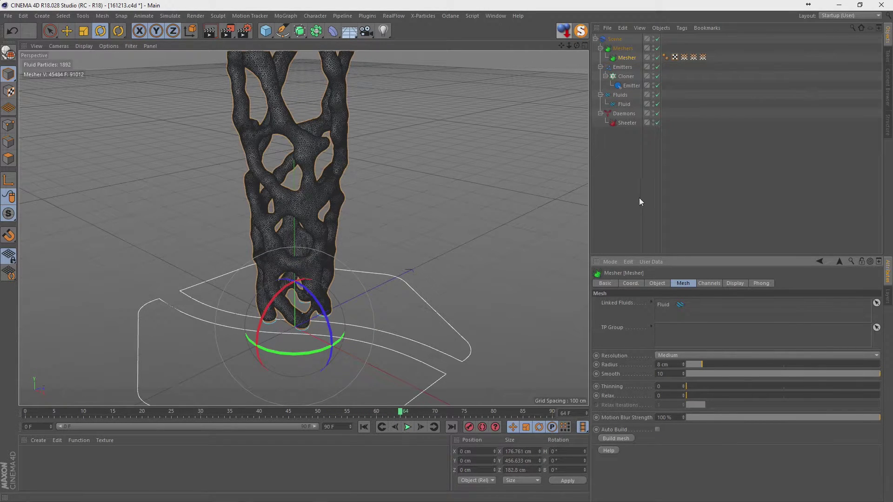
left_click(640, 200)
left_click(365, 426)
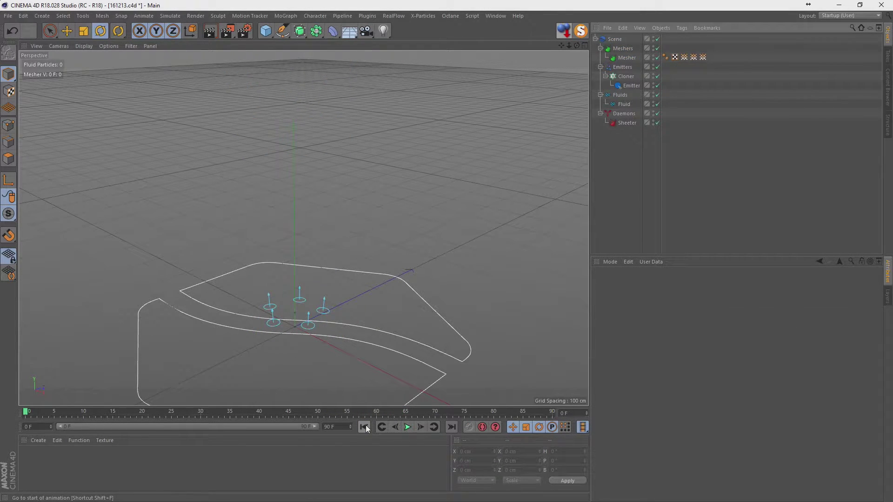
Extend the timeline to 180 frames, then create an rfcache folder in folder 13 and copy its path.
left_click(614, 39)
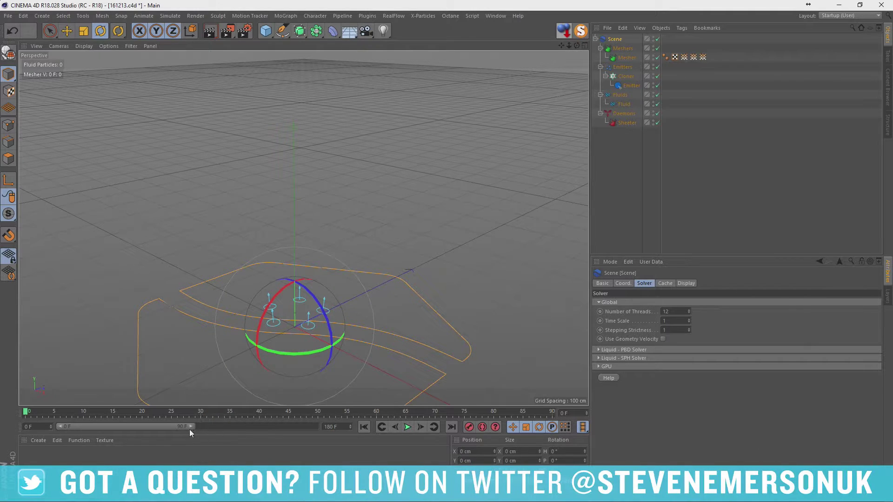
left_click_drag(188, 429, 306, 428)
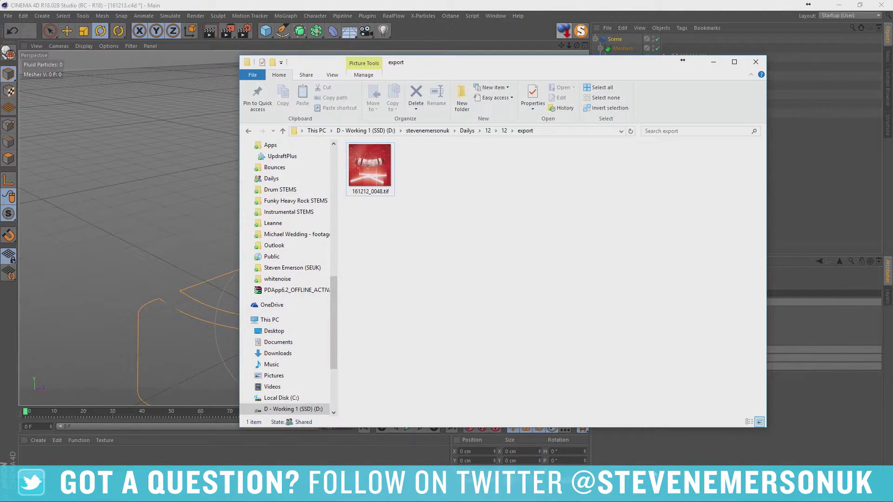
key("alt+Up")
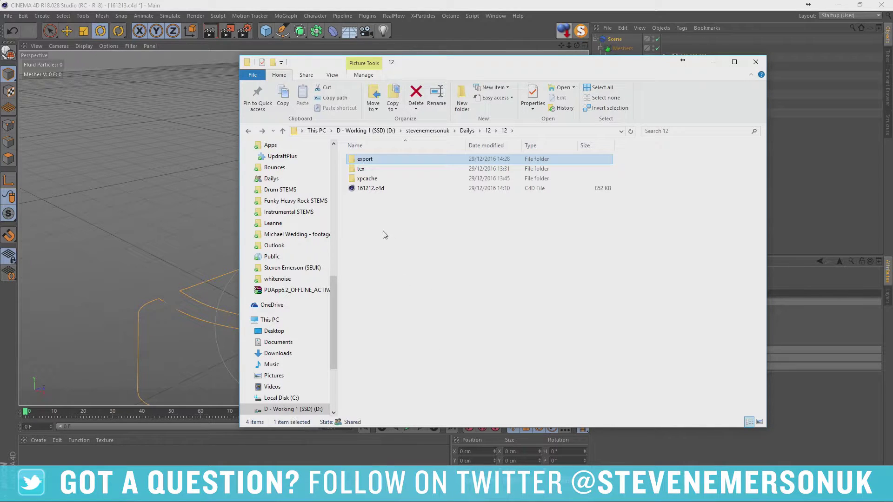
key("alt+Up")
double_click(367, 263)
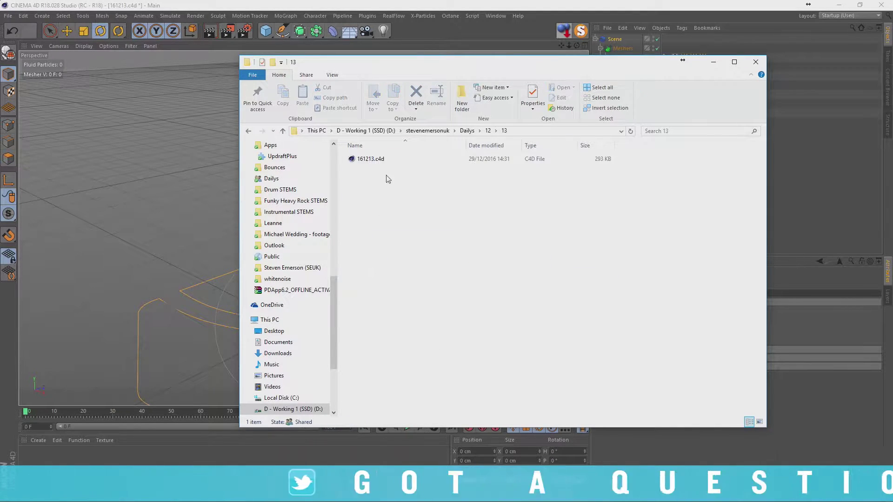
left_click(462, 107)
type("rfcache")
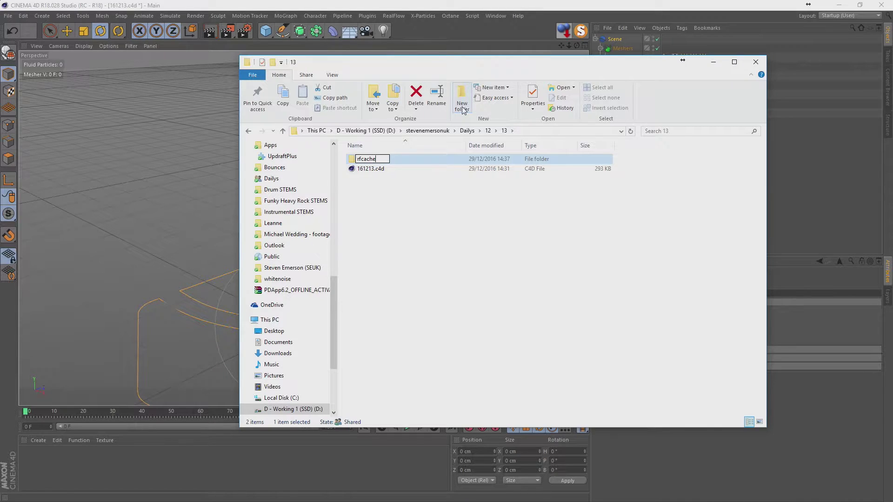
key("Return")
key("Return")
left_click(558, 130)
key("alt+Tab")
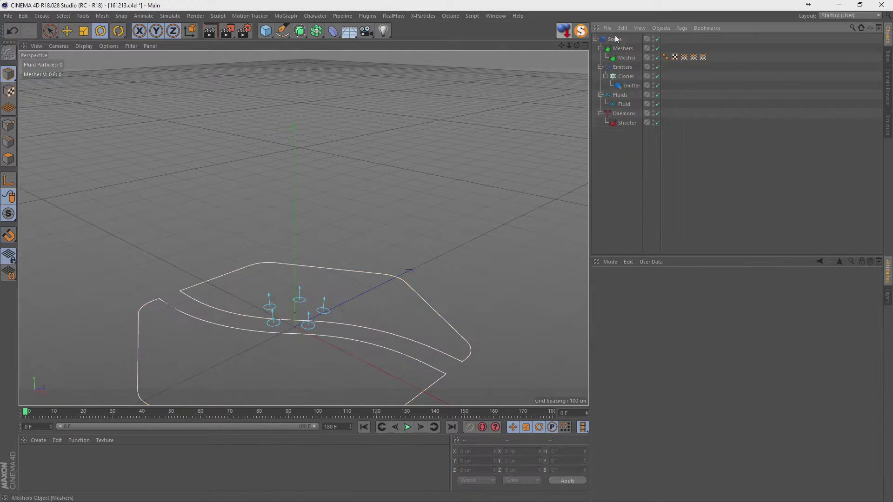
Paste the rfcache path into the Scene's Windows Cache Folder field and save.
left_click(615, 38)
left_click(665, 283)
left_click(684, 309)
type("D:\\stevenemersonuk\\Dailys\\12\\13\\rfcache")
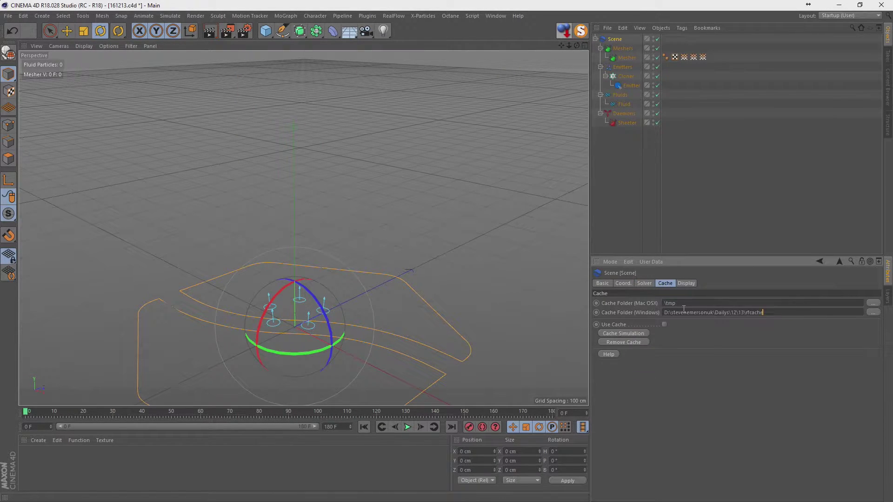
key("ctrl+s")
Enable CUDA GPU solving on the GeForce GTX 1080 in the solver settings.
left_click(643, 283)
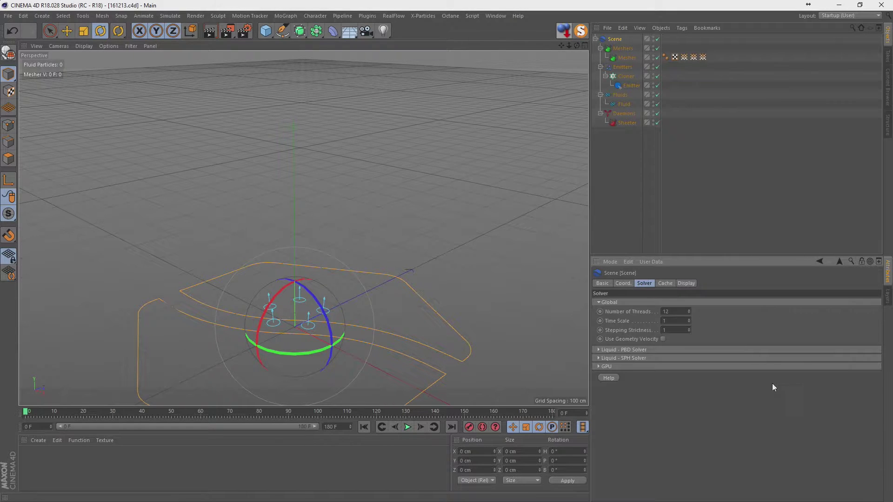
left_click(715, 367)
left_click(791, 375)
left_click(816, 383)
left_click(805, 402)
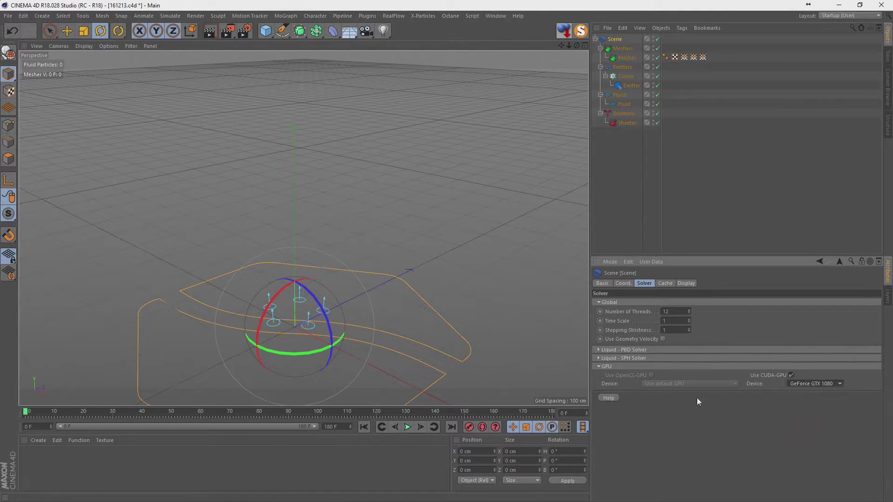
Cache the fluid simulation, then play the cached mesh back from the first frame.
left_click(665, 283)
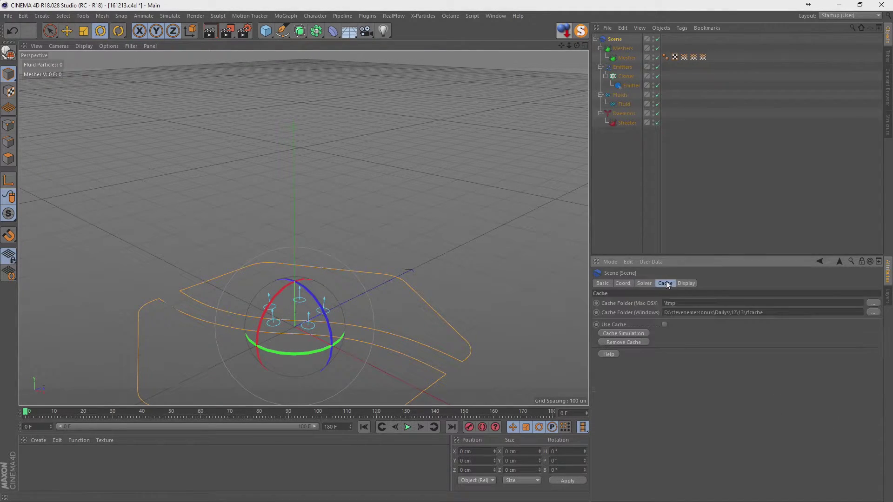
left_click(623, 334)
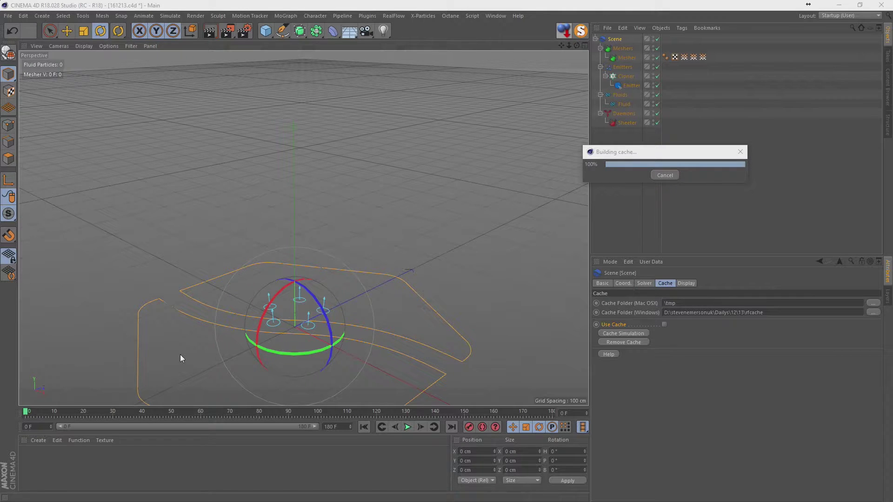
left_click(364, 427)
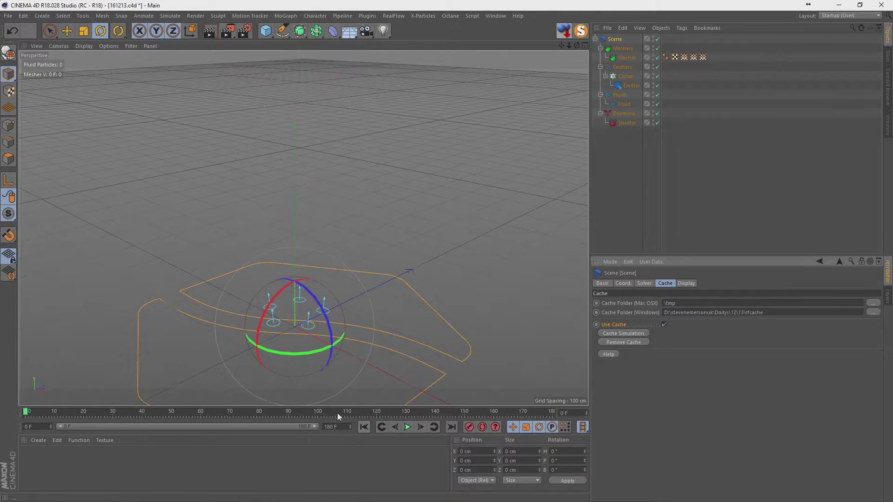
mouse_move(44, 409)
left_mouse_down()
mouse_move(333, 412)
mouse_move(286, 416)
left_mouse_up()
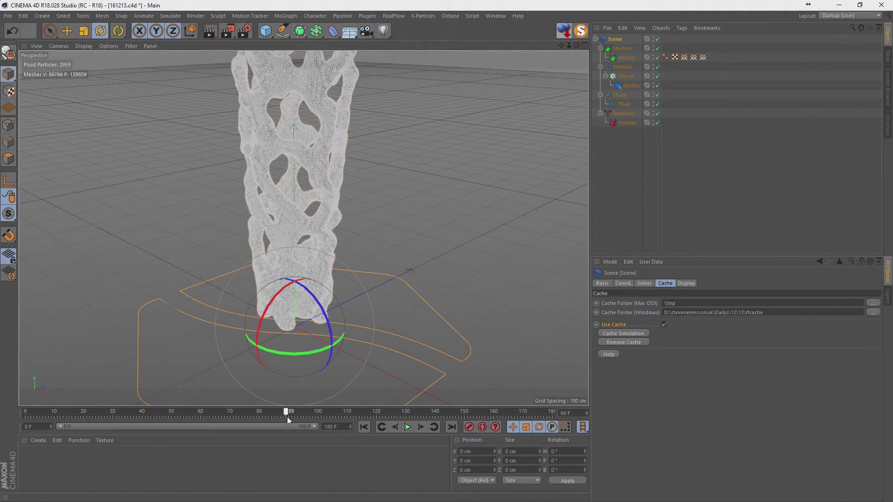
Key the Cloner's heading rotation at 360° on frame 180.
left_click(622, 76)
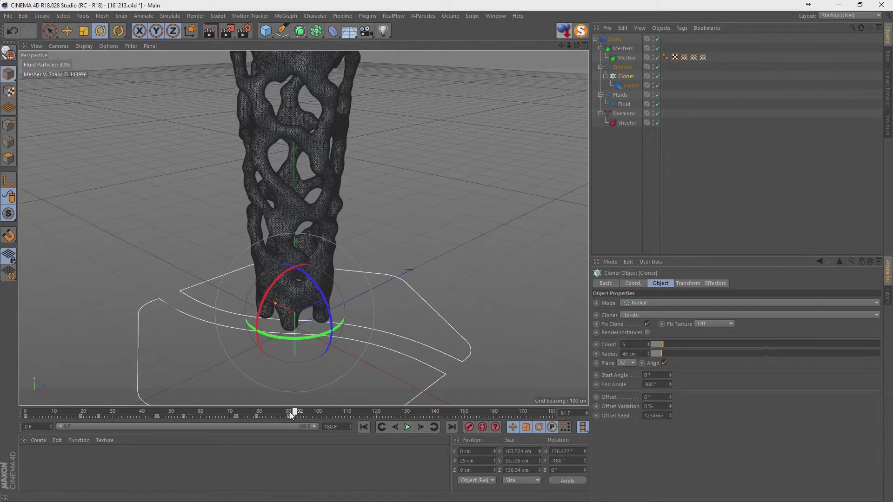
left_click_drag(289, 412, 553, 411)
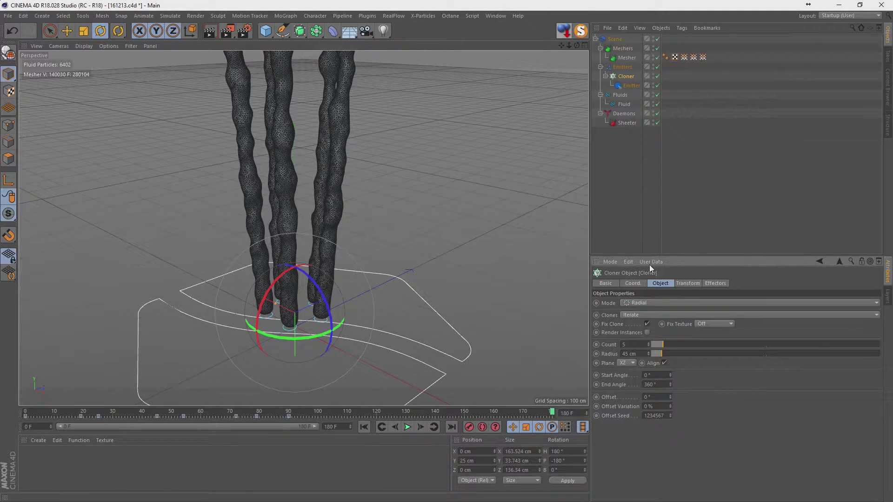
left_click(632, 284)
double_click(746, 303)
type("360")
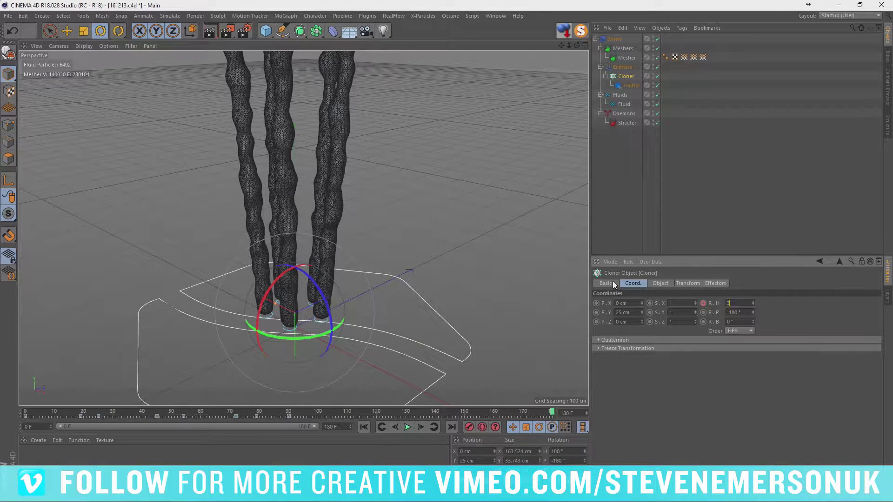
key("Return")
Key the heading at 90° near frame 120 and 120° at frame 163, then save.
left_click_drag(307, 412, 400, 412)
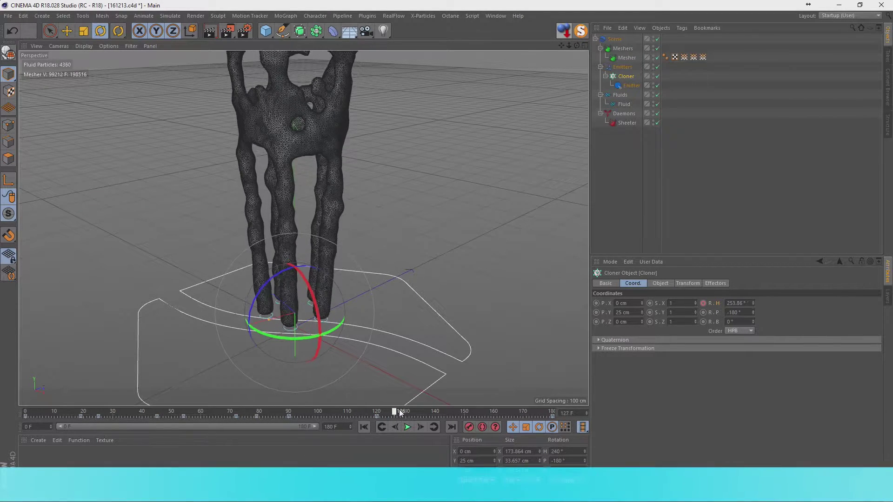
double_click(739, 302)
type("90")
key("Return")
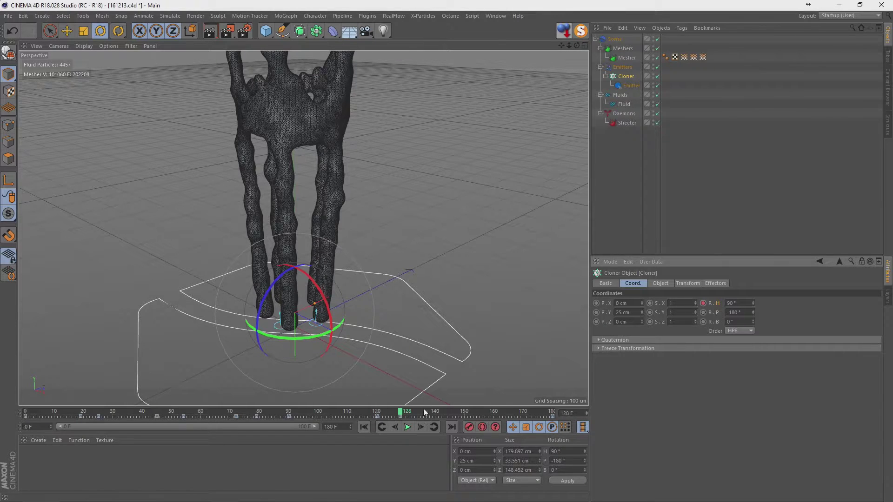
left_click_drag(423, 412, 479, 412)
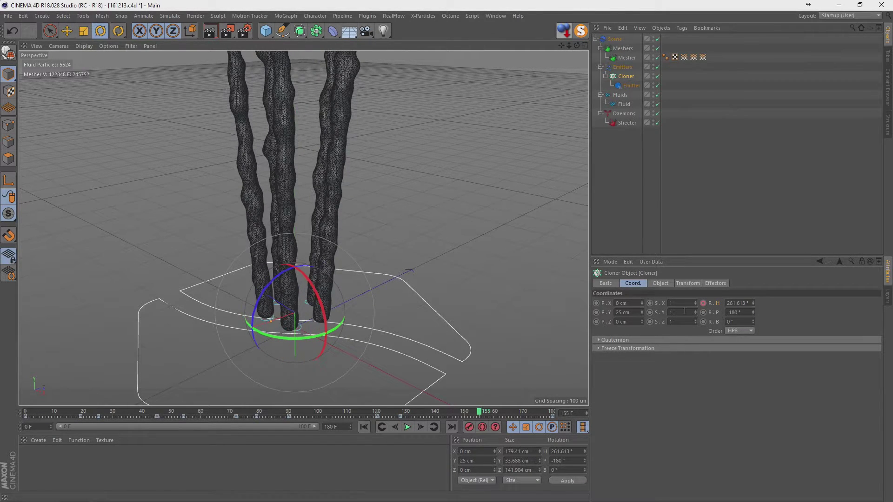
left_click(502, 411)
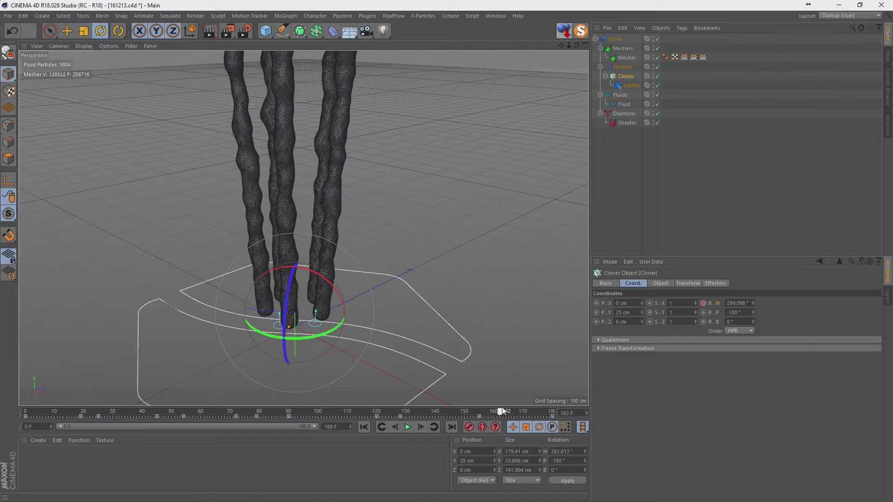
double_click(740, 303)
type("120")
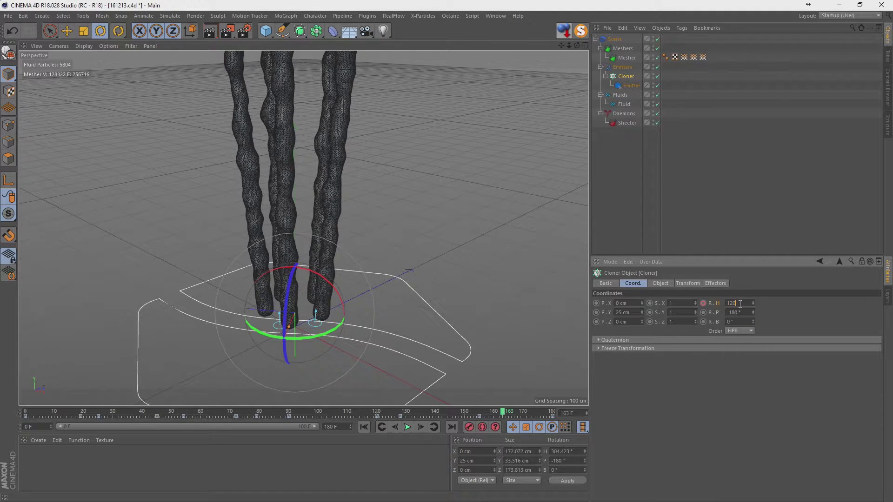
key("Return")
key("ctrl+s")
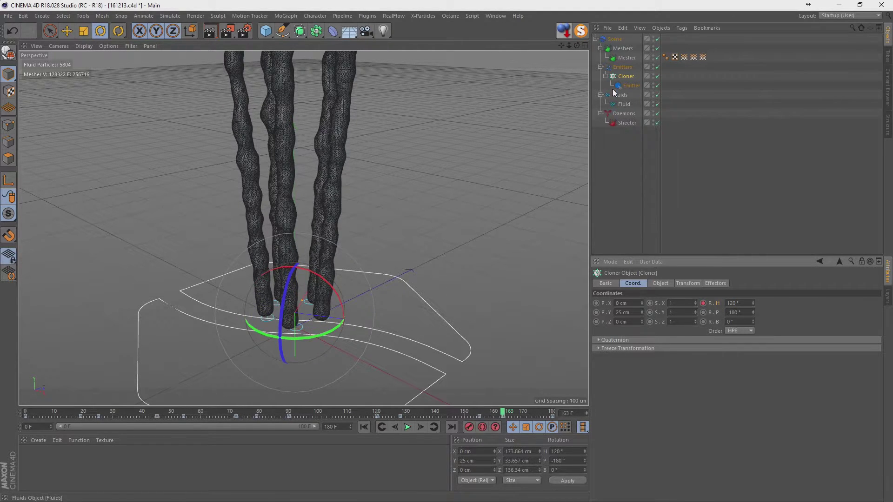
left_click(614, 39)
Rebuild the Scene's fluid cache with Cache Simulation for the rotating emitters.
left_click(616, 396)
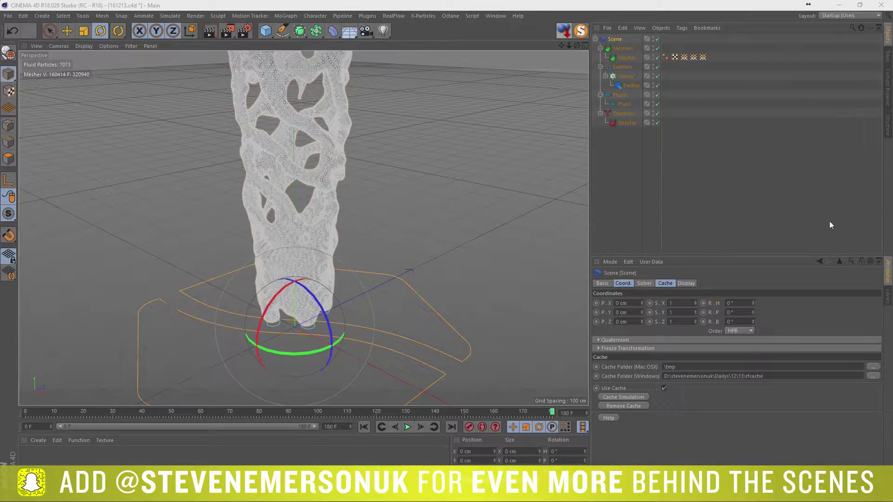
Play the new cache, stop on frame 100, and zoom out to a low, wide view of the column.
left_click_drag(235, 412, 445, 397)
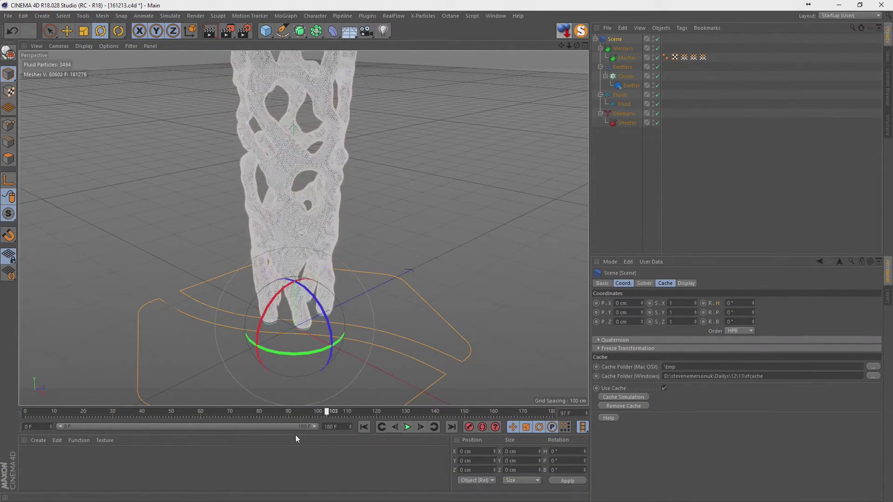
left_click_drag(329, 428, 318, 432)
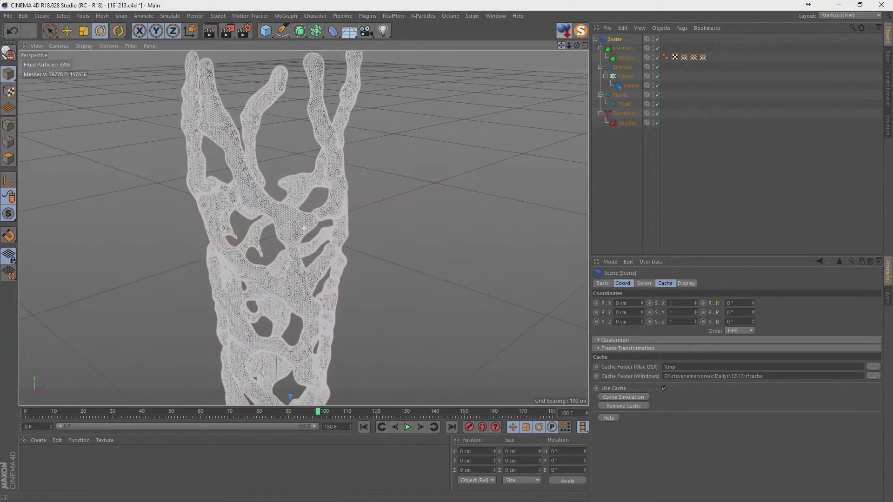
left_click_drag(569, 45, 569, 55)
left_click_drag(304, 228, 458, 161, "alt")
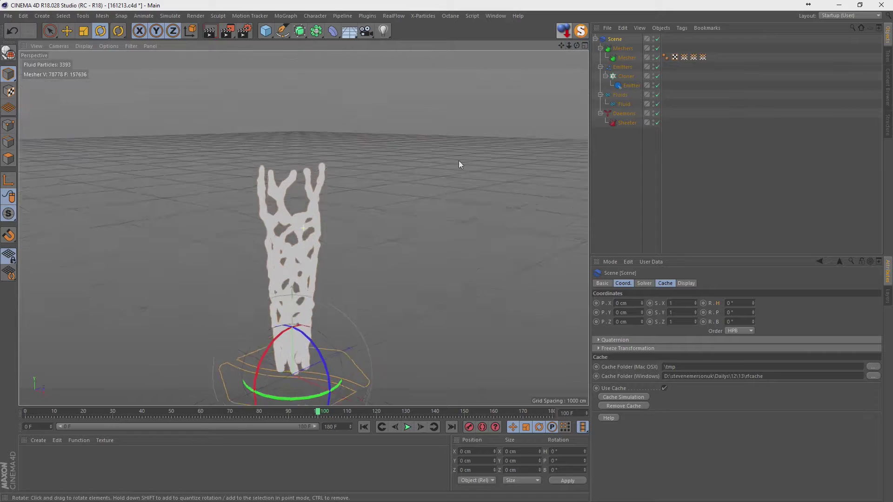
Bake the current fluid mesh into a polygon copy of the Mesher.
left_click(616, 128)
left_click(619, 58)
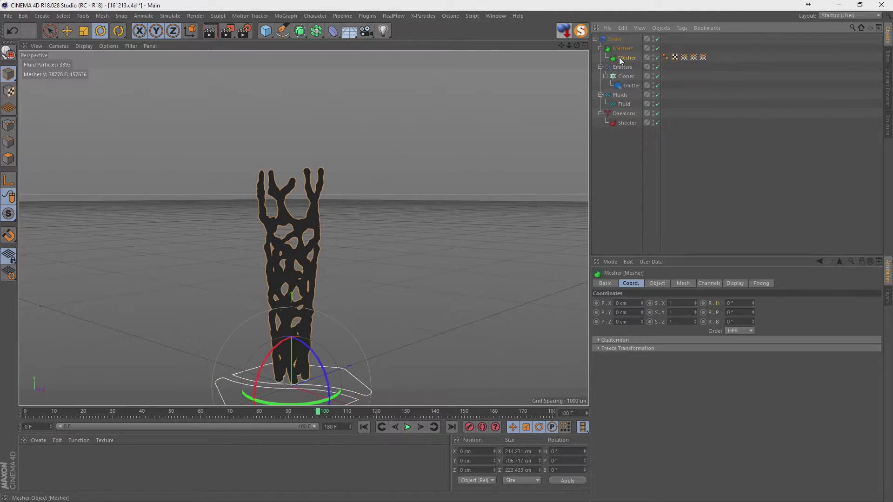
key("c")
left_click(628, 57)
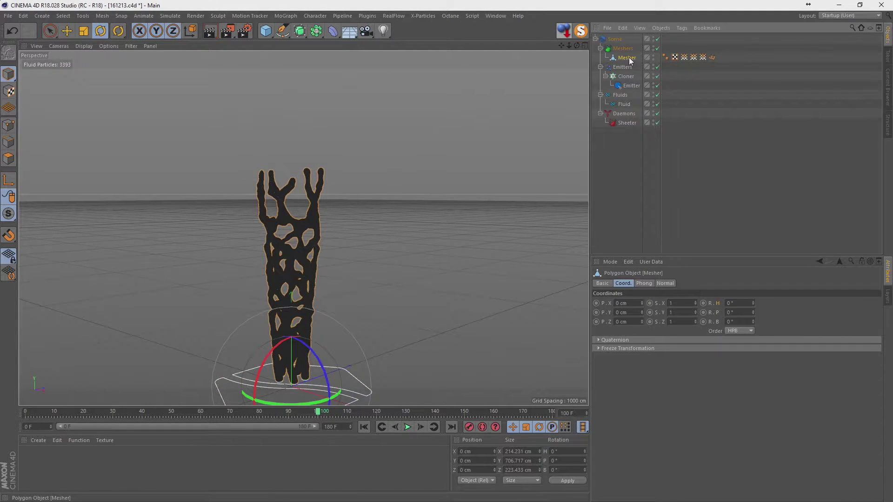
key("ctrl+z")
key("c")
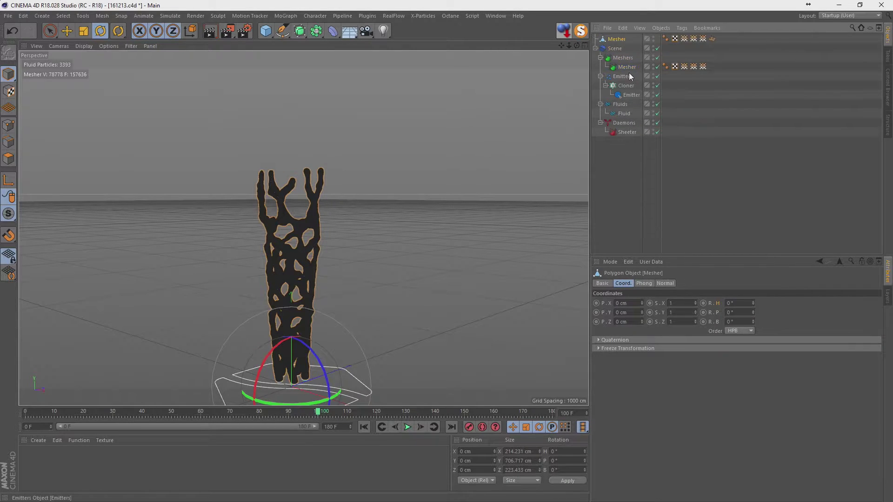
Hide the first copy and bake another Mesher polygon copy at about frame 43.
left_click(117, 414)
left_click_drag(117, 414, 101, 414)
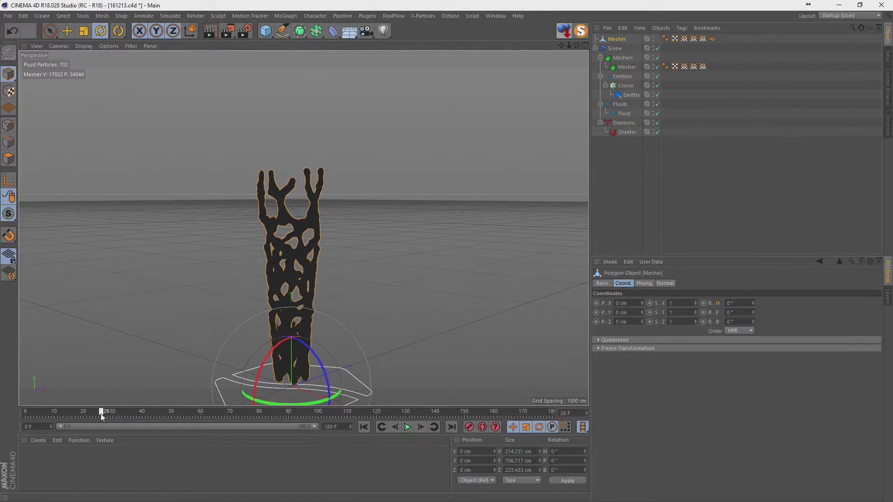
left_click(653, 39)
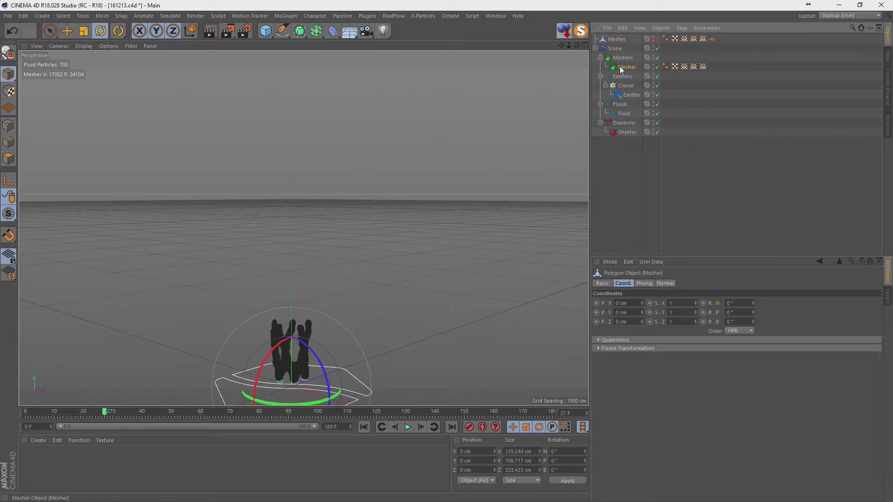
left_click(626, 67)
left_click_drag(136, 412, 150, 412)
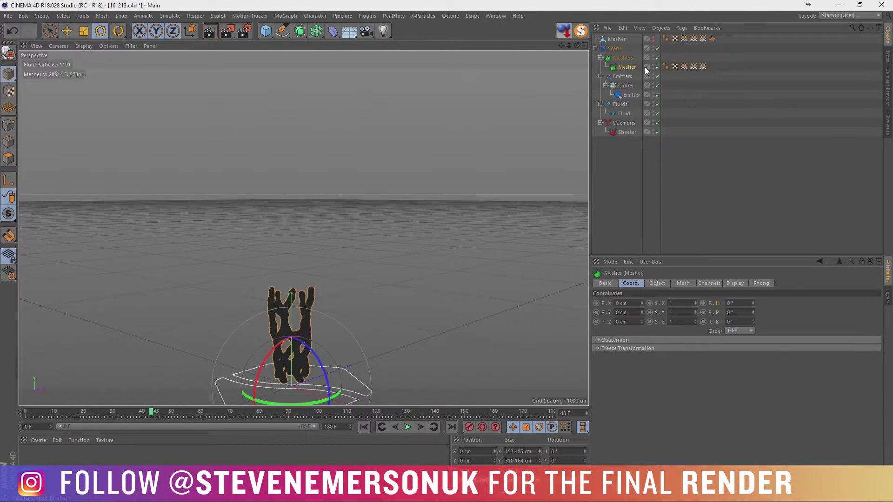
key("c")
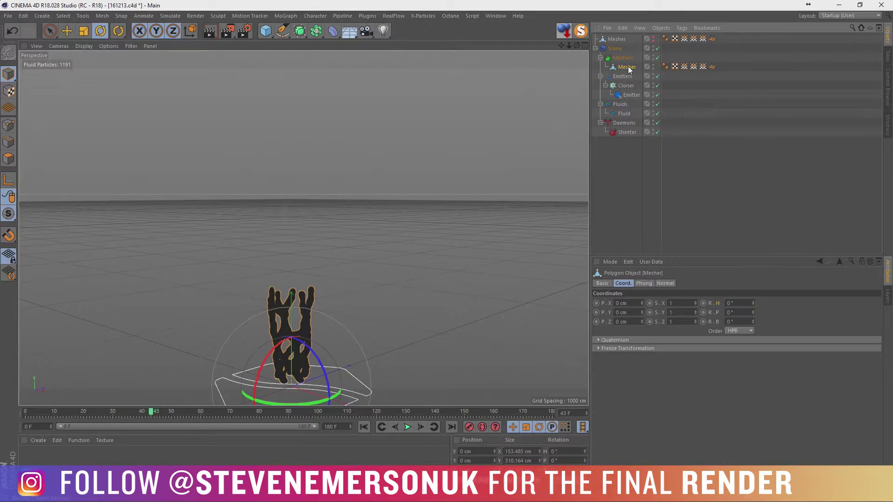
key("ctrl+z")
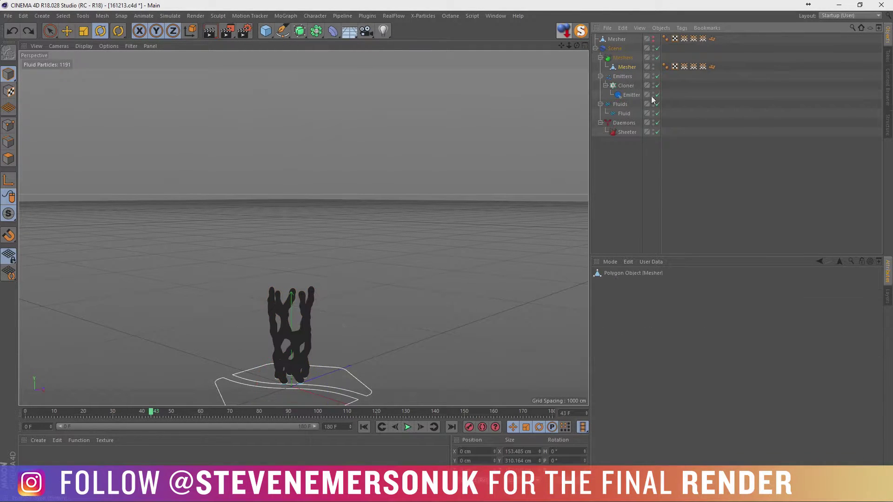
key("c")
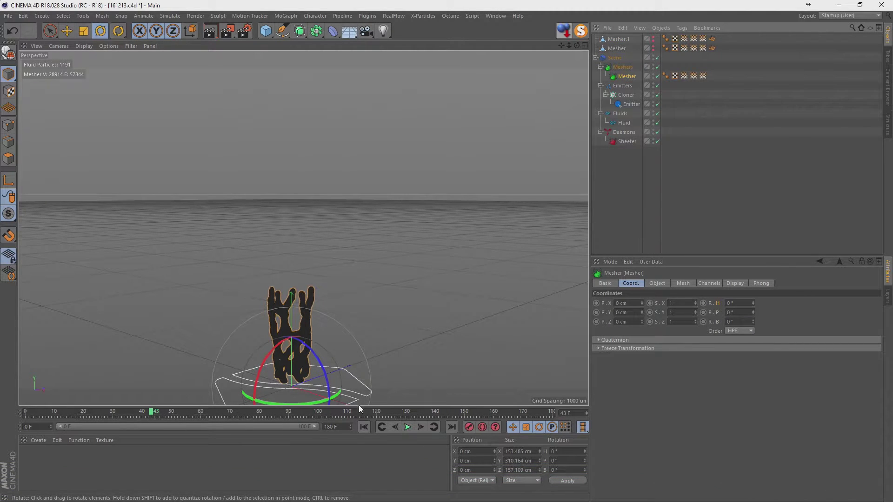
Bake Mesher copies at frames 167 and 45, then clear the selection and rewind to frame 0.
mouse_move(364, 409)
left_mouse_down()
mouse_move(568, 397)
mouse_move(515, 394)
left_mouse_up()
key("c")
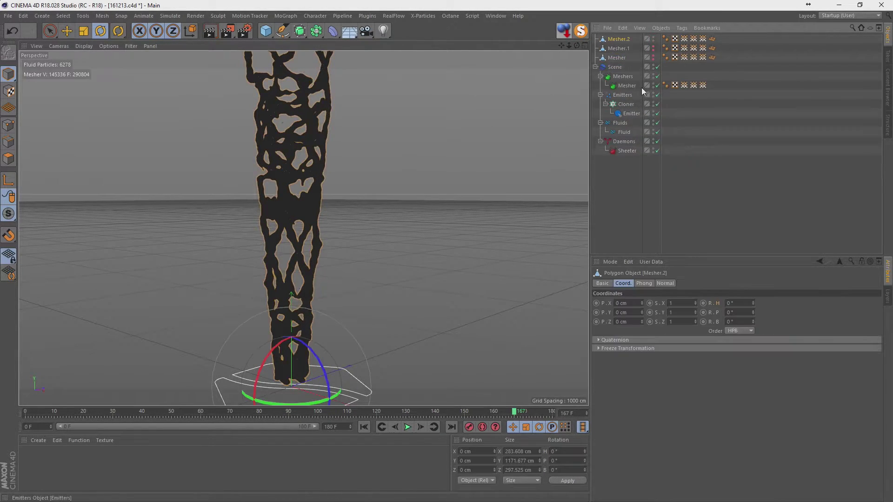
left_click(627, 85)
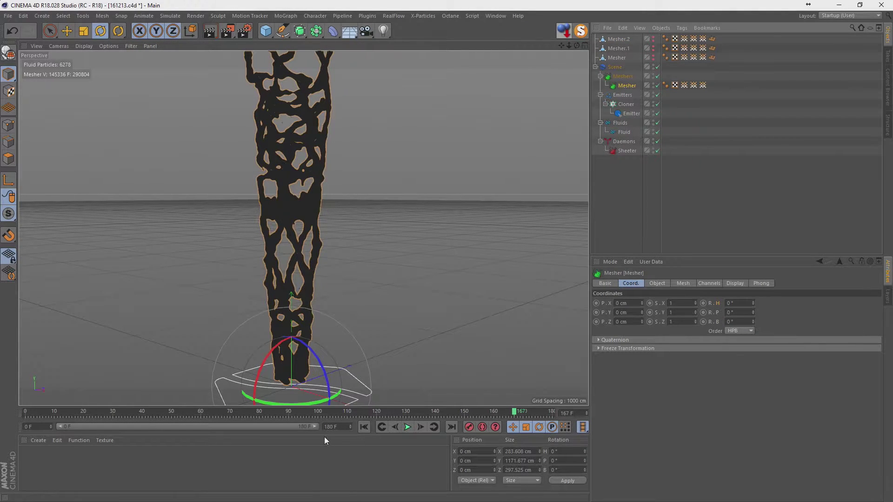
mouse_move(317, 411)
left_mouse_down()
mouse_move(144, 414)
mouse_move(157, 413)
left_mouse_up()
left_click(654, 222)
left_click(620, 86)
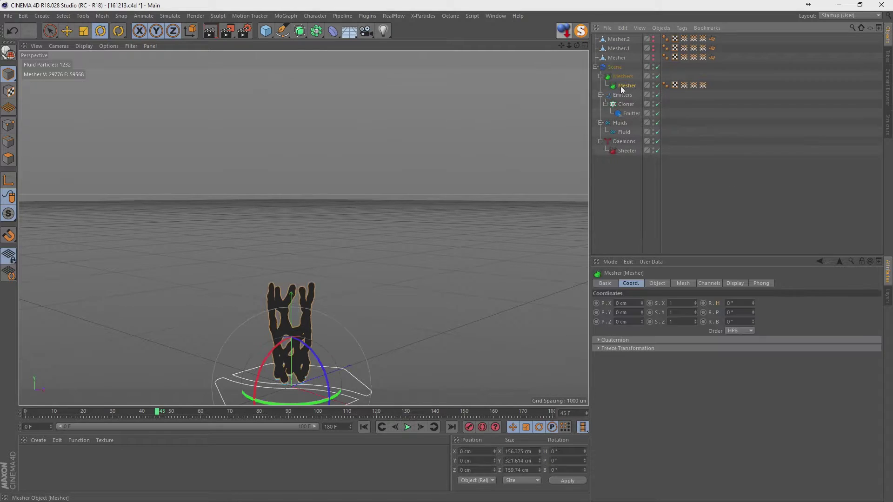
left_click(686, 144)
left_click(626, 85)
key("c")
left_click(700, 136)
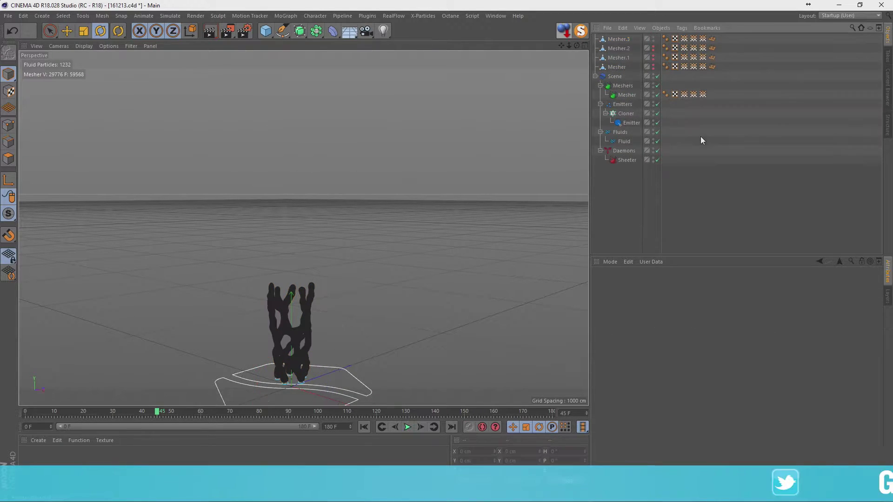
left_click(364, 427)
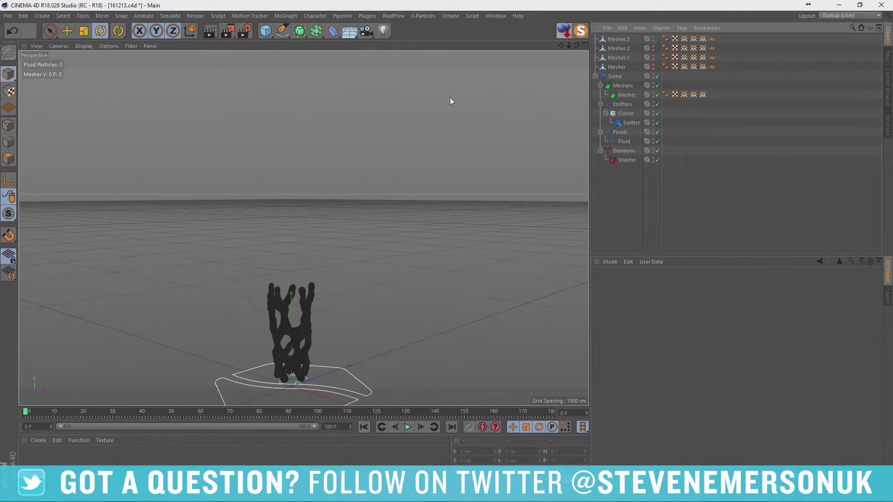
Add a 600 × 100 × 600 cm Landscape object to the scene.
left_click(265, 31)
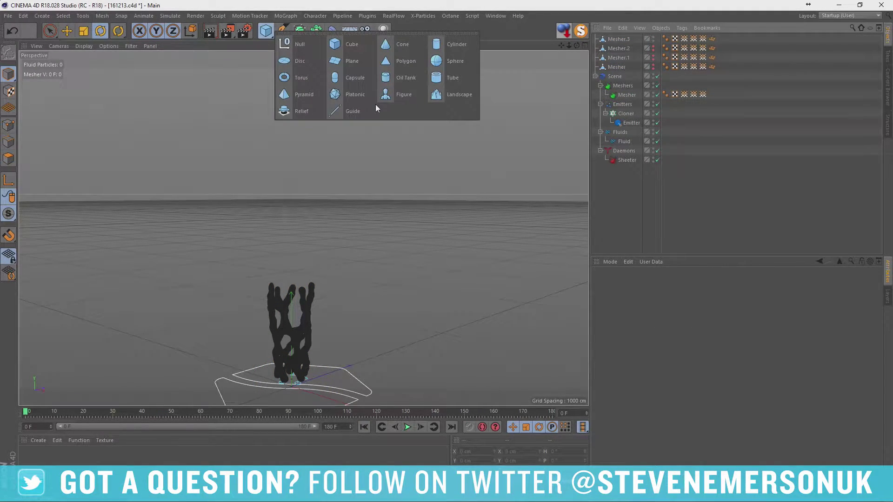
left_click(450, 96)
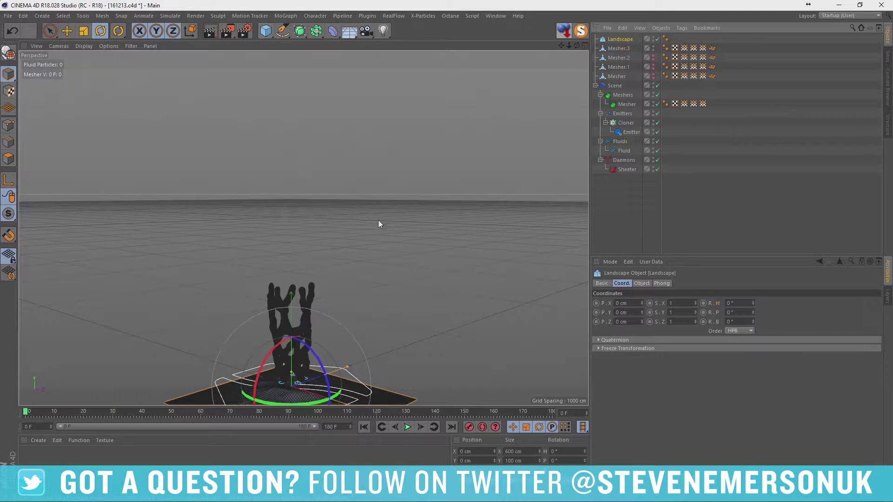
left_click(641, 285)
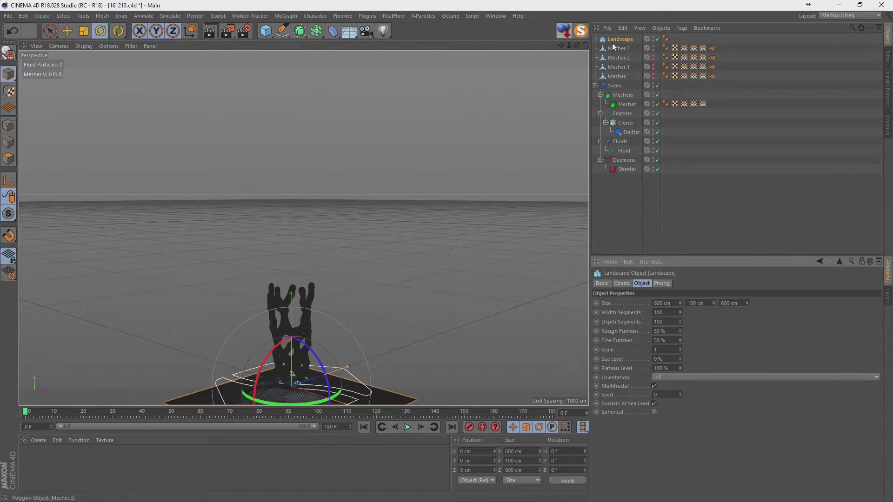
Disable the fluid Scene group, save the file, and switch to the OctaneRender layout.
left_click(657, 86)
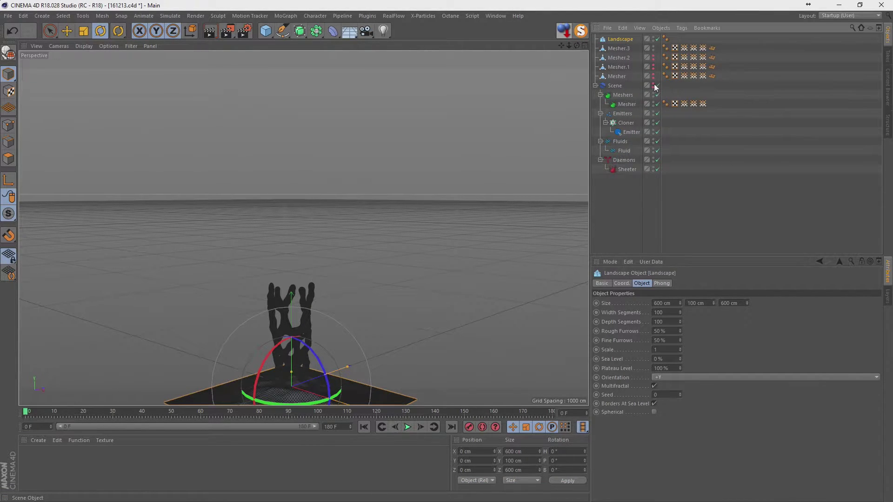
key("ctrl+s")
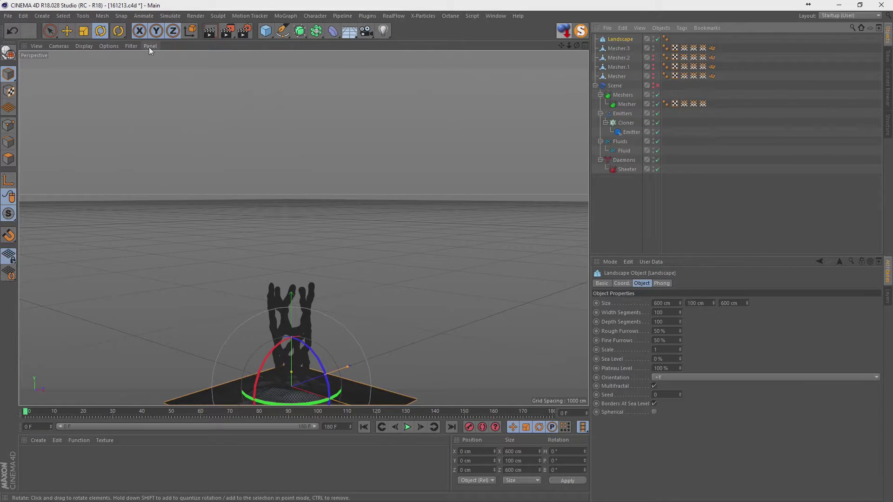
left_click(832, 16)
left_click(839, 74)
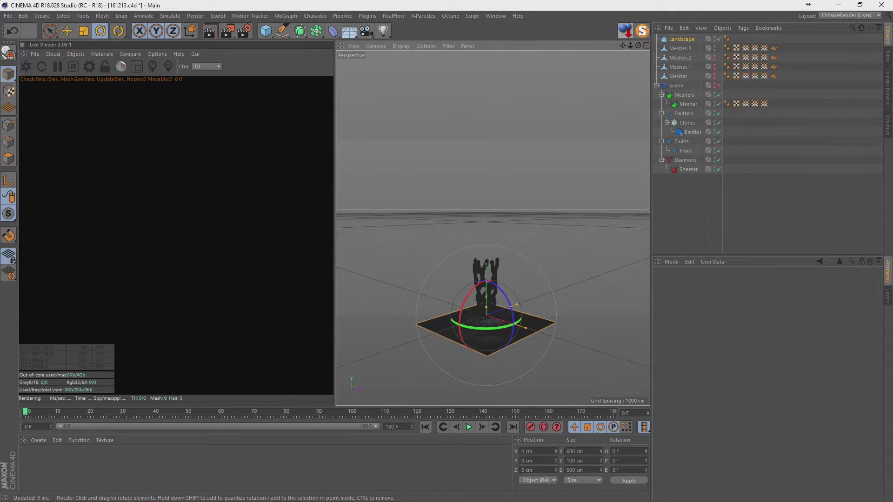
Send the scene to the Octane Live Viewer and deselect the Landscape.
left_click(25, 68)
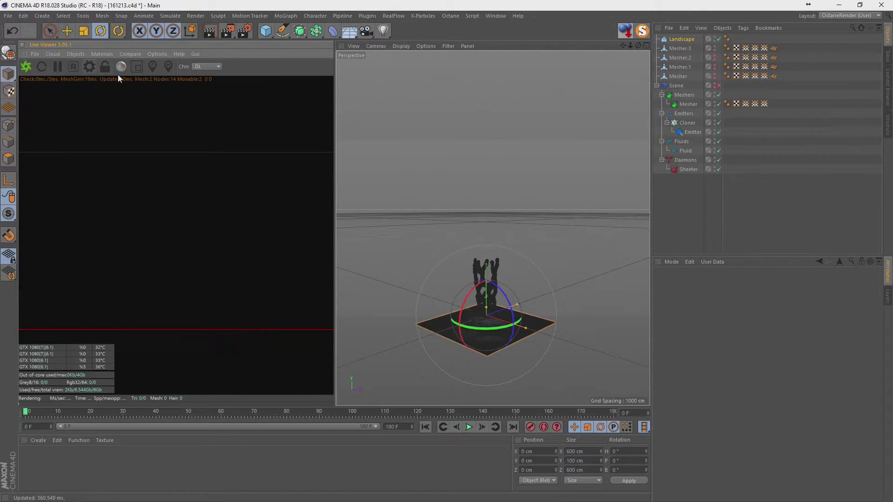
left_click(744, 135)
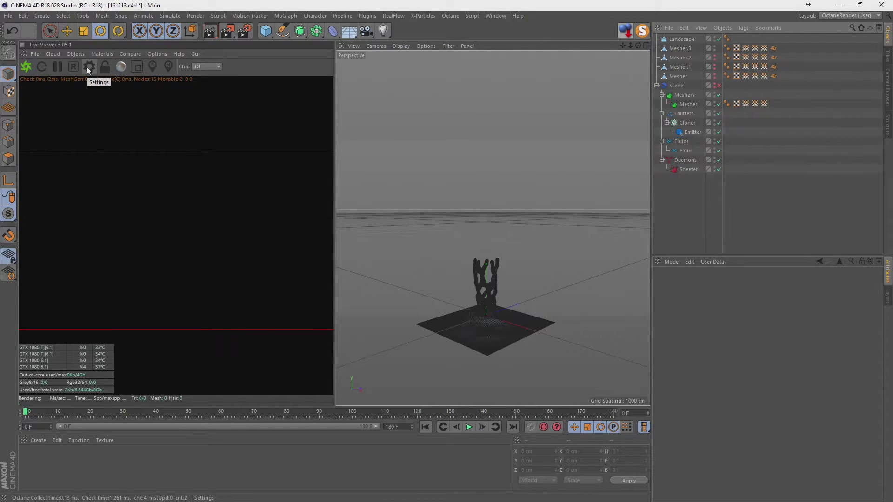
Add an Octane Scatter that uses the Landscape as its surface.
left_click(75, 55)
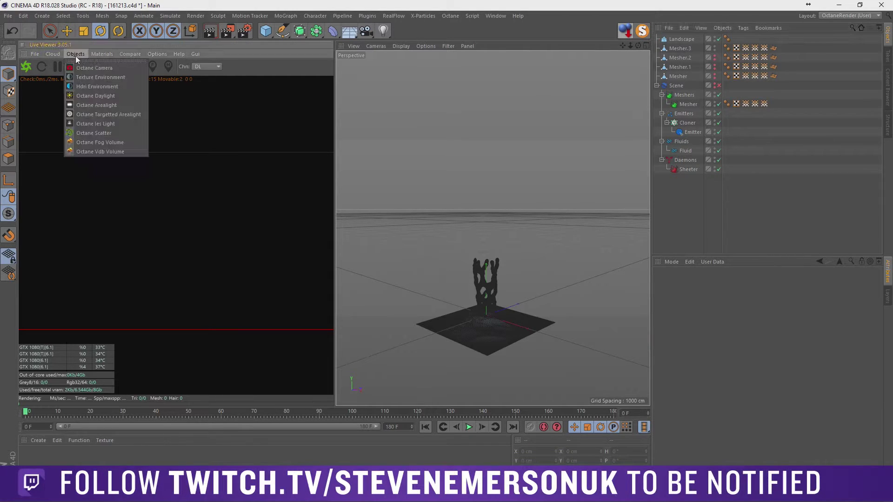
left_click(106, 134)
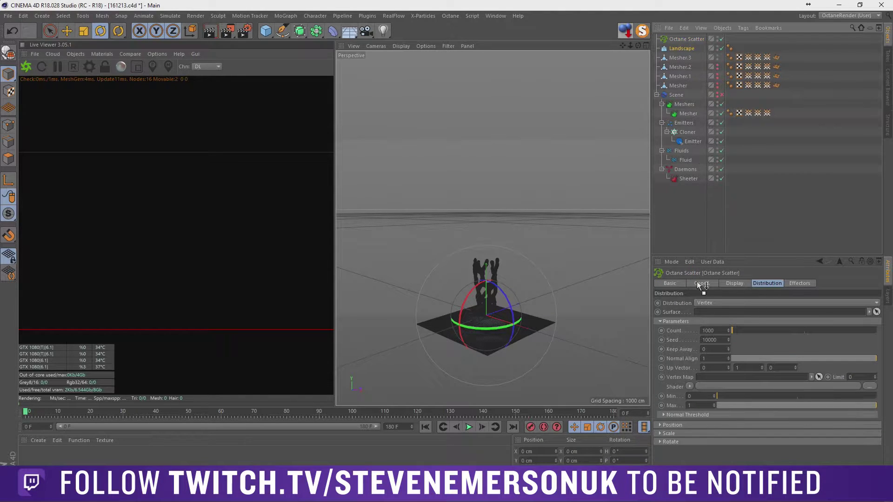
left_click_drag(676, 49, 707, 311)
Parent the four baked Mesher copies under Octane Scatter and reselect the scatter.
left_click(682, 59)
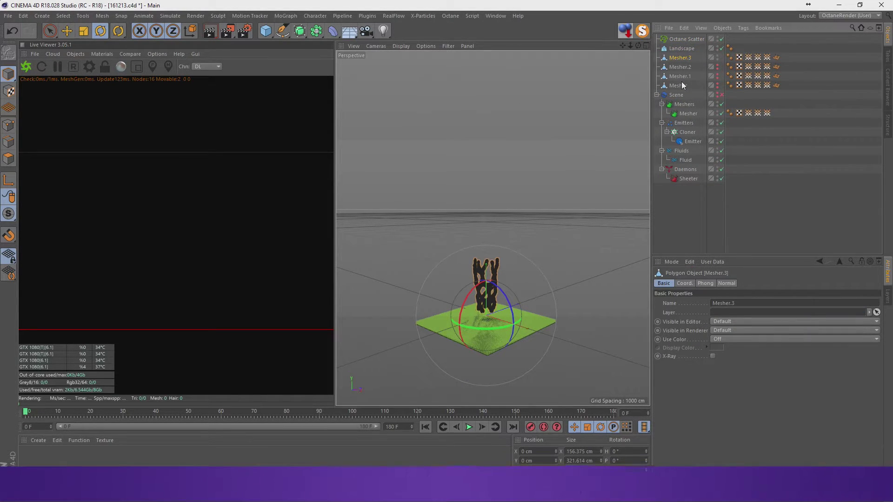
left_click(677, 86, "shift")
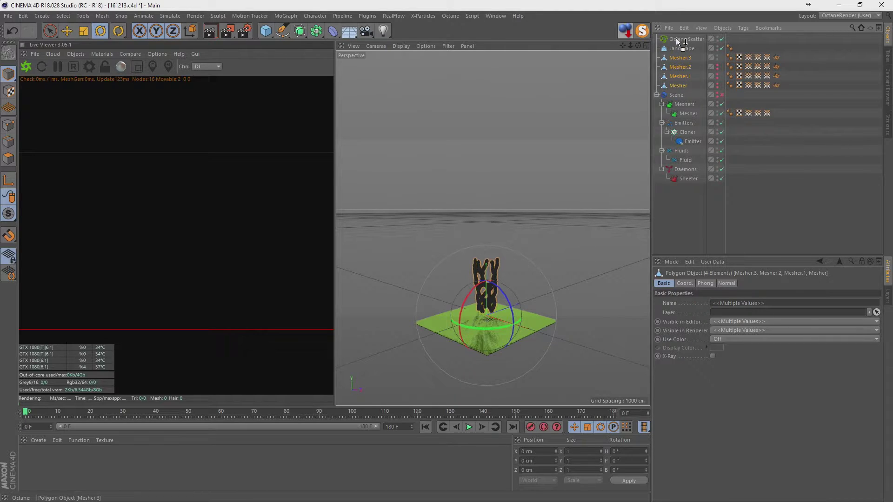
left_click_drag(678, 58, 684, 39)
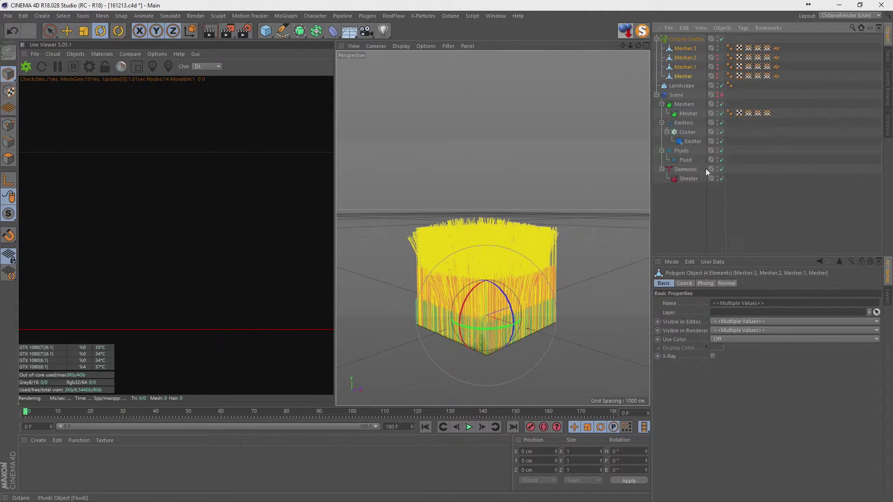
left_click(728, 145)
left_click(680, 40)
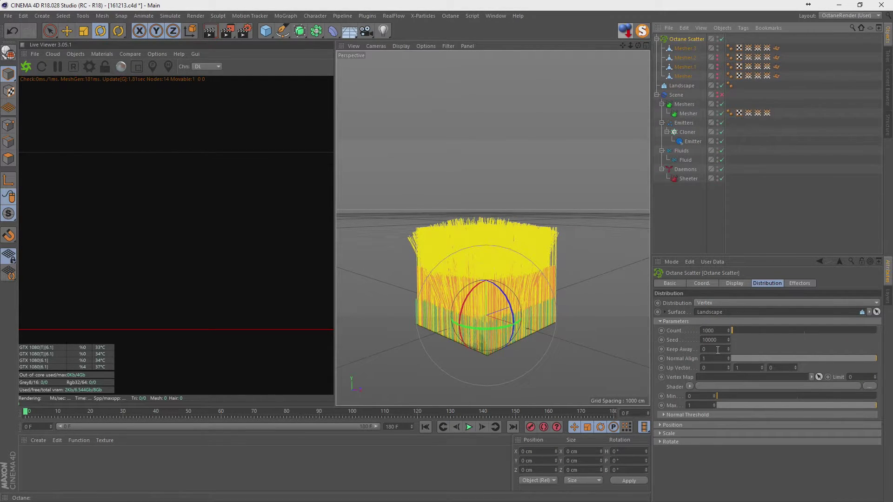
Try 1000 width and depth segments on the Landscape, then undo that change.
left_click(681, 85)
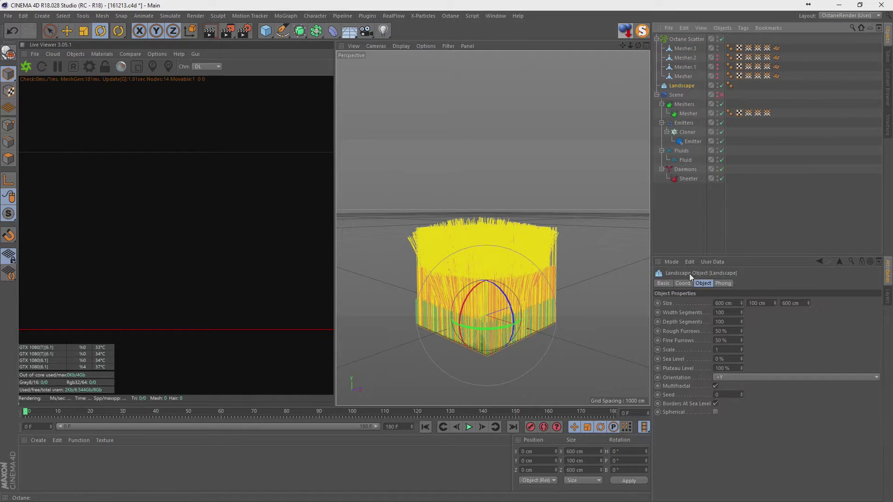
left_click(732, 314)
type("0")
key("Tab")
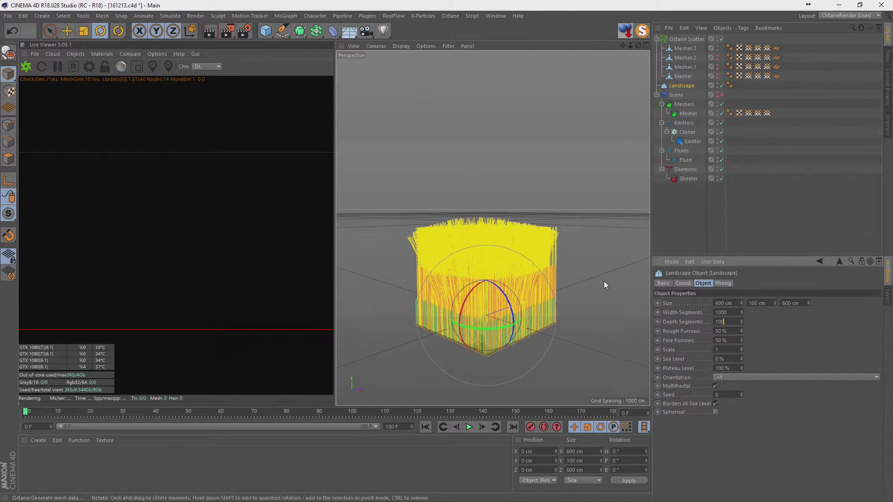
type("0")
key("Return")
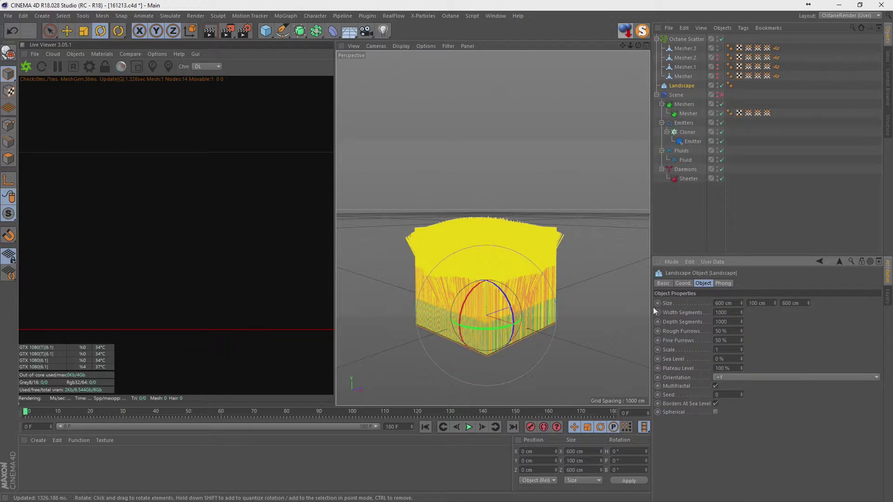
key("ctrl+z")
key("ctrl+z")
key("ctrl+z")
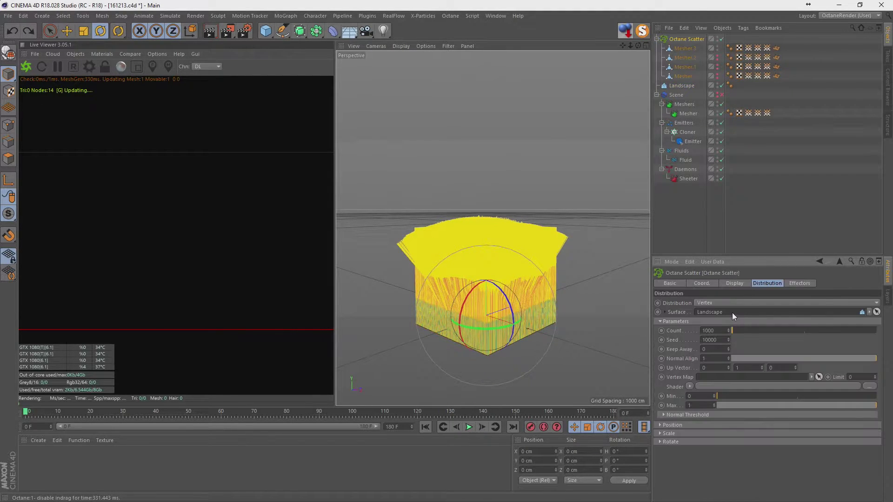
key("ctrl+y")
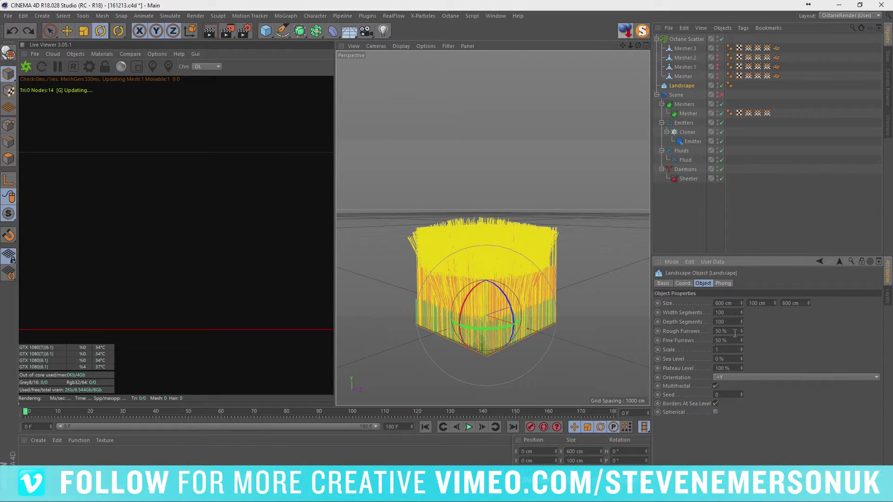
Set the Landscape size to 1000 × 1000 cm and save the scene.
double_click(730, 303)
type("1000")
key("Tab")
key("Tab")
type("1000")
key("Return")
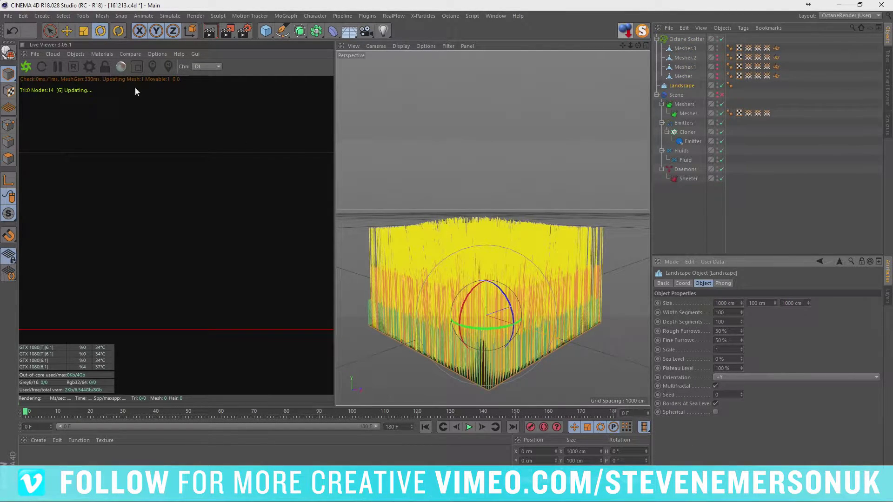
key("ctrl+s")
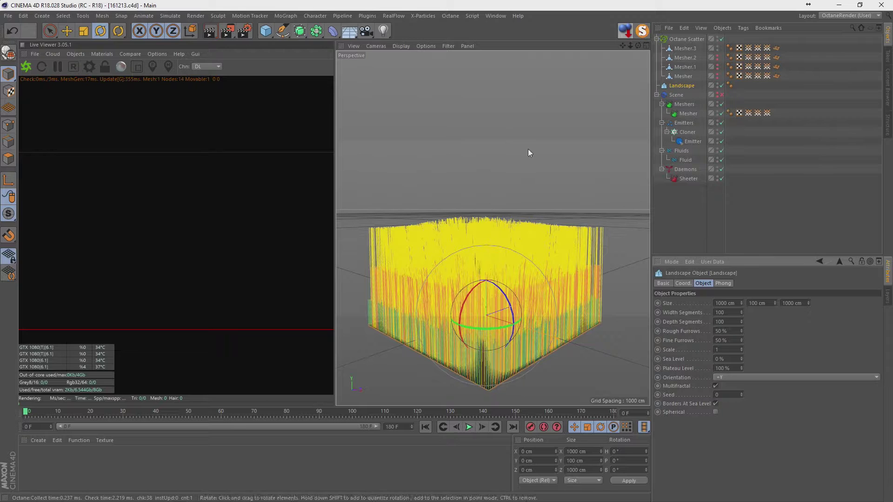
Glance at the Content Browser, then bring up the Live Viewer's Octane objects list.
left_click(496, 16)
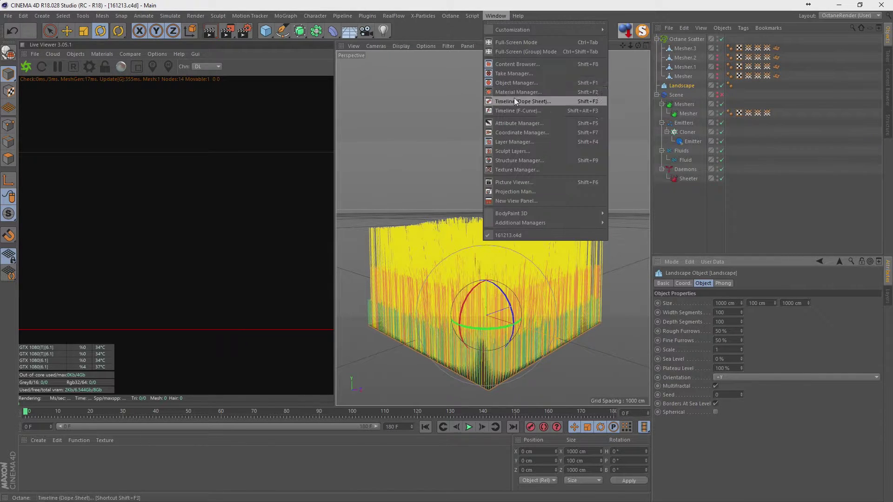
left_click(515, 66)
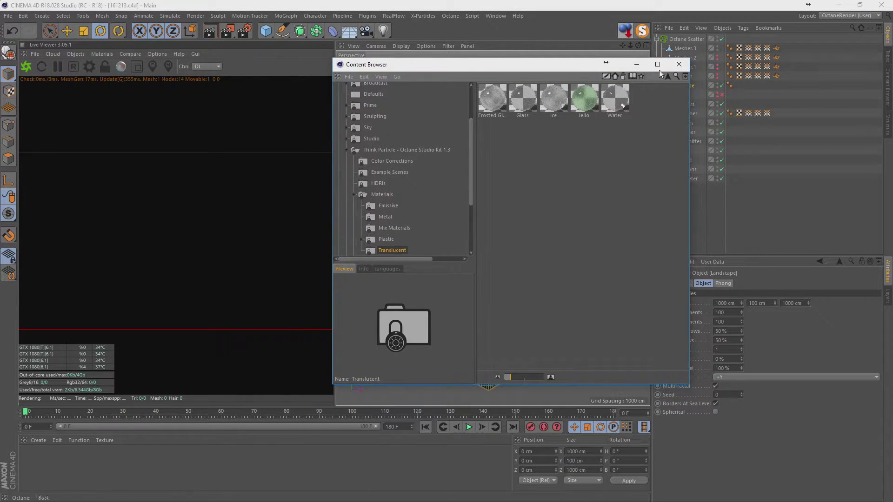
left_click(679, 58)
left_click(702, 224)
left_click(75, 54)
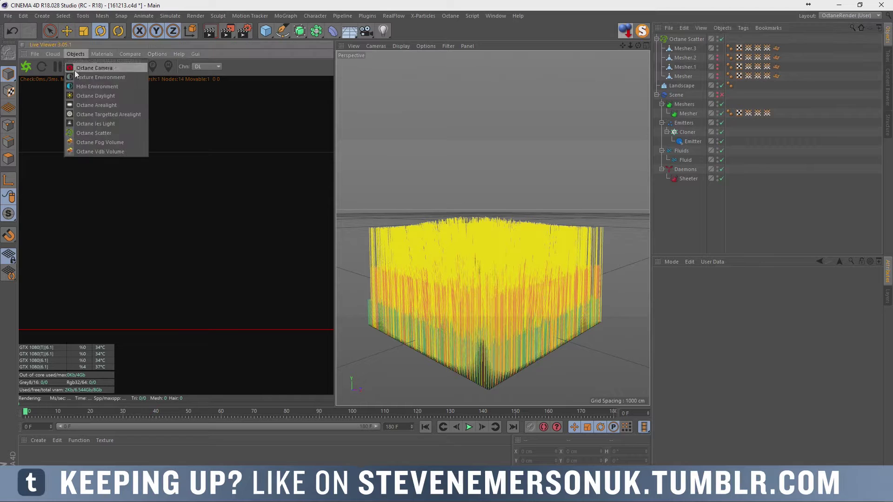
Add an Octane Texture Environment and browse for its ImageTexture file.
left_click(86, 77)
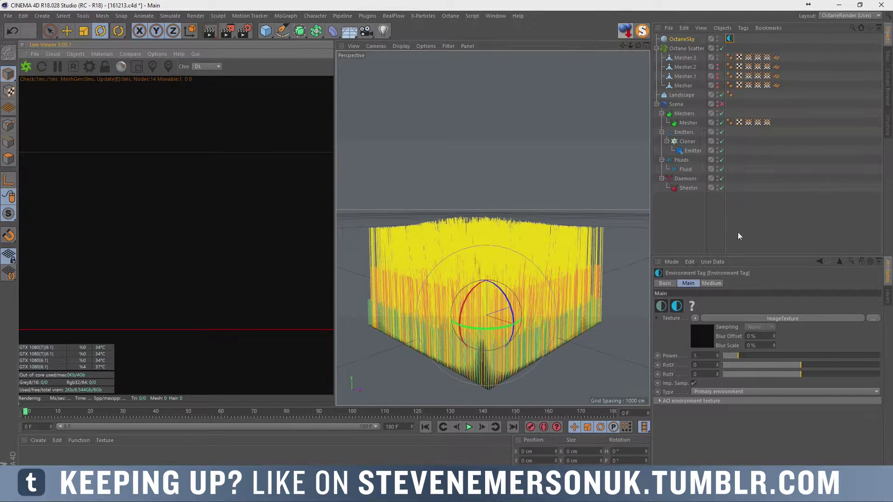
left_click(702, 336)
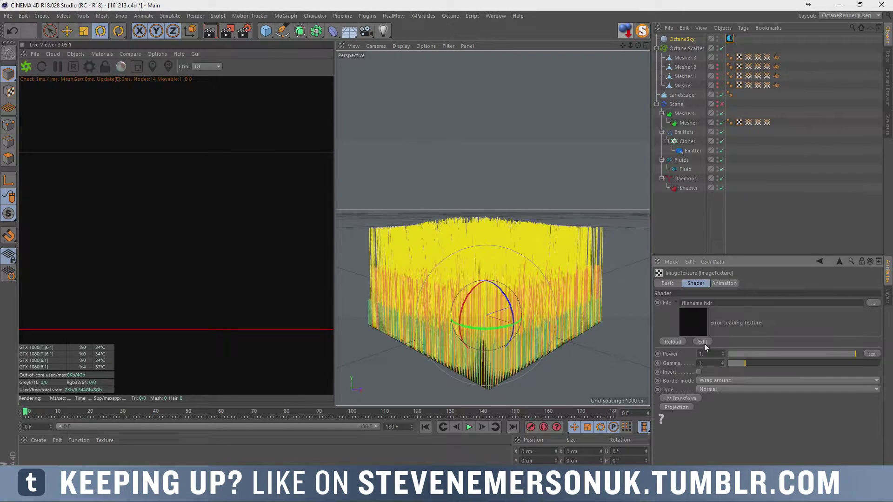
left_click(873, 303)
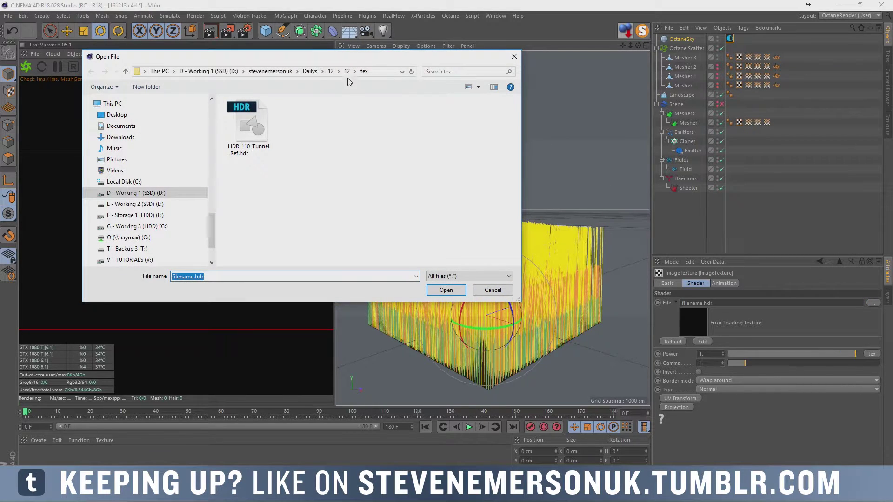
Locate Sky_25.hdr in the tex folder of project folder 05.
left_click(332, 71)
double_click(239, 158)
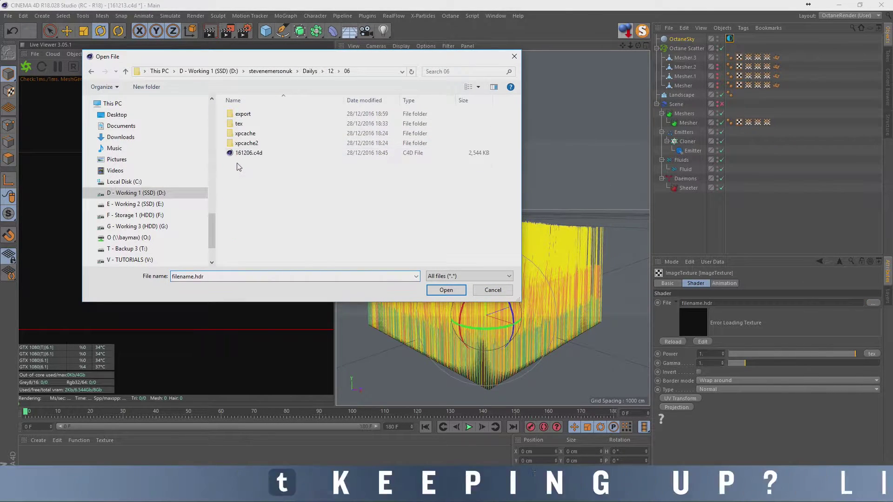
double_click(251, 122)
key("BackSpace")
key("BackSpace")
key("Up")
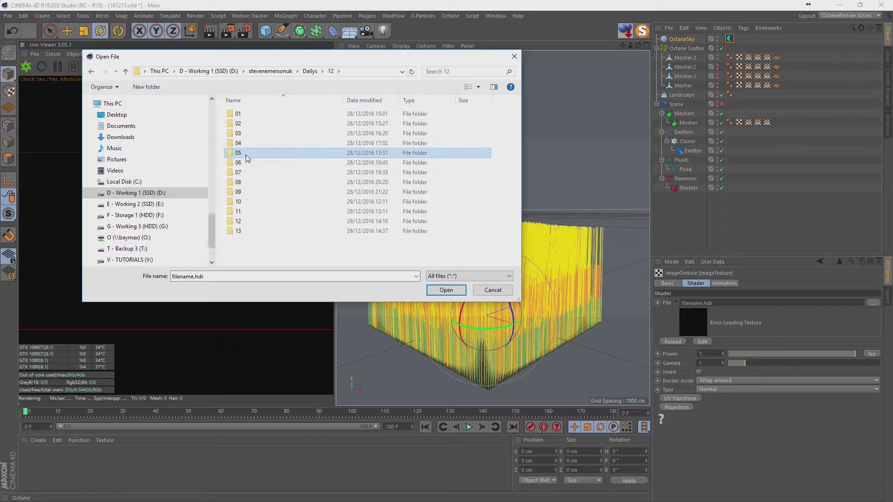
key("Return")
double_click(239, 123)
left_click(250, 119)
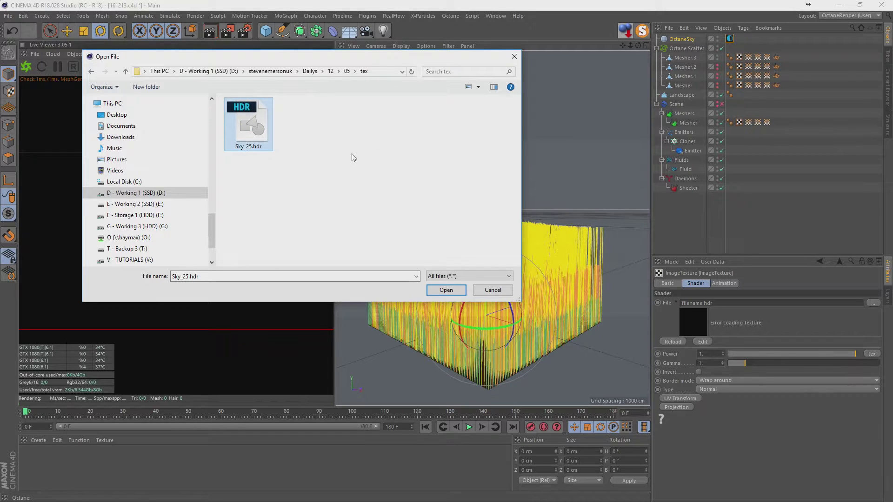
Create a tex folder inside folder 13 and load Sky_25.hdr as the environment image.
key("BackSpace")
key("BackSpace")
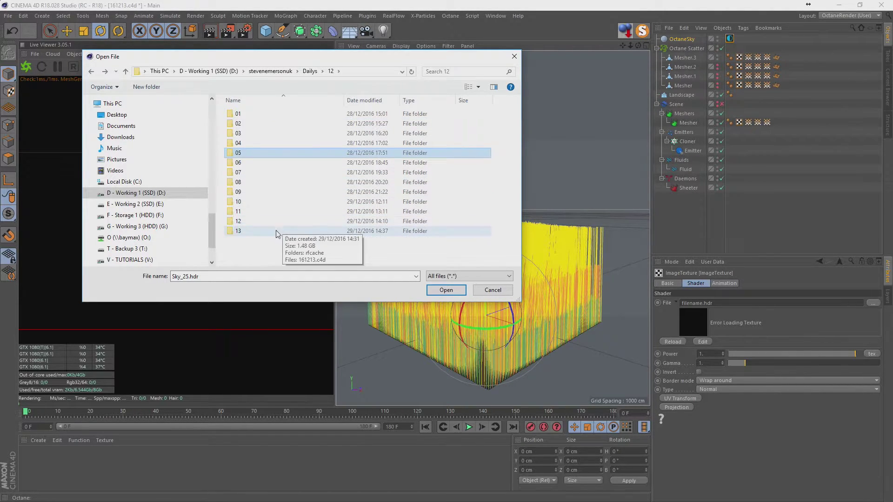
left_click(247, 235)
double_click(247, 235)
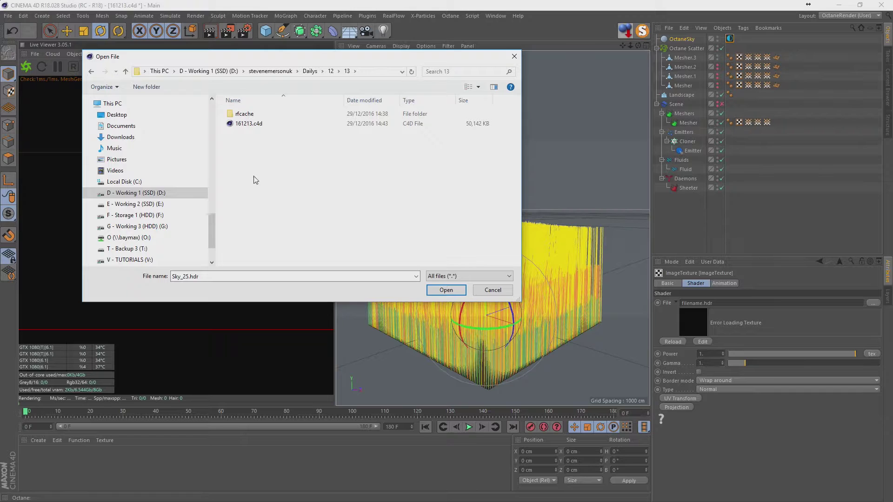
left_click(146, 87)
type("tex")
key("Return")
key("Return")
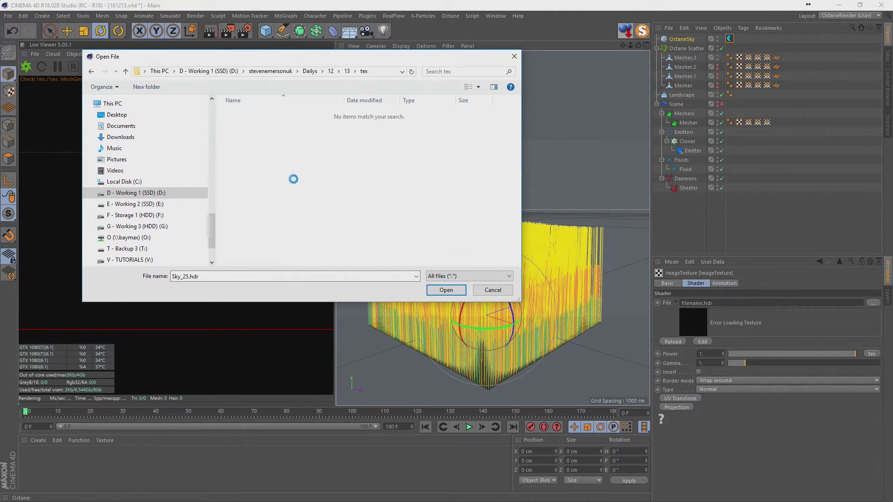
left_click(444, 290)
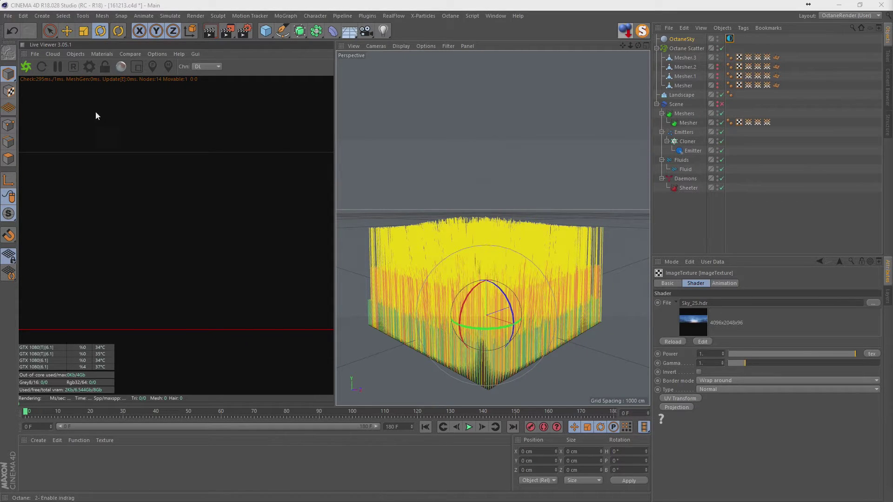
Restart the Live Viewer and set the render output size to 1920 × 1920.
left_click(30, 67)
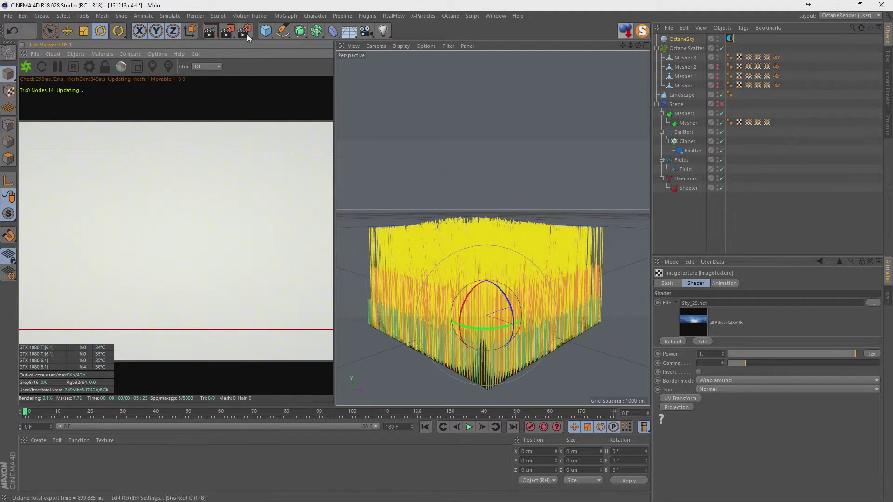
key("ctrl+b")
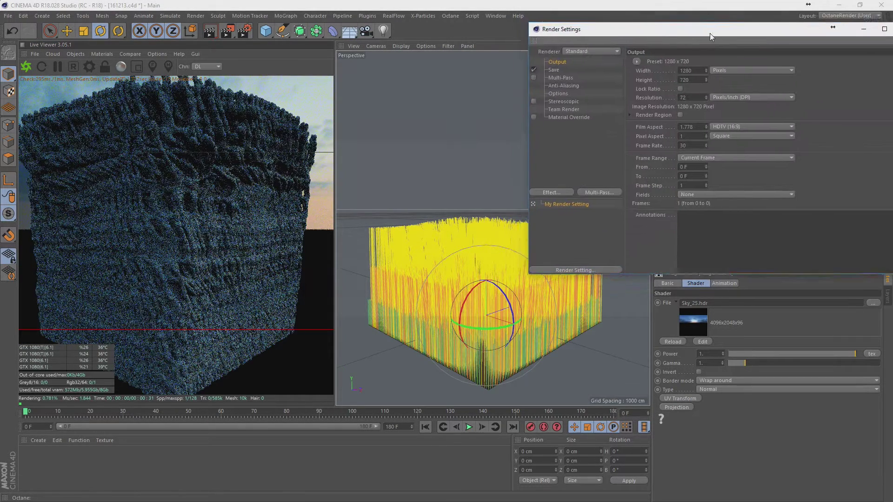
mouse_move(714, 58)
left_mouse_down()
mouse_move(515, 103)
mouse_move(497, 105)
mouse_move(485, 90)
left_mouse_up()
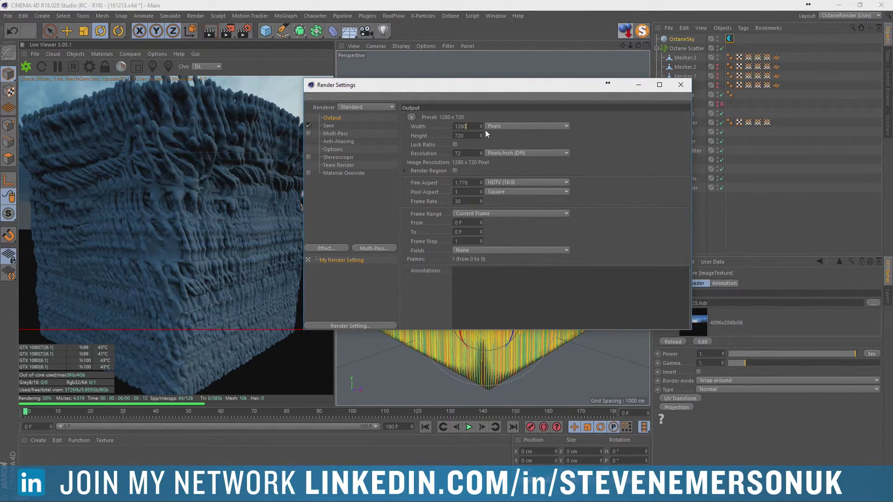
type("1920")
key("Tab")
type("19520")
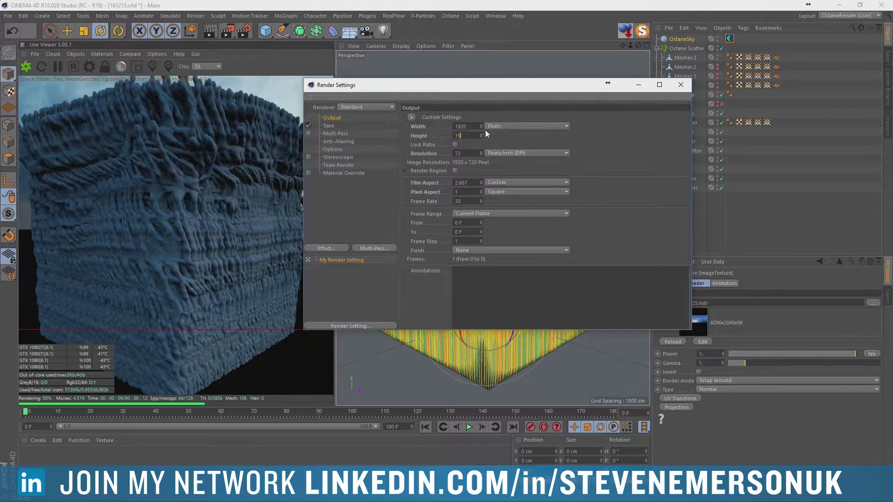
type("920")
key("Tab")
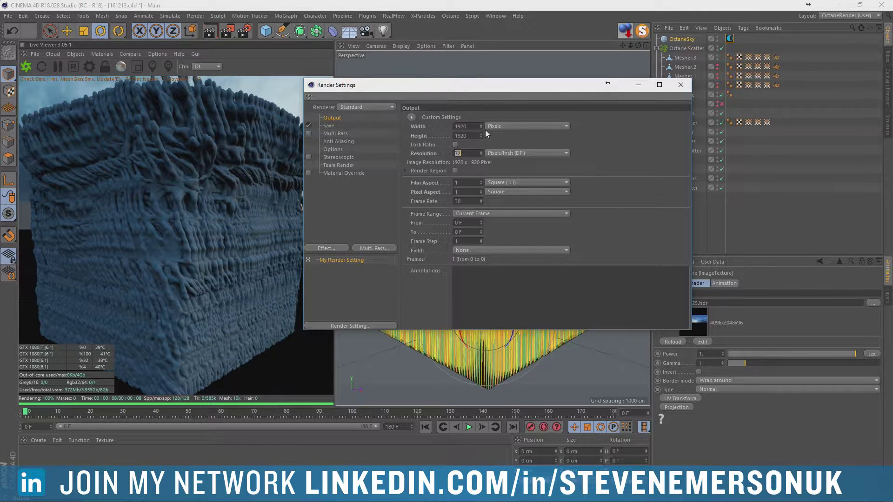
type("300")
Switch the renderer to Octane Renderer, choose the saved image bit depth, and save.
left_click(380, 110)
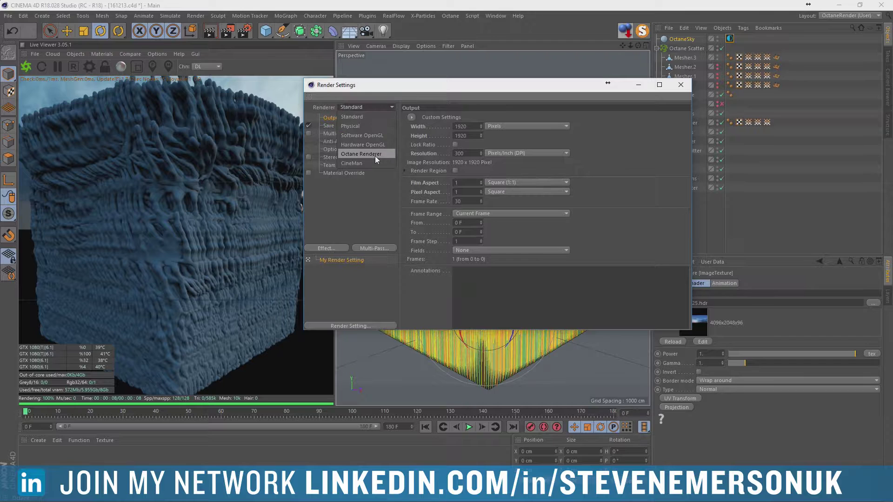
left_click(375, 155)
left_click(331, 125)
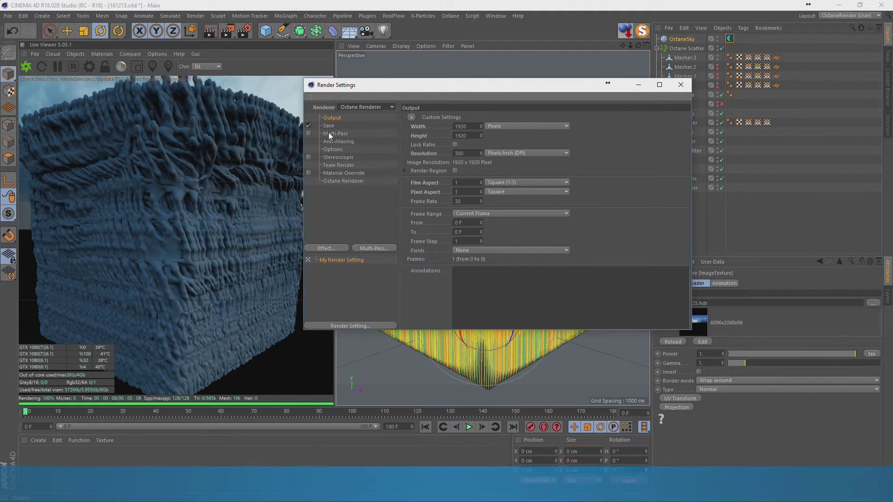
left_click(512, 157)
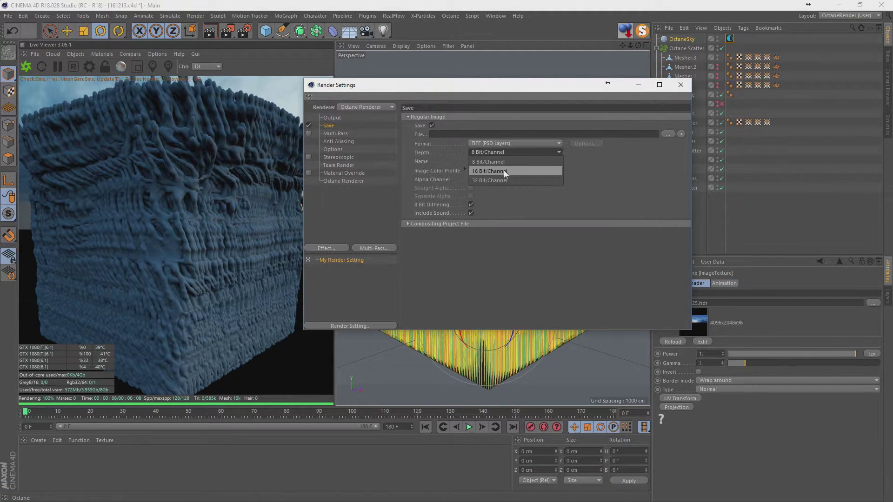
left_click(680, 84)
key("ctrl+s")
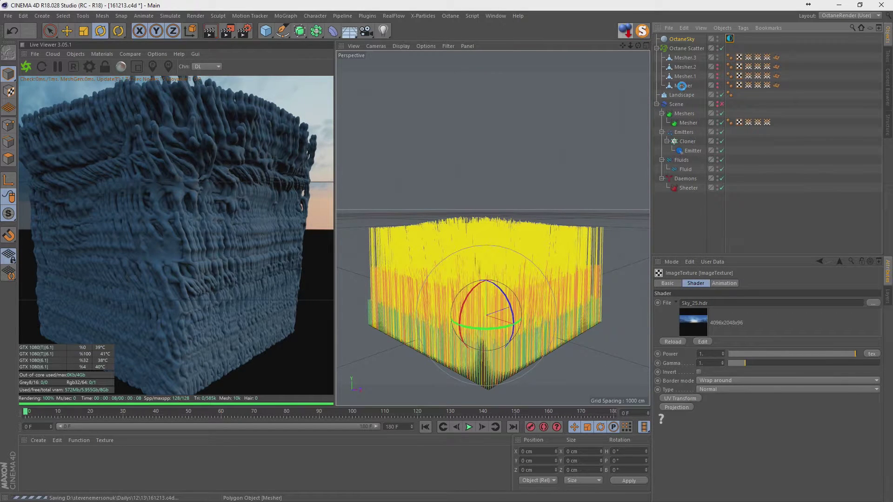
Select Octane Scatter and set its Distribution Count to 100.
left_click(715, 148)
left_click(686, 49)
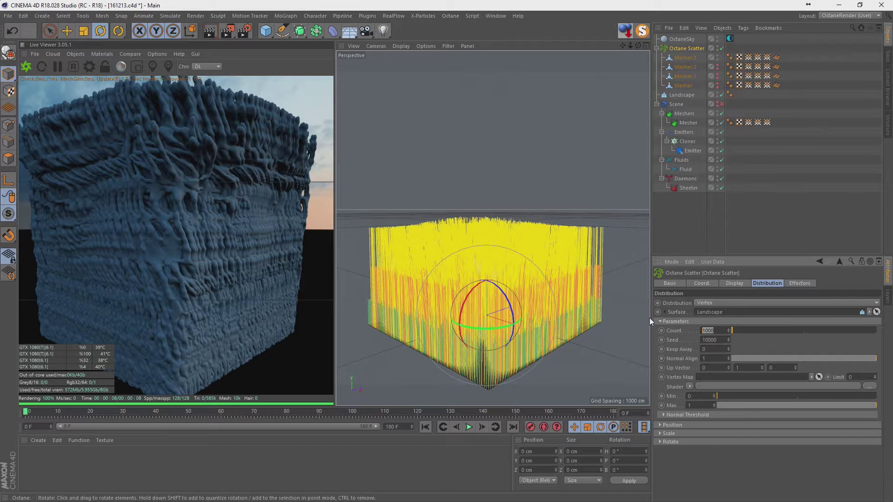
key("BackSpace")
key("Return")
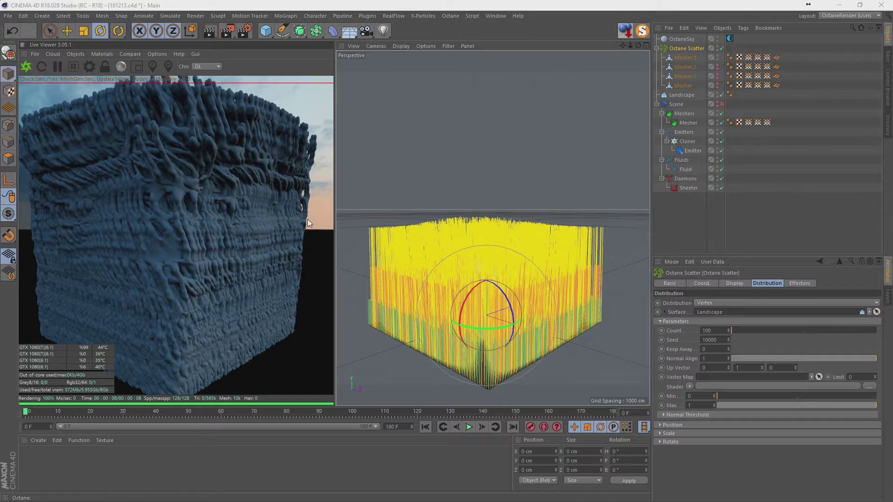
Set the Octane Scatter count to 50 and restart the Live Viewer render.
double_click(716, 331)
type("50")
key("Return")
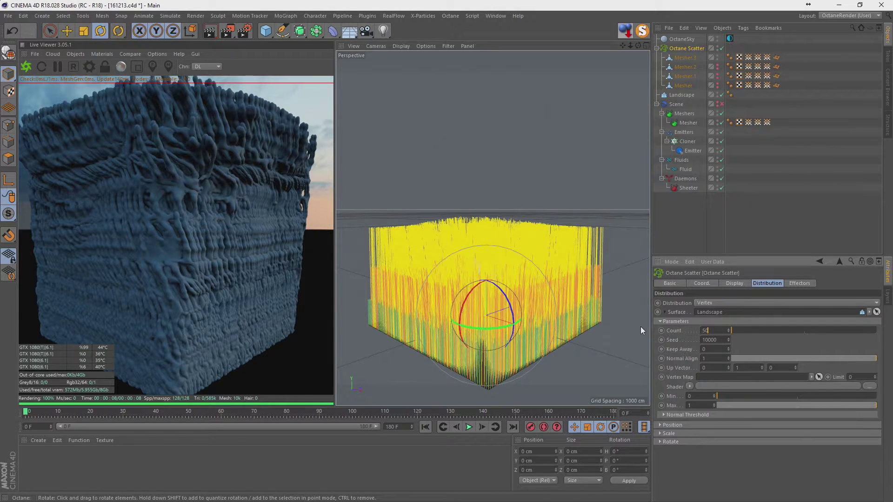
left_click(26, 67)
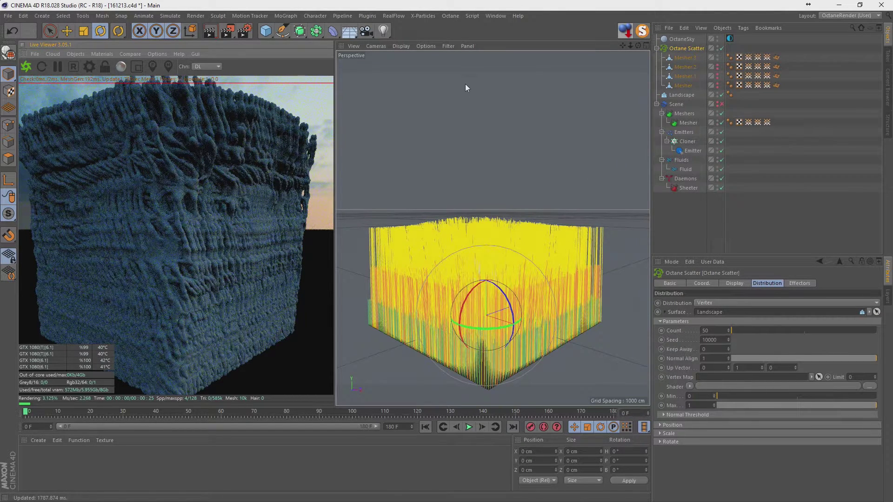
Add a Plane primitive to the scene instead of a Floor.
left_click(351, 35)
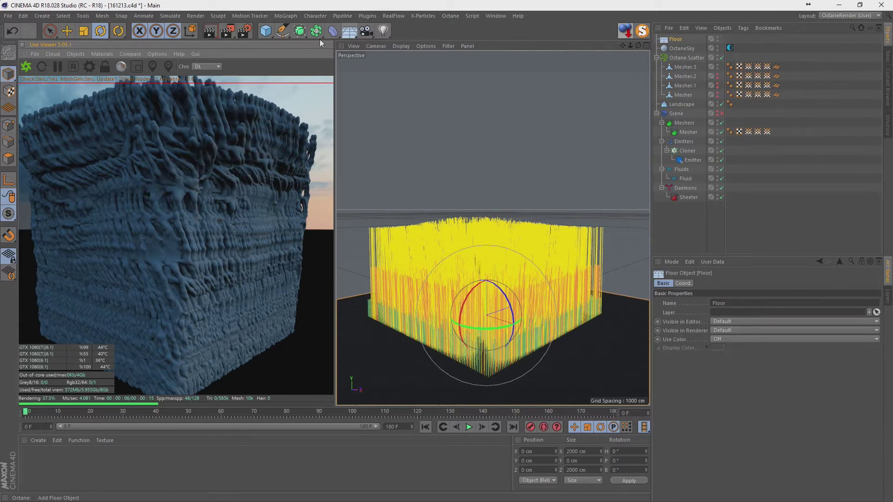
key("ctrl+z")
left_click_drag(265, 30, 355, 59)
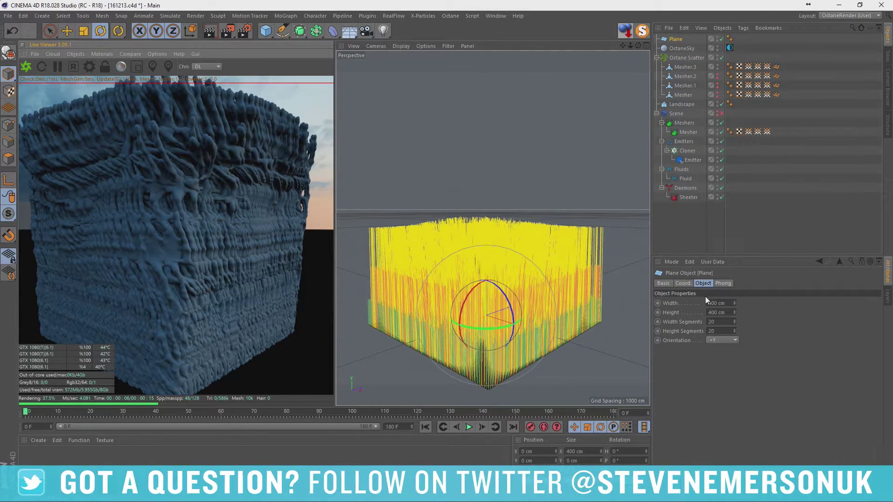
Set the Plane's width segments to 1 and make it the Octane Scatter surface.
double_click(711, 321)
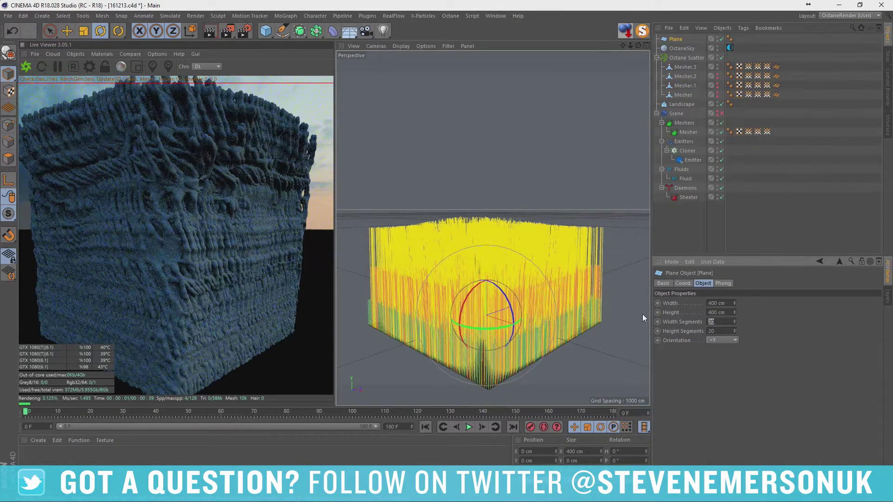
type("1")
key("Tab")
type("1")
left_click(680, 59)
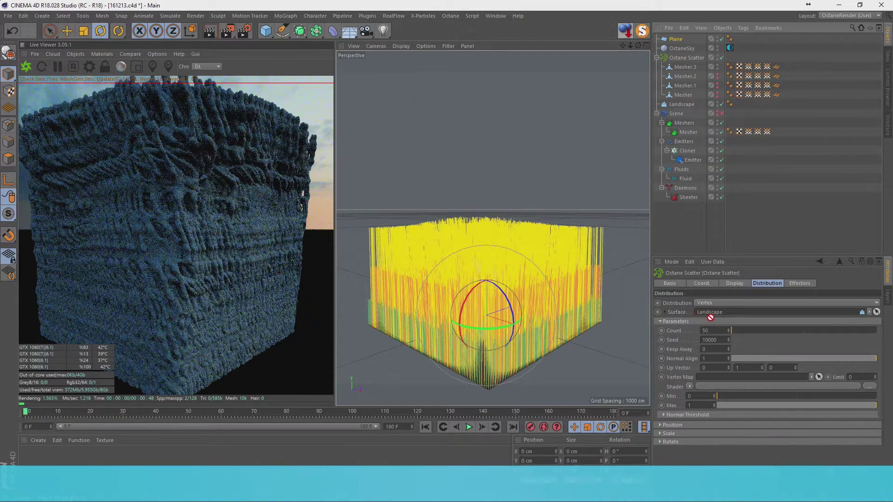
left_click_drag(675, 39, 711, 312)
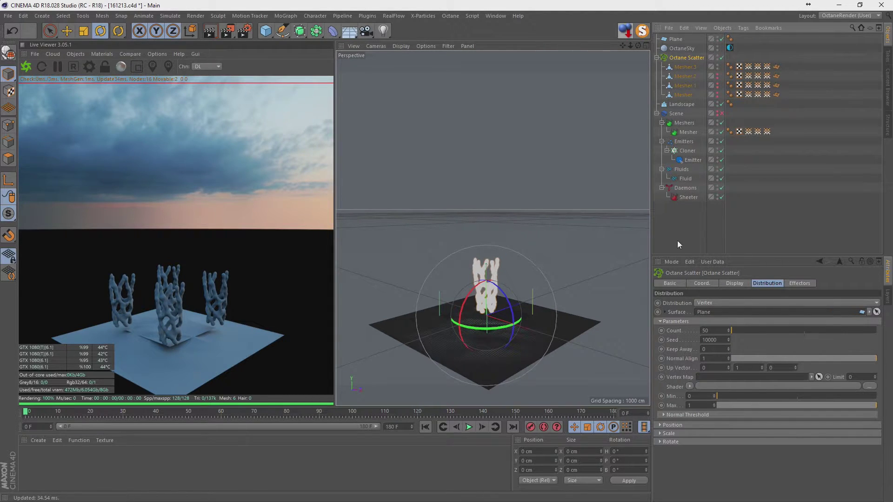
Move the four Mesher objects out of Octane Scatter and review its distribution settings.
left_click(683, 94)
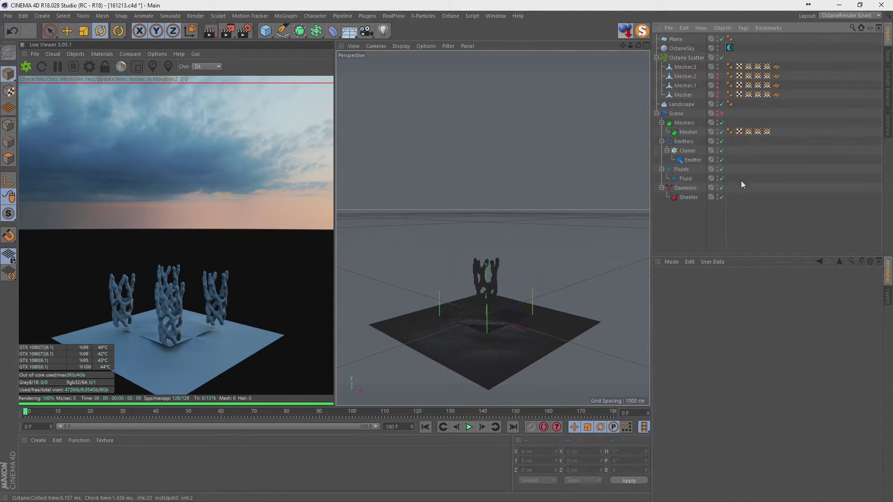
left_click(688, 70, "shift")
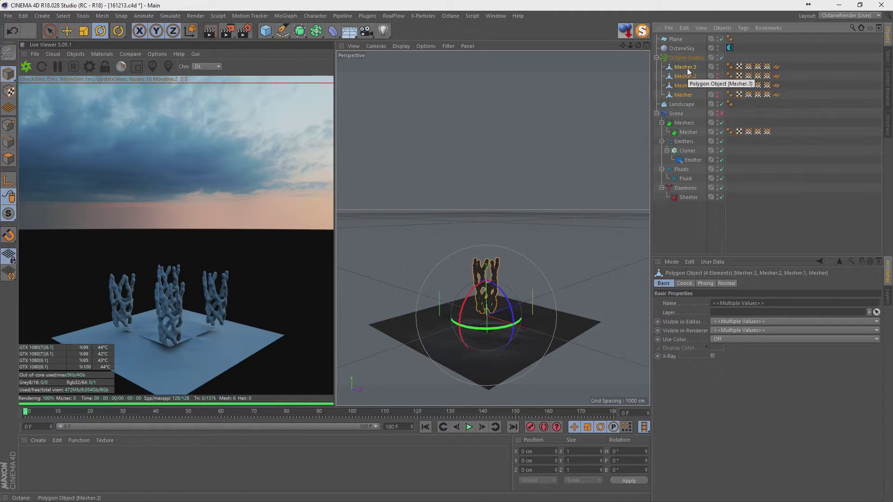
left_click_drag(688, 70, 663, 98)
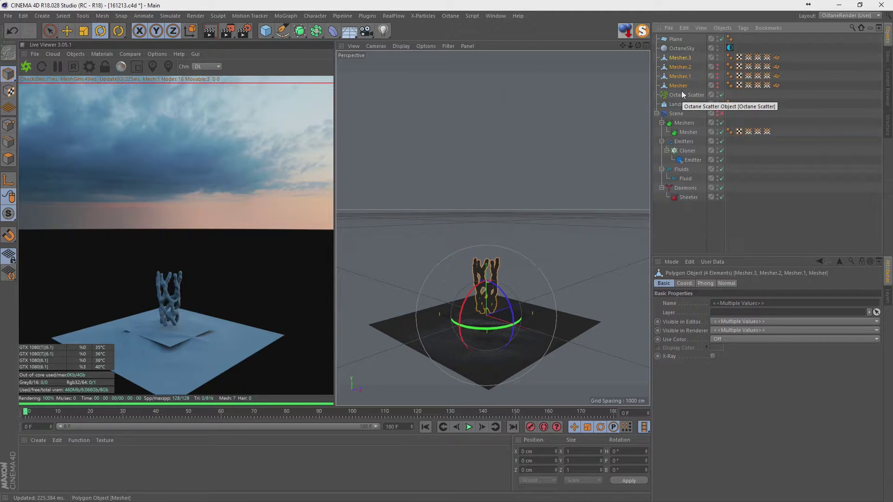
left_click(682, 96)
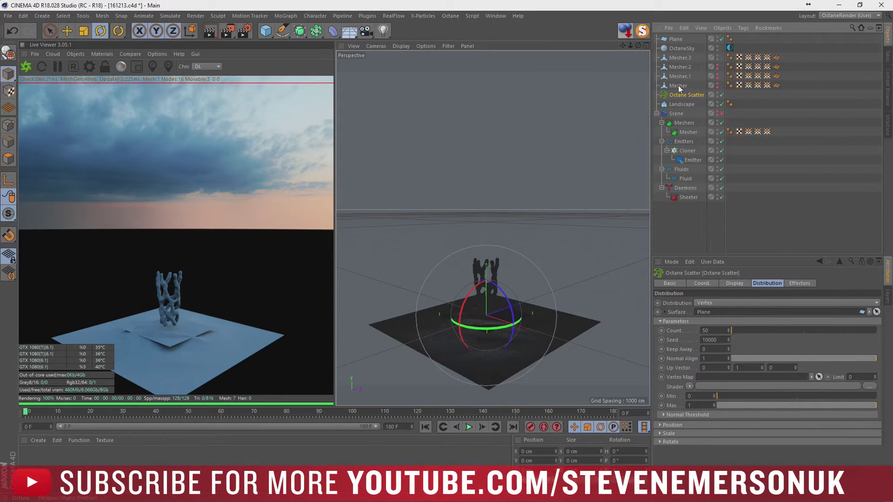
left_click(678, 58)
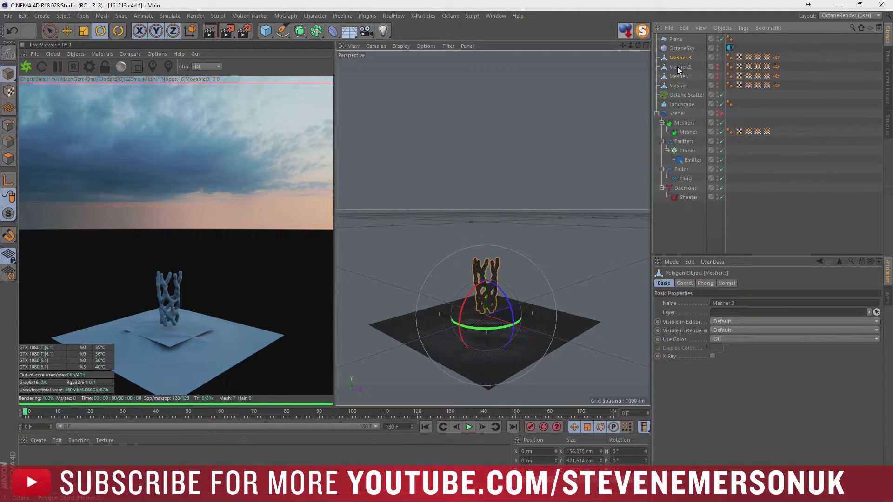
left_click(679, 77, "shift")
left_click(680, 85, "shift")
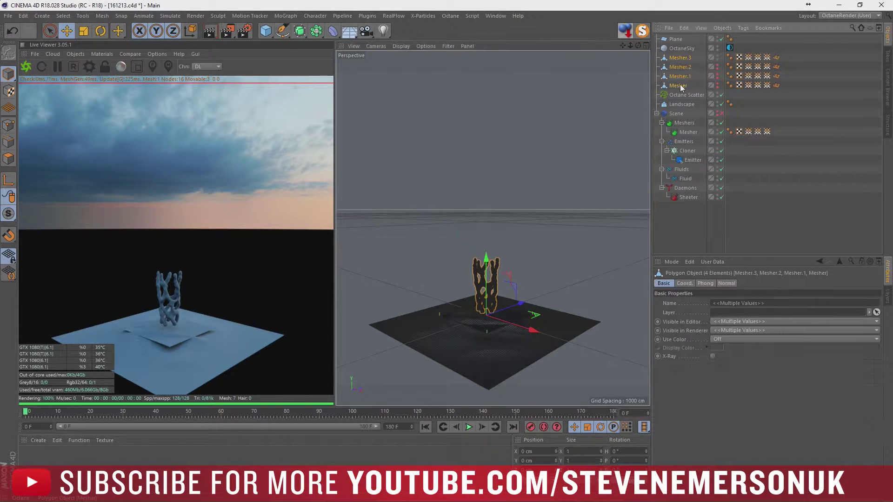
left_click(710, 224)
Put the four Meshers back under Octane Scatter and group them into a Null.
left_click(681, 59)
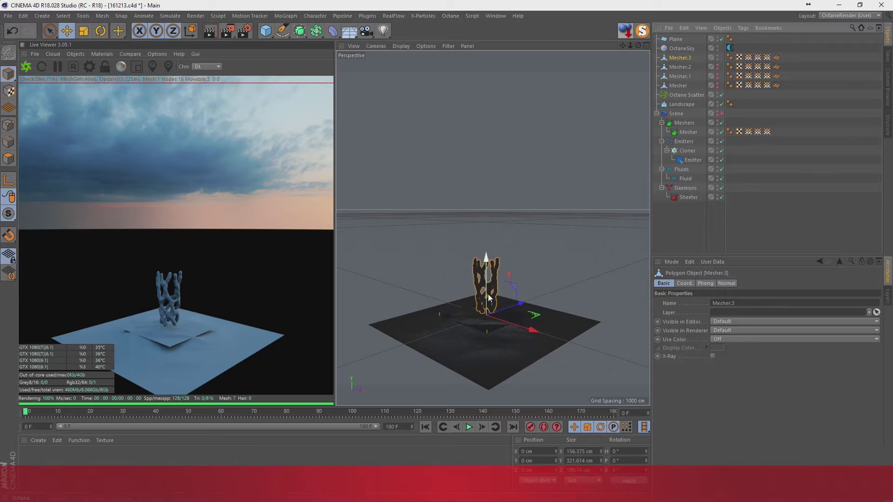
left_click(528, 331)
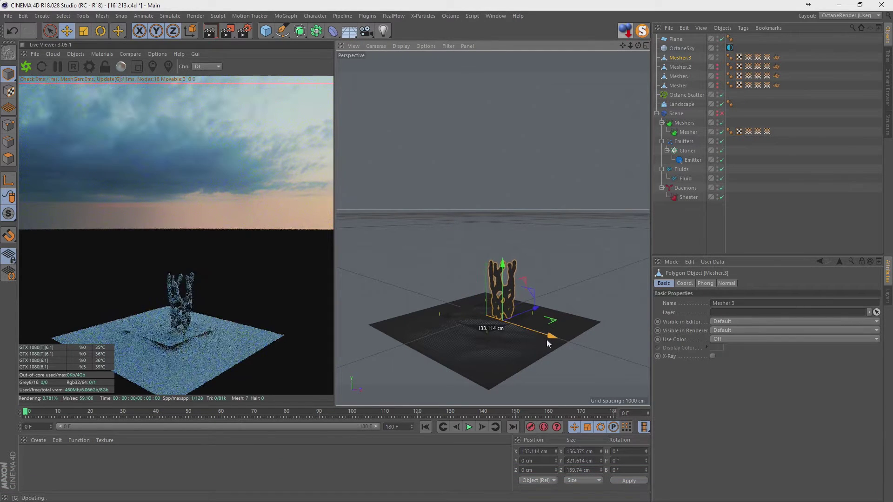
left_click(717, 76)
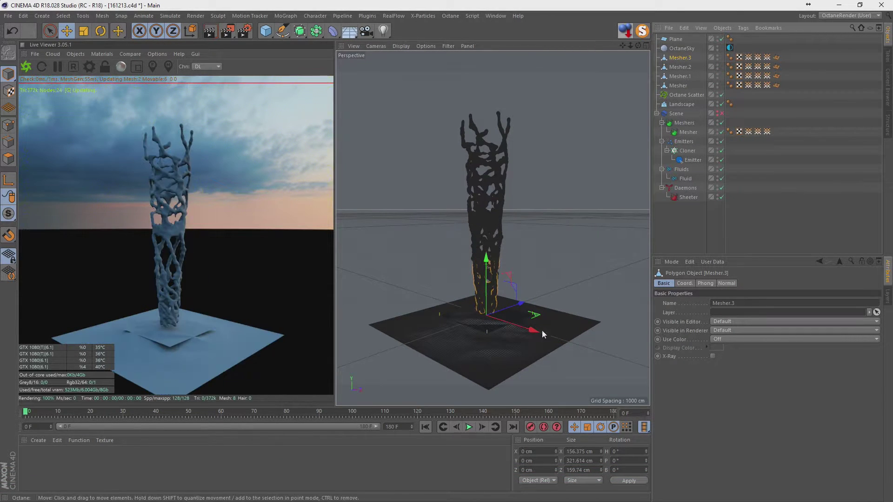
key("ctrl+z")
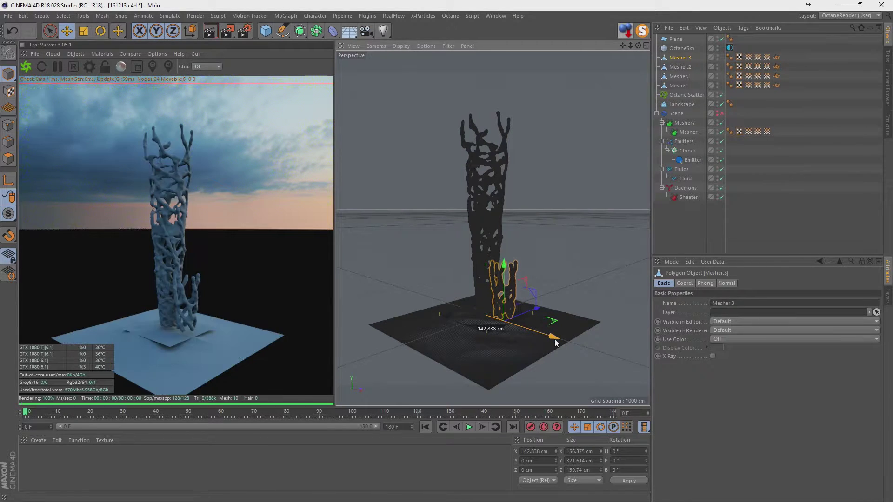
key("ctrl+y")
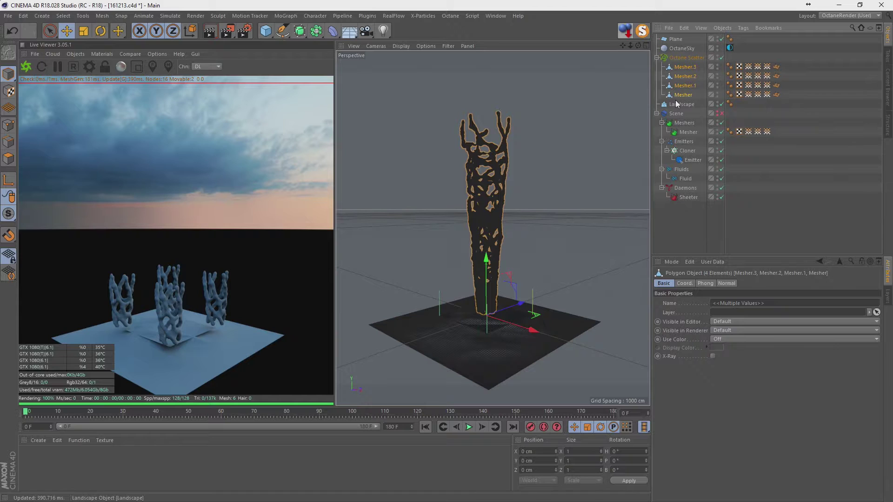
left_click(682, 96)
left_click(683, 70, "shift")
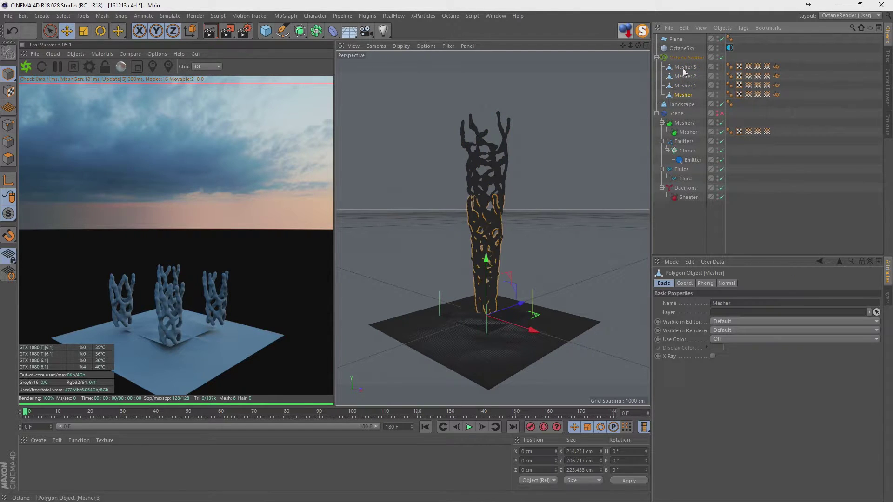
key("alt+g")
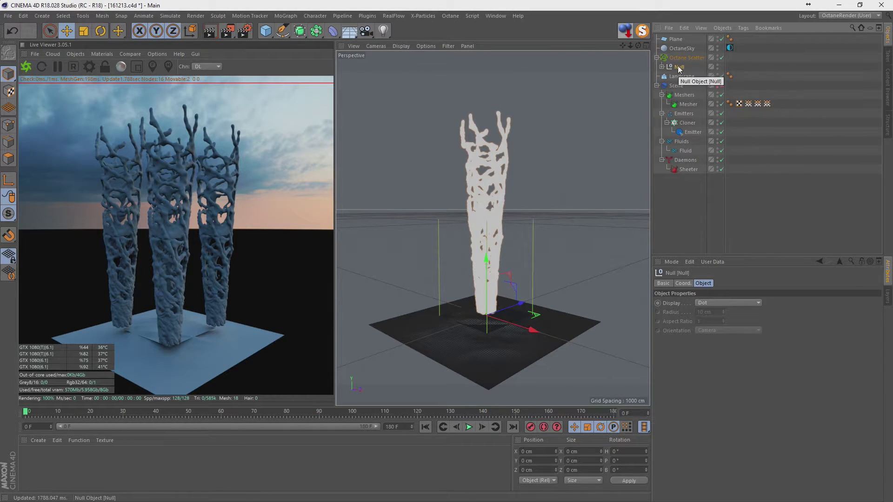
Move the Null out of Octane Scatter and slide Mesher.3 sideways.
left_click_drag(678, 67, 672, 62)
left_click(657, 57)
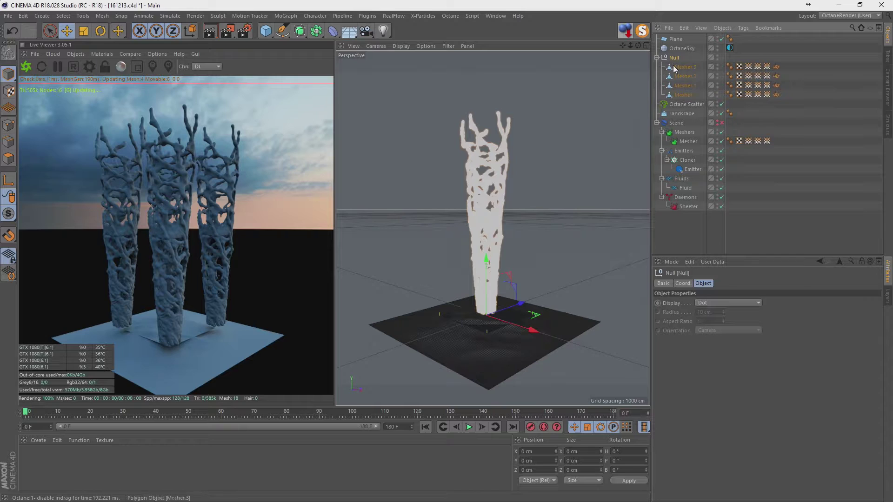
left_click(685, 67)
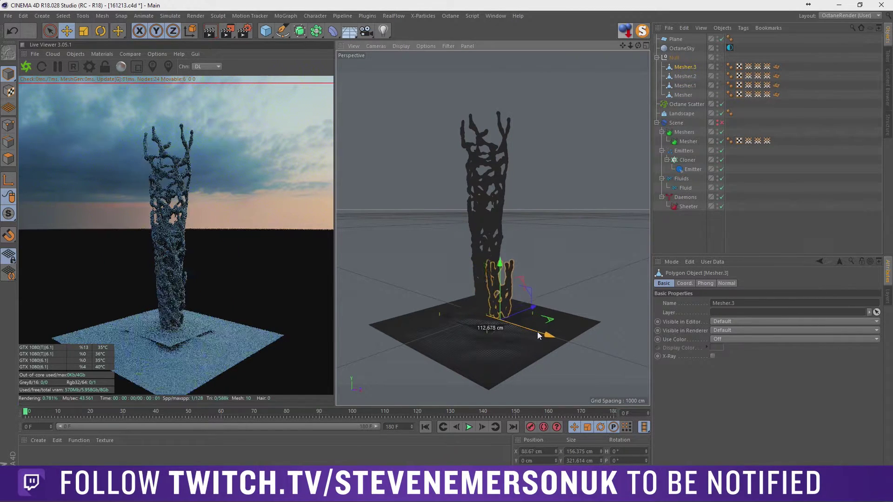
left_click_drag(534, 330, 560, 339)
Slide the Mesher.2 tower and Mesher.1 column to separate spots on the ground.
left_click(685, 75)
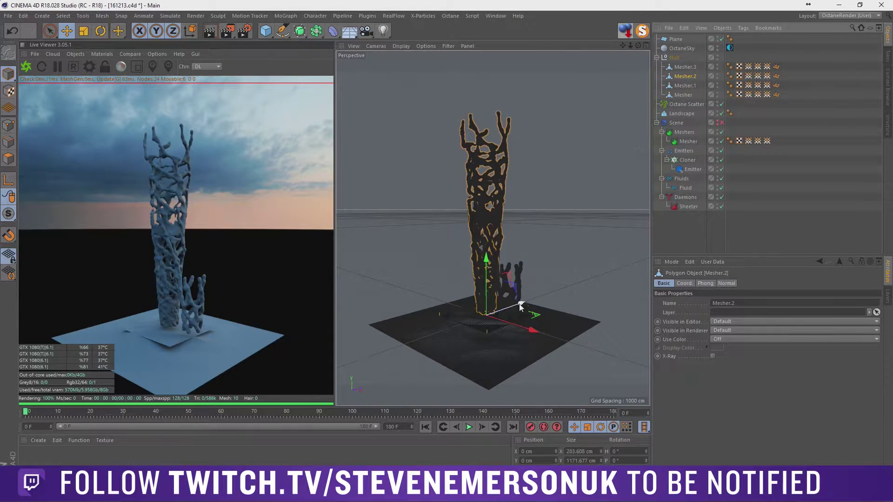
left_click_drag(524, 311, 492, 314)
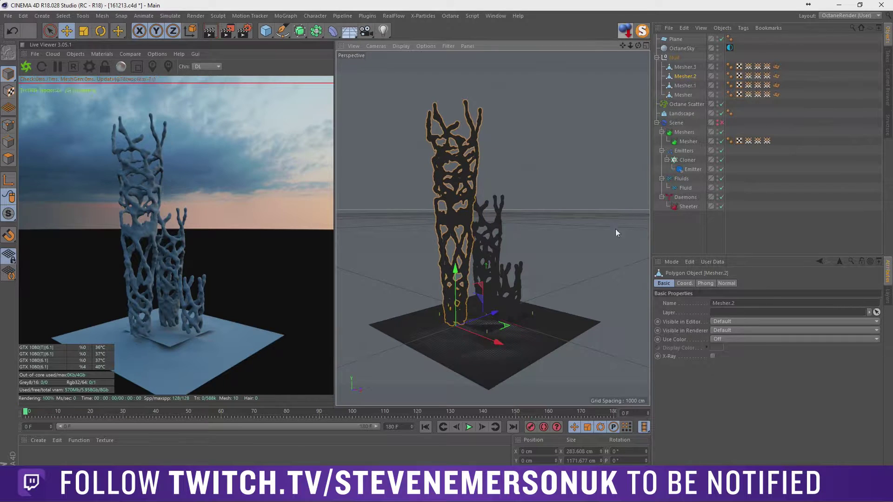
left_click(691, 66)
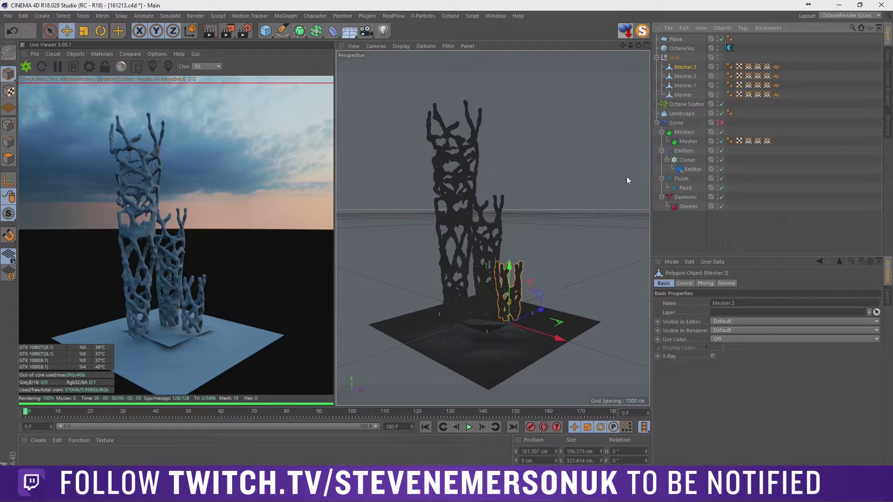
left_click(686, 77)
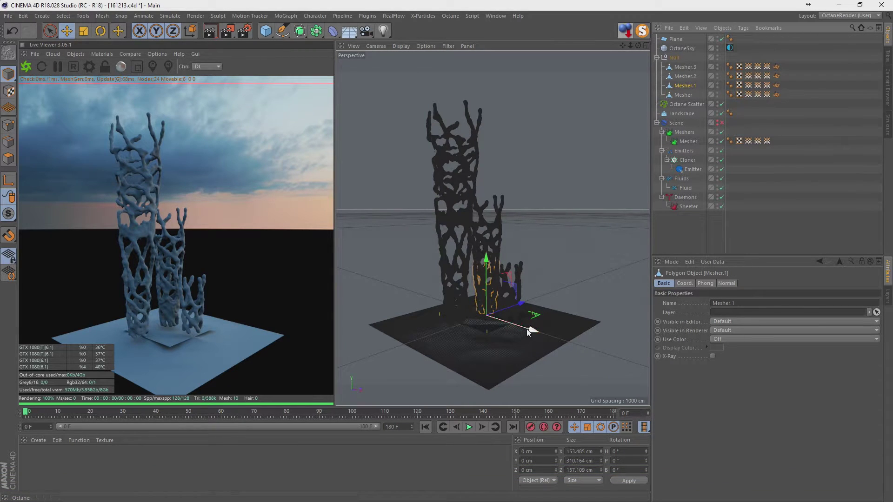
left_click_drag(534, 313, 570, 279)
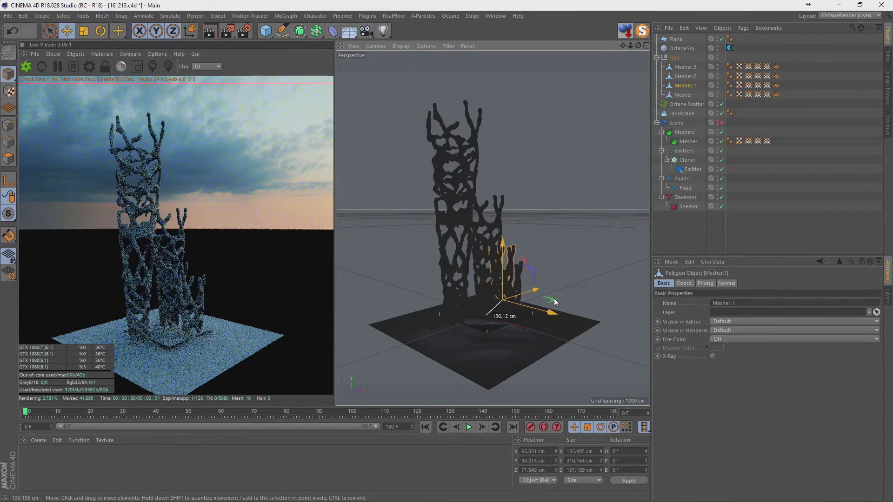
key("ctrl+z")
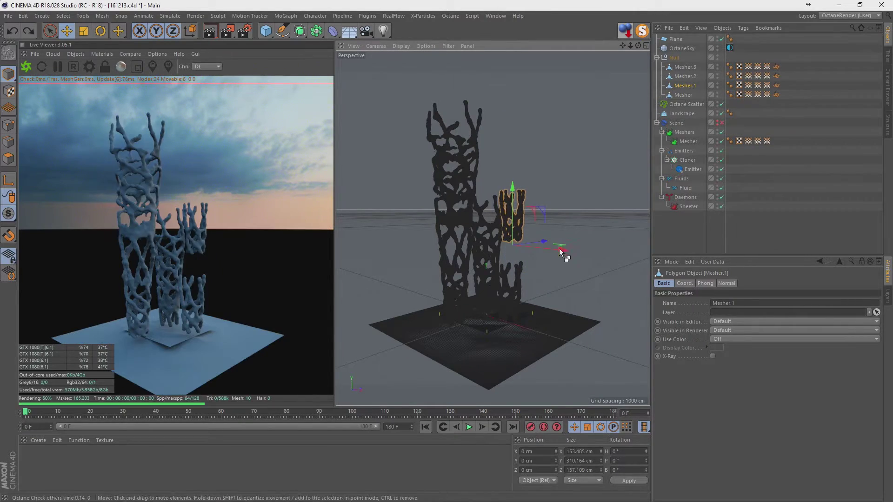
mouse_move(535, 317)
left_mouse_down()
mouse_move(555, 304)
mouse_move(587, 334)
left_mouse_up()
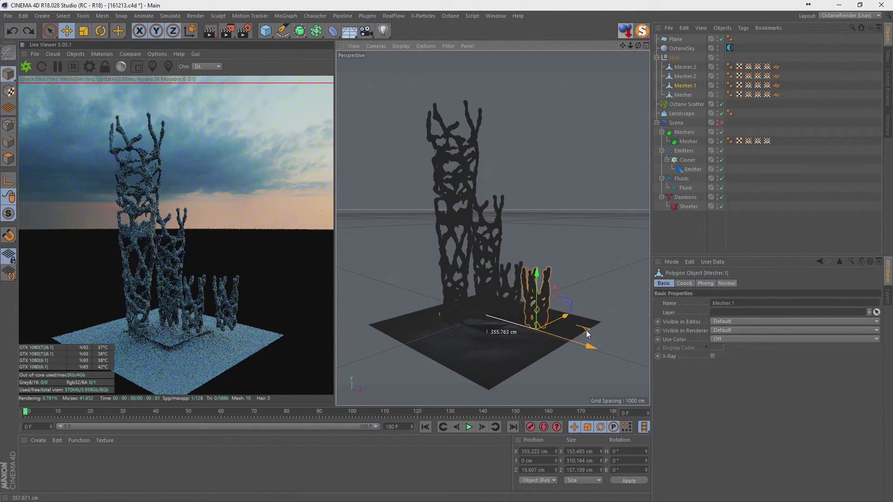
left_click_drag(587, 333, 535, 334)
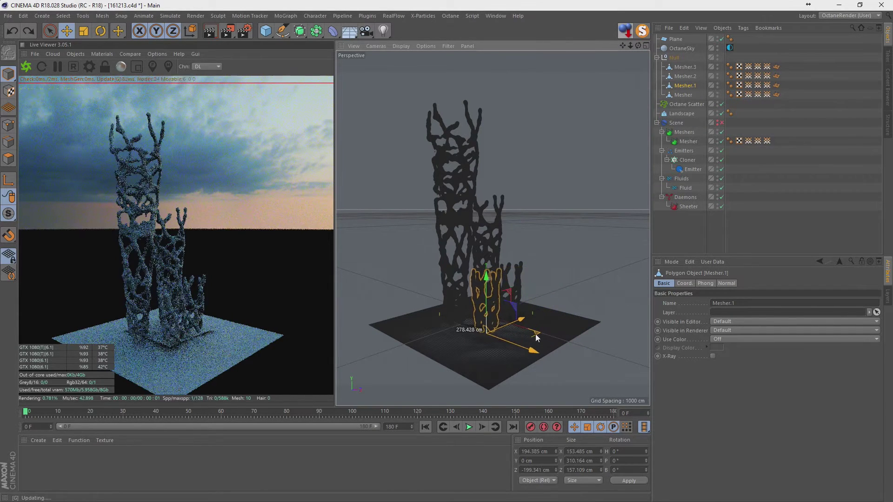
Give each Mesher column a different heading rotation, turning Mesher to 46°.
left_click(684, 67)
left_click(684, 283)
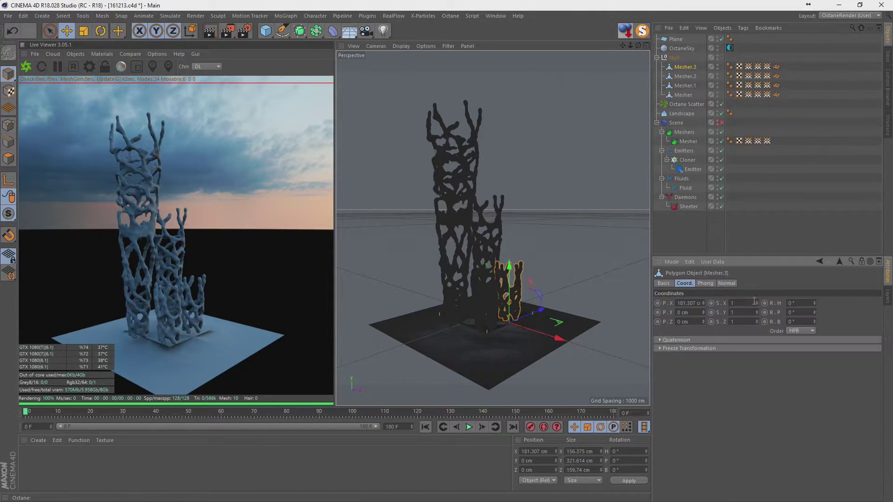
left_click(814, 302)
left_click(685, 76)
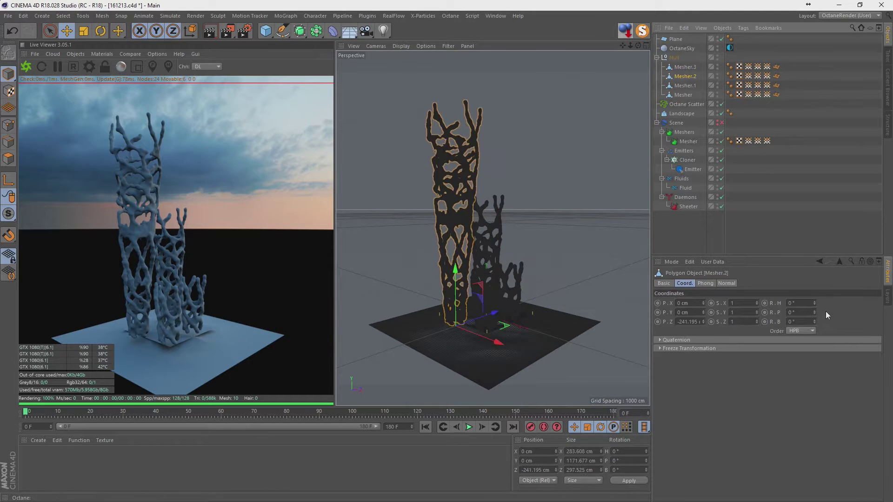
left_click(814, 303)
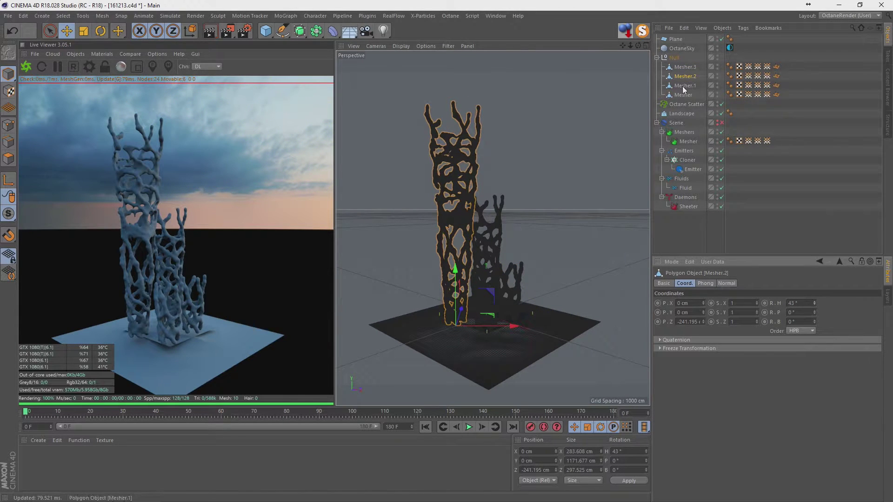
left_click(685, 85)
left_click(814, 302)
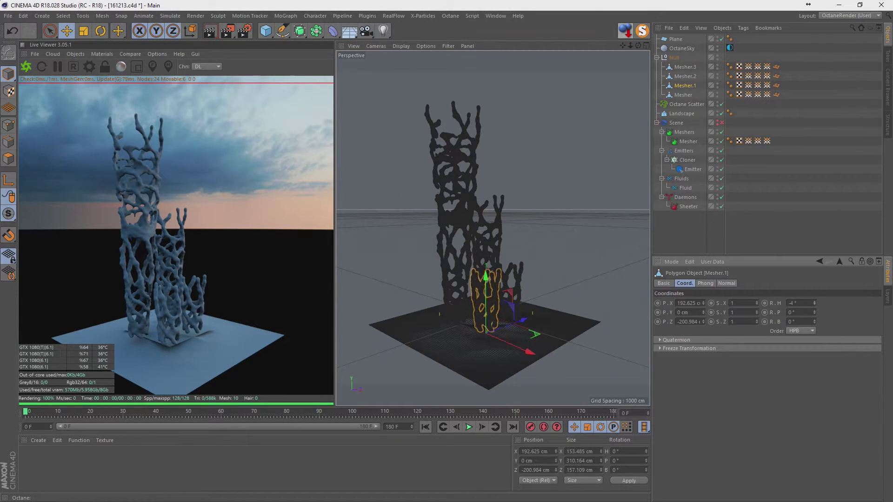
left_click(685, 76)
left_click(682, 95)
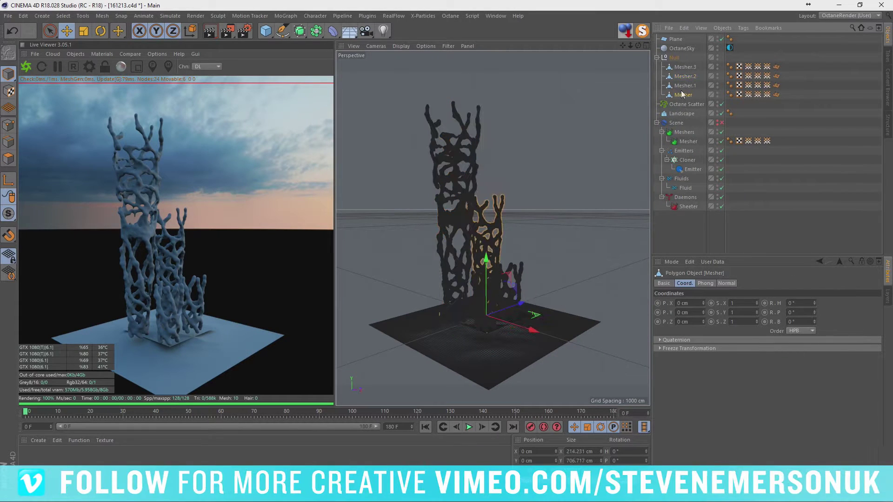
left_click(814, 303)
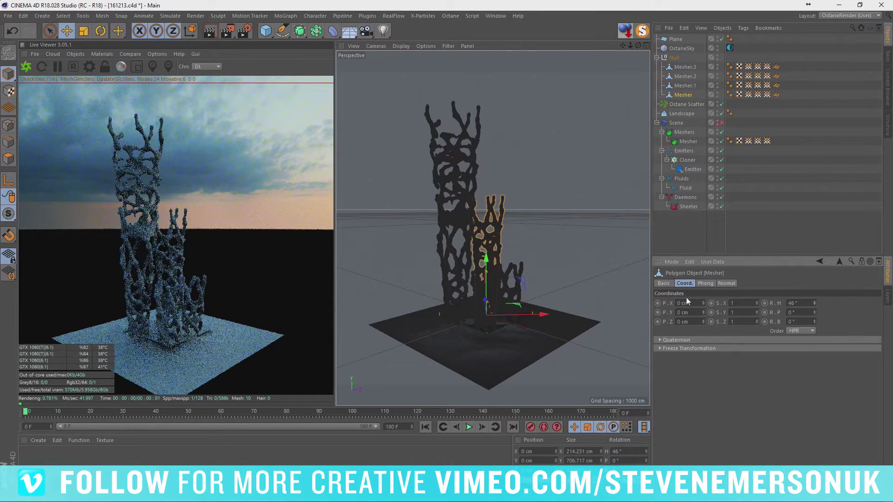
left_click(674, 58)
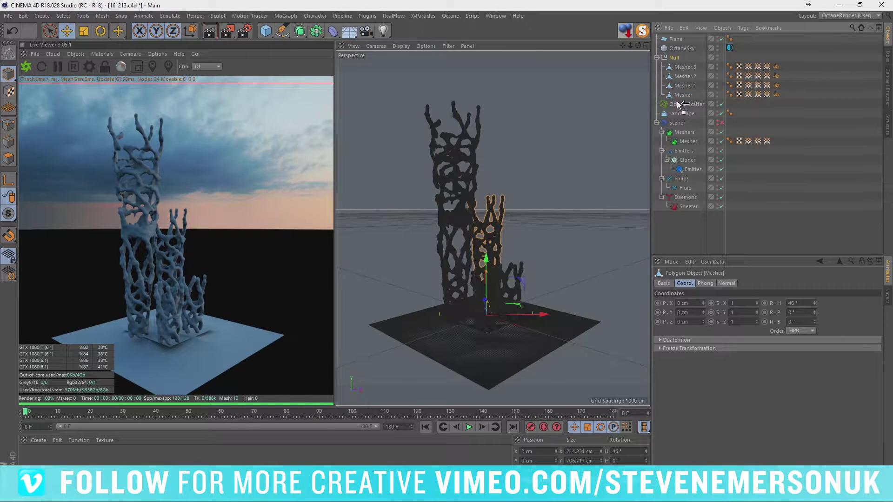
Move the Null of columns back under Octane Scatter and edit its scatter count.
left_click_drag(676, 93, 676, 103)
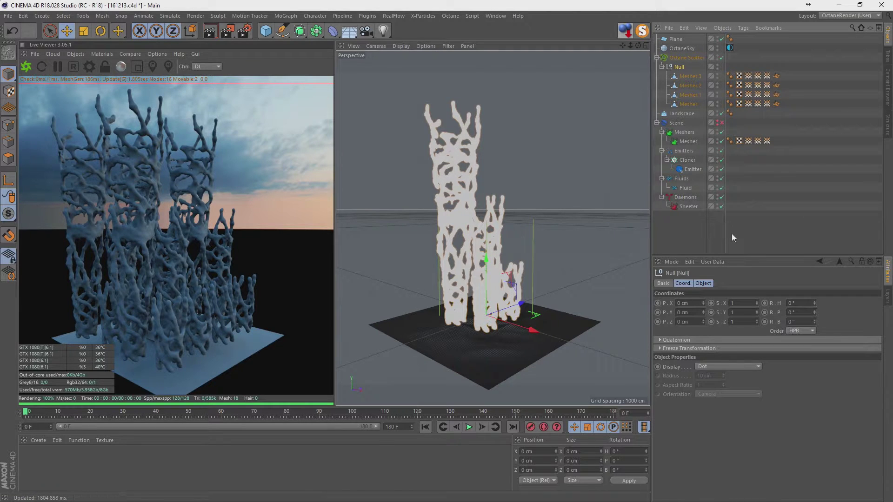
left_click(686, 57)
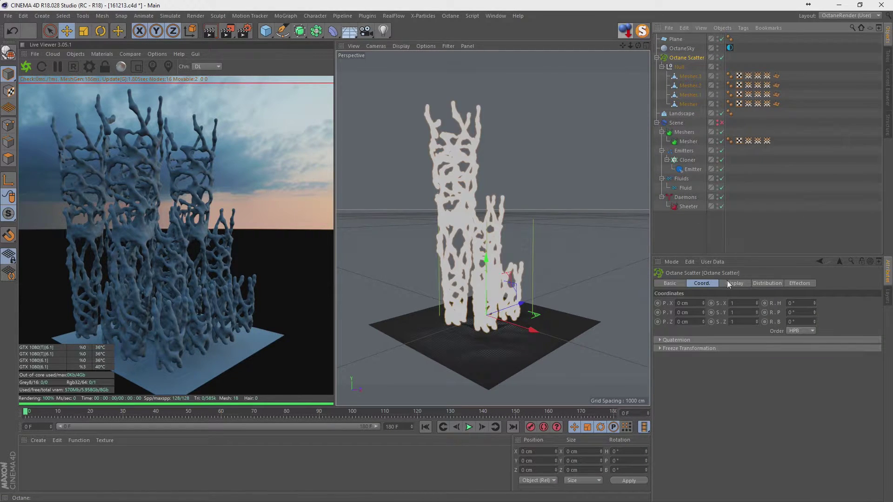
left_click(734, 283)
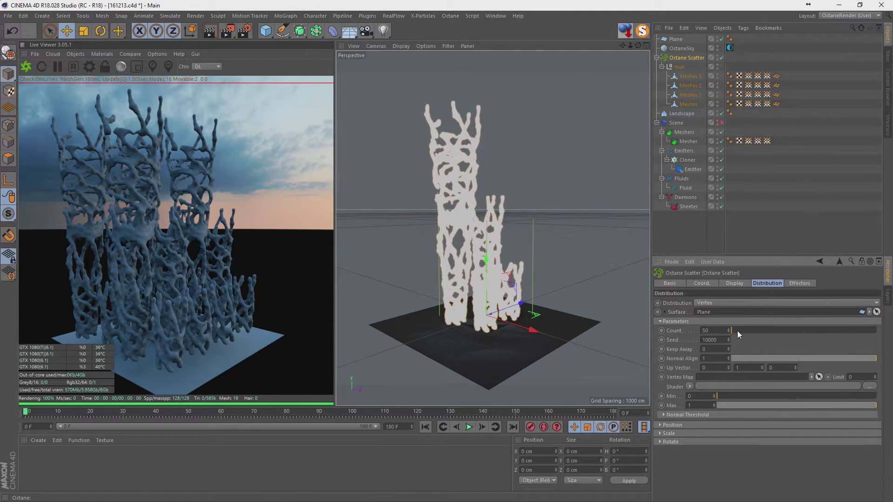
left_click(711, 330)
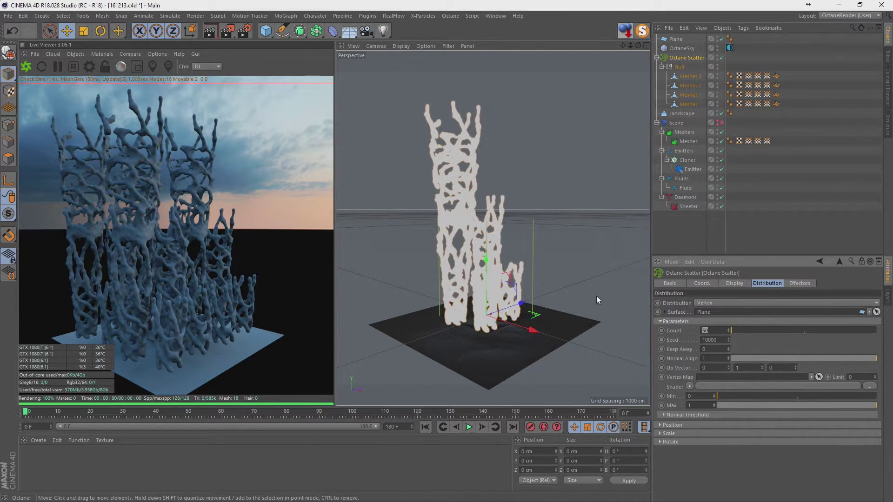
Set the Plane width to 20000 cm and both width and height segments to 200.
left_click(676, 39)
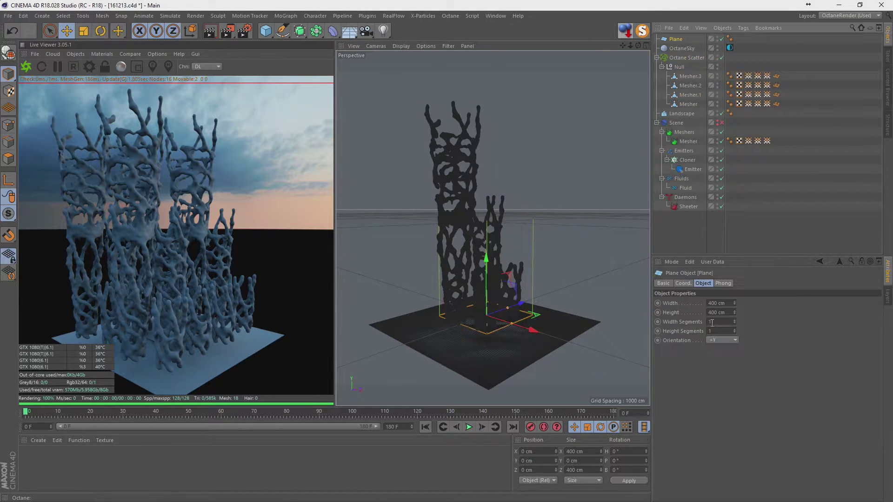
double_click(729, 305)
type("20")
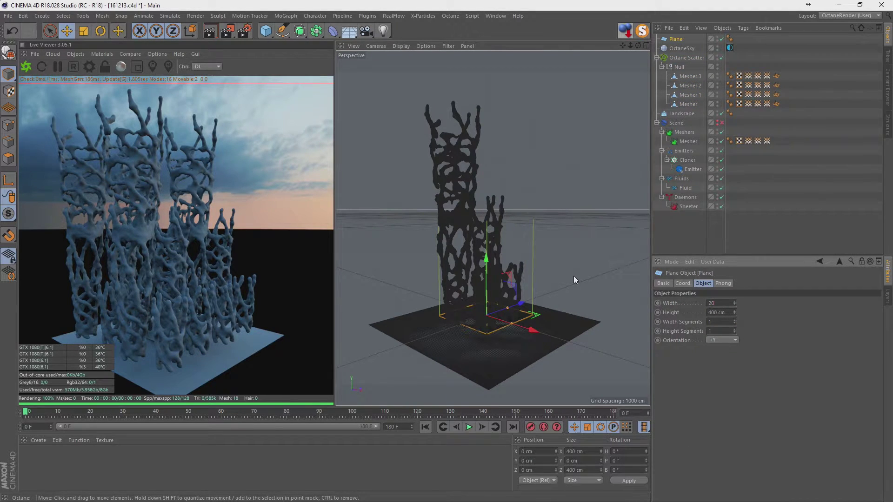
type("000")
key("Tab")
type("2")
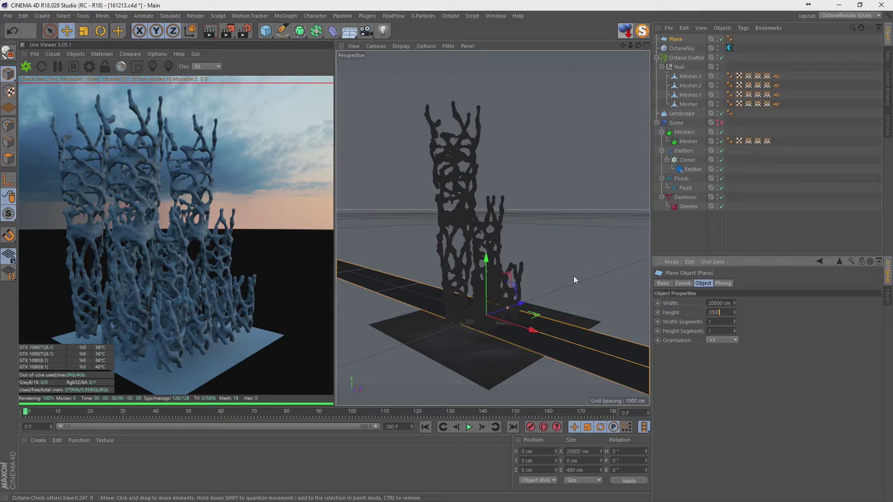
key("Return")
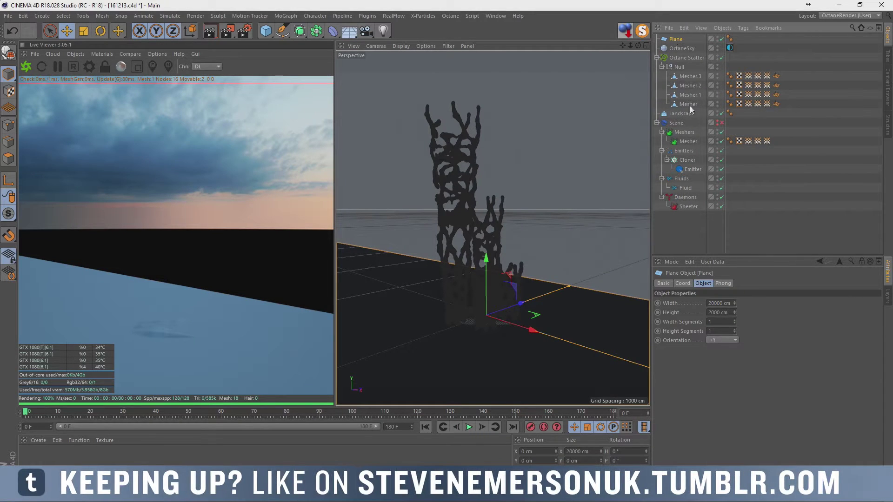
key("Tab")
type("200")
key("Tab")
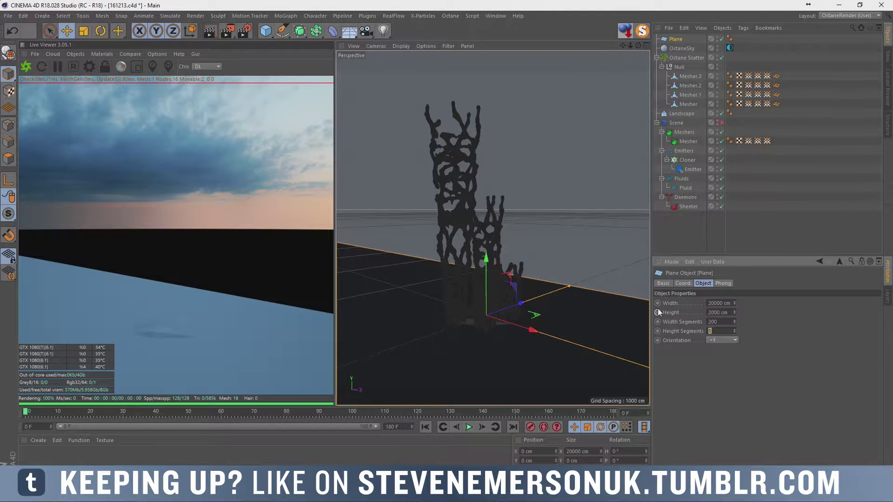
type("200")
key("Return")
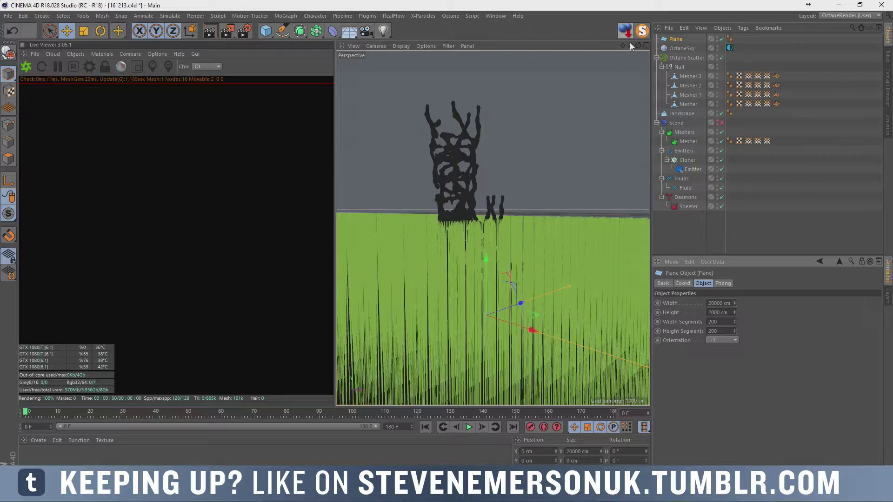
Correct the Plane height to 20000 cm to match the width.
left_click_drag(631, 45, 619, 51)
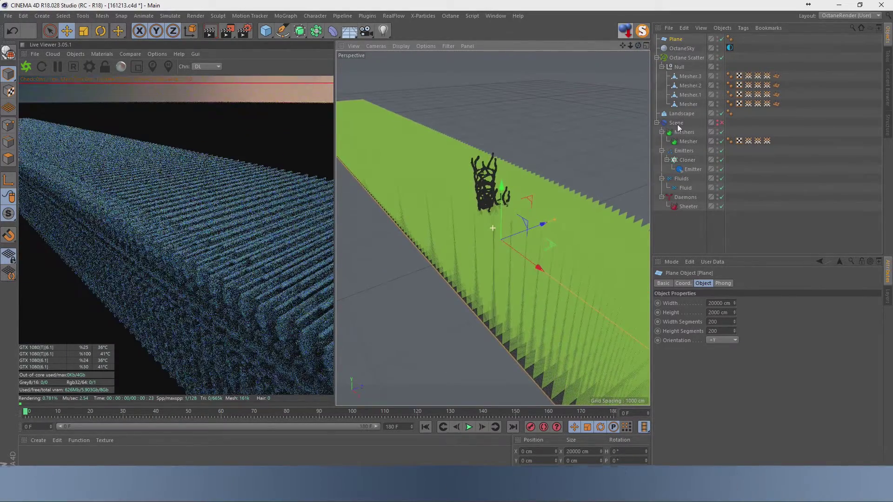
left_click(723, 303)
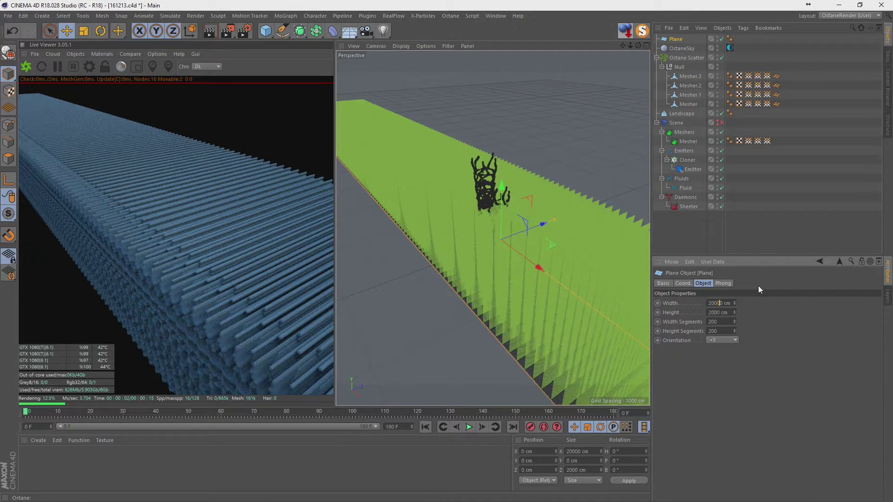
key("Tab")
type("0")
key("Return")
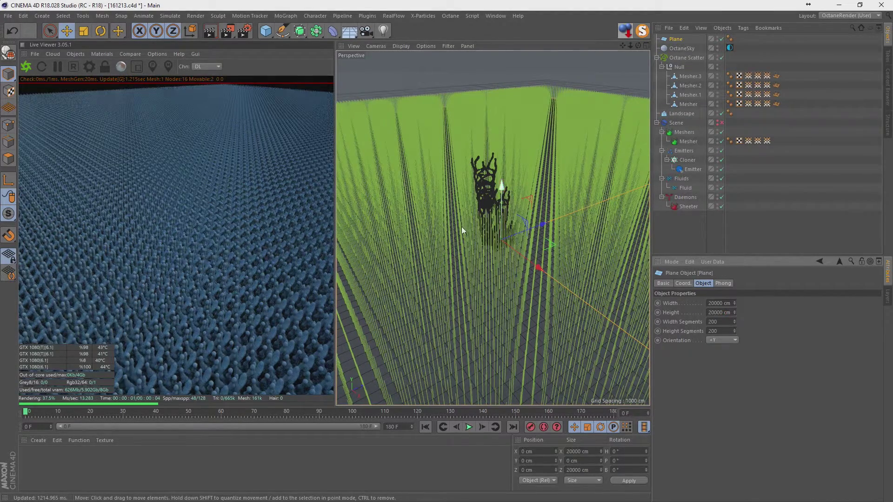
Load a Noise shader into the Octane Scatter distribution shader slot.
left_click(677, 57)
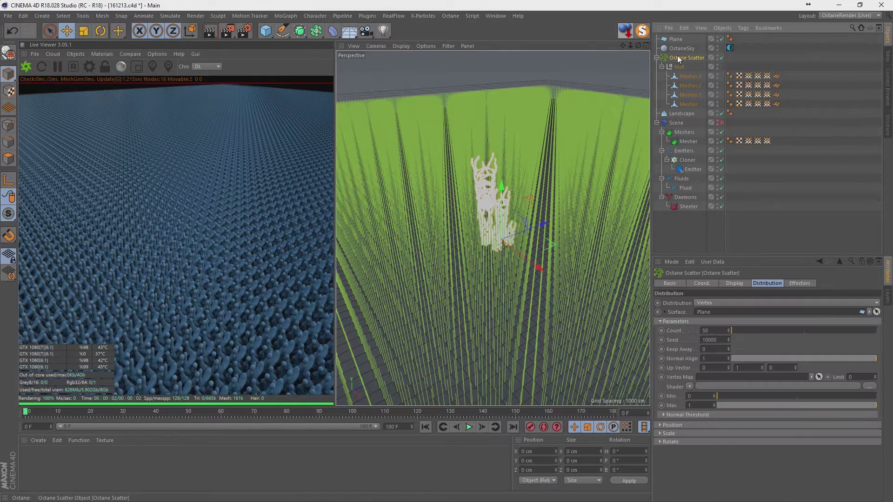
left_click(728, 341)
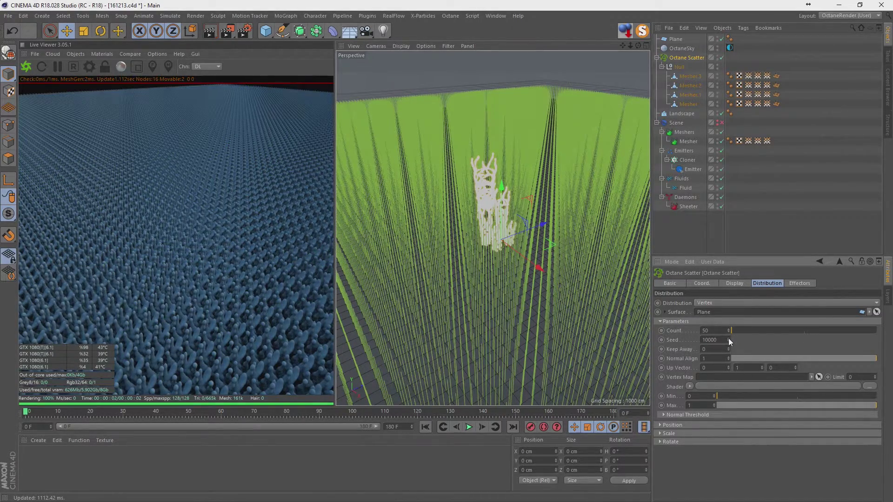
left_click(689, 386)
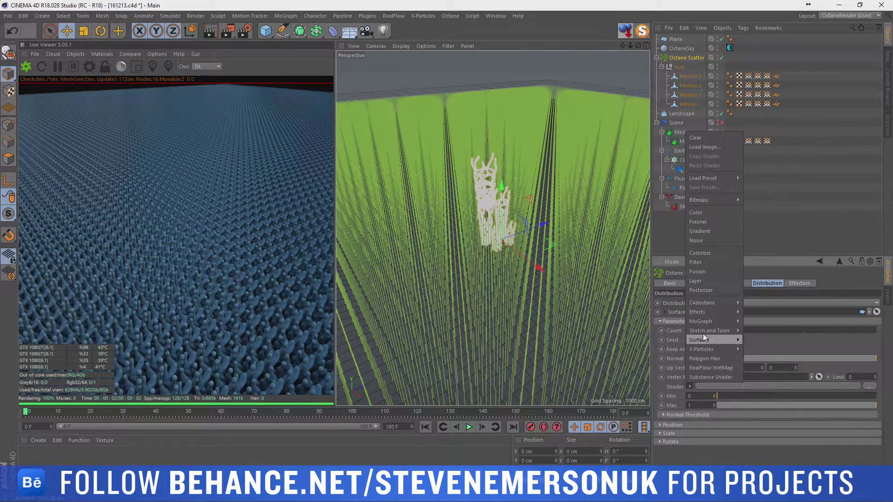
left_click(717, 238)
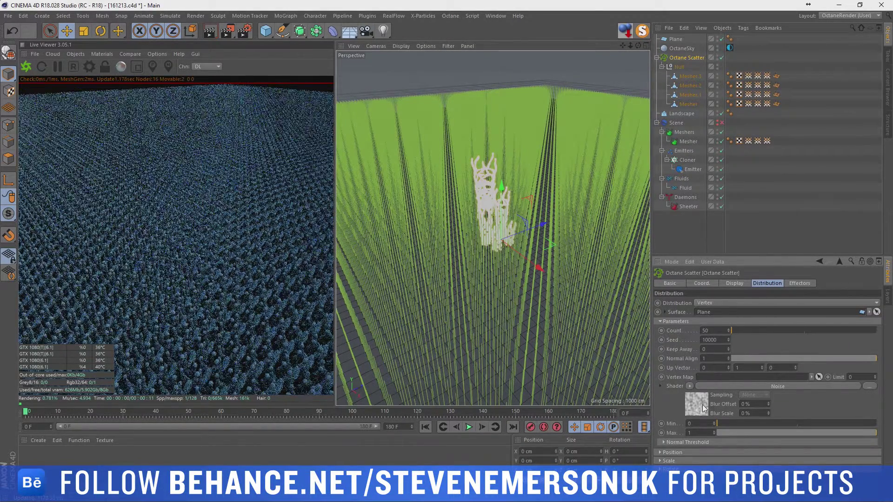
Set the Noise shader to Gaseous with a 300% global scale.
left_click(702, 405)
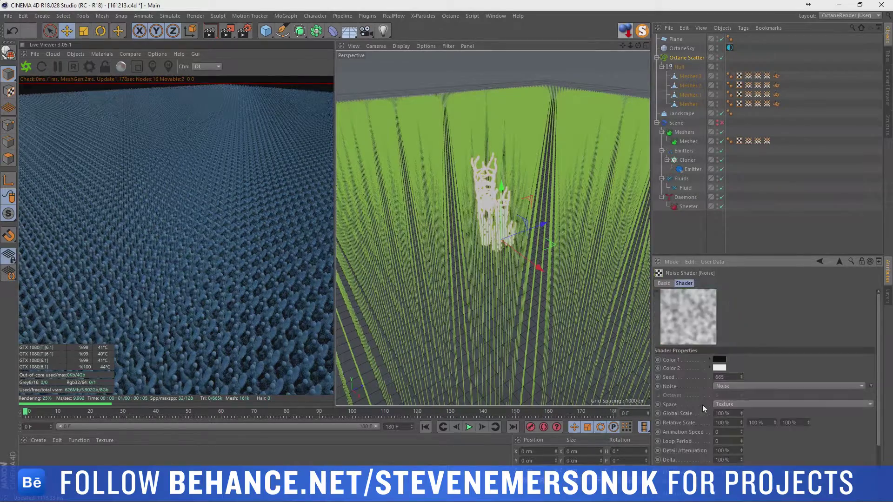
left_click(720, 386)
left_click(741, 289)
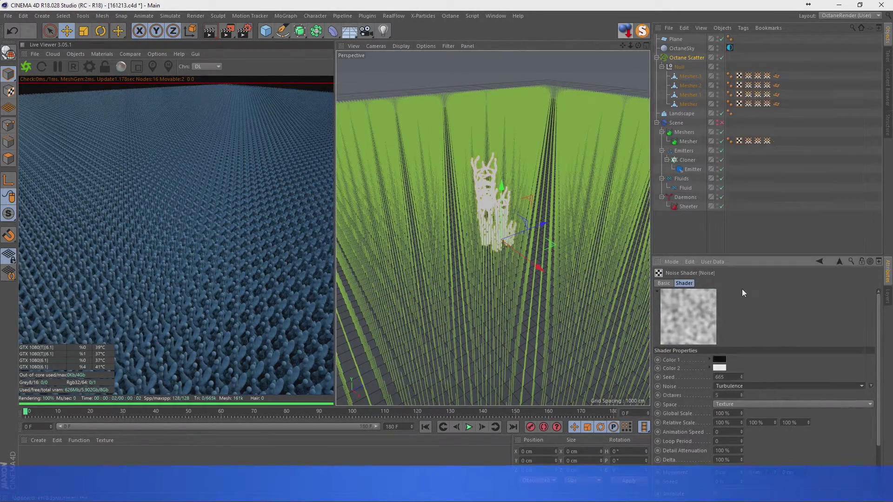
left_click(736, 387)
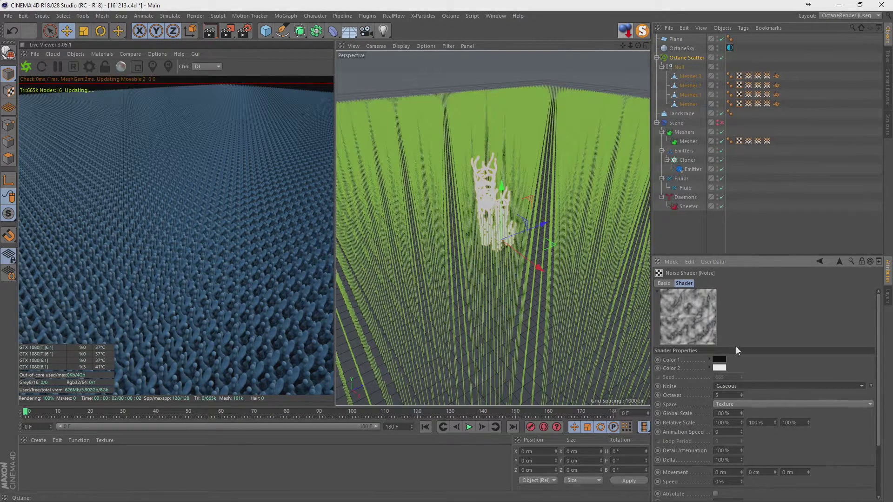
left_click(725, 412)
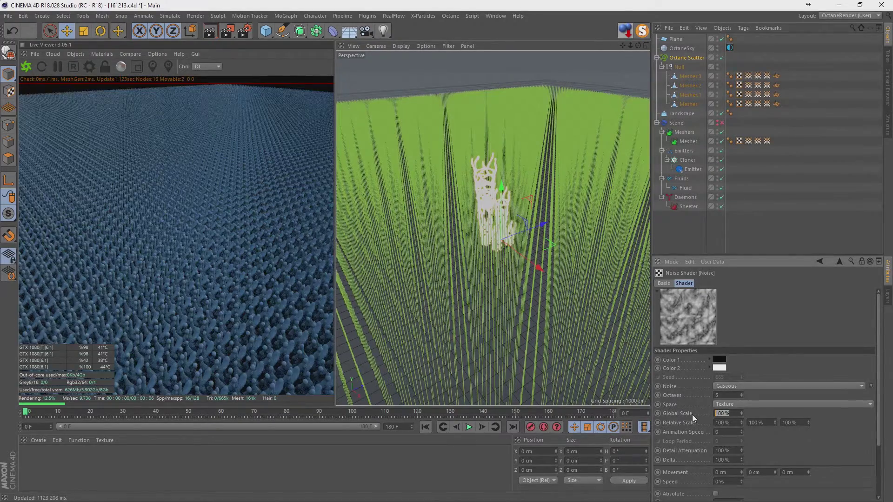
type("200")
key("Return")
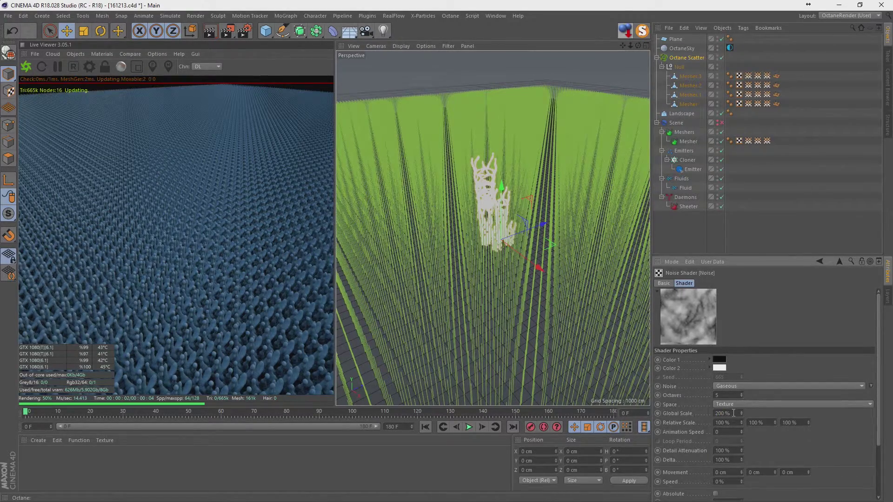
type("300")
key("Return")
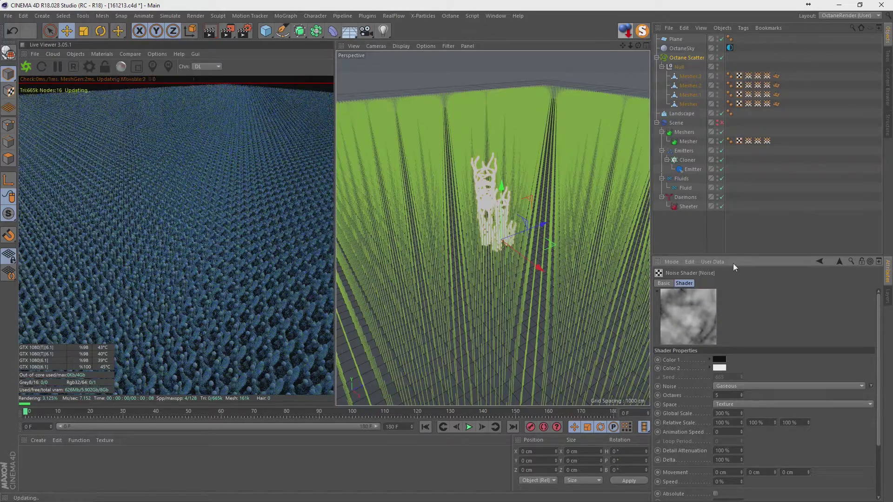
left_click(678, 58)
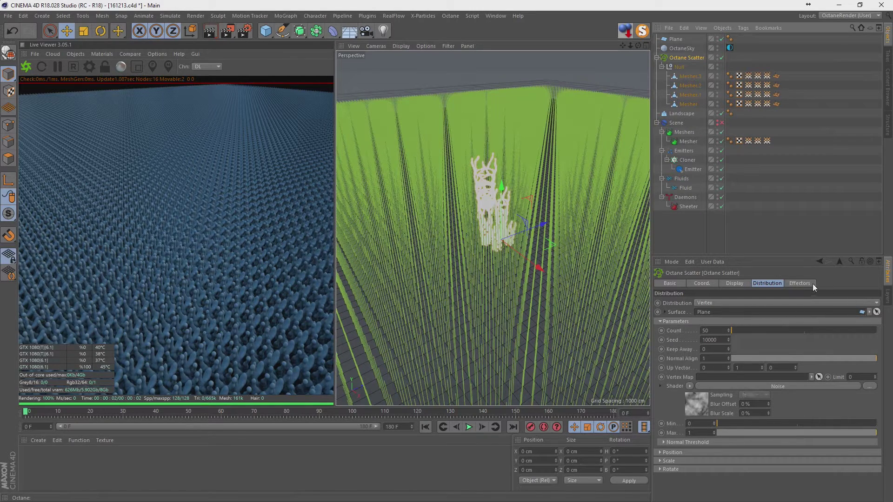
Switch scatter distribution to Surface and shrink the Plane to 2000 × 2000 cm.
left_click(748, 303)
left_click(729, 322)
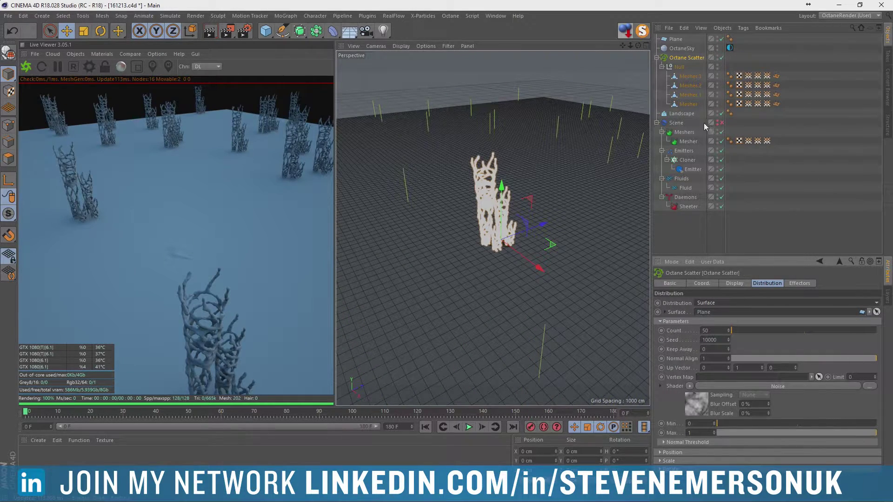
left_click(677, 40)
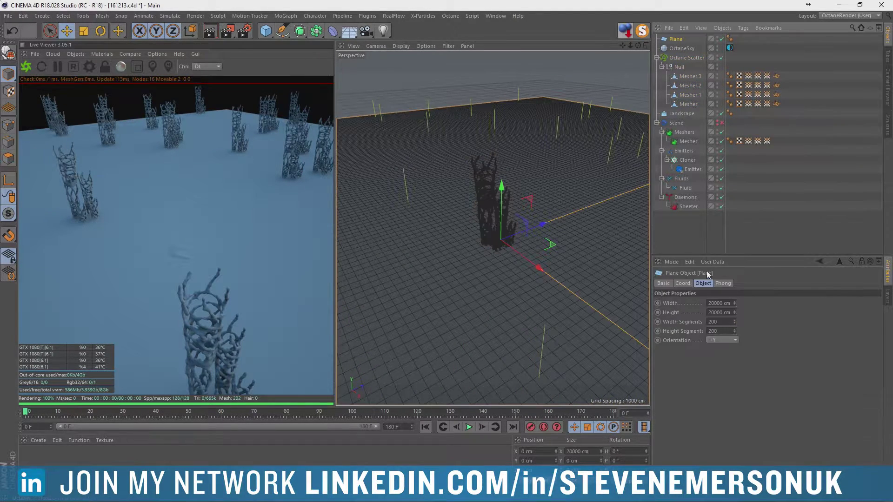
left_click(729, 303)
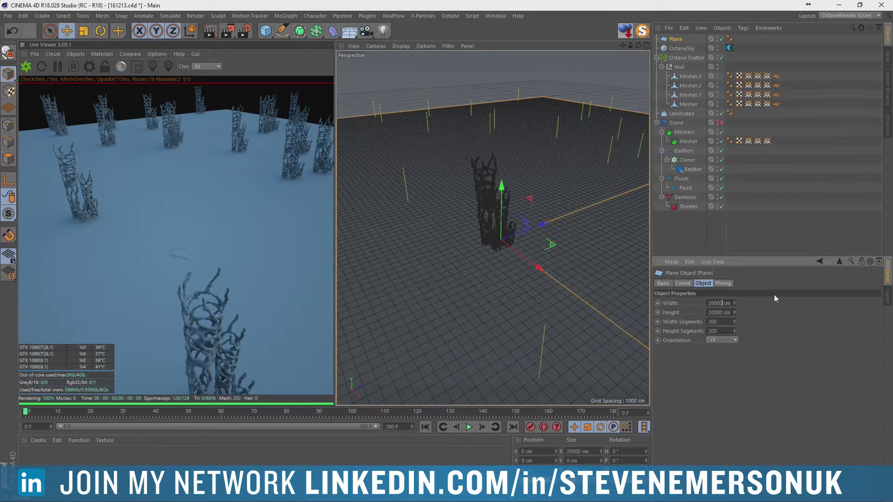
key("BackSpace")
key("Return")
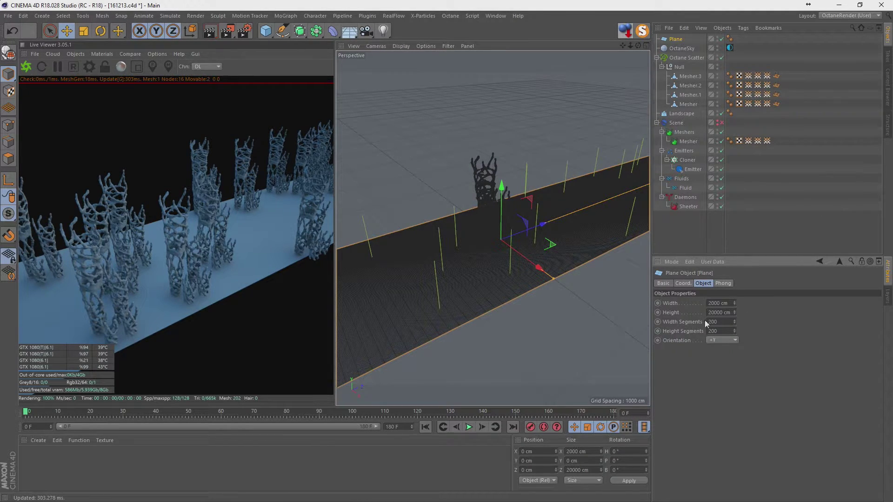
left_click(718, 313)
key("BackSpace")
key("Return")
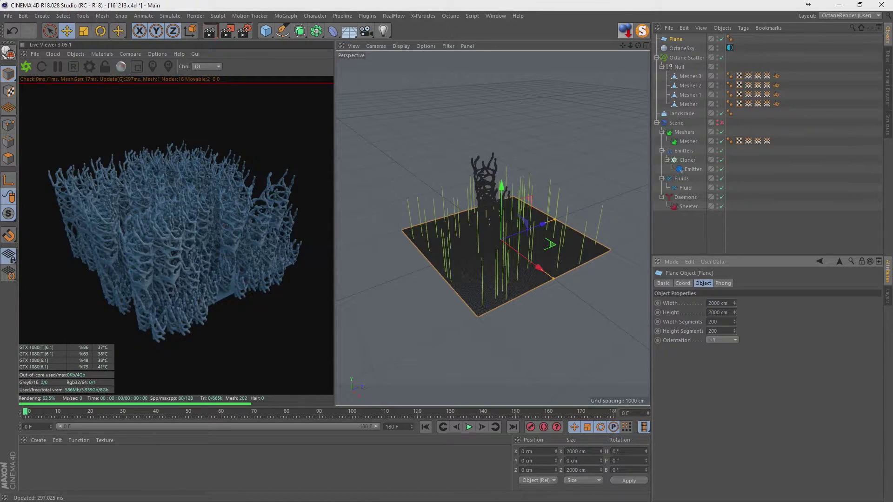
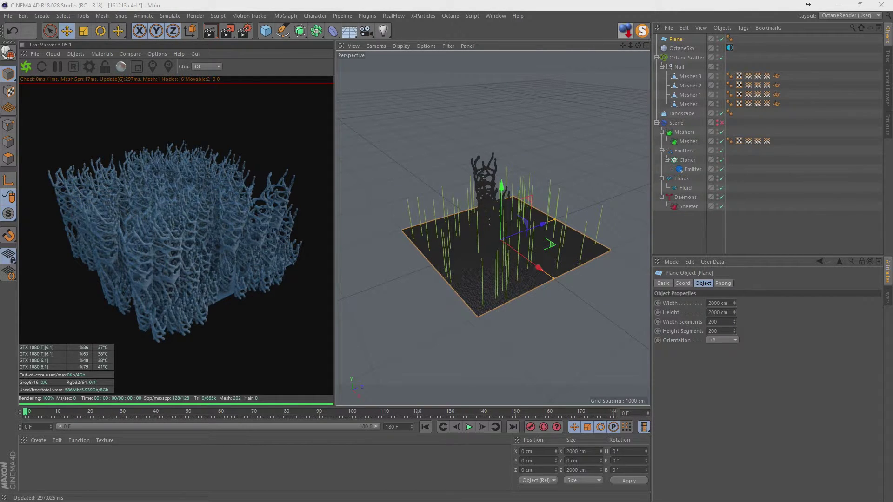
Zoom in on the coral, then raise the Octane Scatter clones' heading rotation well past 39°.
left_click(210, 260)
scroll(281, 224, "down", 3)
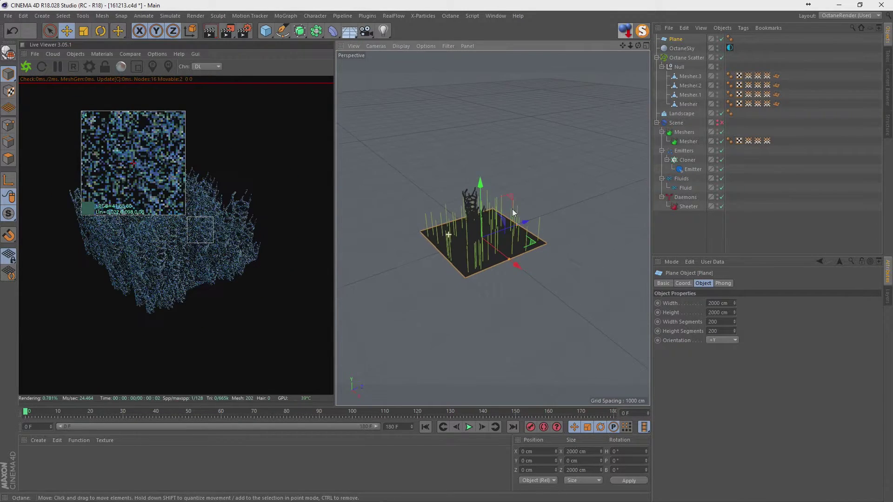
left_click_drag(630, 45, 632, 44)
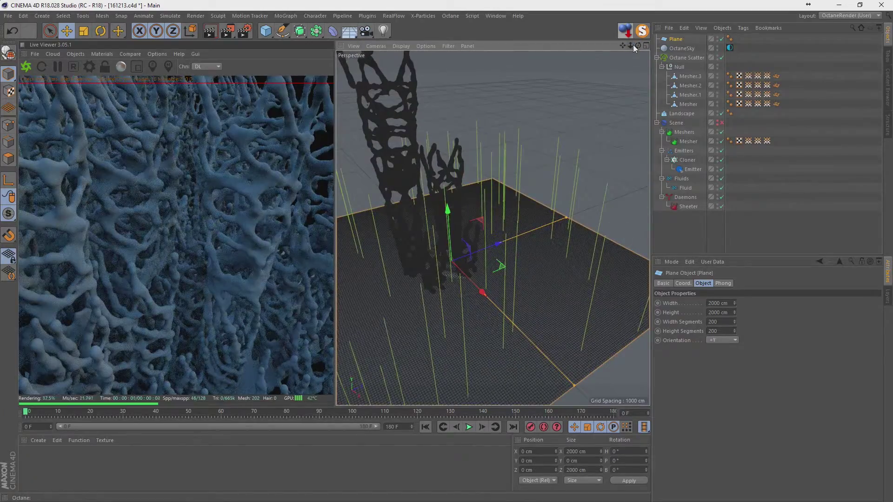
left_click_drag(640, 45, 623, 44)
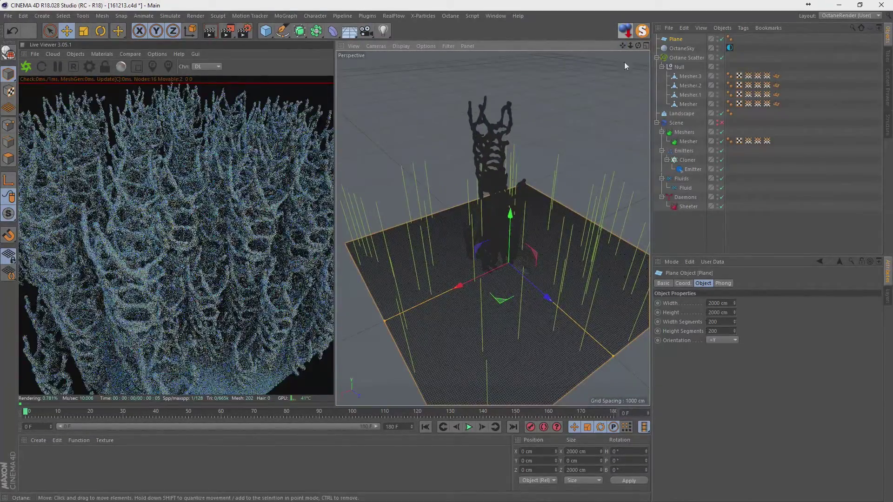
left_click(779, 192)
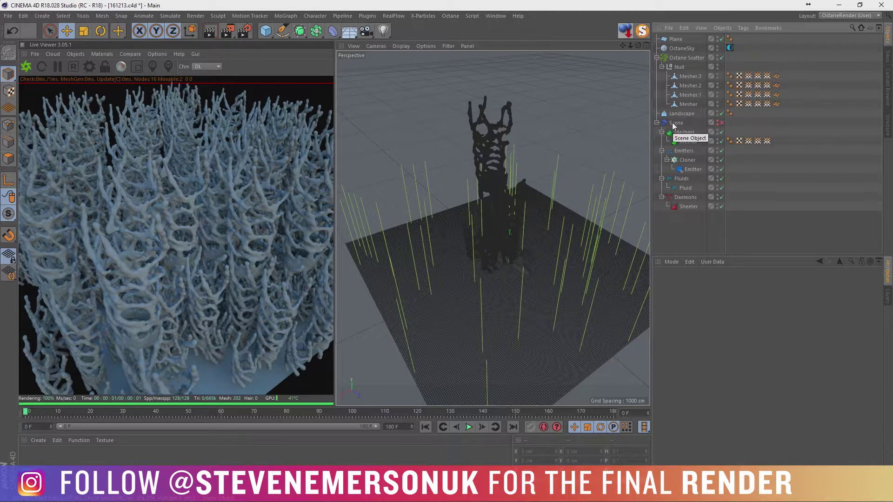
left_click(672, 58)
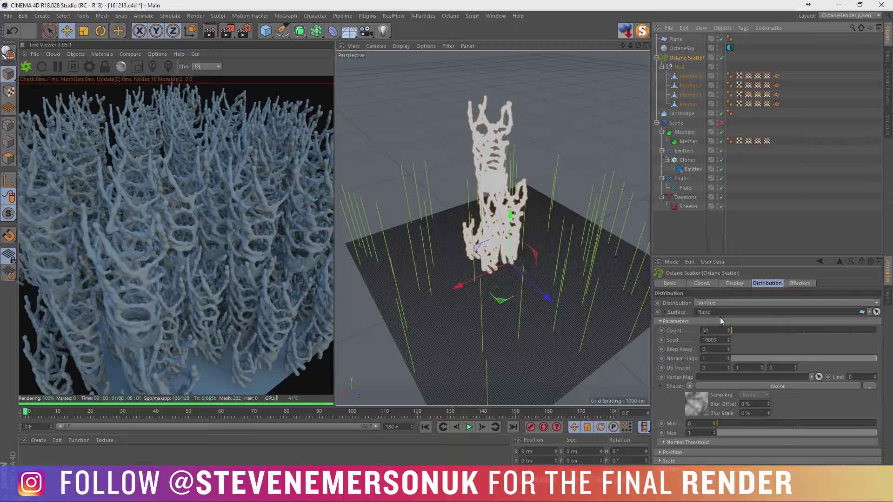
left_click(680, 467)
mouse_move(718, 478)
left_mouse_down()
mouse_move(786, 482)
mouse_move(756, 487)
left_mouse_up()
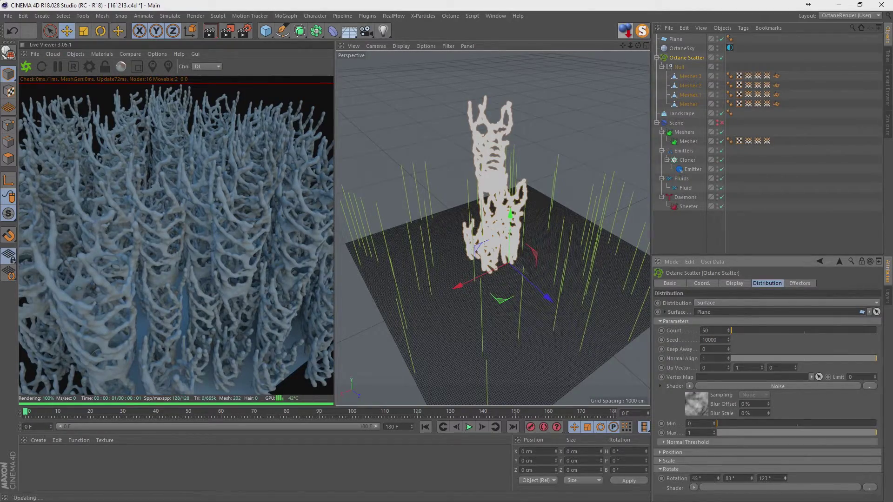
mouse_move(718, 479)
left_mouse_down()
mouse_move(762, 479)
mouse_move(688, 479)
left_mouse_up()
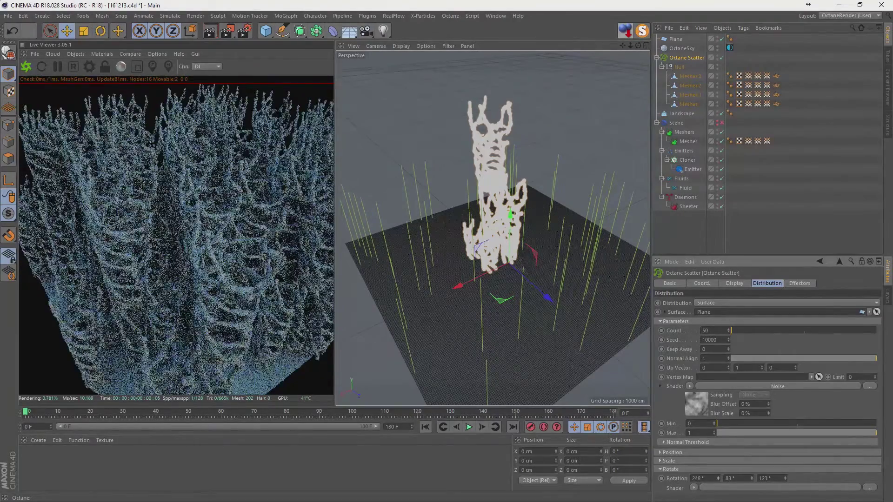
Drive the clone rotation with a C4doctane Noise shader and link clone scale to the distribution.
left_click(694, 488)
mouse_move(711, 404)
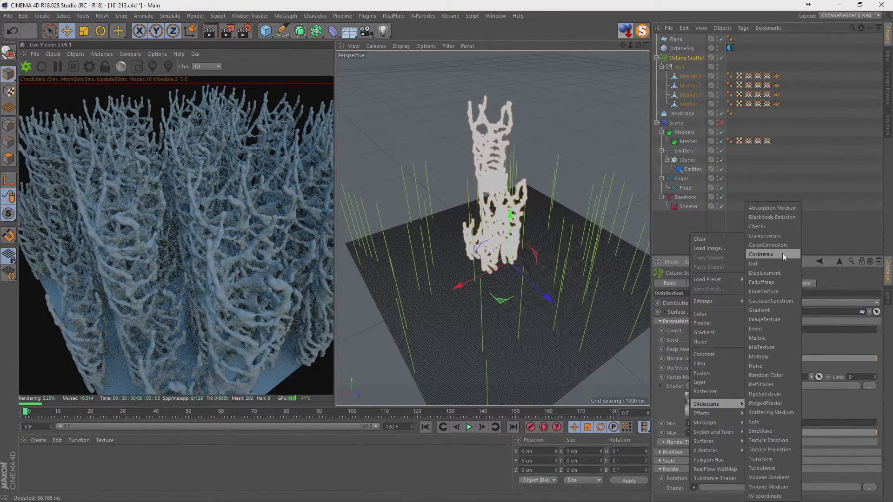
left_click(724, 342)
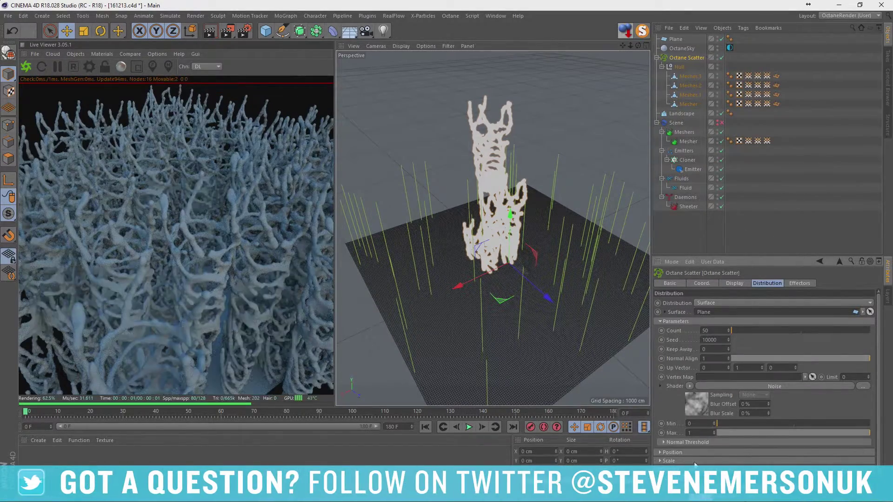
left_click(671, 469)
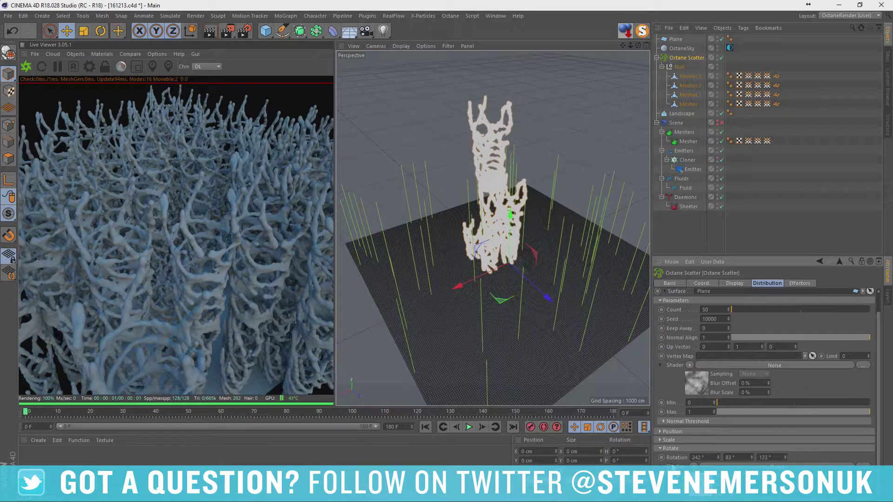
right_click(675, 343)
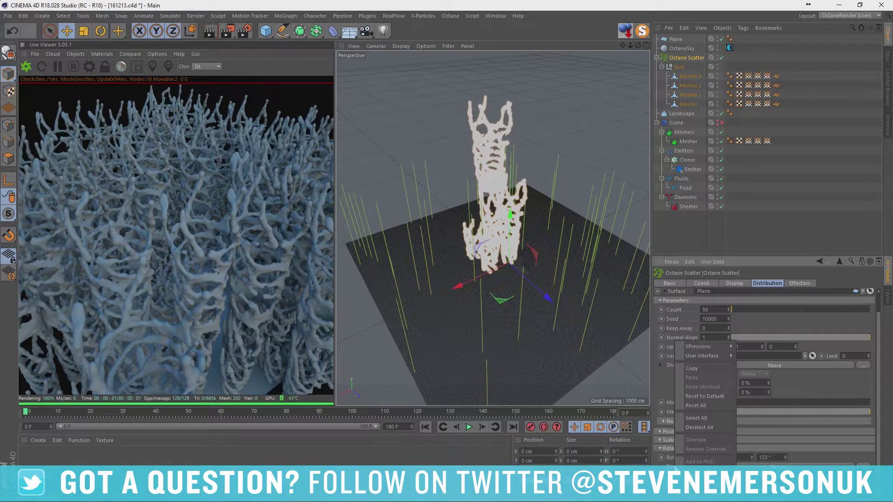
left_click(703, 395)
left_click(659, 439)
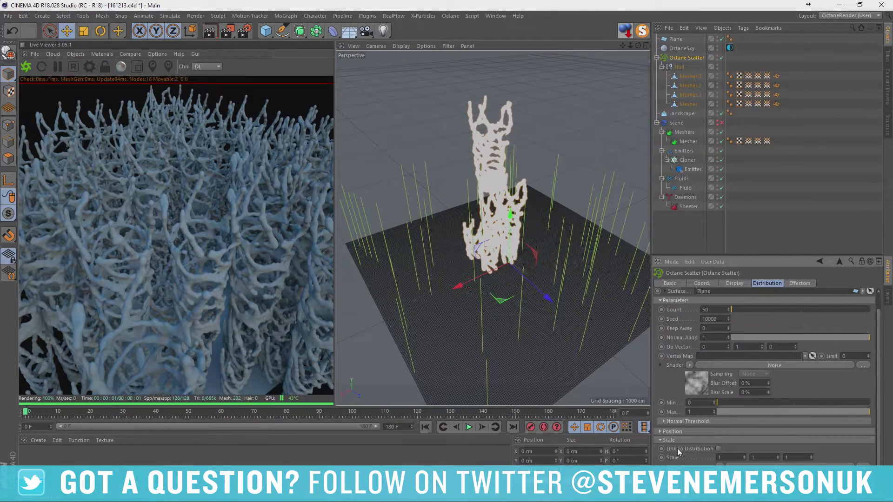
left_click(717, 449)
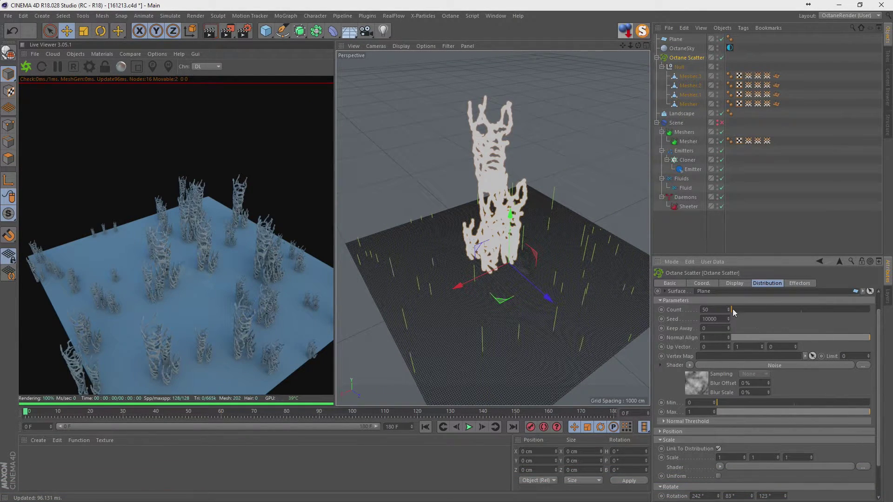
Raise the Octane Scatter Count to 8333 and orbit lower into the coral.
left_click_drag(733, 310, 737, 309)
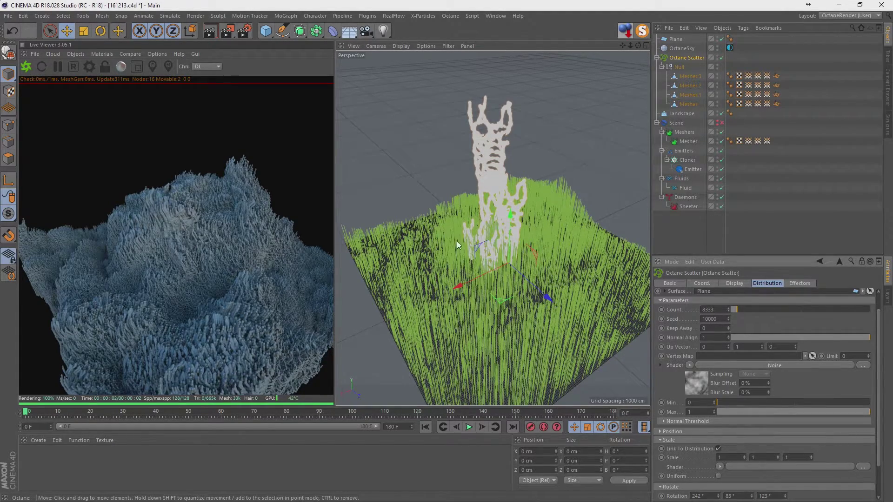
mouse_move(456, 241)
left_mouse_down("alt")
mouse_move(457, 209)
mouse_move(542, 213)
mouse_move(573, 229)
mouse_move(593, 219)
mouse_move(580, 172)
mouse_move(511, 180)
mouse_move(661, 97)
left_mouse_up("alt")
scroll(458, 209, "up", 3)
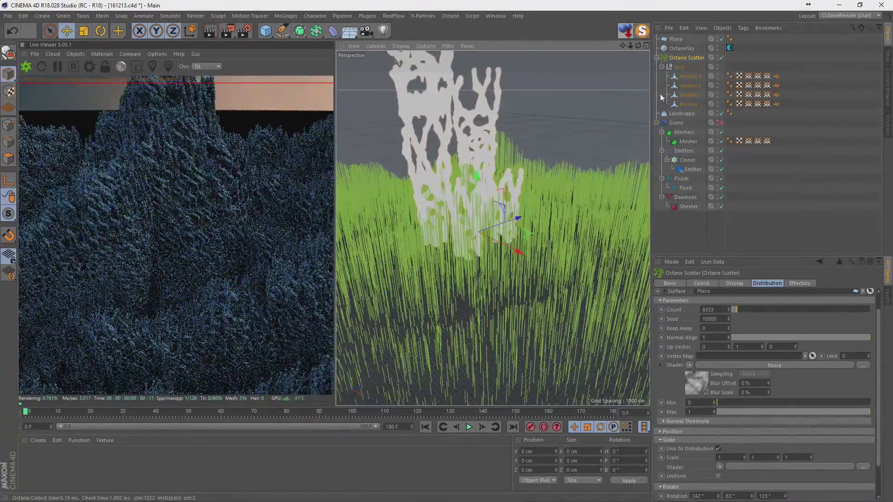
Copy-paste the tower Null with its four Meshers, collapse Octane Scatter, and zoom out.
left_click(678, 67)
key("ctrl+c")
key("ctrl+v")
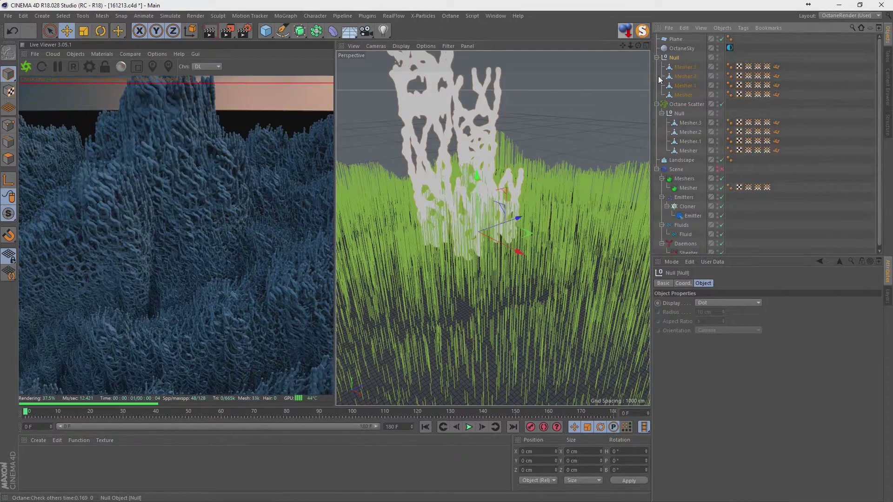
left_click(655, 104)
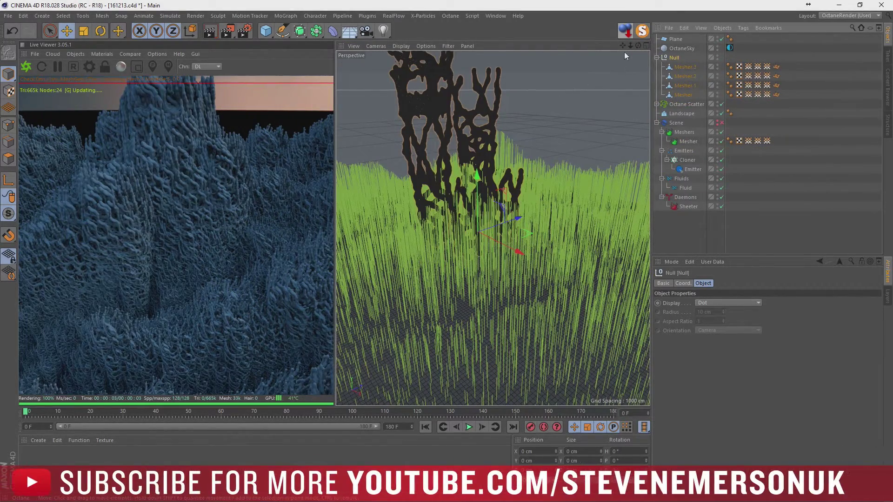
left_click_drag(630, 45, 600, 65)
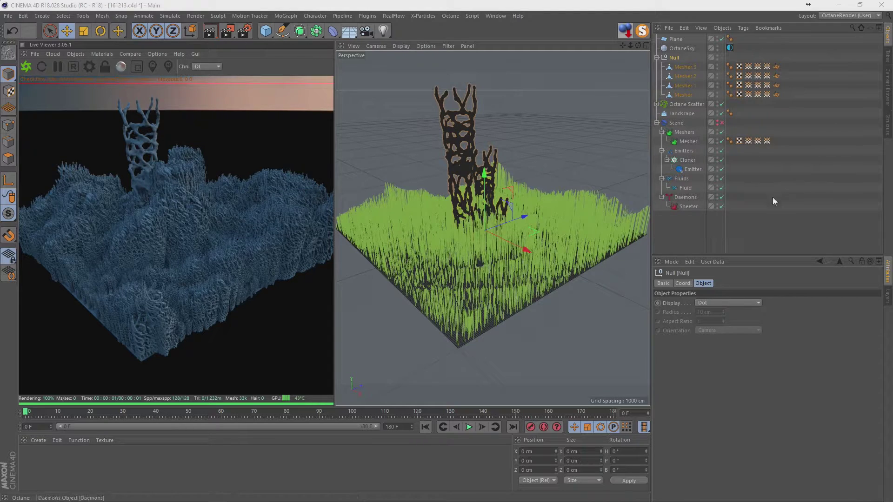
Ctrl-drag the tower Null to place copies Null.1 on the right and Null.2 on the left.
left_click(683, 67)
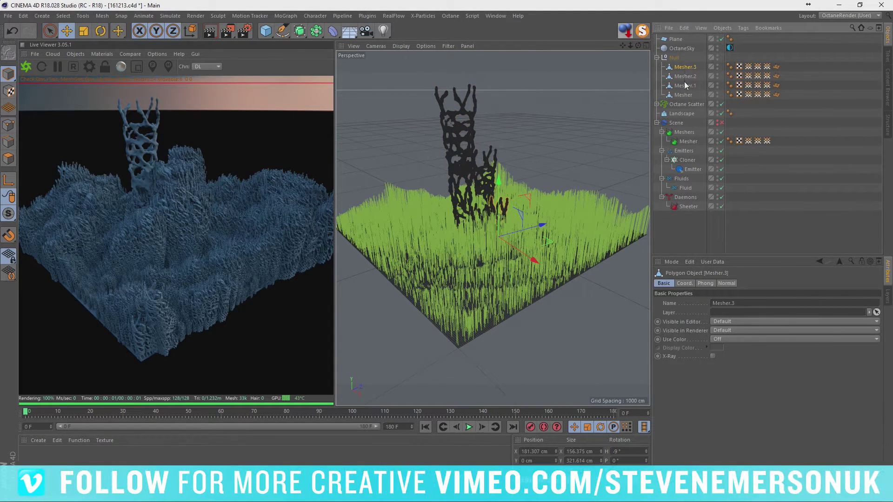
left_click(682, 94)
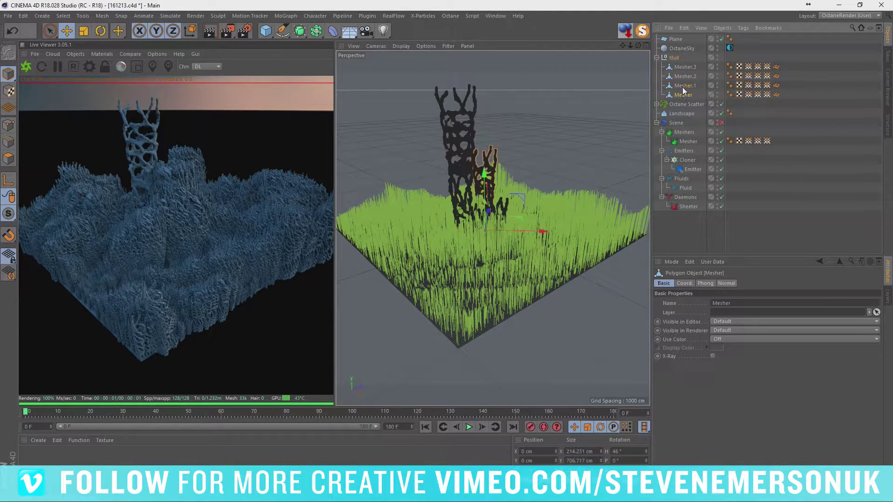
left_click(682, 86)
left_click(670, 59)
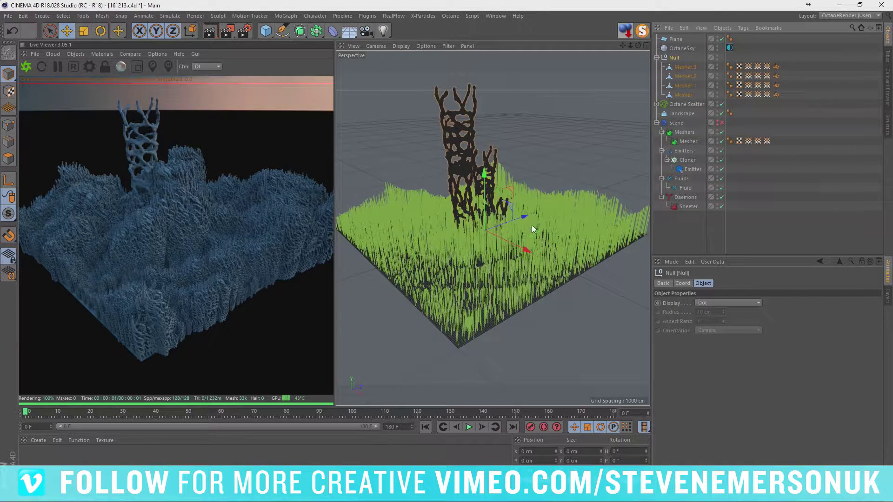
mouse_move(535, 231)
left_mouse_down("ctrl")
mouse_move(646, 228)
mouse_move(612, 238)
mouse_move(629, 273)
left_mouse_up("ctrl")
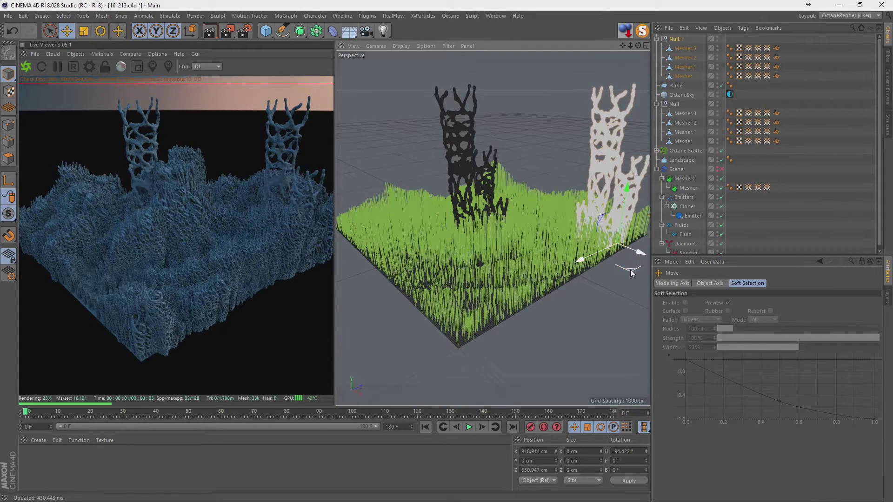
left_click_drag(367, 235, 355, 238, "ctrl")
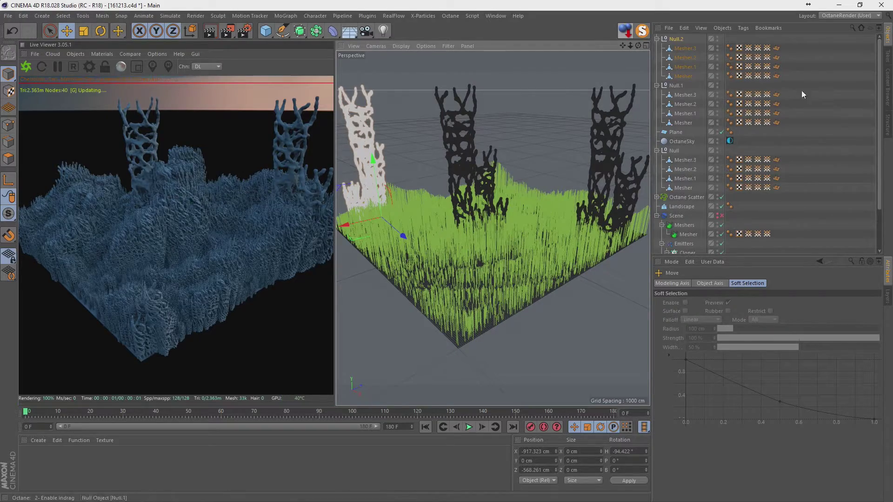
mouse_move(544, 80)
left_mouse_down("alt")
mouse_move(489, 127)
mouse_move(549, 122)
mouse_move(500, 133)
mouse_move(559, 146)
mouse_move(561, 170)
mouse_move(576, 169)
left_mouse_up("alt")
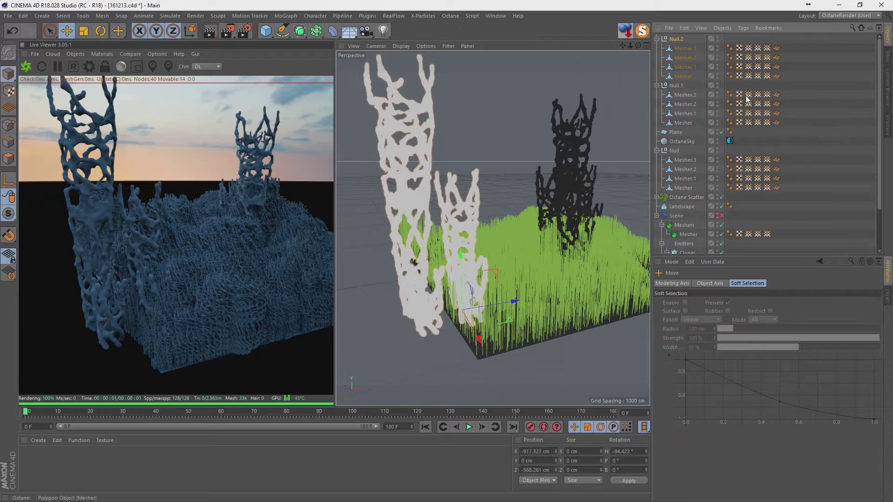
Collapse the Null.2, Null.1 and Null hierarchies and clear the selection.
left_click(656, 38)
left_click(657, 49)
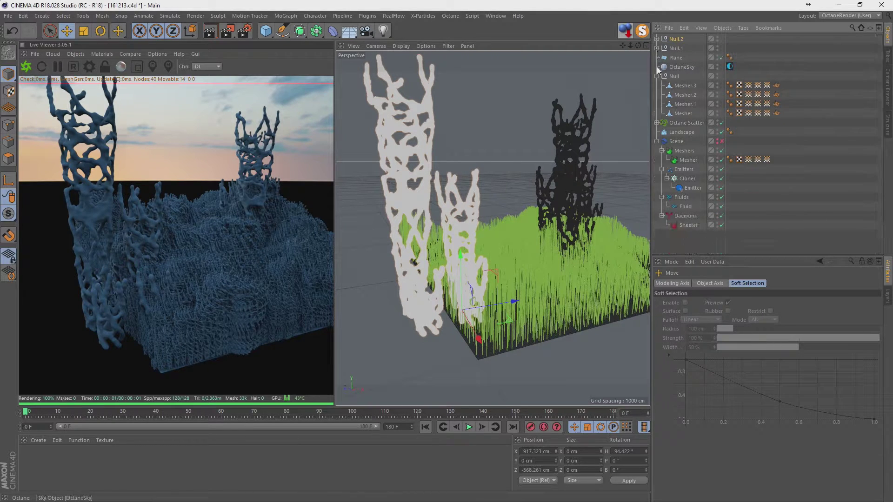
left_click(657, 76)
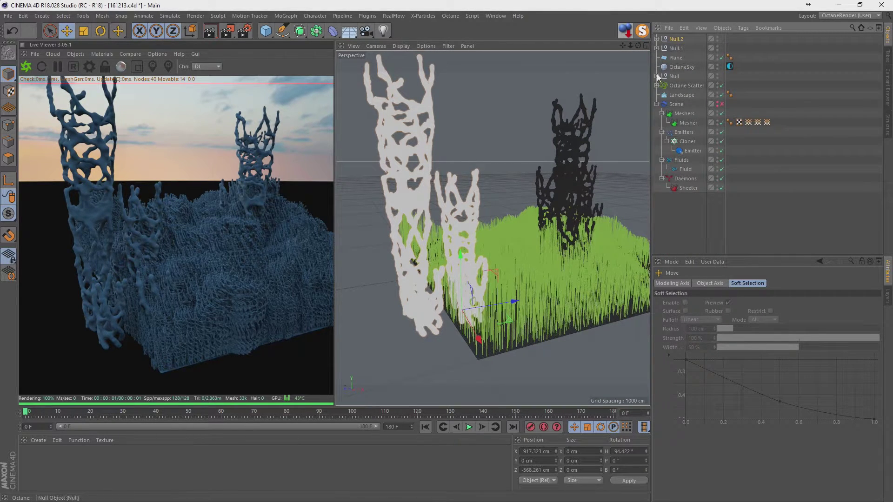
left_click(657, 76)
left_click(656, 76)
key("ctrl+shift+a")
Add an Octane Camera from the Live Viewer's Objects menu.
left_click(75, 54)
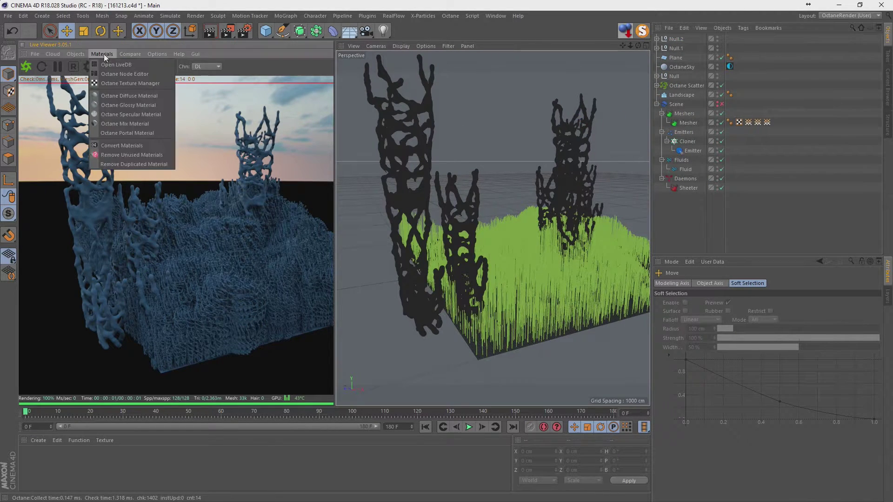
left_click(87, 69)
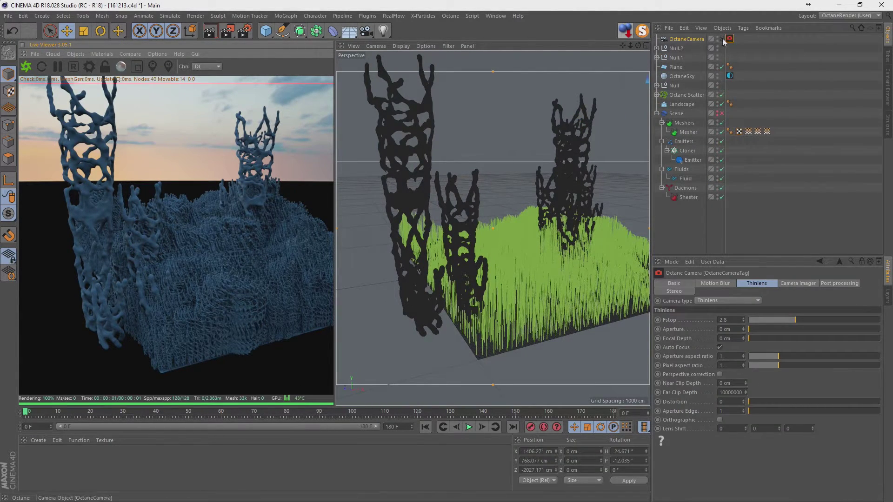
scroll(584, 237, "up", 3)
Shift the small coral tower behind the grass to the left.
left_click_drag(584, 237, 539, 140, "alt")
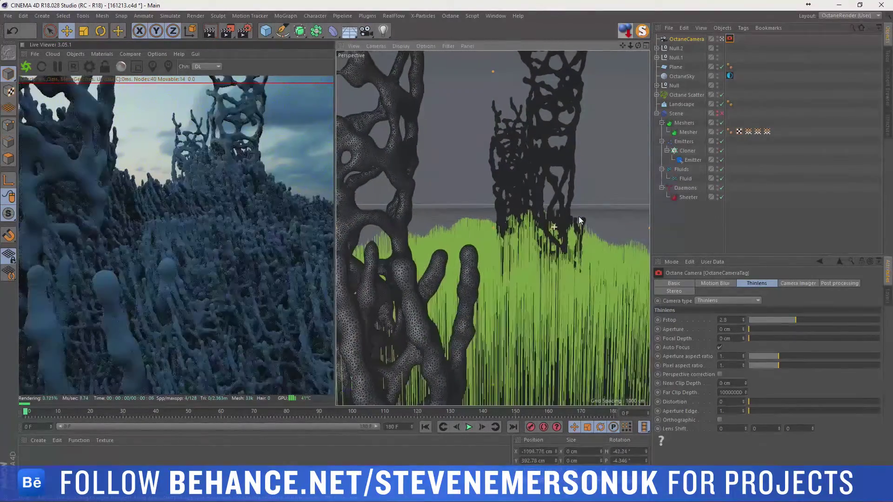
left_click(512, 105)
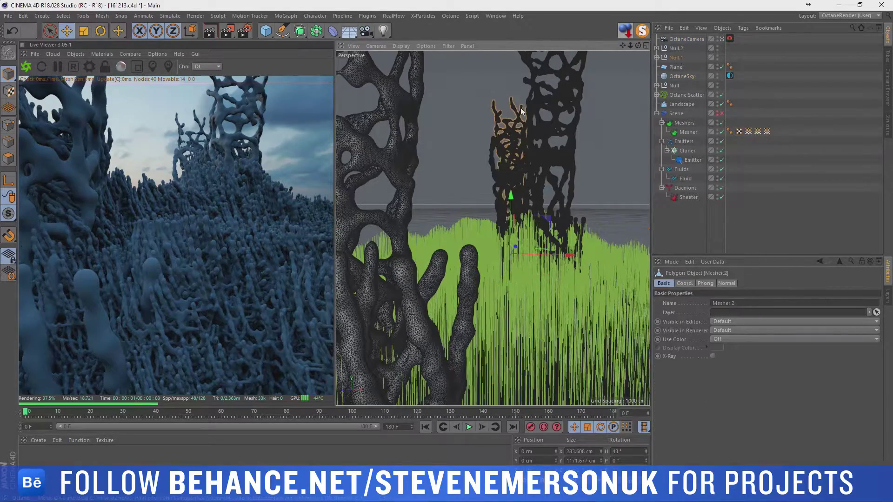
left_click_drag(564, 255, 425, 255)
key("r")
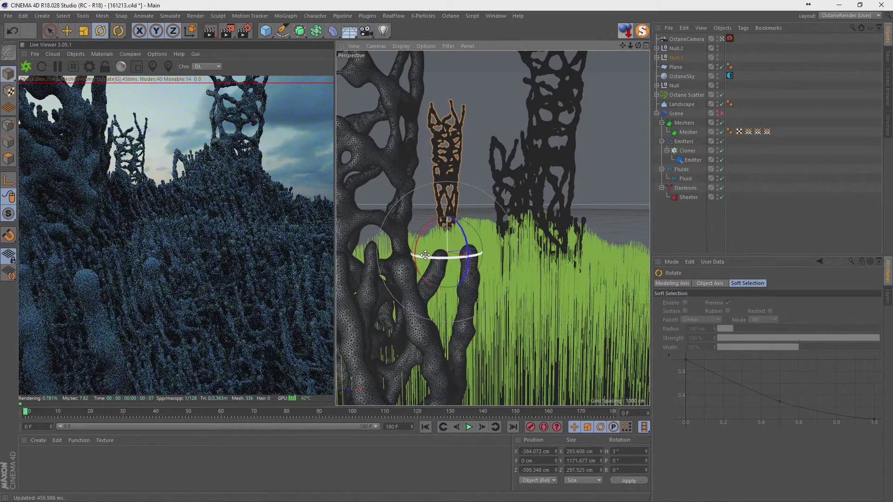
key("e")
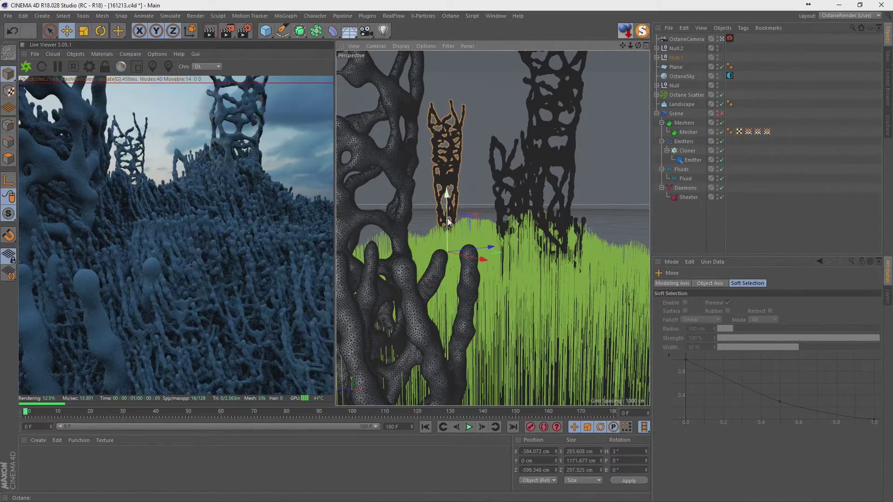
left_click_drag(449, 225, 454, 149)
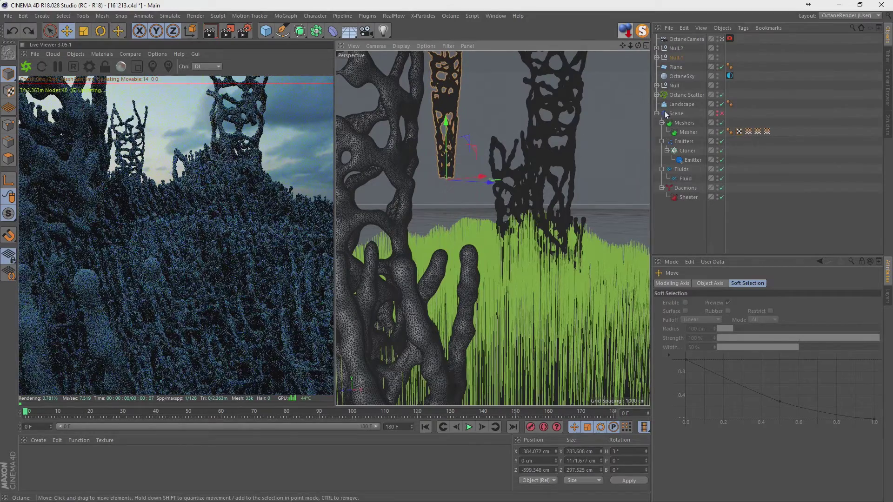
key("ctrl+z")
Move the Null.1 tower group and nudge the left-hand Mesher tower along X.
left_click(657, 57)
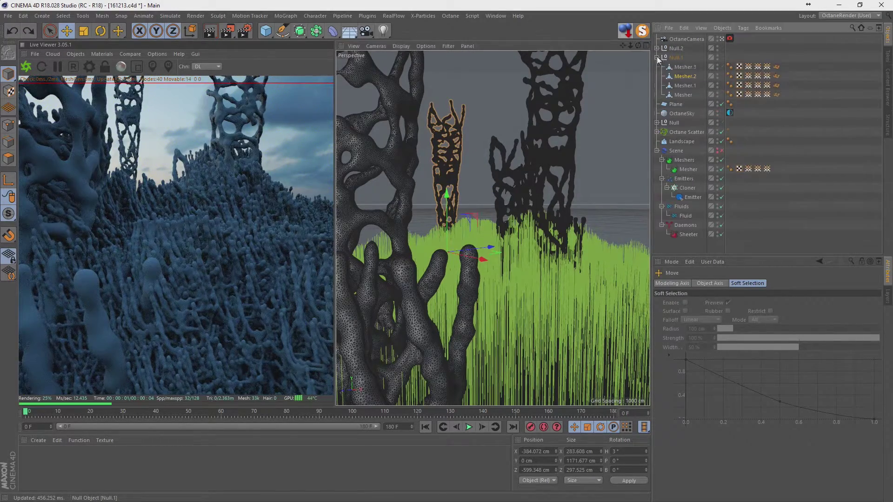
left_click(675, 58)
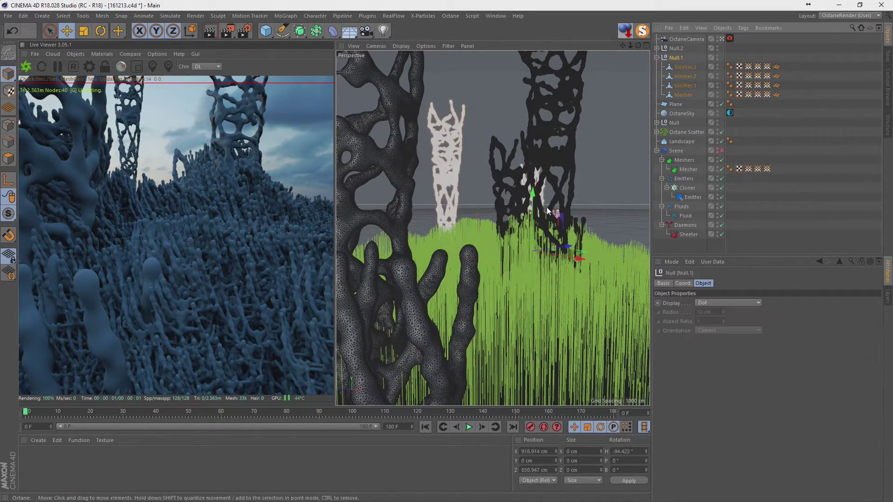
mouse_move(582, 249)
left_mouse_down()
mouse_move(575, 260)
mouse_move(520, 254)
left_mouse_up()
key("r")
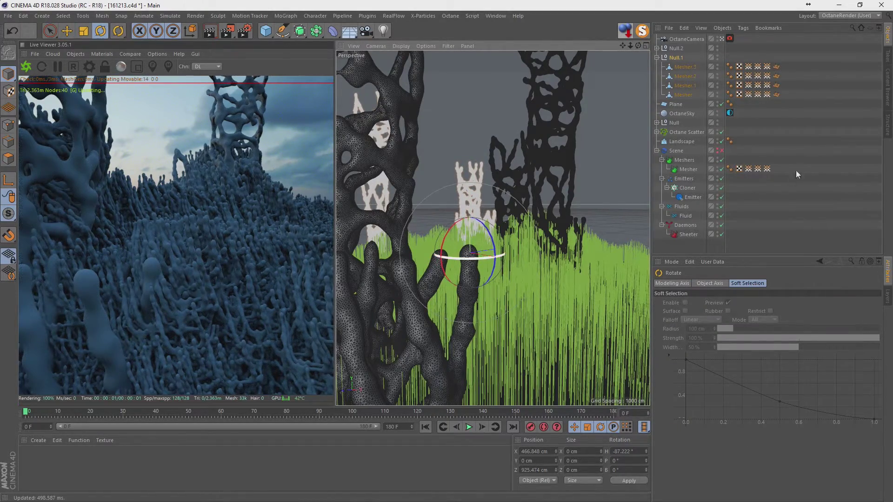
left_click(684, 67)
left_click(683, 76)
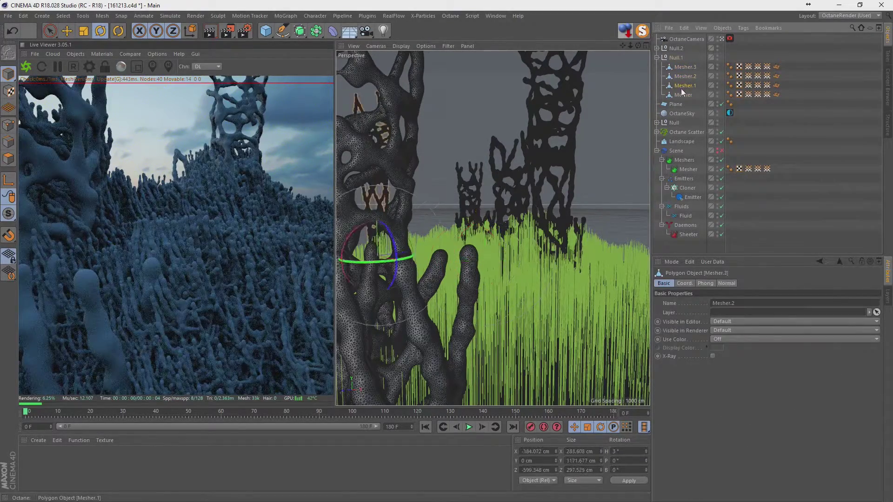
left_click(680, 94)
left_click(355, 99)
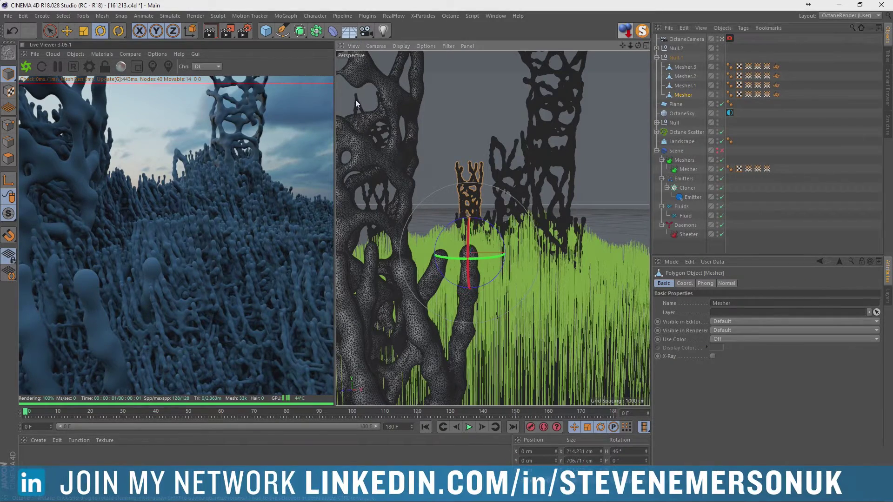
key("e")
left_click_drag(414, 249, 470, 263)
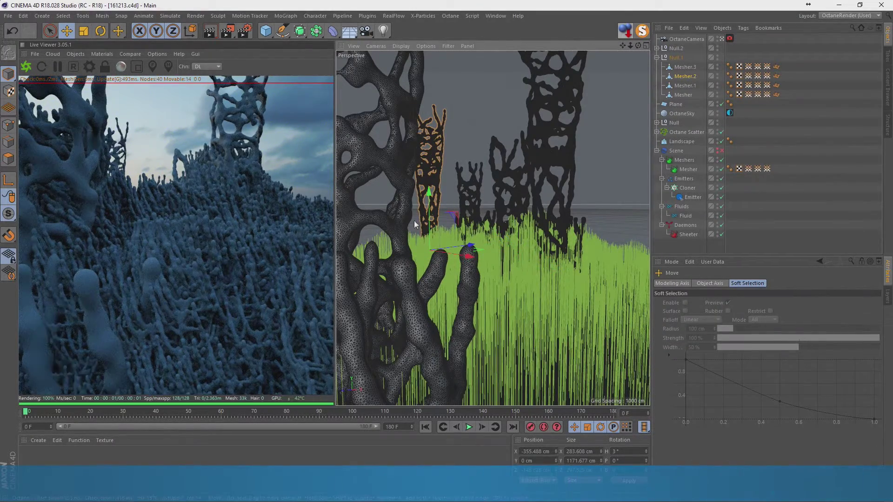
Duplicate the Octane camera as OctaneCamera.1, adjust its P/R for a low close shot, and save.
left_click(682, 40)
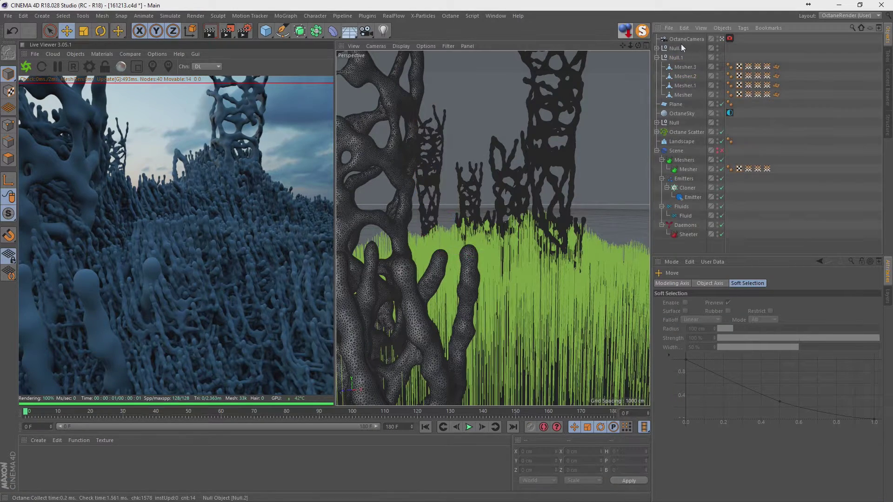
left_click_drag(684, 43, 685, 44, "ctrl")
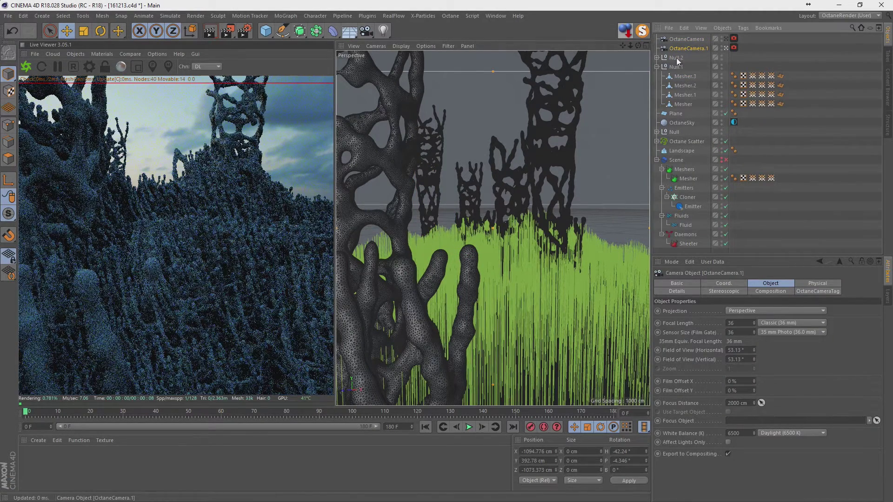
left_click(720, 283)
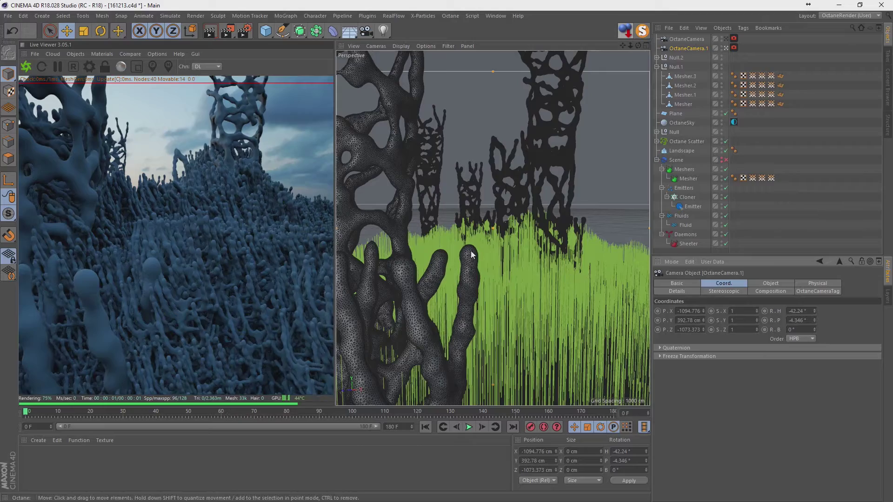
left_click_drag(702, 321, 703, 354)
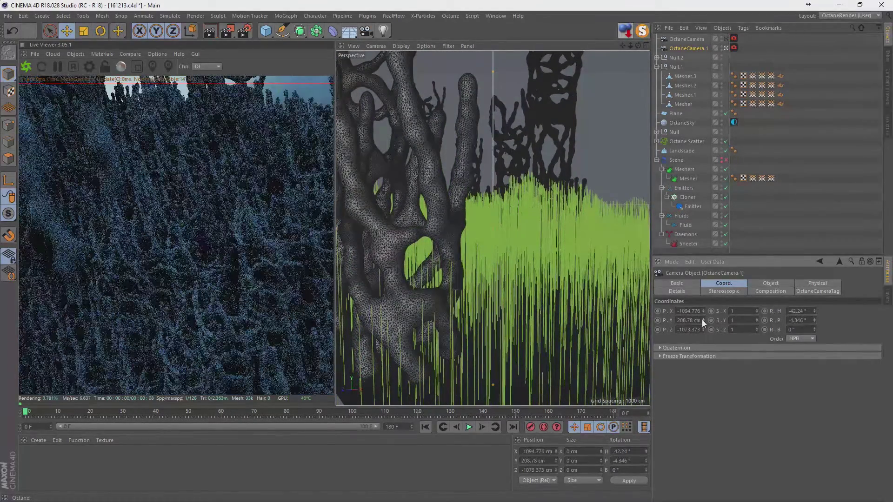
left_click_drag(701, 319, 703, 300)
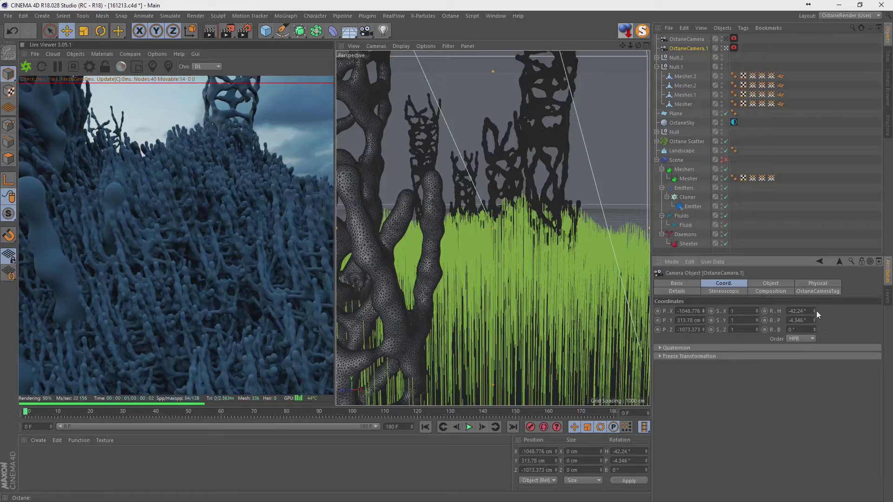
left_click_drag(814, 310, 814, 304)
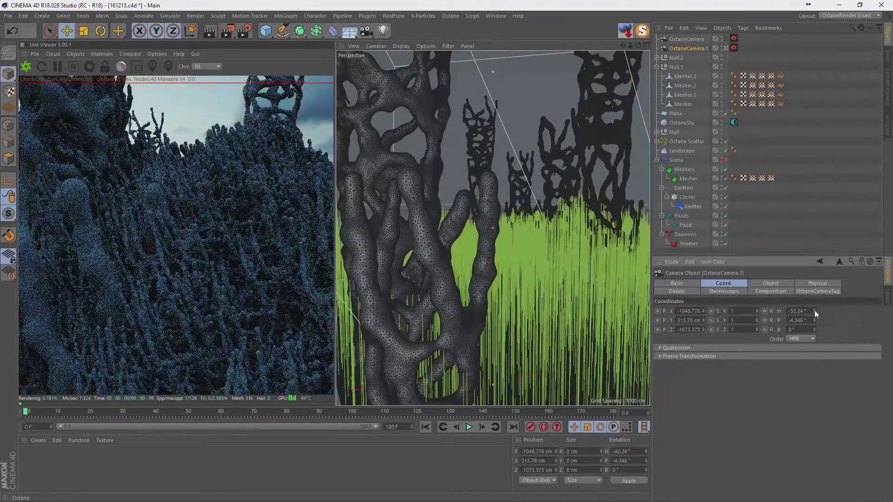
left_click_drag(703, 311, 702, 311)
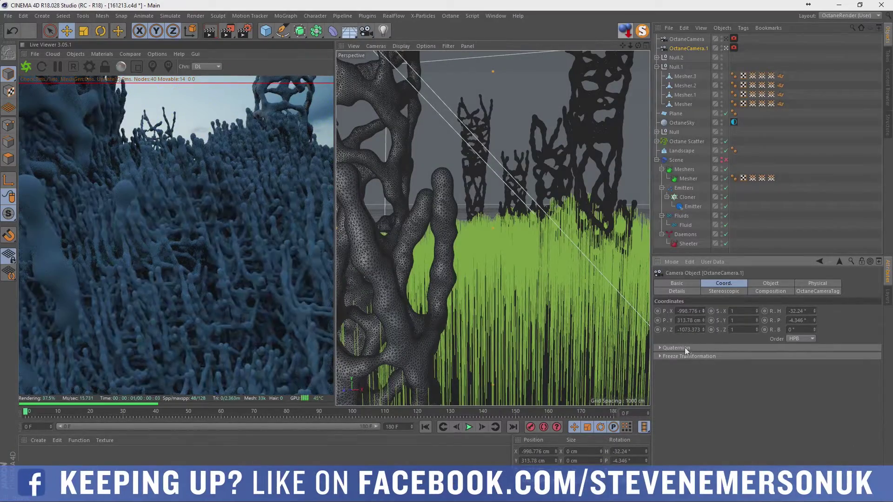
left_click_drag(814, 320, 813, 318)
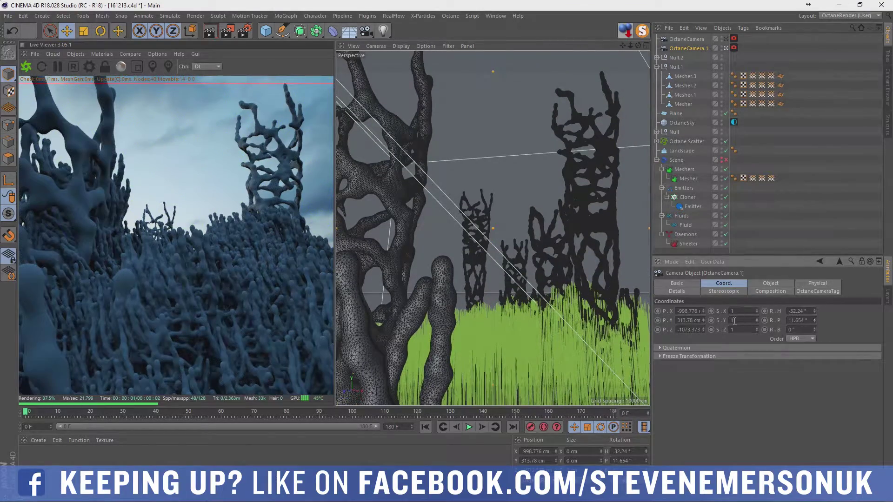
left_click_drag(629, 43, 628, 43)
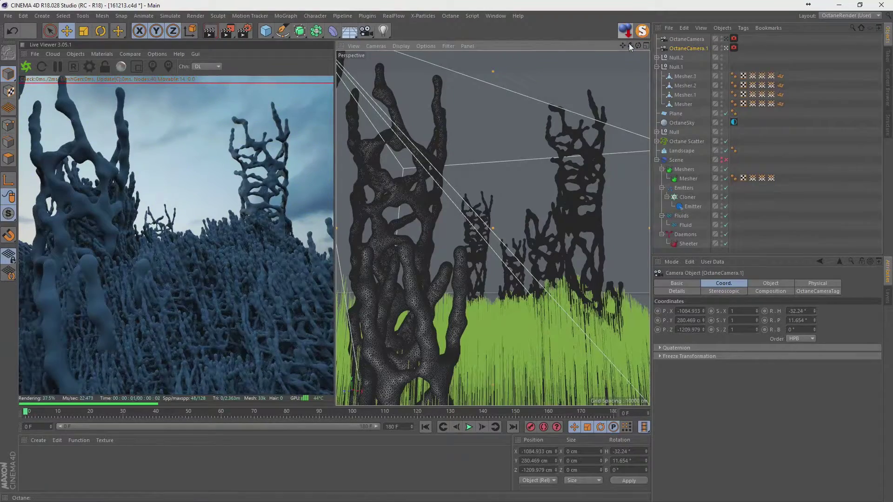
left_click_drag(702, 311, 704, 311)
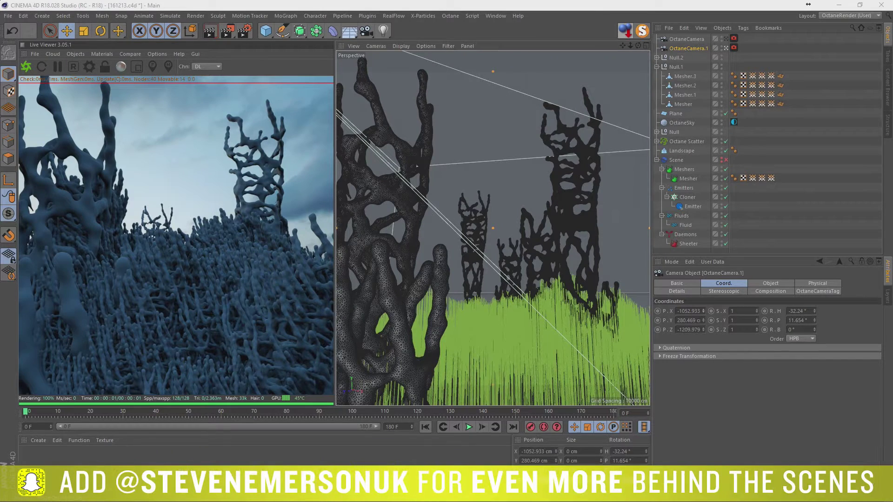
left_click(5, 15)
left_click(19, 96)
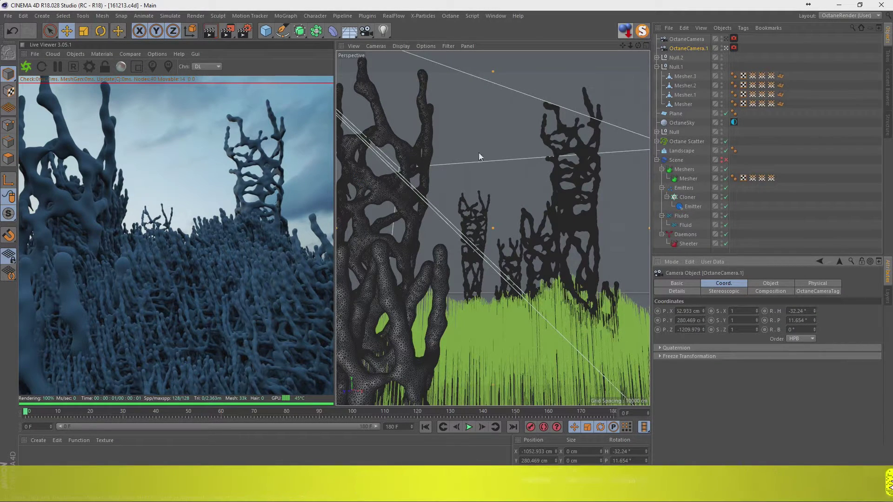
Add a sphere, raise it to Y 909 cm, make it an Icosahedron, and move it left.
left_click_drag(268, 33, 443, 55)
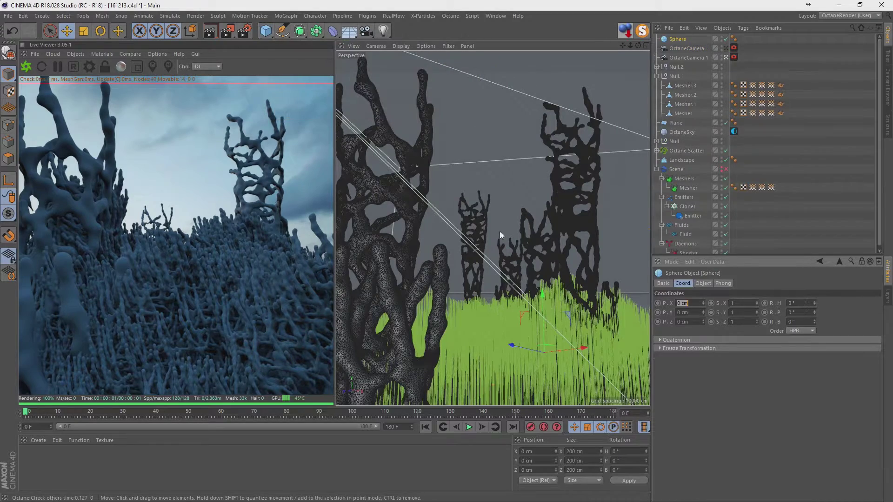
left_click_drag(549, 295, 532, 141)
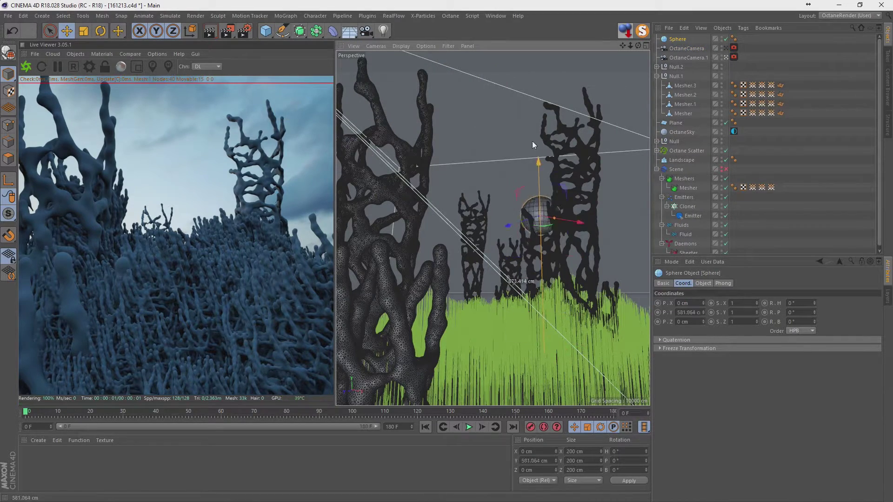
left_click(704, 283)
left_click(716, 321)
left_click(721, 367)
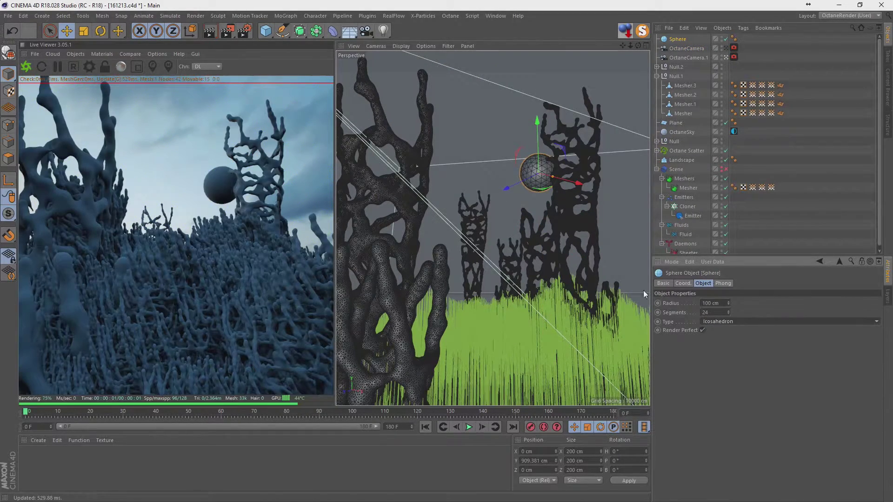
mouse_move(543, 189)
left_mouse_down()
mouse_move(484, 180)
mouse_move(486, 161)
mouse_move(474, 172)
left_mouse_up()
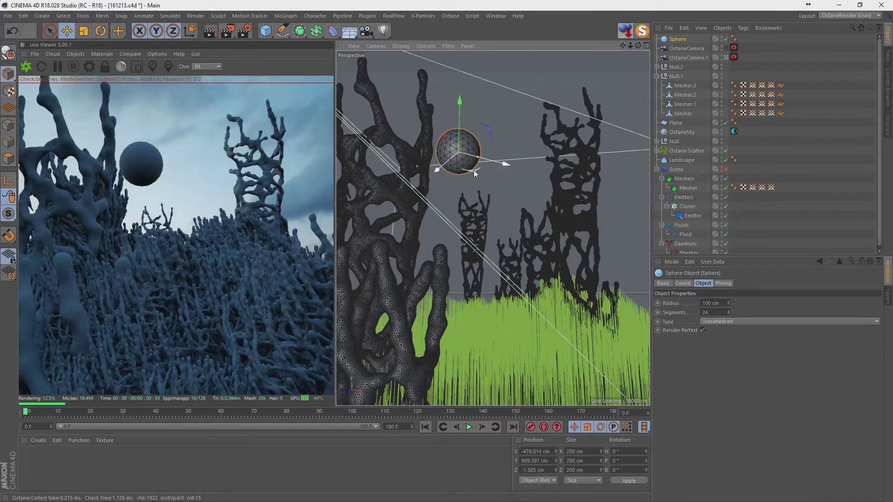
left_click_drag(473, 170, 488, 164)
left_click(495, 16)
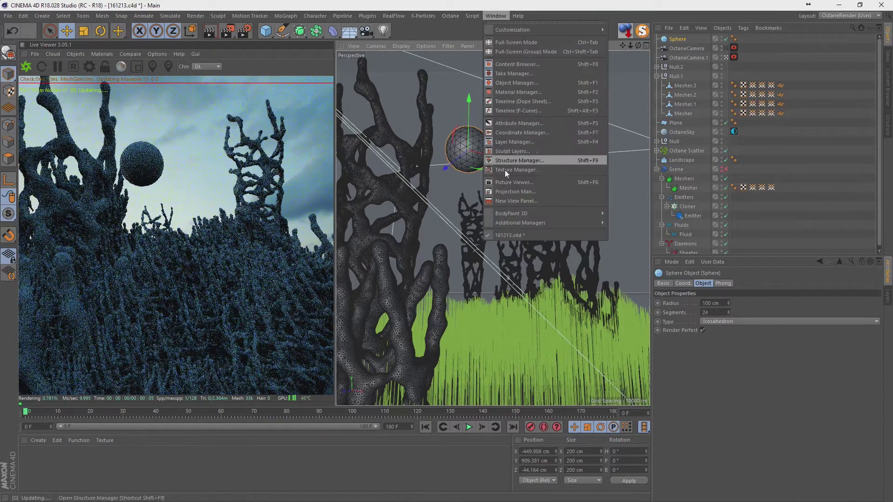
Browse the preset material library to the Octane Metal materials folder.
left_click(520, 63)
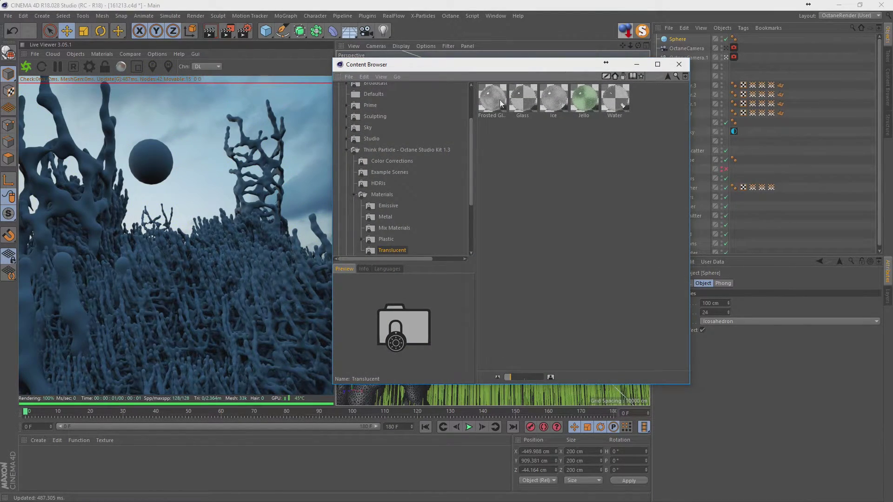
left_click(501, 102)
left_click(581, 101, "ctrl")
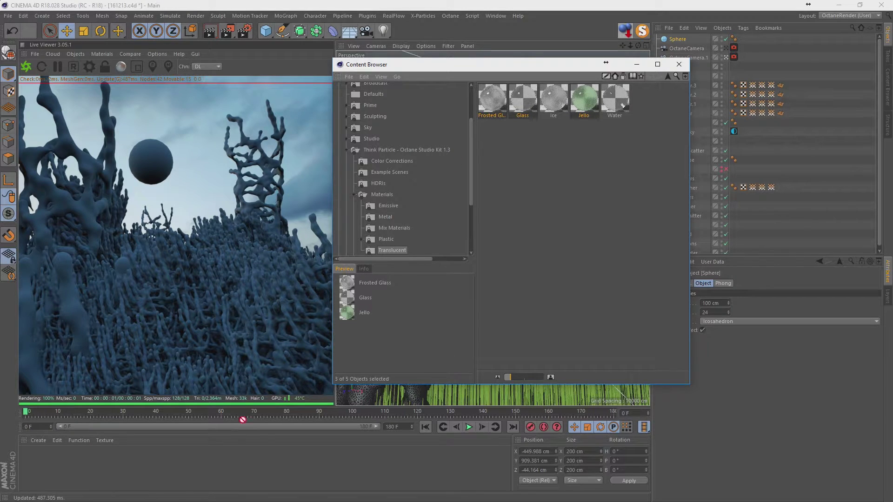
left_click_drag(242, 420, 250, 465)
left_click(537, 217)
scroll(399, 194, "down", 2)
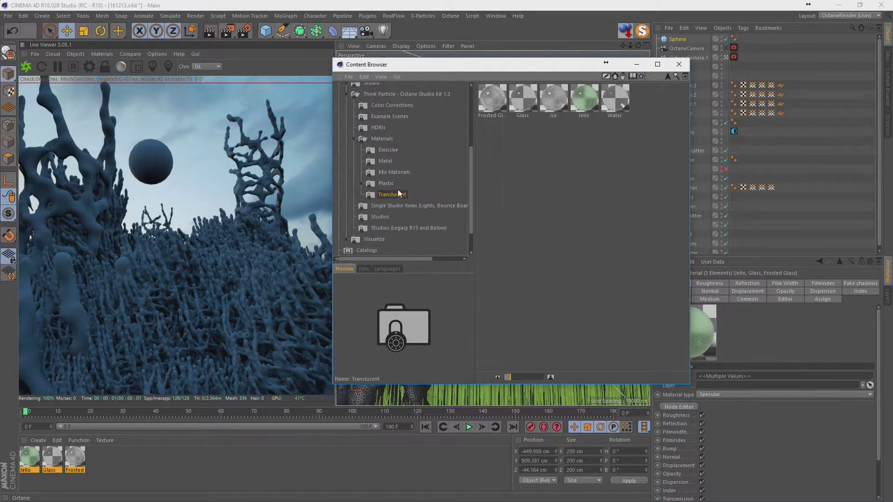
left_click(385, 161)
left_click(494, 101)
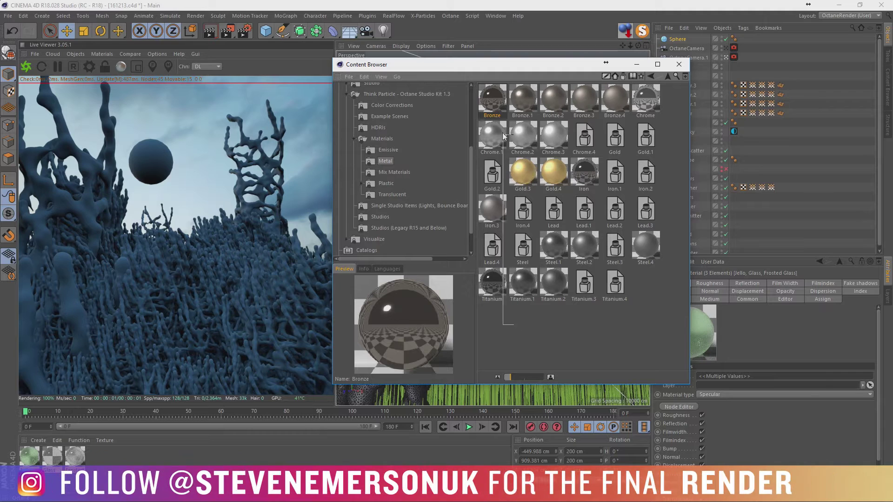
left_click_drag(504, 136, 528, 310)
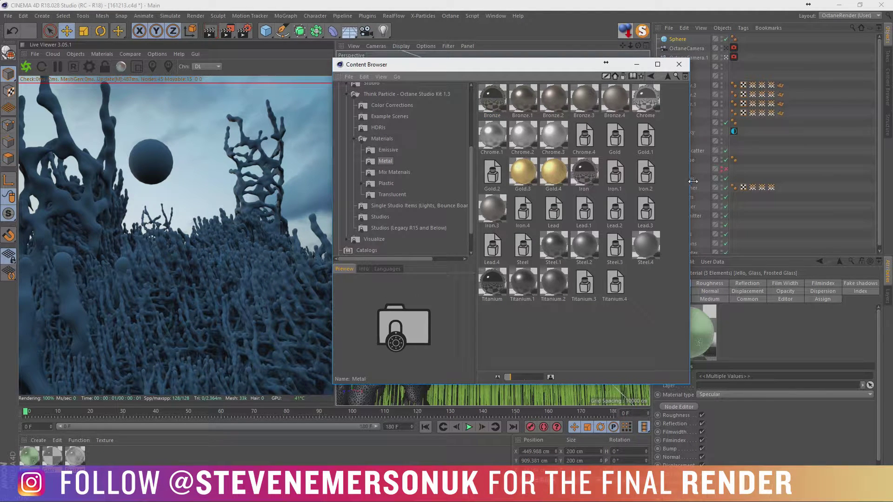
left_click_drag(693, 181, 643, 185)
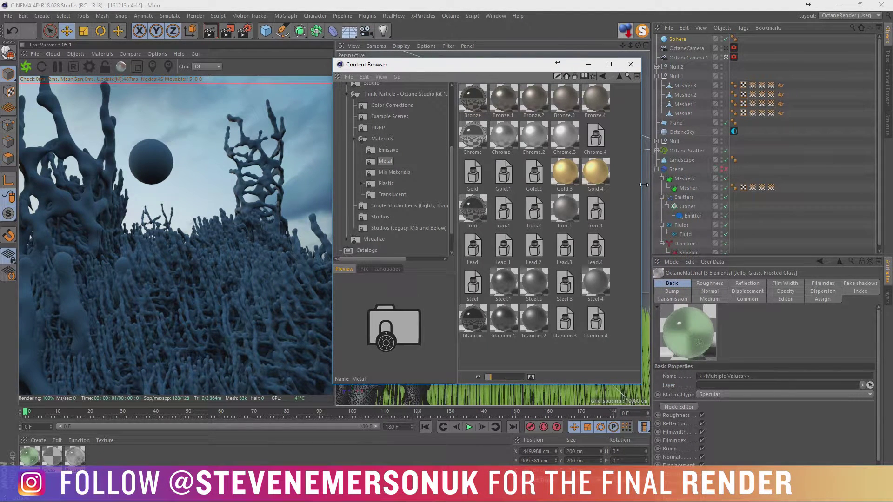
Add the Bronze, Iron, Steel, Titanium and Gold metal presets to the Material Manager.
left_click(474, 222)
left_click(475, 105, "ctrl")
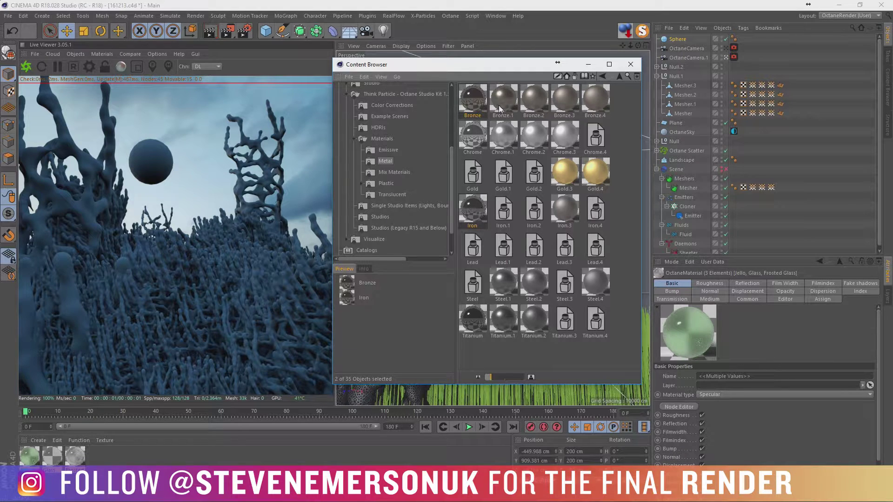
left_click(473, 319, "ctrl")
left_click(502, 282, "ctrl")
left_click(473, 282, "ctrl")
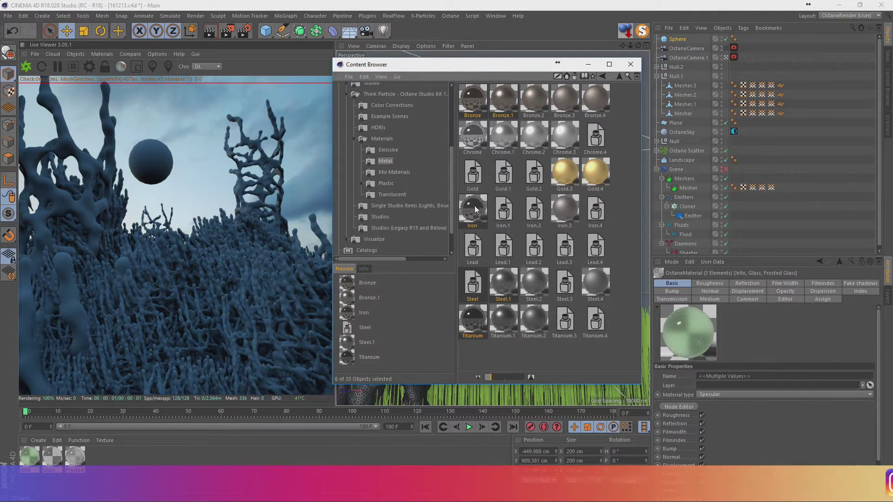
left_click_drag(475, 209, 307, 465)
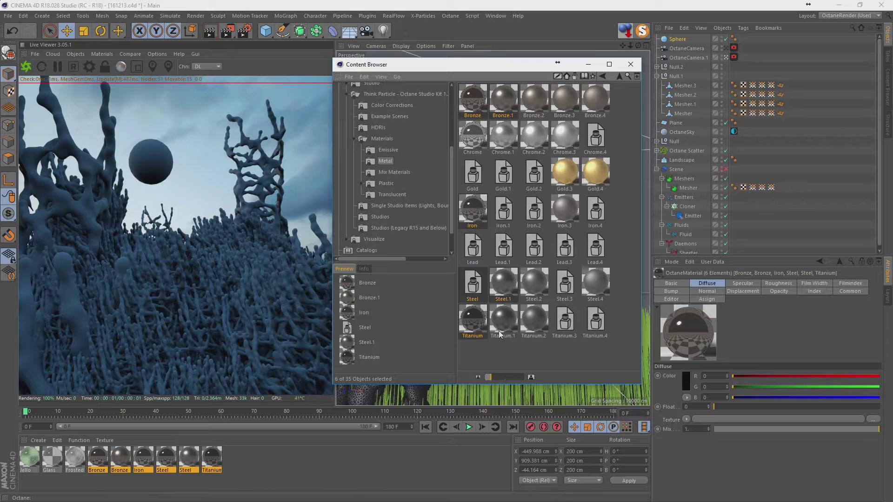
left_click(472, 173)
left_click(503, 173, "ctrl")
left_click_drag(503, 173, 247, 460)
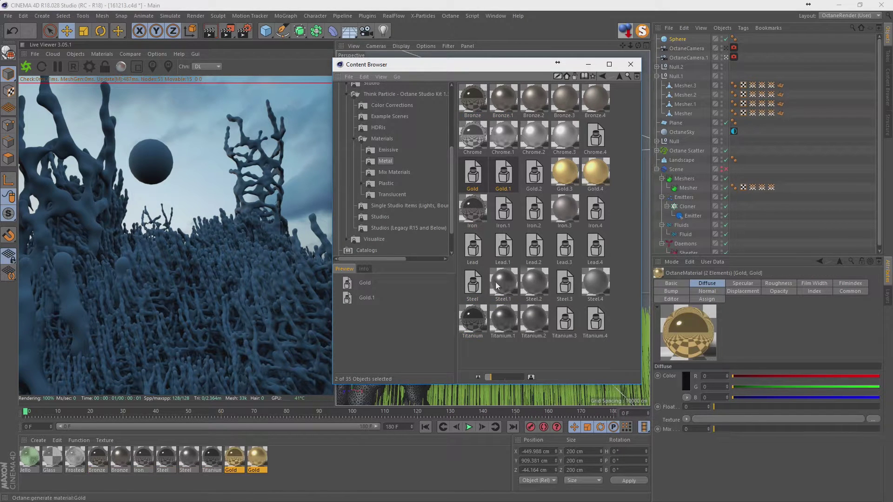
left_click(630, 64)
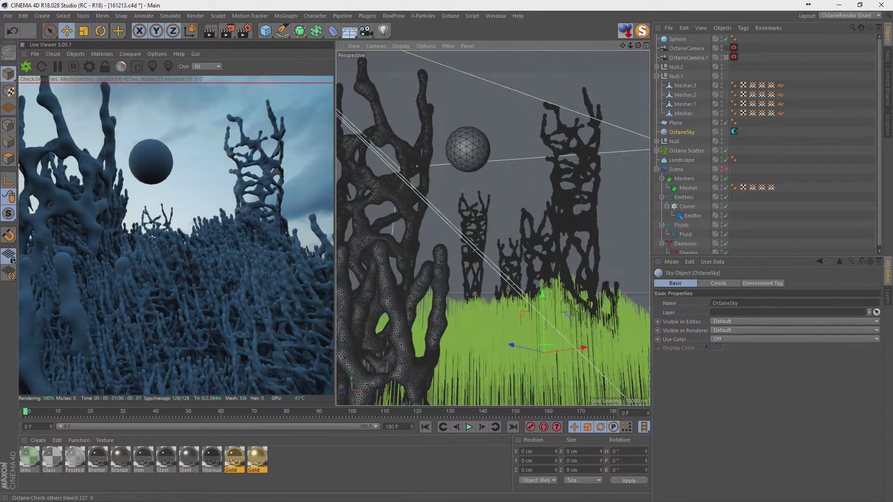
Apply the Steel material to Null, Null.1, Null.2 and their Mesher objects.
left_click(149, 462)
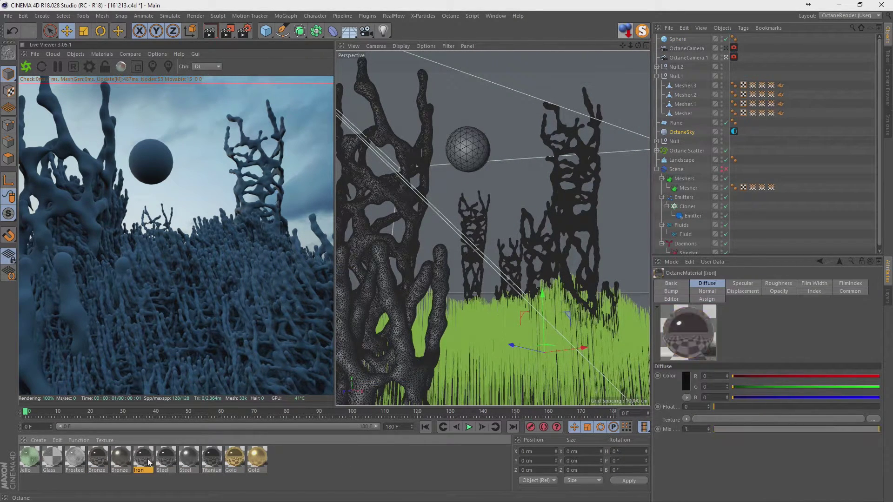
left_click(194, 462)
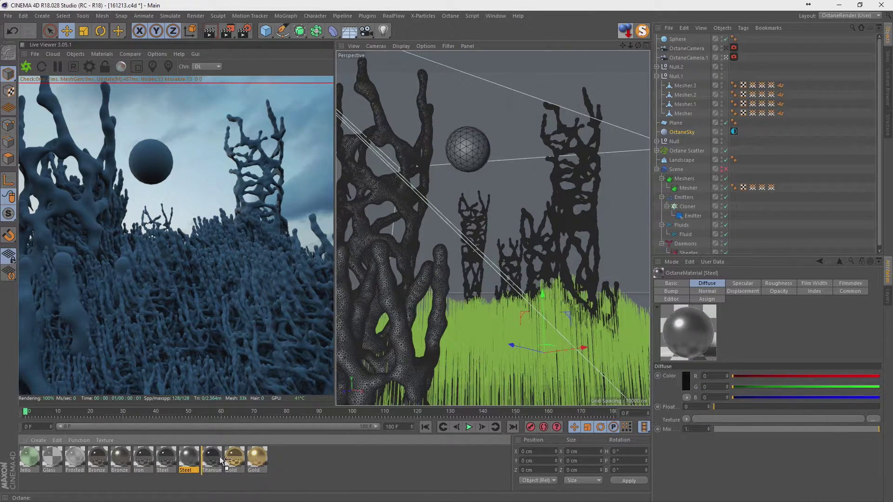
left_click_drag(222, 460, 755, 193)
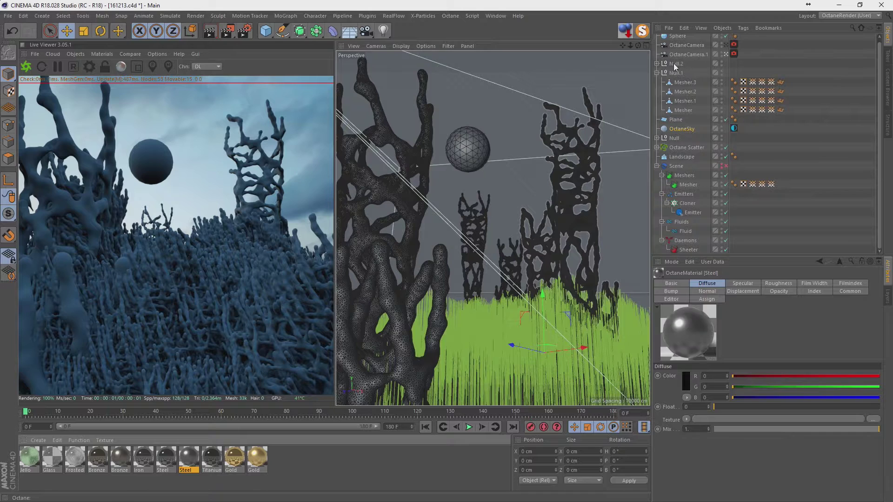
left_click_drag(674, 65, 675, 65)
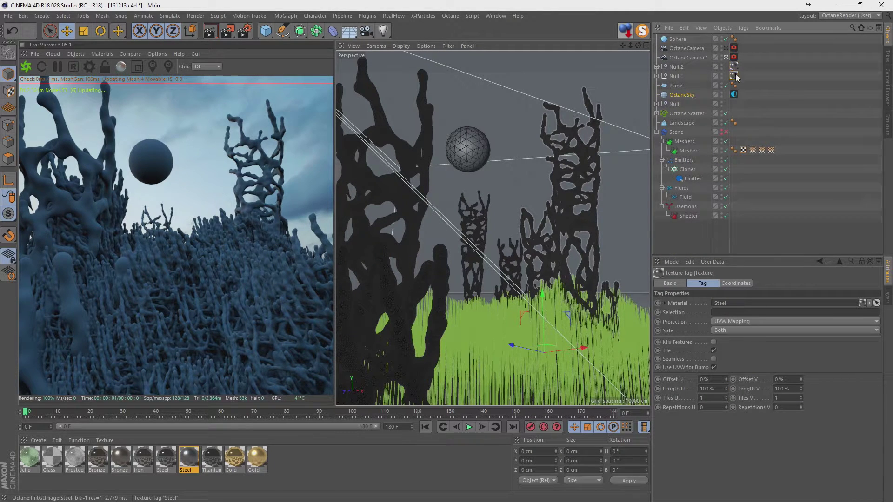
left_click_drag(735, 76, 742, 86, "ctrl")
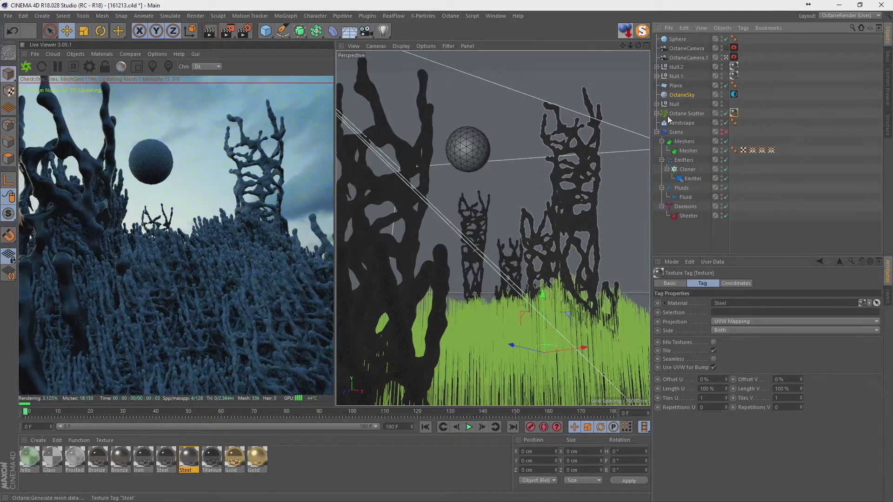
mouse_move(738, 112)
left_mouse_down()
mouse_move(724, 115)
mouse_move(789, 132)
mouse_move(788, 160)
left_mouse_up()
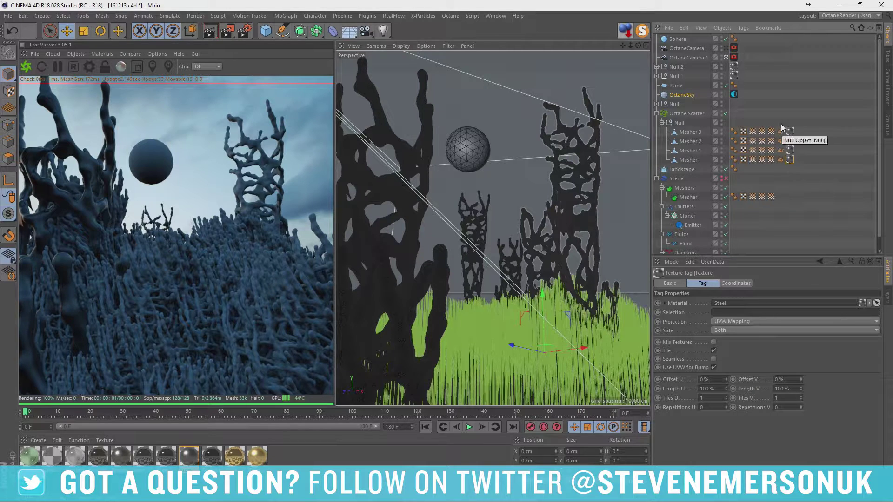
left_click(657, 104)
left_click_drag(789, 197, 798, 141, "ctrl")
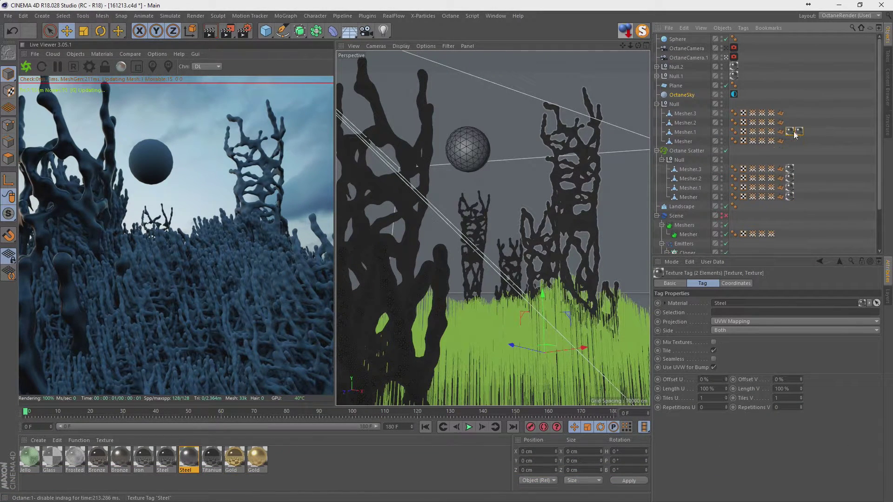
left_click_drag(798, 141, 789, 114)
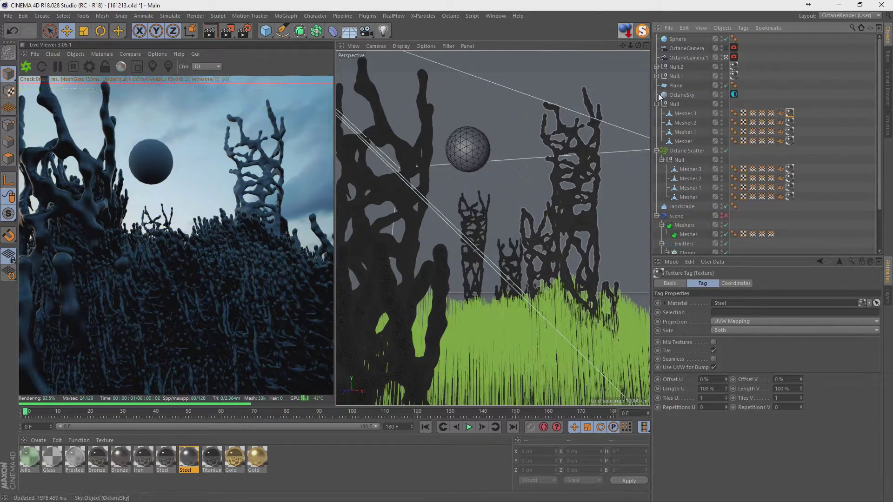
left_click(657, 76)
mouse_move(734, 66)
left_mouse_down()
mouse_move(789, 76)
mouse_move(789, 150)
left_mouse_up()
left_click(656, 113)
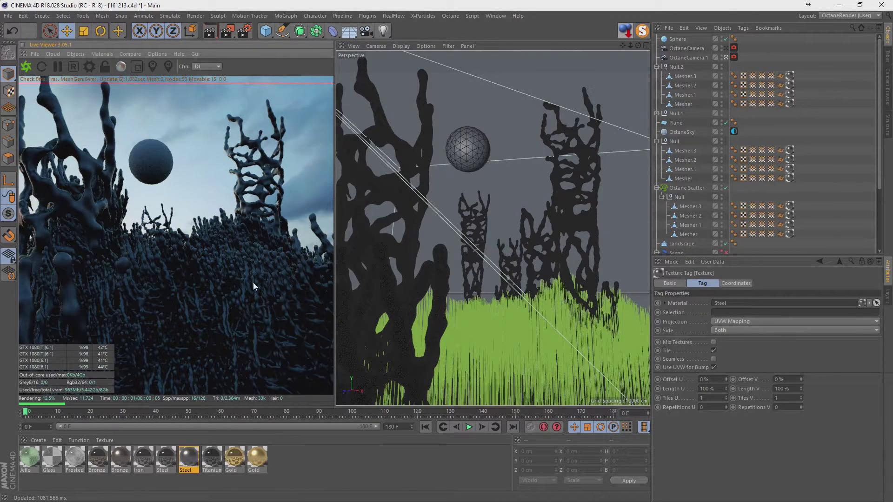
Save the scene and rotate the OctaneSky environment's RotX to about -0.32.
key("ctrl+s")
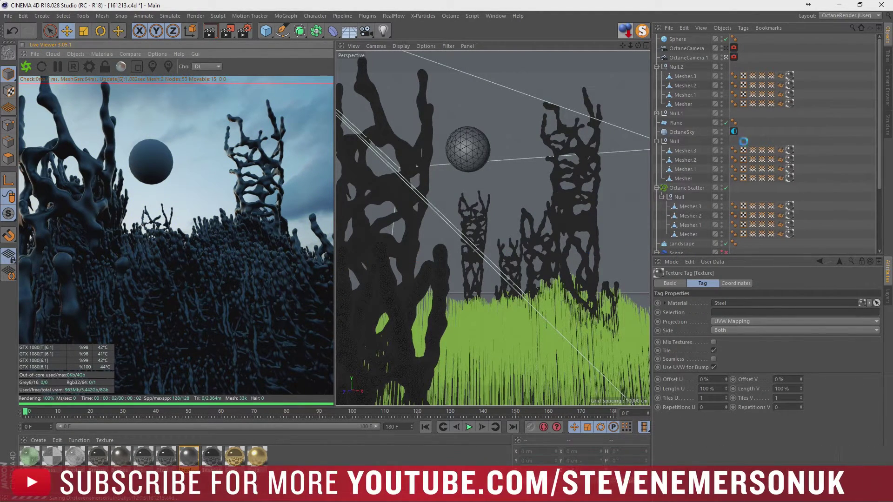
left_click(740, 233)
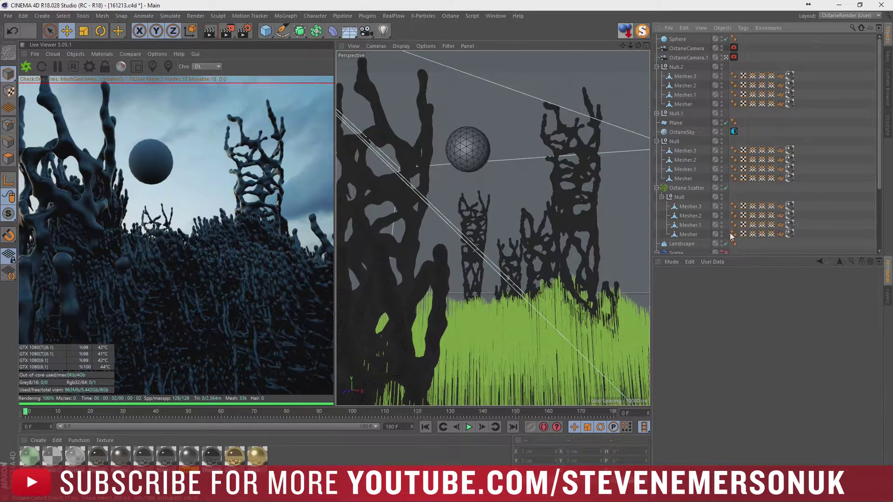
left_click(734, 132)
left_click_drag(799, 363, 776, 364)
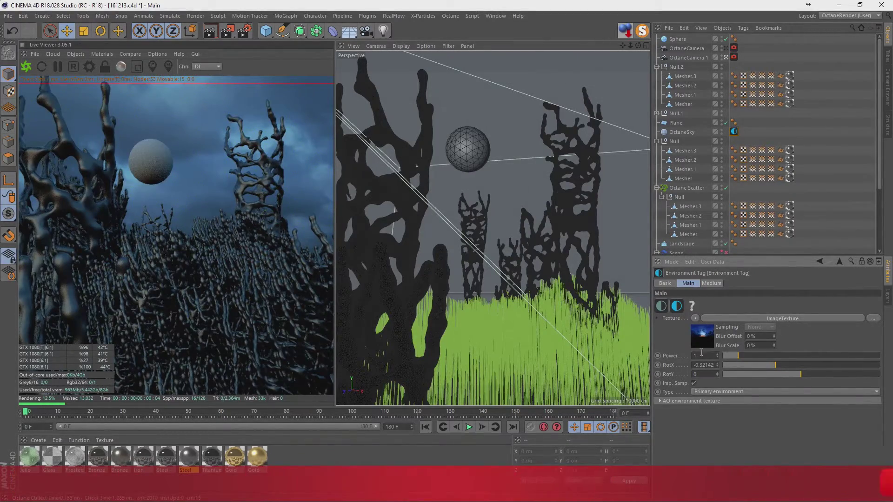
Apply Frosted Glass to the Sphere and set its radius to 200 cm with 96 segments.
left_click(77, 460)
left_click_drag(77, 460, 682, 220)
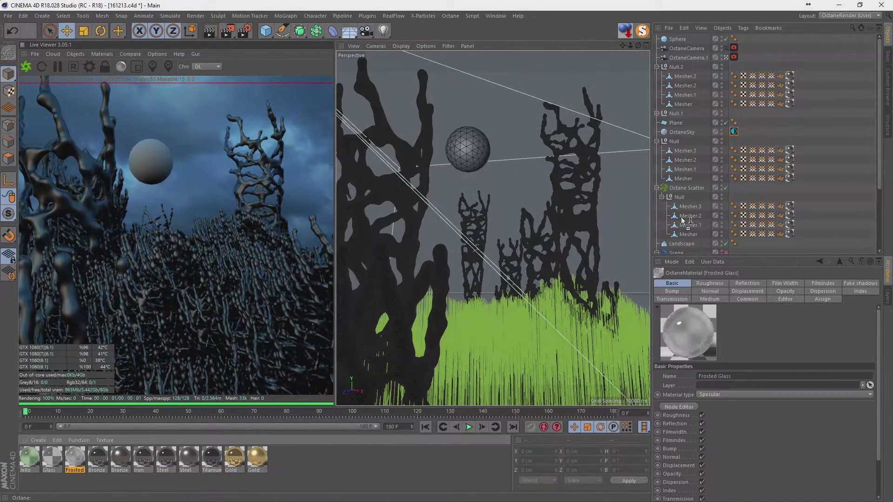
left_click_drag(678, 40, 679, 40)
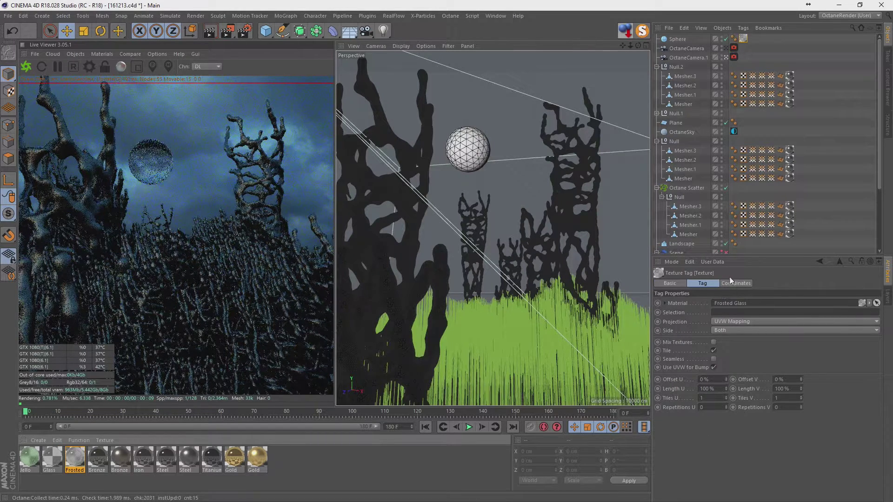
left_click(678, 40)
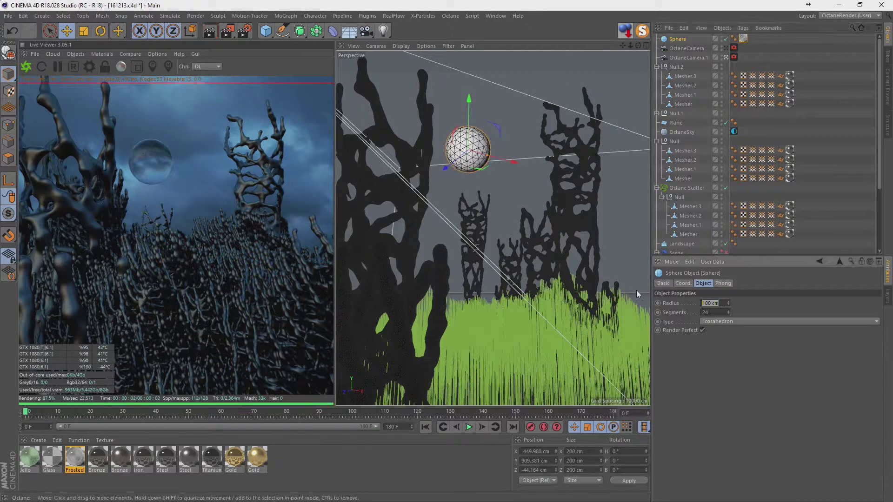
type("200")
key("Return")
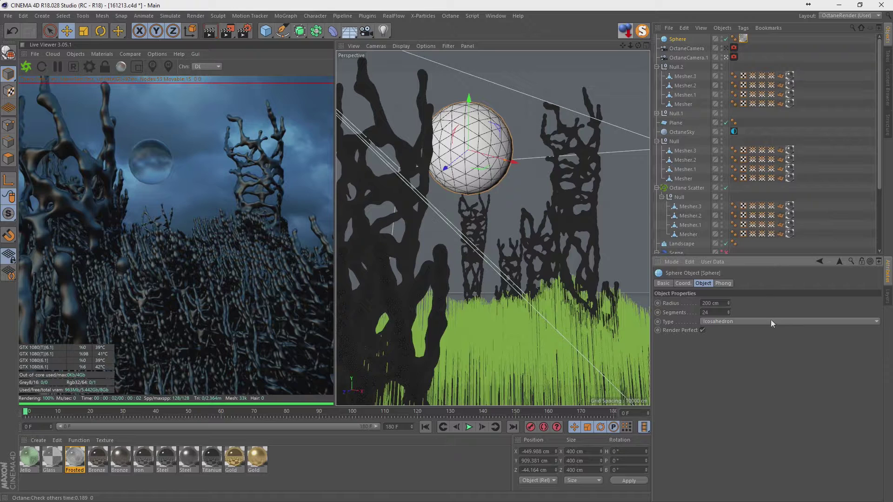
type("96")
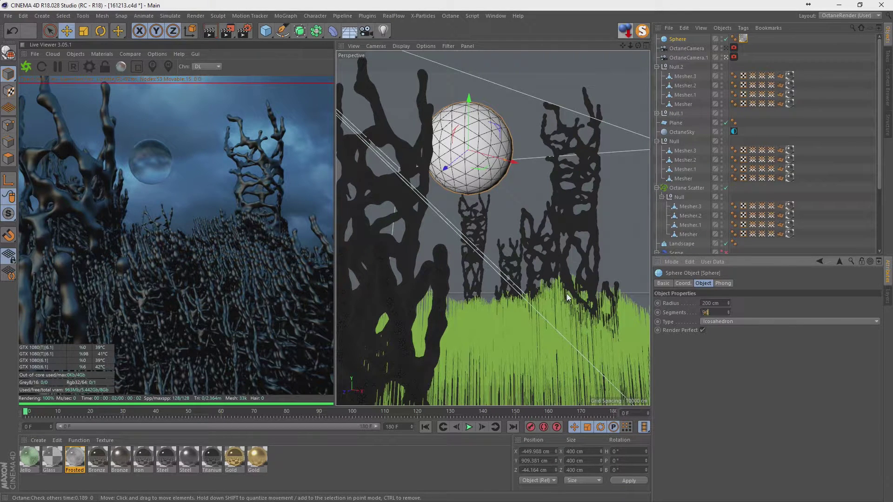
key("Return")
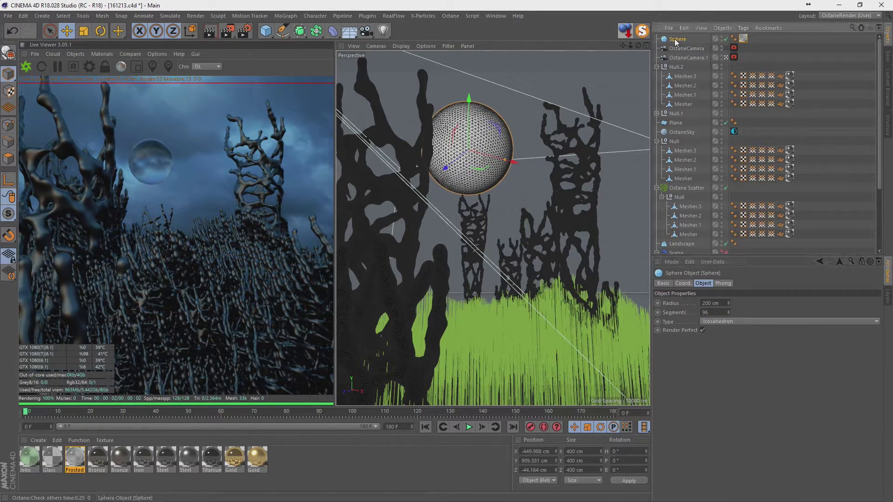
Duplicate the Sphere as Sphere.1 with a 1000 cm radius.
left_click_drag(678, 39, 681, 45, "ctrl")
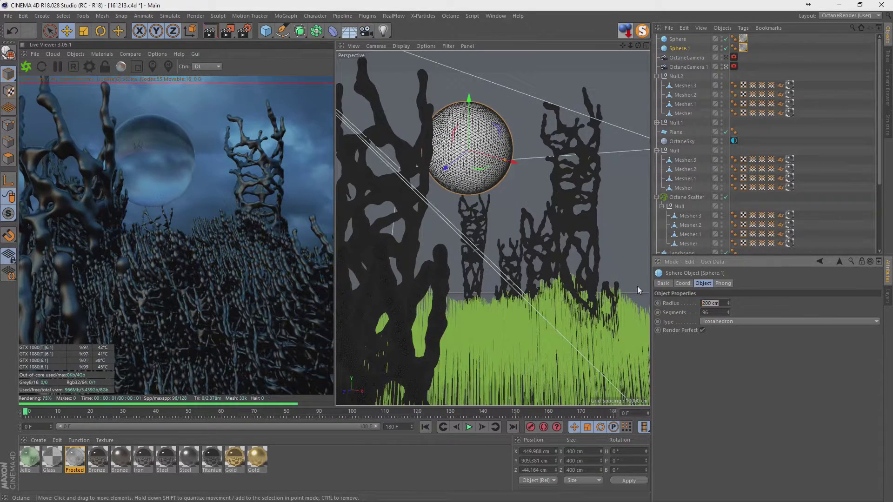
type("1000")
key("Return")
key("0")
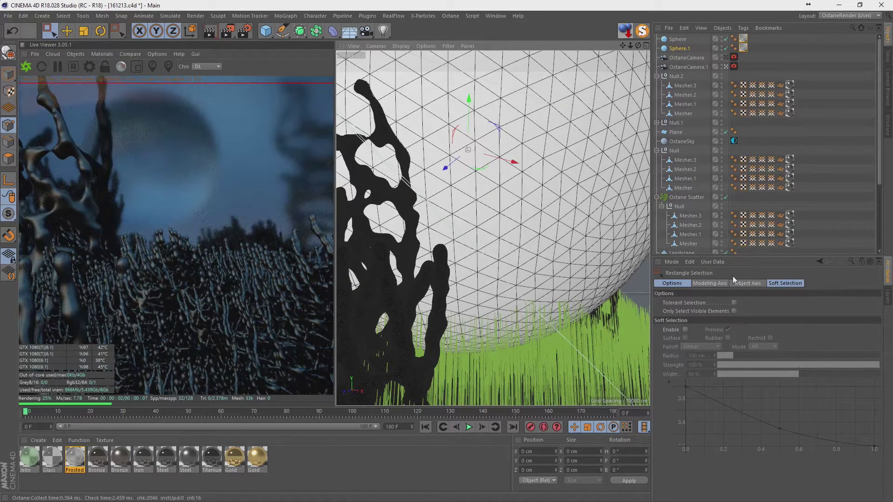
Set Sphere.1's radius to 80 cm and swap its material tag for Gold.
left_click(678, 49)
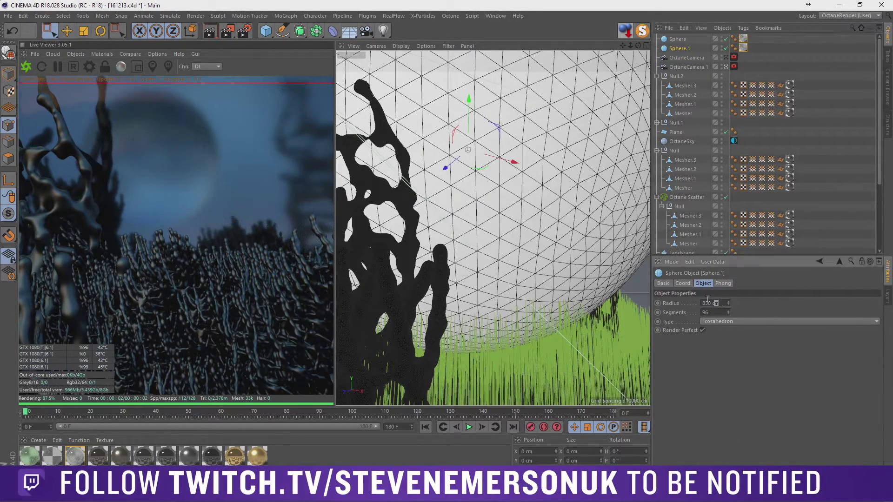
type("80")
key("Return")
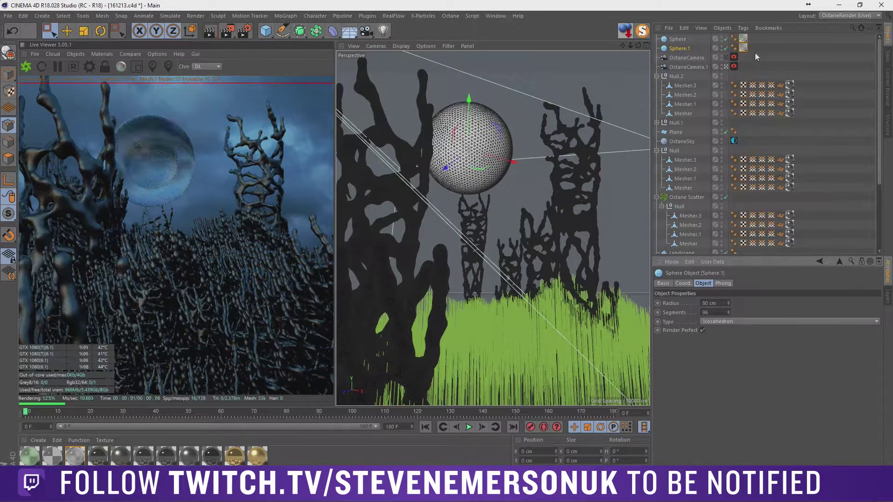
left_click(742, 48)
key("Delete")
left_click_drag(710, 93, 374, 333)
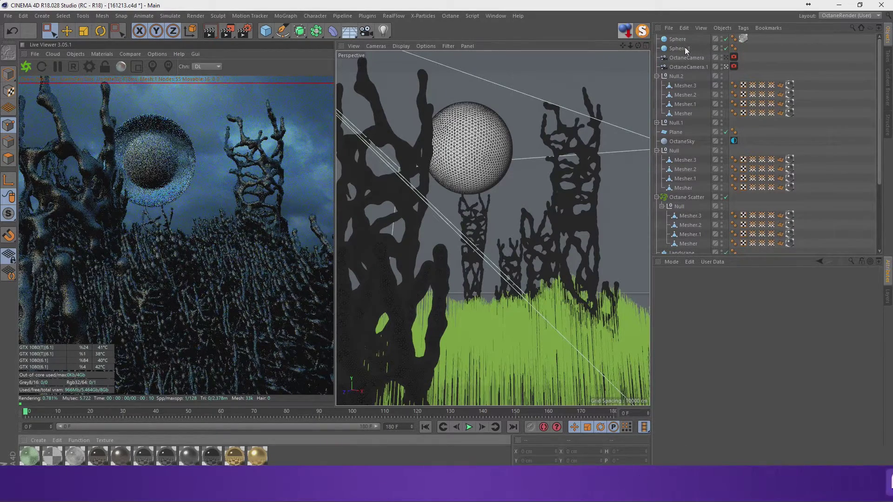
left_click_drag(716, 46, 685, 47)
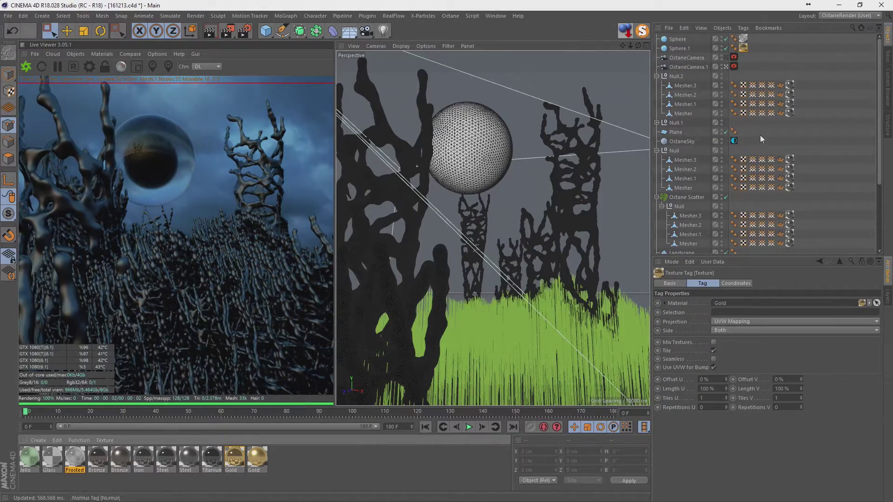
Drag the OctaneSky environment tag's RotX to 0.458333, relighting the sky behind the orb.
left_click(733, 140)
mouse_move(769, 365)
left_mouse_down()
mouse_move(863, 358)
mouse_move(815, 353)
left_mouse_up()
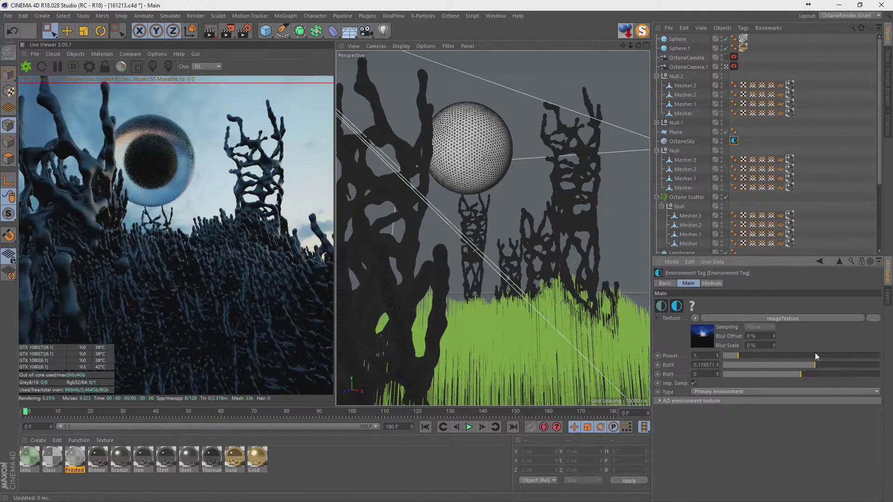
left_click_drag(814, 353, 836, 352)
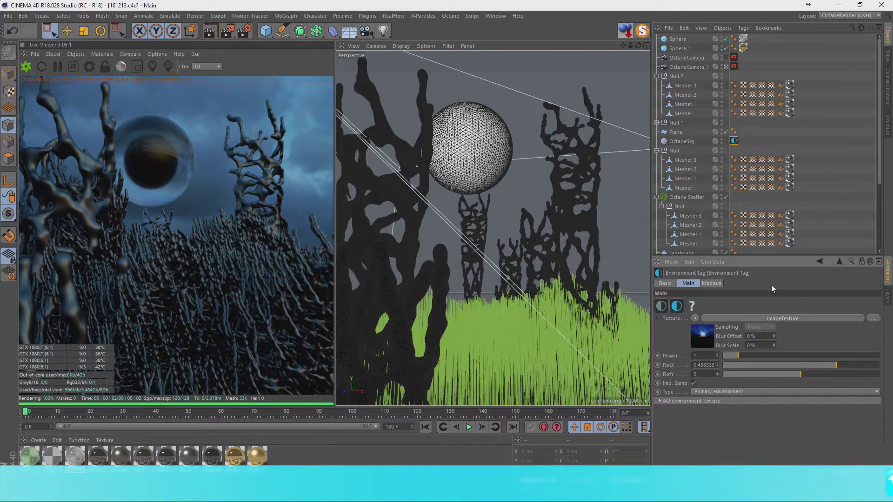
left_click(679, 197)
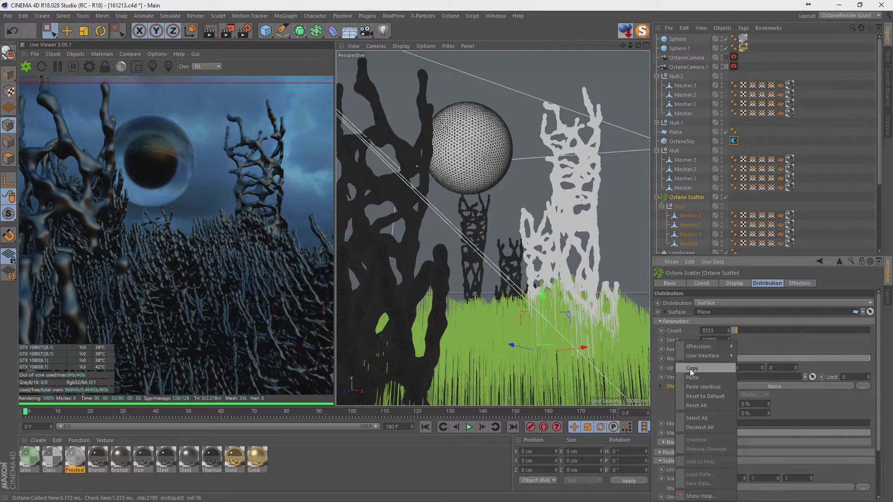
Paste the Noise shader into the Octane Scatter's Position randomisation shader.
left_click(660, 387)
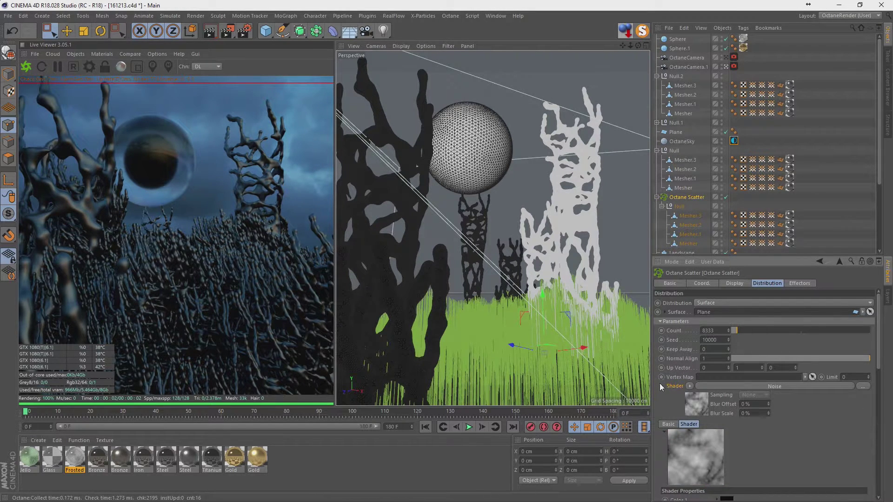
left_click(660, 386)
left_click(660, 453)
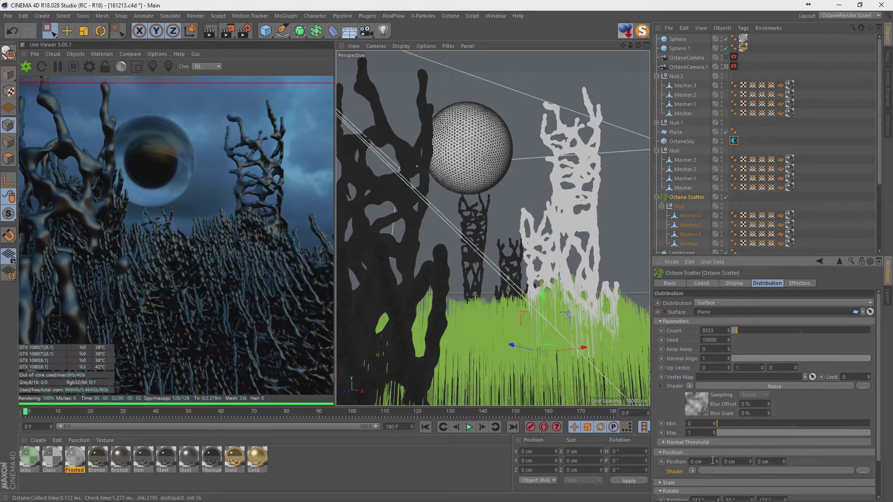
right_click(678, 472)
left_click(707, 377)
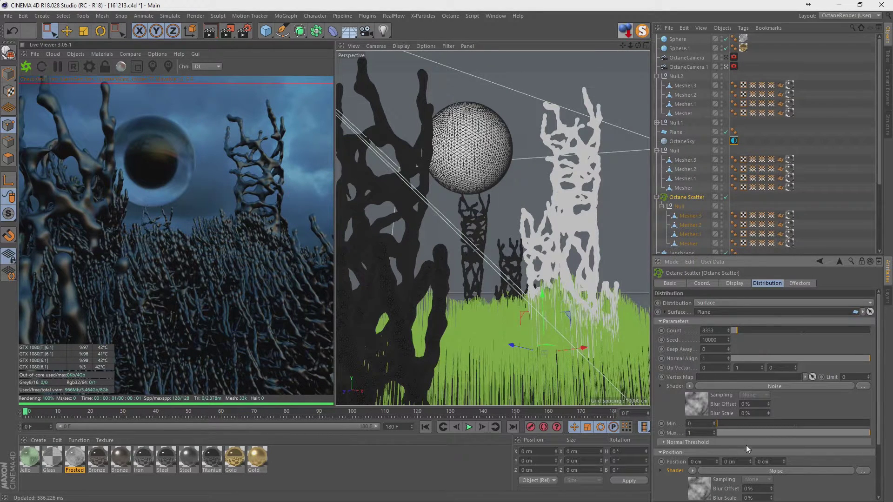
Offset the scatter position to 104 / 0 / -137 cm and restart the live render.
scroll(821, 489, "down", 3)
scroll(820, 486, "down", 1)
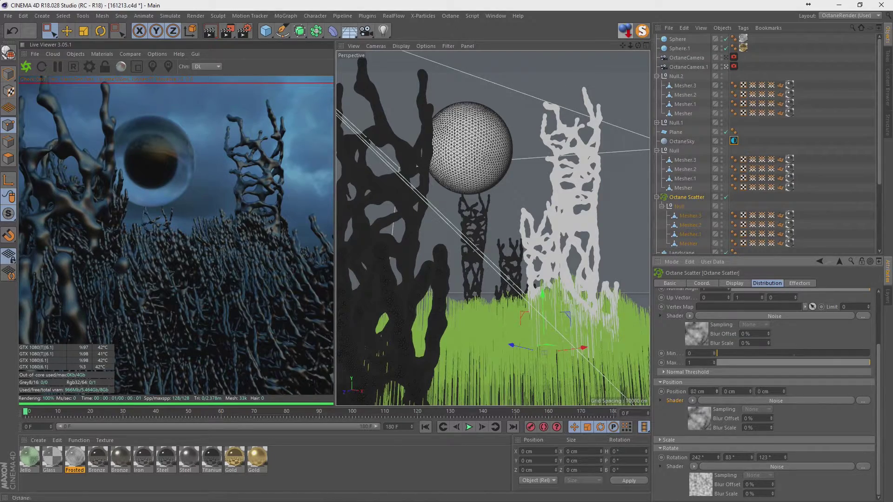
left_click_drag(716, 391, 716, 379)
left_click_drag(783, 391, 783, 407)
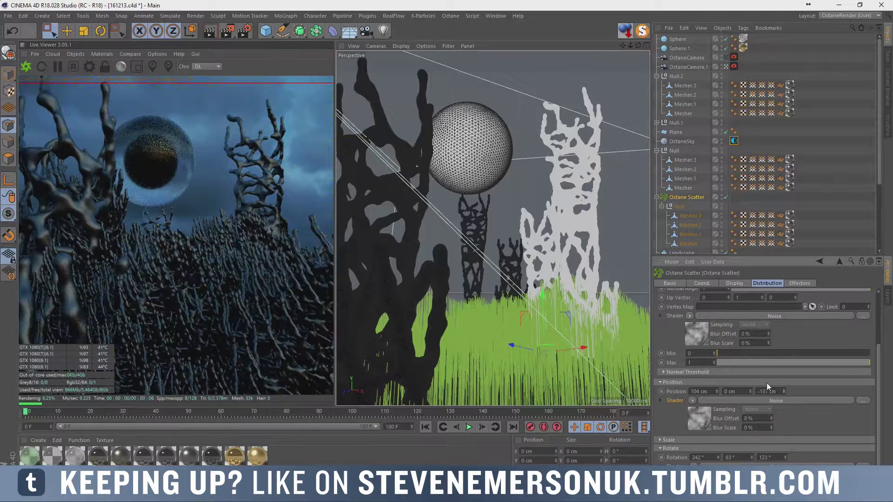
left_click(27, 68)
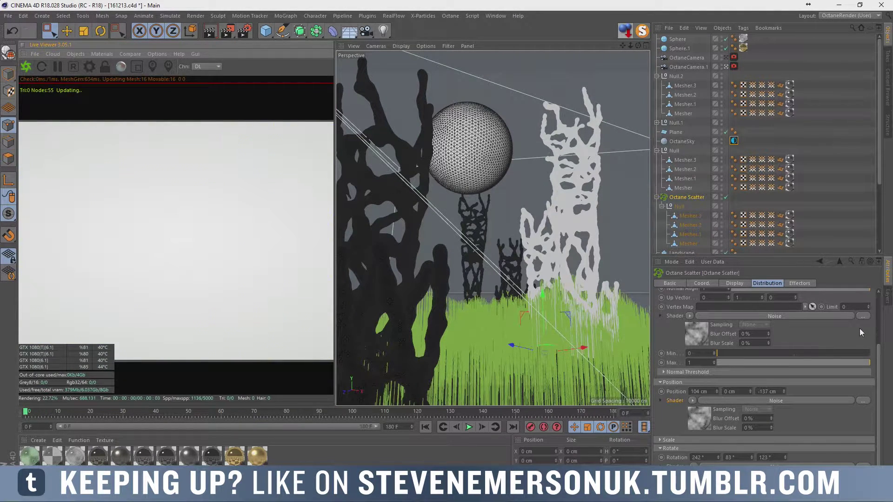
left_click(763, 300)
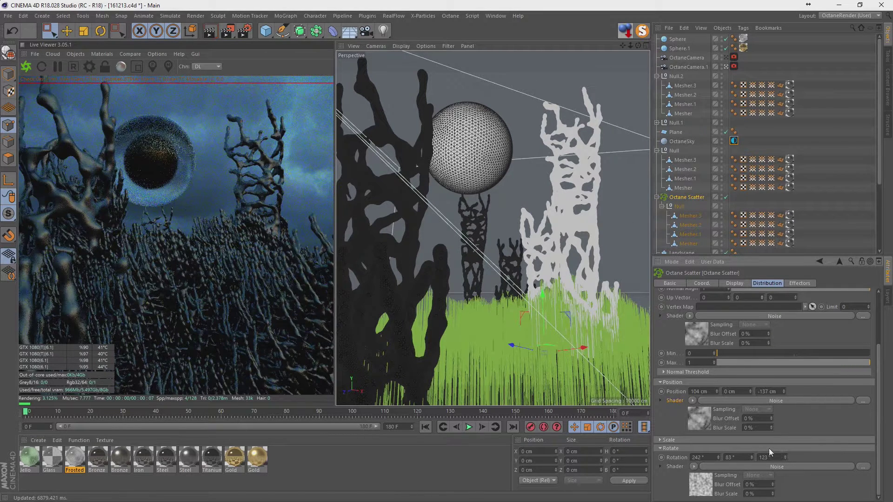
left_click(677, 469)
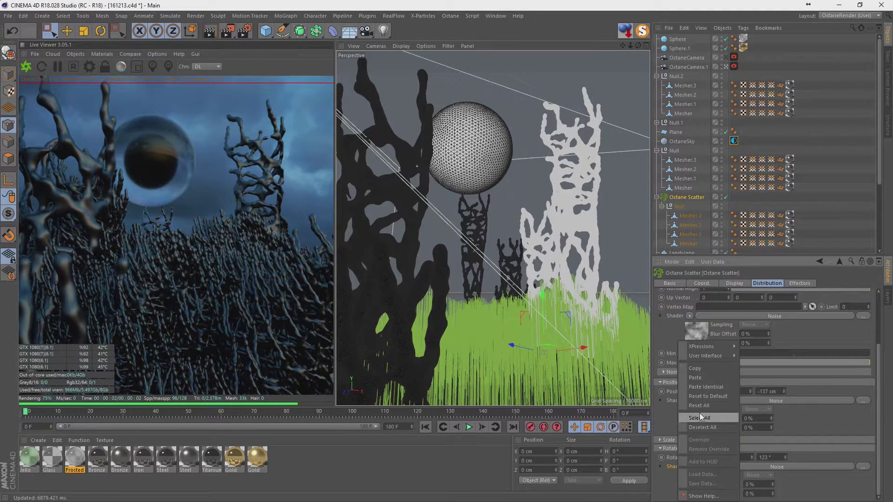
Put a Noise shader into the scatter's Scale randomisation and make the scaling uniform.
left_click(660, 440)
scroll(668, 429, "down", 1)
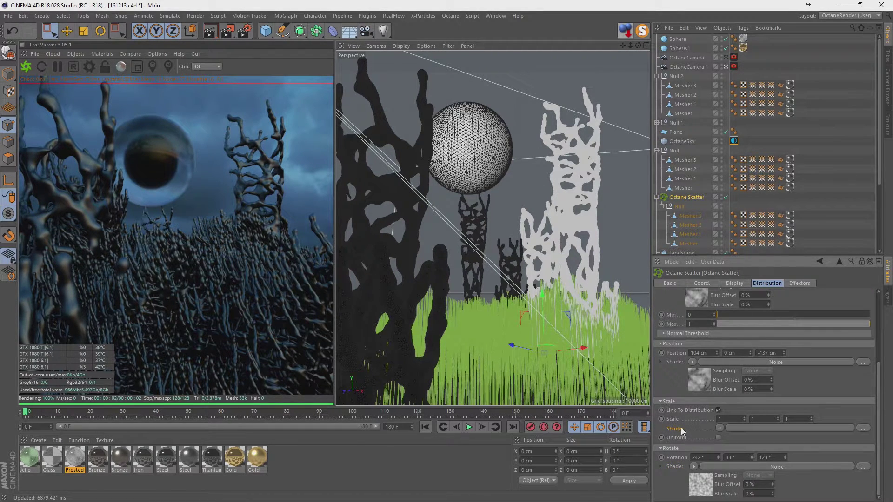
left_click_drag(699, 380, 744, 428)
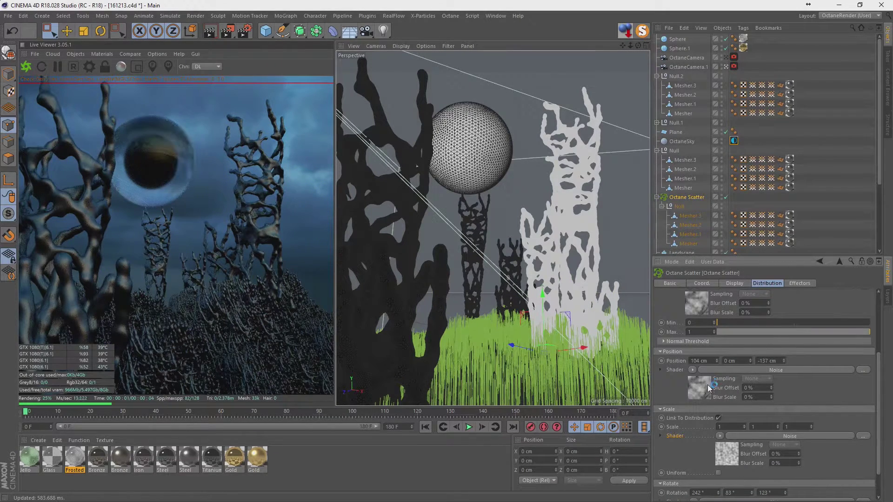
left_click(719, 472)
left_click(719, 418)
left_click(719, 417)
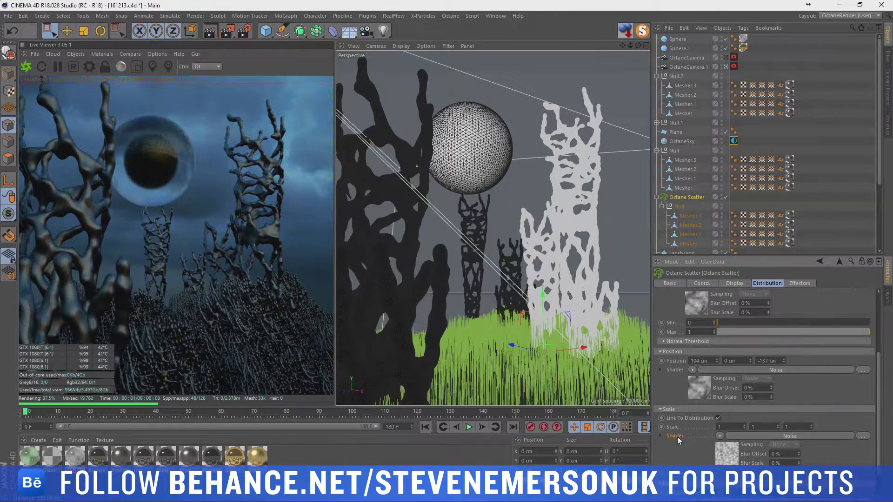
right_click(679, 437)
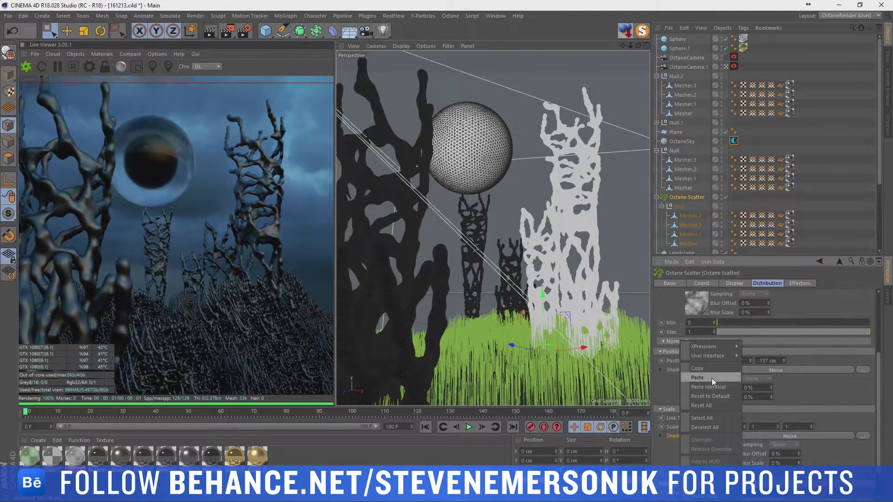
left_click(677, 451)
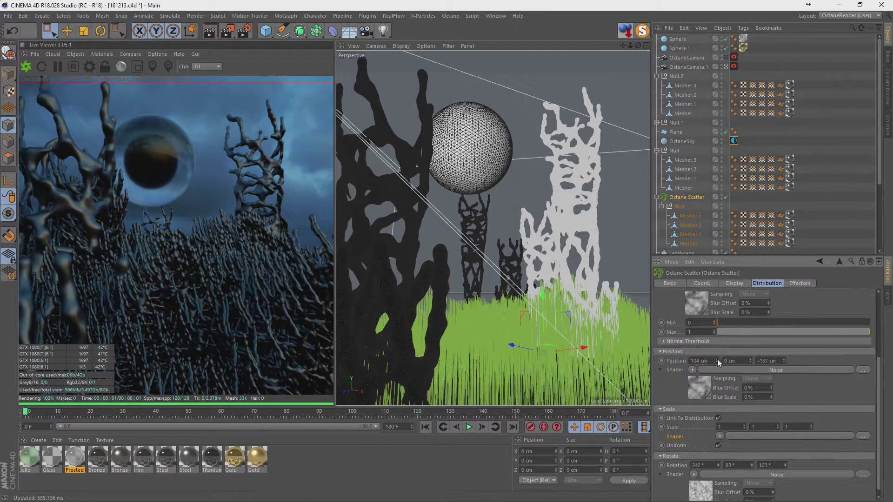
Set the scatter's Position X to 153 cm and third rotation to 97°, then save.
left_click_drag(717, 361, 717, 360)
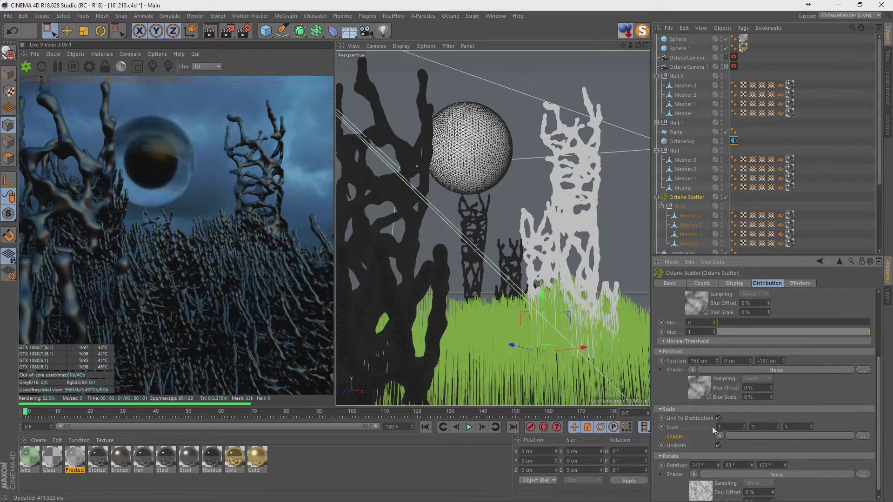
scroll(816, 479, "down", 1)
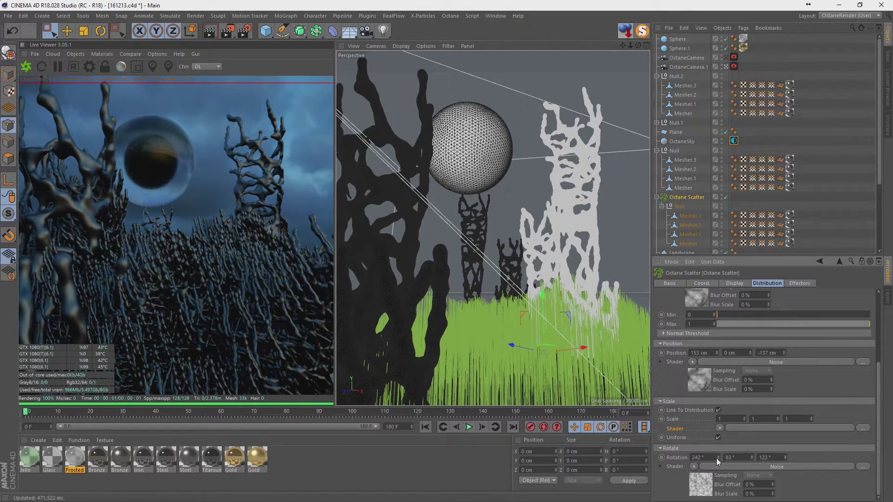
left_click_drag(716, 458, 722, 457)
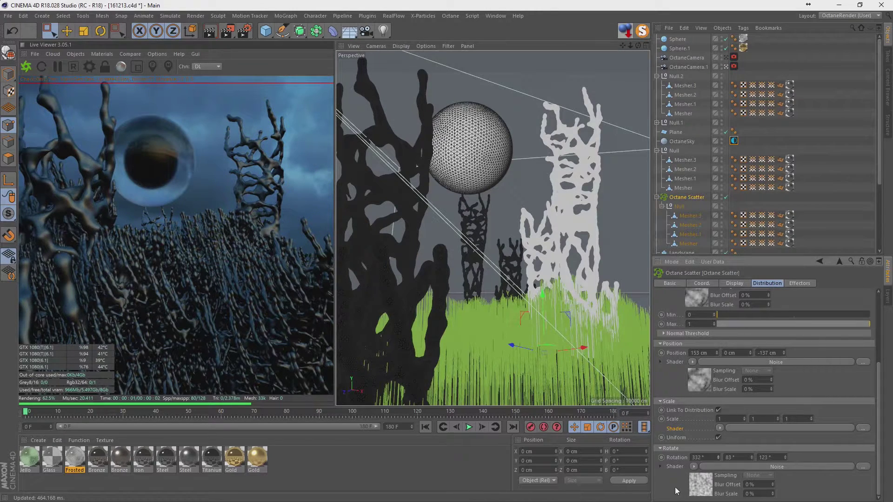
key("ctrl+z")
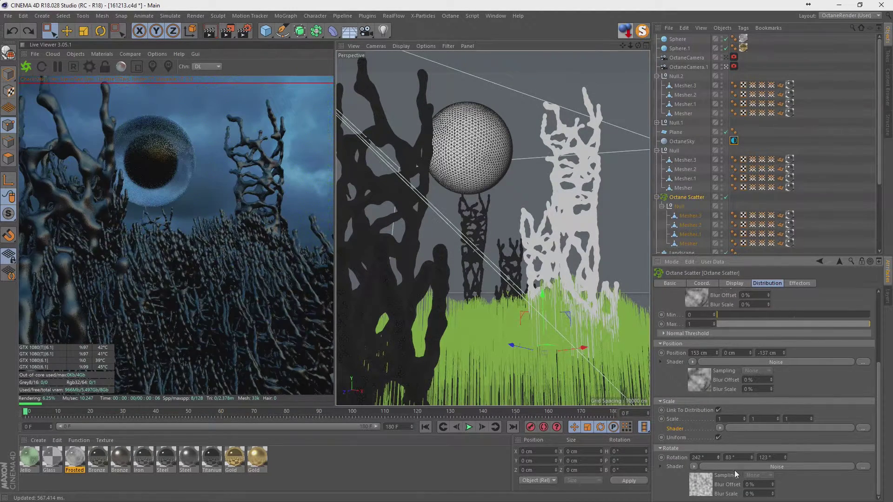
left_click_drag(783, 457, 776, 445)
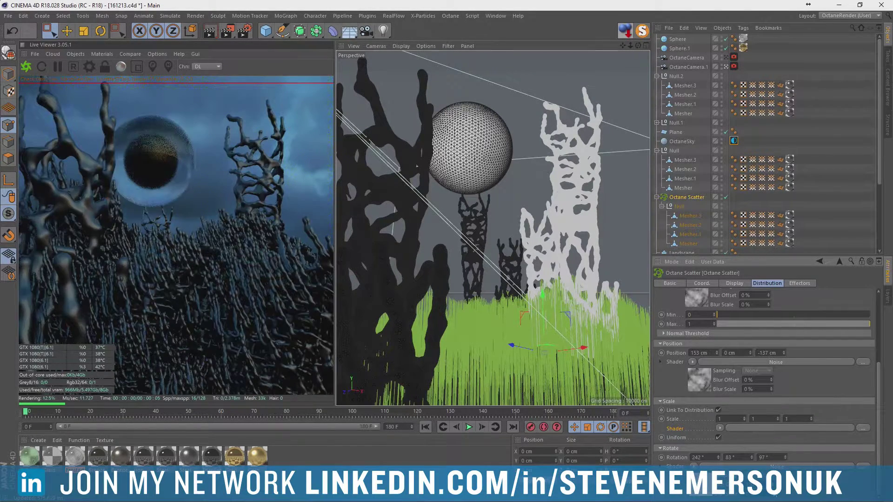
key("ctrl+z")
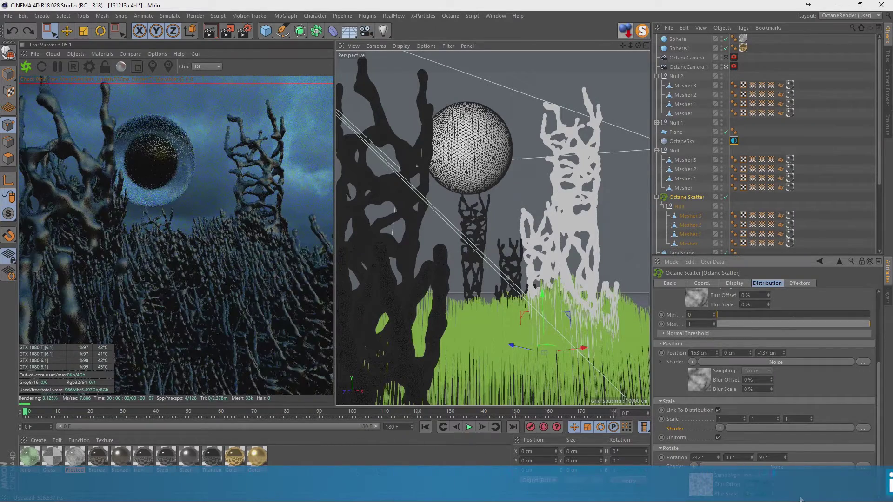
key("ctrl+s")
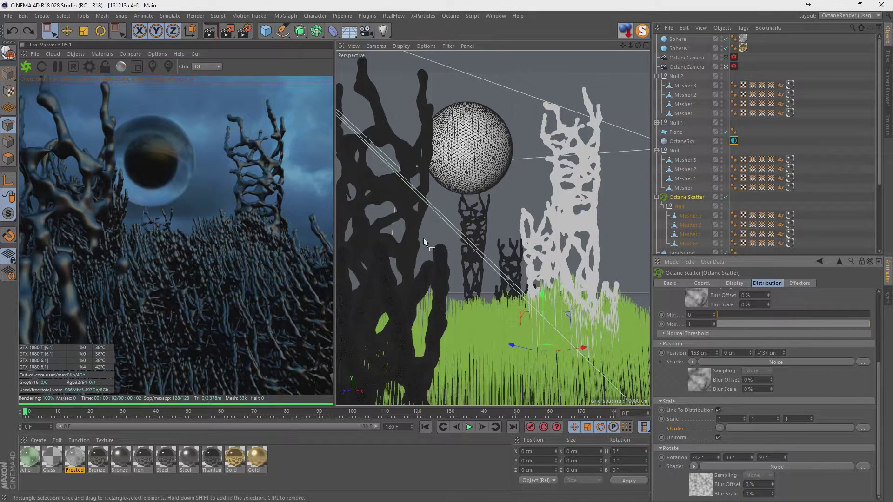
Create a new Octane material and bring up the Jello material's settings.
left_click(38, 440)
mouse_move(77, 373)
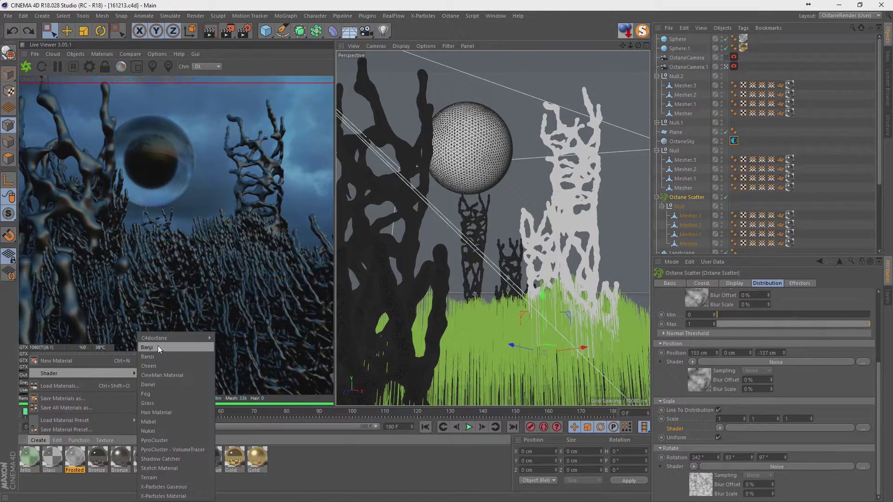
left_click(237, 338)
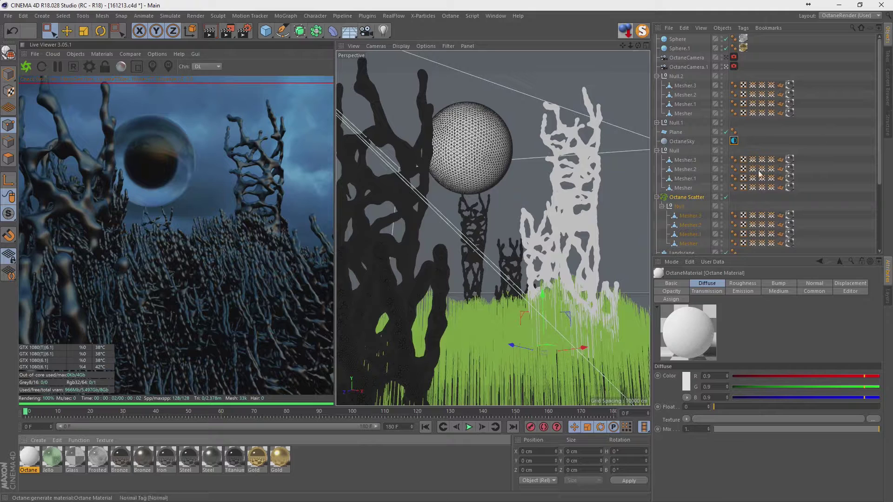
left_click(46, 459)
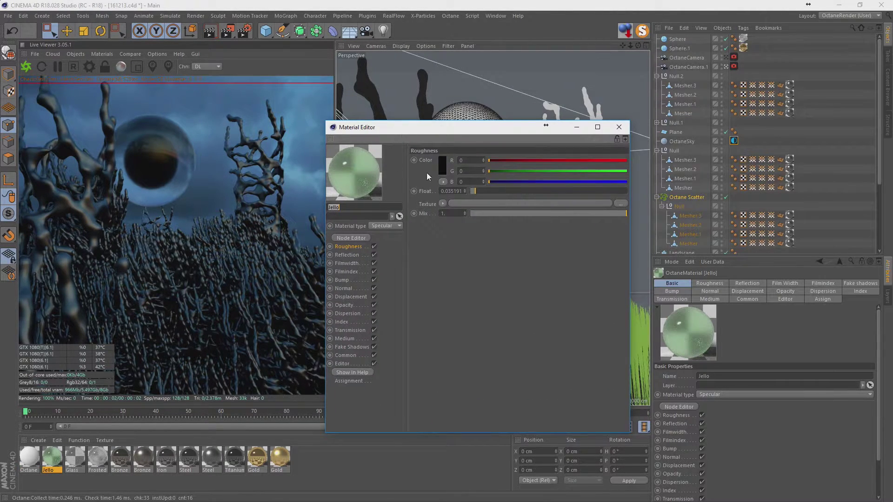
Make the Jello medium's absorption colour red (R 0.9, G 0.115, B 0.115).
left_click(345, 339)
left_click(464, 179)
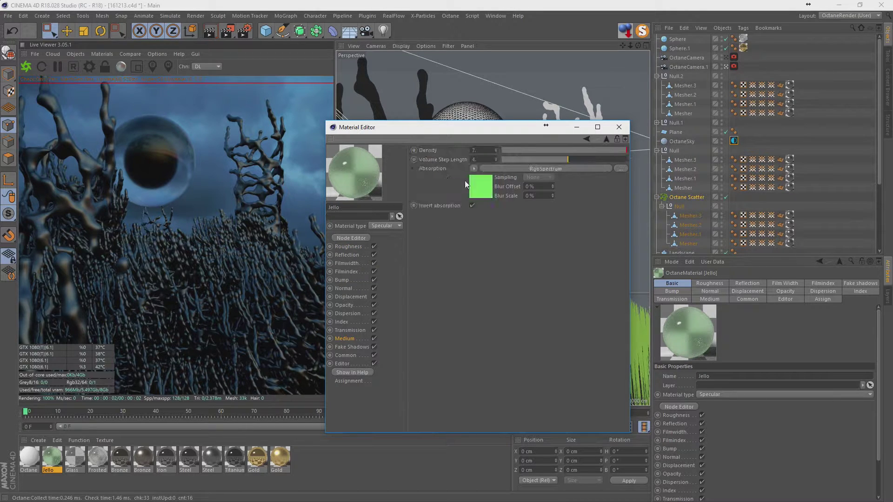
left_click(434, 172)
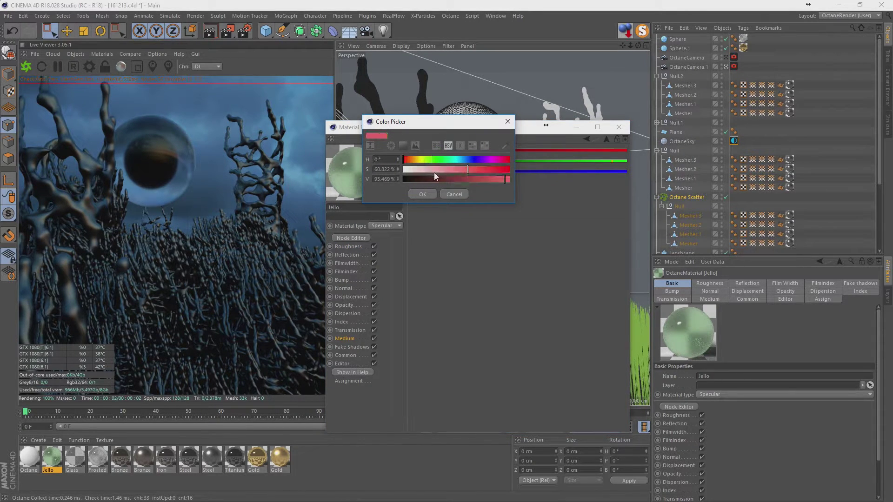
left_click(423, 196)
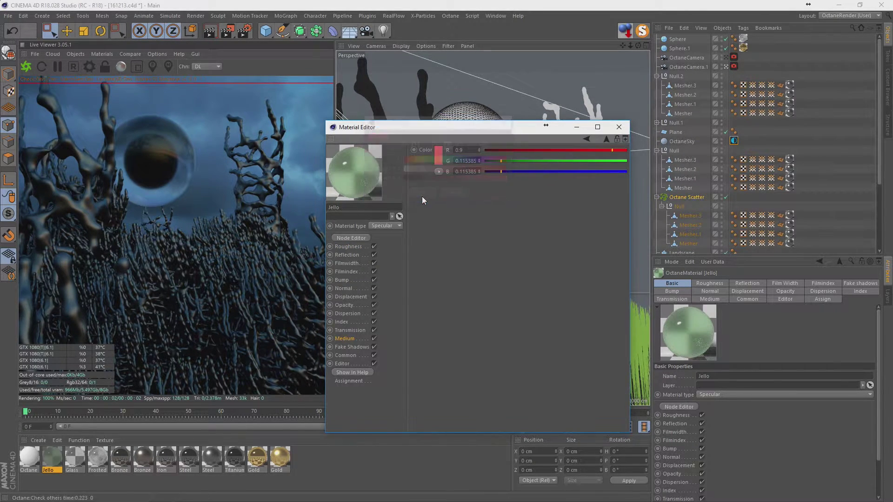
left_click(54, 459)
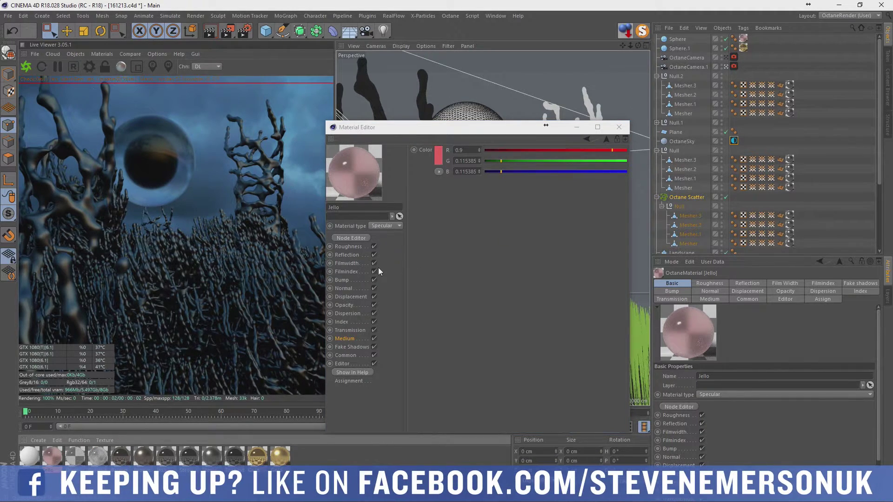
left_click(29, 456)
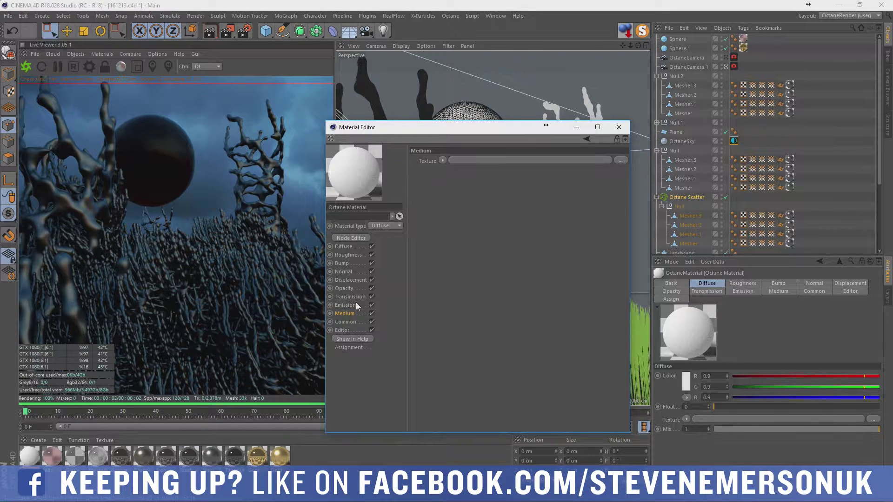
Make the Octane Material's emission a Blackbody Emission with surface brightness on and temperature about 666.
left_click(345, 305)
left_click(442, 160)
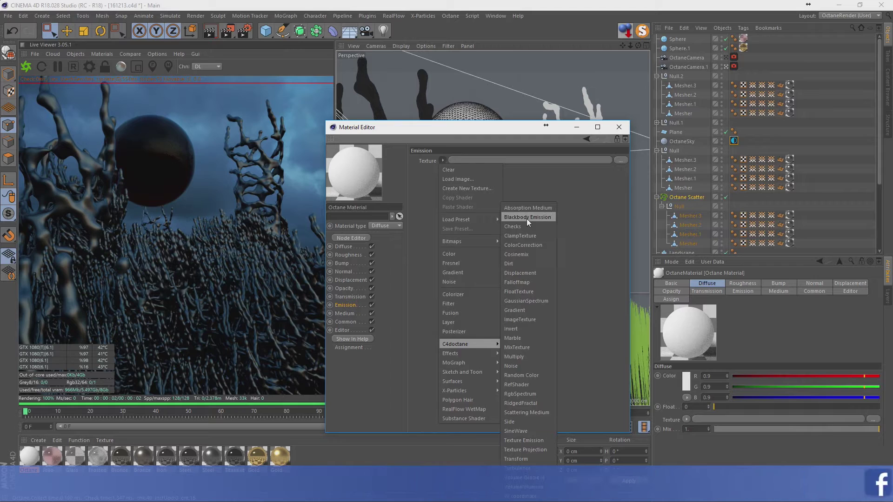
left_click(526, 219)
left_click(451, 175)
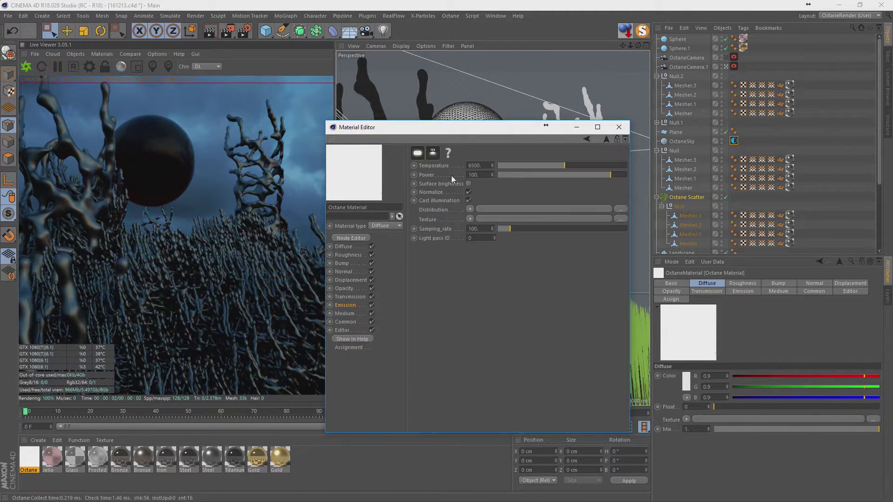
left_click(468, 184)
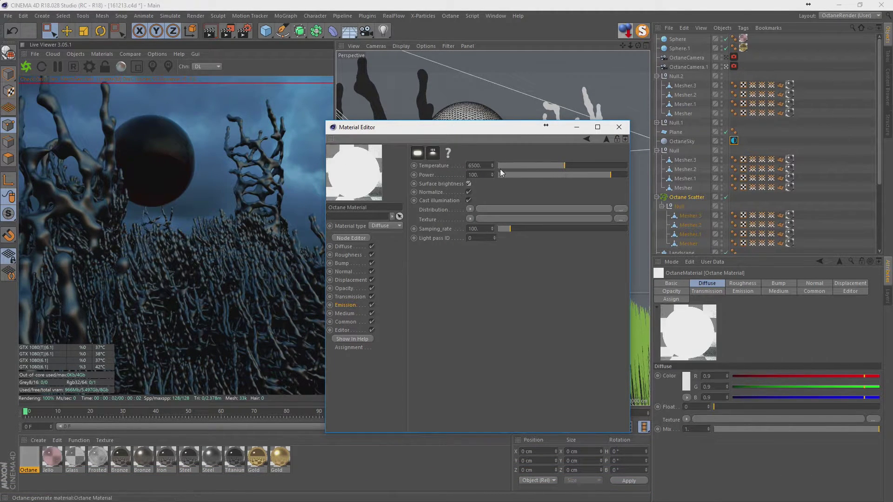
left_click(500, 166)
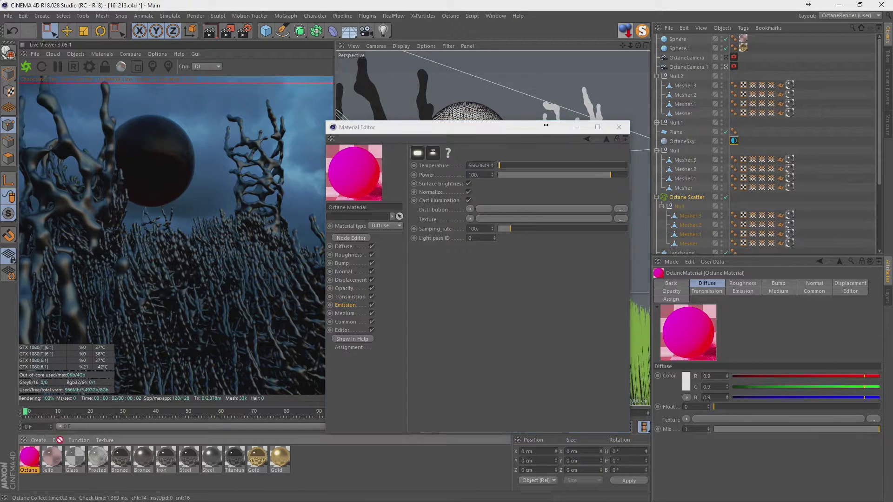
Apply the glowing Octane Material to the sphere and the Glass material to the mesher.
mouse_move(29, 458)
left_mouse_down()
mouse_move(676, 34)
mouse_move(716, 48)
left_mouse_up()
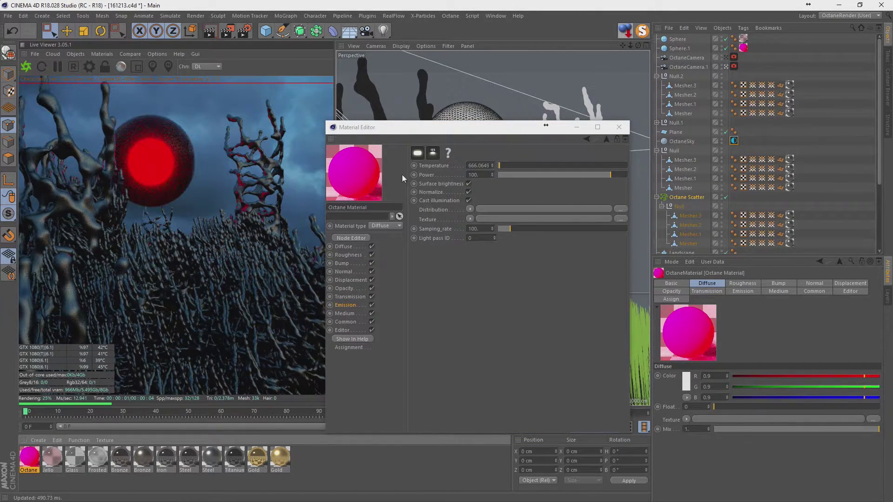
mouse_move(72, 458)
left_mouse_down()
mouse_move(669, 97)
mouse_move(743, 39)
left_mouse_up()
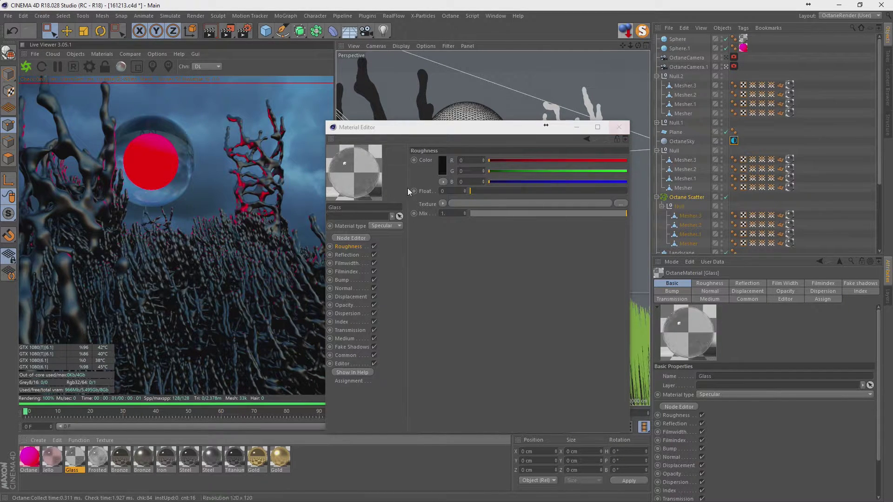
left_click(26, 460)
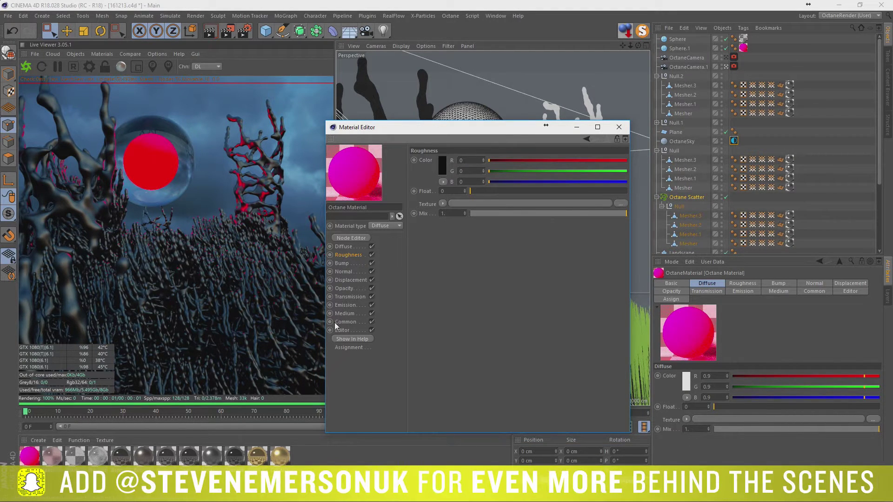
Enable Octane post-processing with bloom 61.95 and glare 12.01, and apply Jello to Sphere.1.
left_click(345, 306)
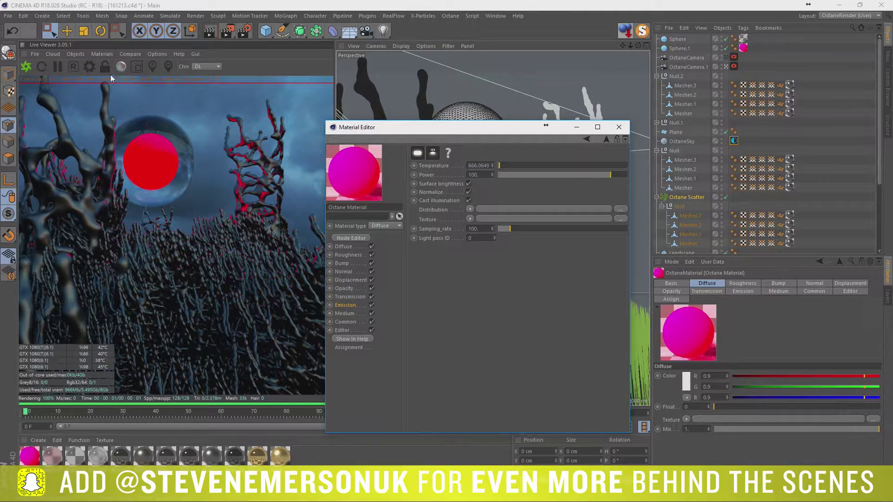
left_click(89, 66)
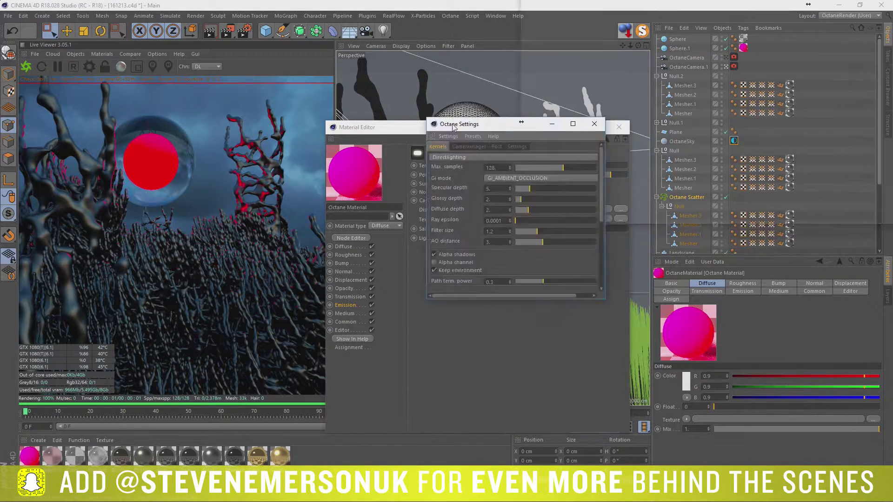
left_click(295, 180)
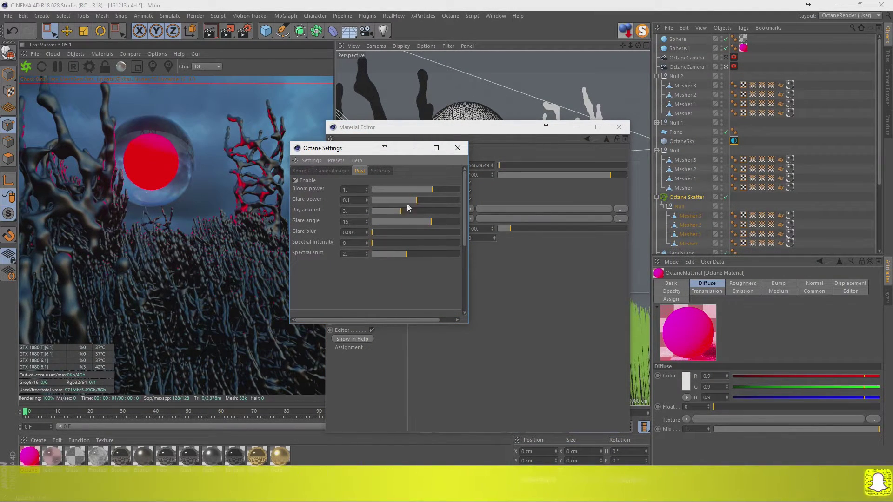
mouse_move(416, 200)
left_mouse_down()
mouse_move(450, 200)
mouse_move(460, 190)
left_mouse_up()
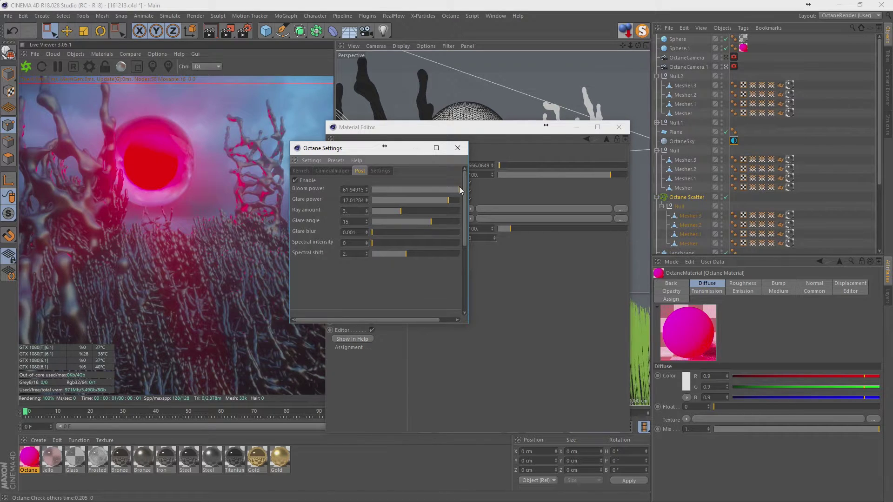
left_click_drag(339, 149, 471, 145)
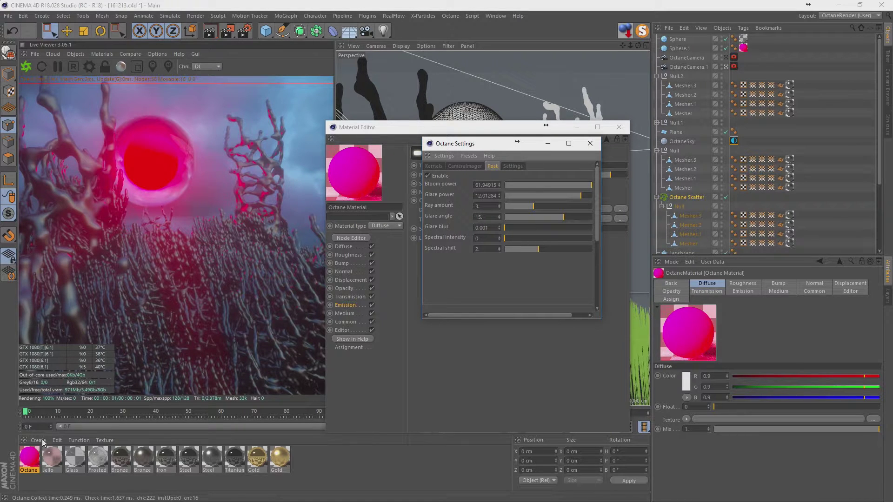
left_click_drag(52, 458, 745, 52)
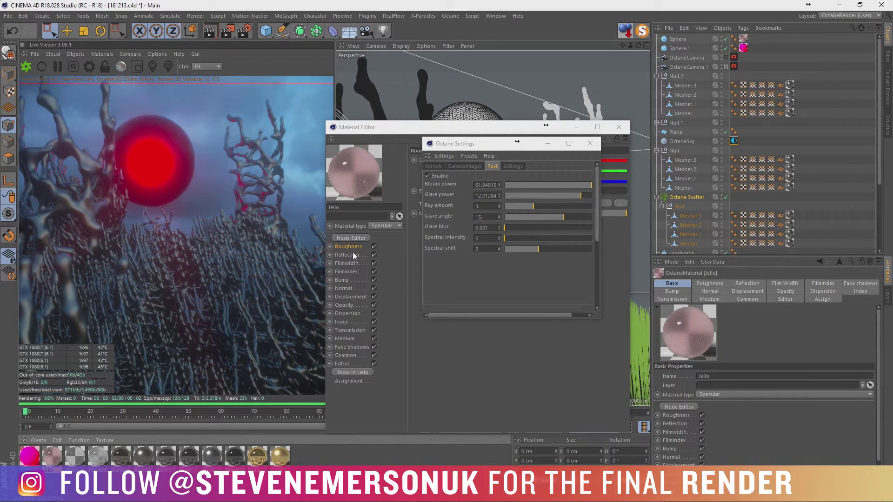
Raise the Octane kernel glossy depth to 10 and diffuse depth to 3.
left_click(431, 166)
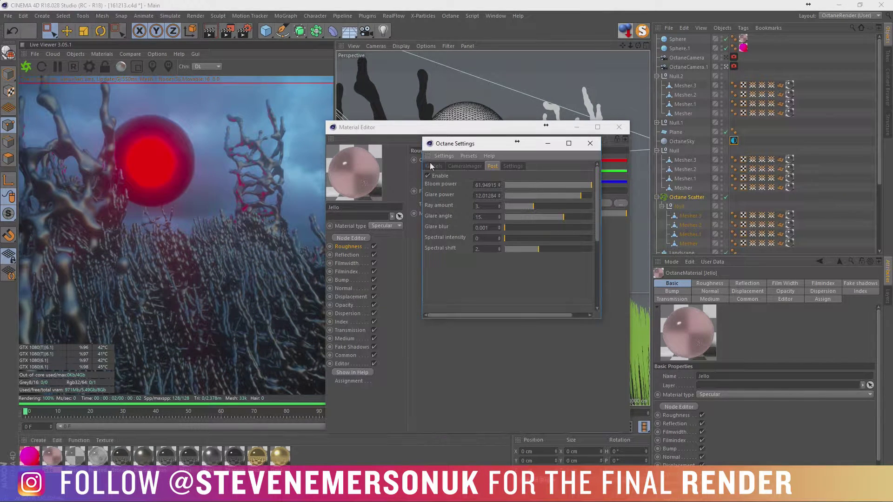
left_click(434, 167)
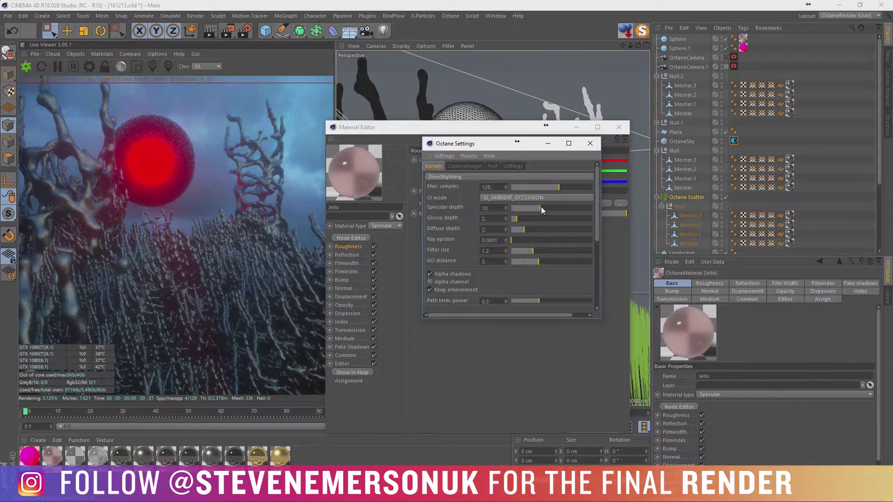
left_click(539, 219)
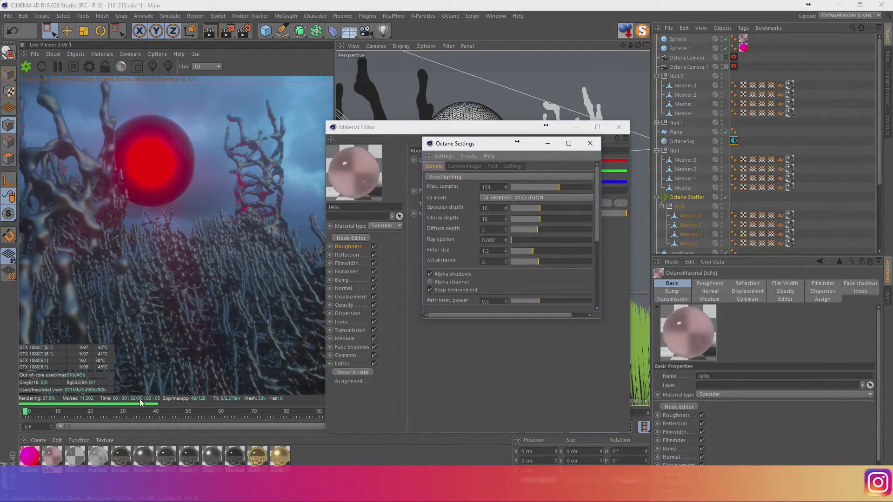
Give the Jello medium density 4 and a pure red absorption colour (R 0.9, G 0, B 0).
left_click(365, 287)
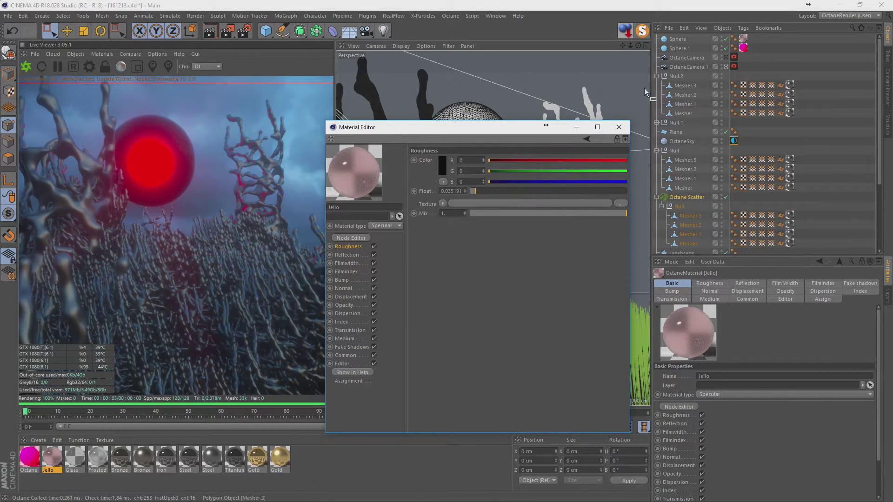
left_click(344, 338)
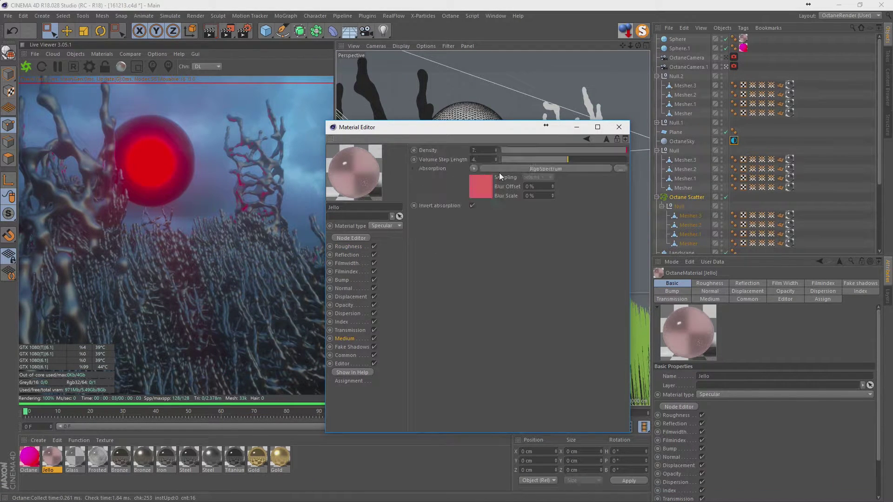
double_click(479, 150)
type("7")
key("Return")
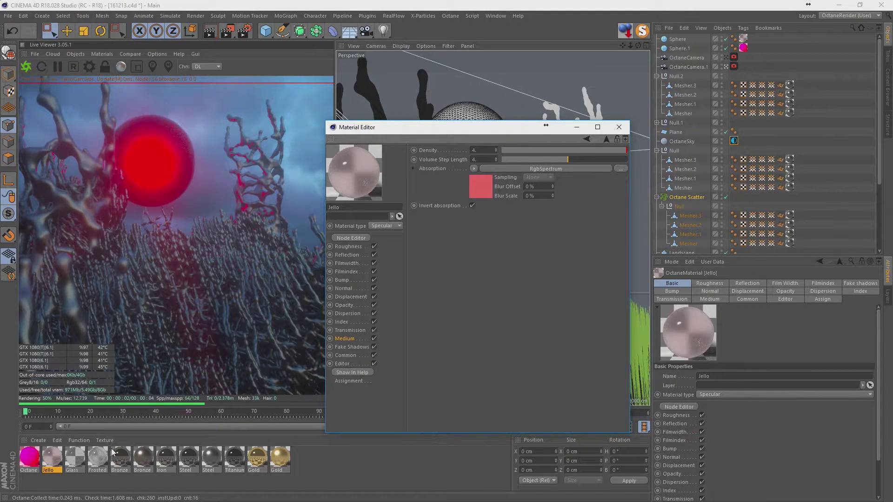
left_click(479, 191)
left_click(442, 160)
left_click(496, 169)
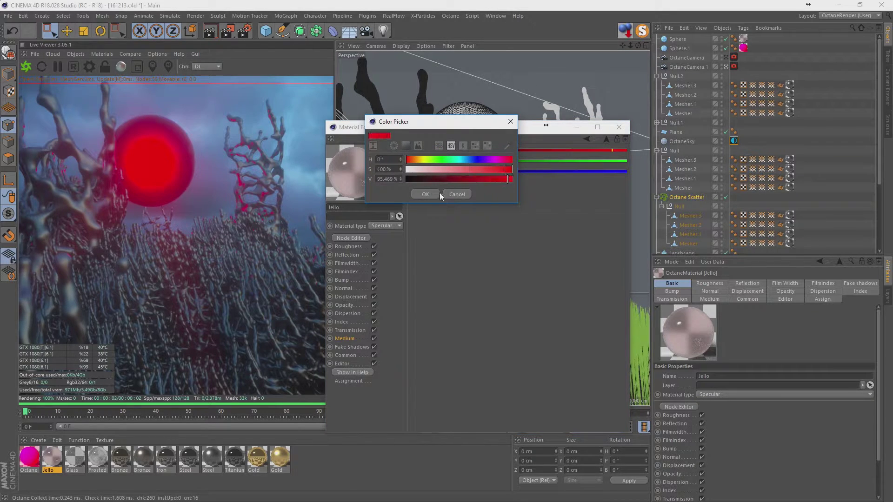
left_click(440, 192)
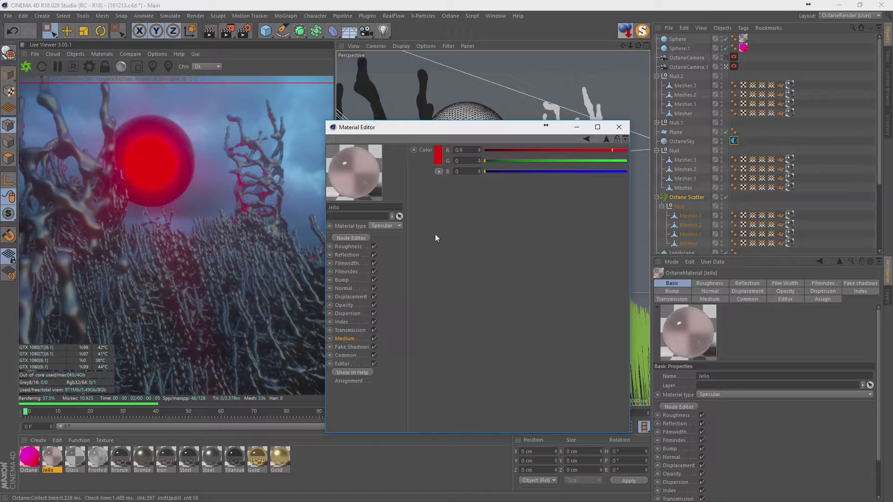
left_click(619, 127)
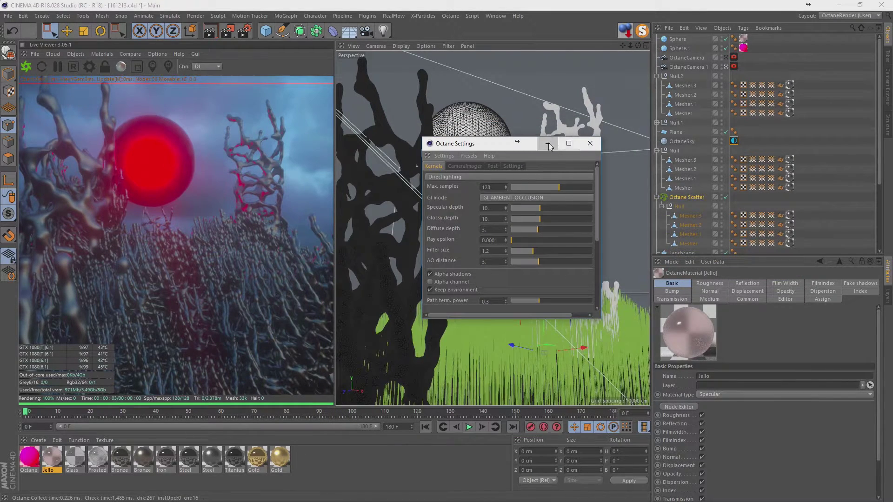
Close the render settings, switch to four viewports, zoom out the top view, and select the sphere.
left_click(590, 143)
middle_click(524, 183)
left_click_drag(630, 45, 618, 47)
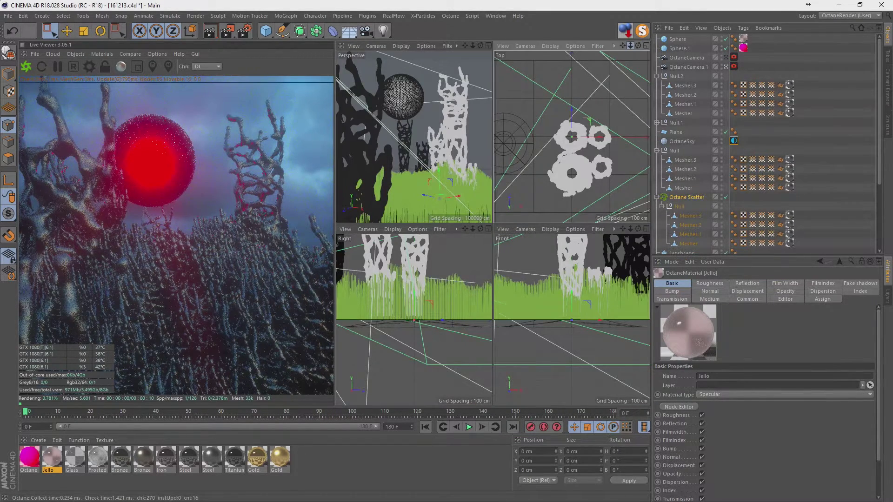
left_click(676, 48)
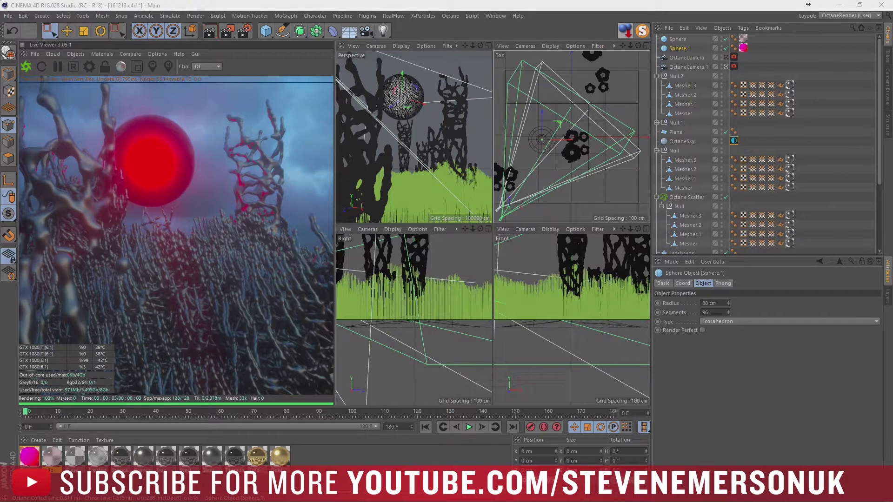
Raise the Octane material's emission temperature to 12000 and refresh the live render.
left_click(25, 457)
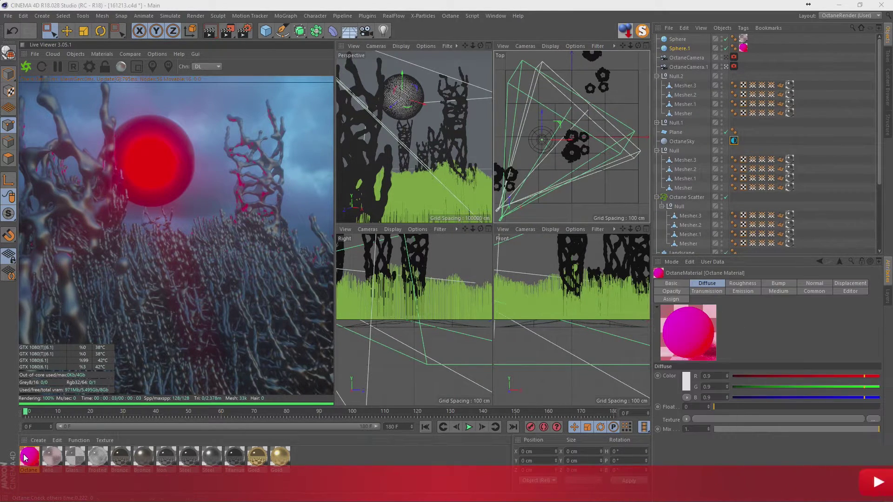
double_click(25, 457)
left_click(349, 297)
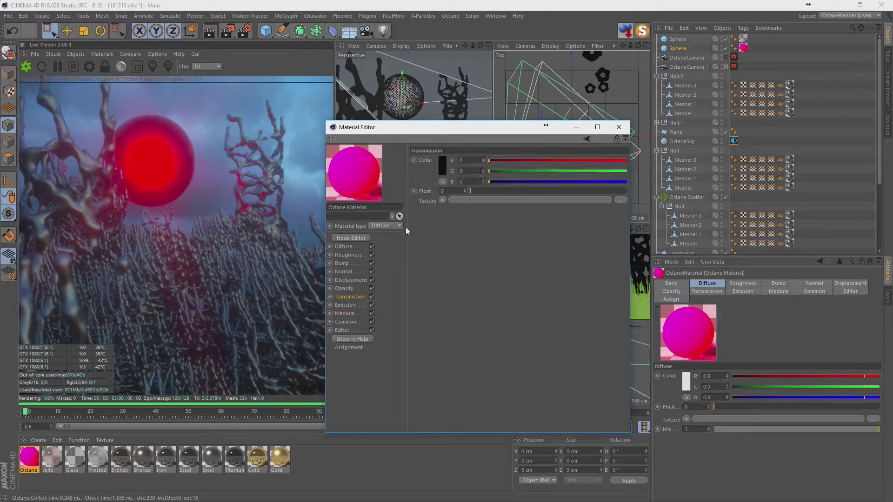
left_click(344, 314)
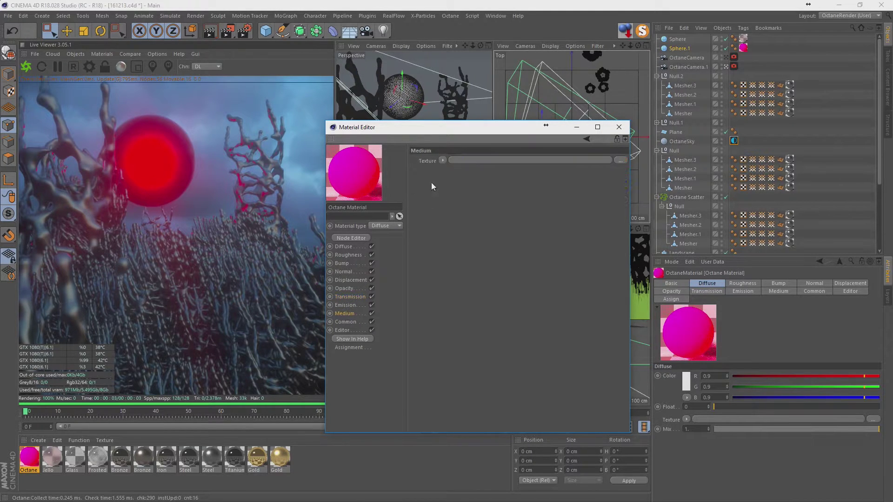
left_click(345, 305)
left_click_drag(531, 166, 627, 167)
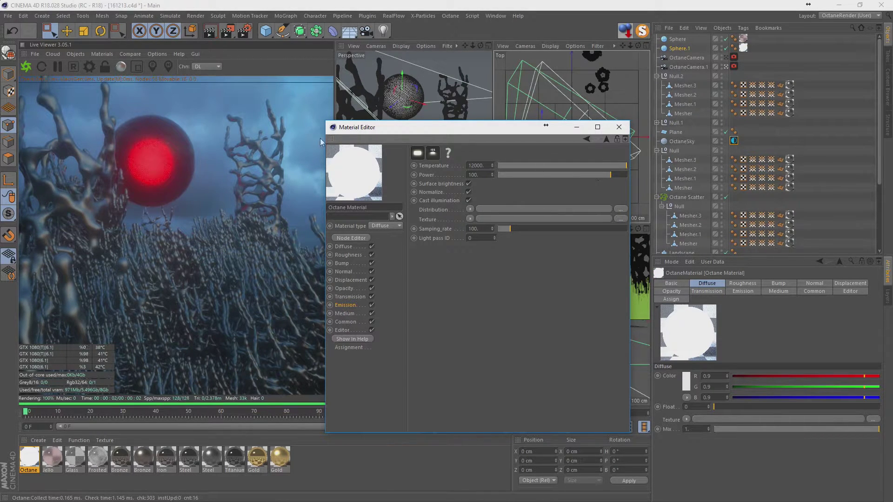
left_click(45, 62)
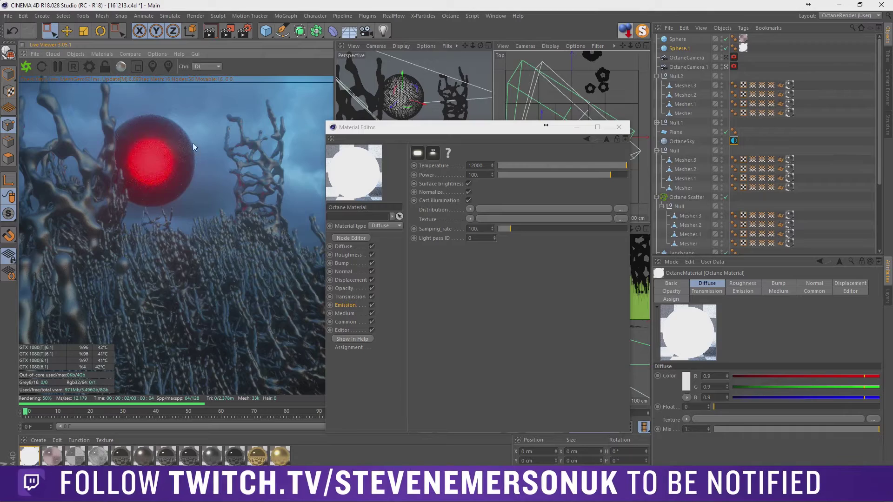
Set the emission power to 1200, then bring it down to about 635.
left_click_drag(602, 175, 626, 175)
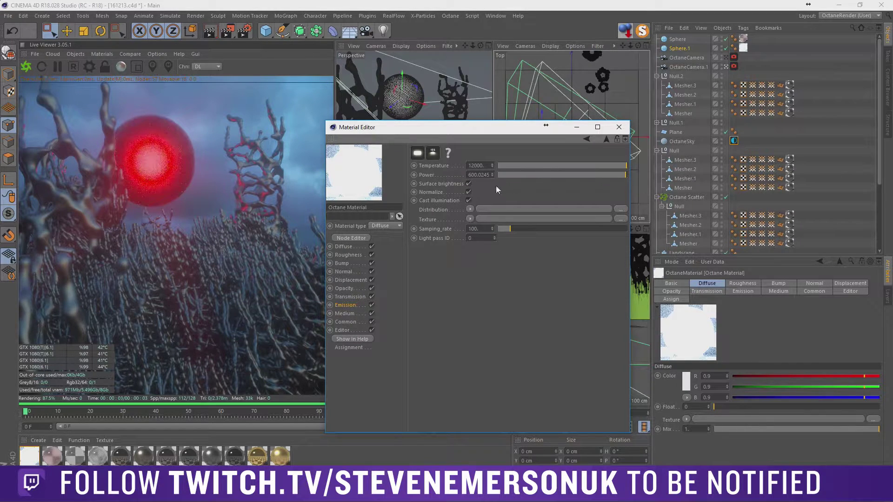
left_click(490, 174)
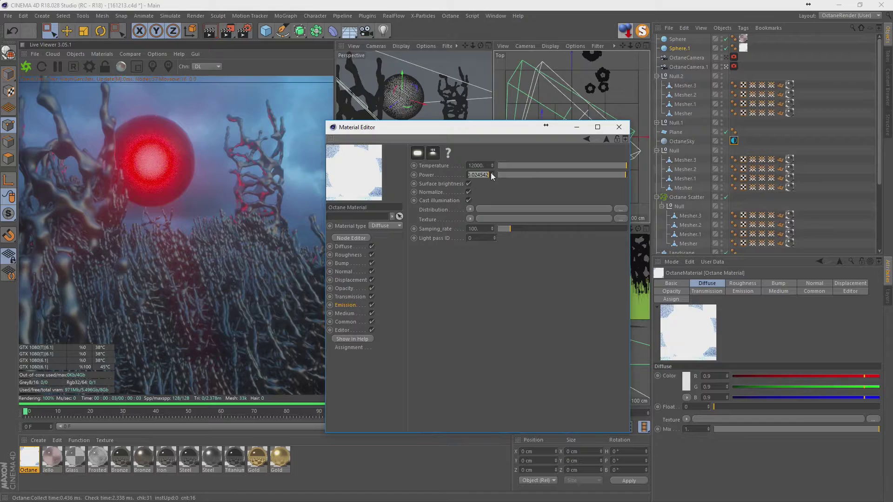
type("1200")
key("Return")
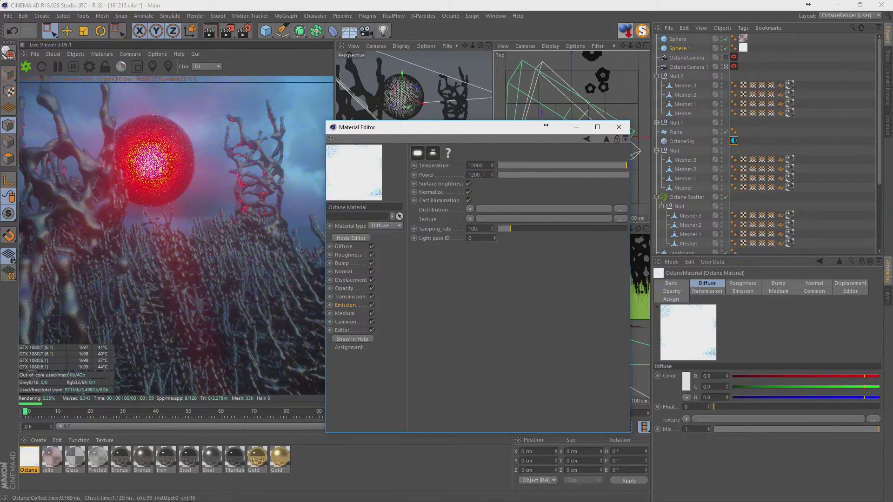
left_click_drag(571, 174, 626, 177)
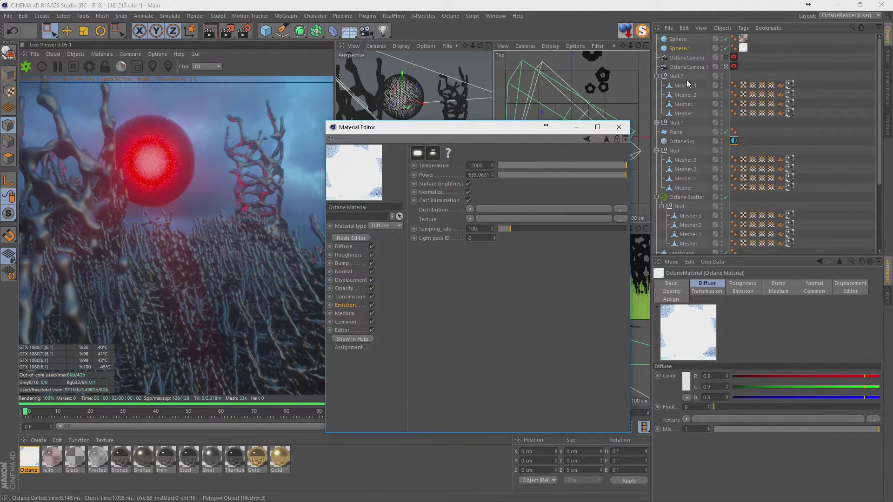
Give the sun sphere a 133 cm radius and lower its emission temperature to about 2658.844.
left_click(683, 49)
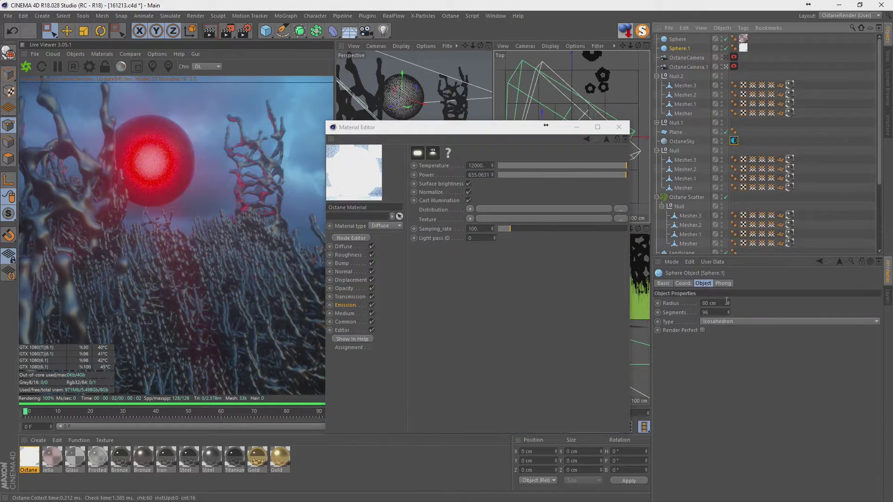
mouse_move(728, 304)
left_mouse_down()
mouse_move(728, 284)
mouse_move(728, 297)
left_mouse_up()
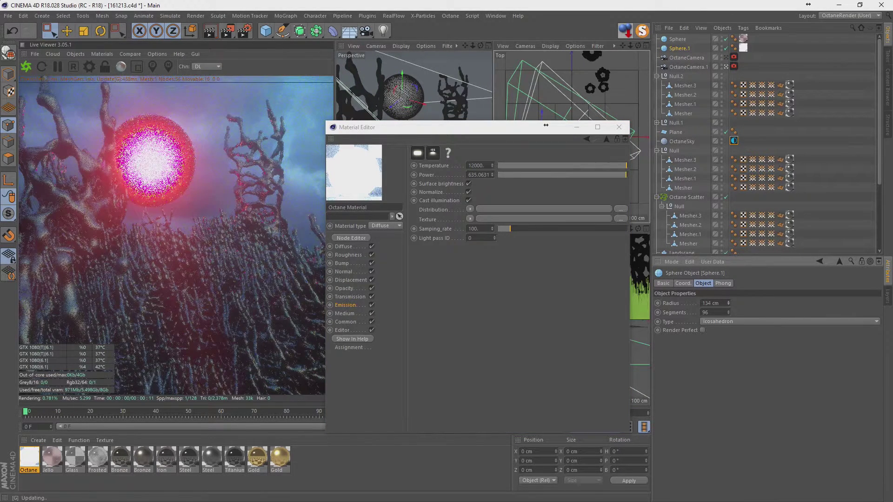
left_click(728, 305)
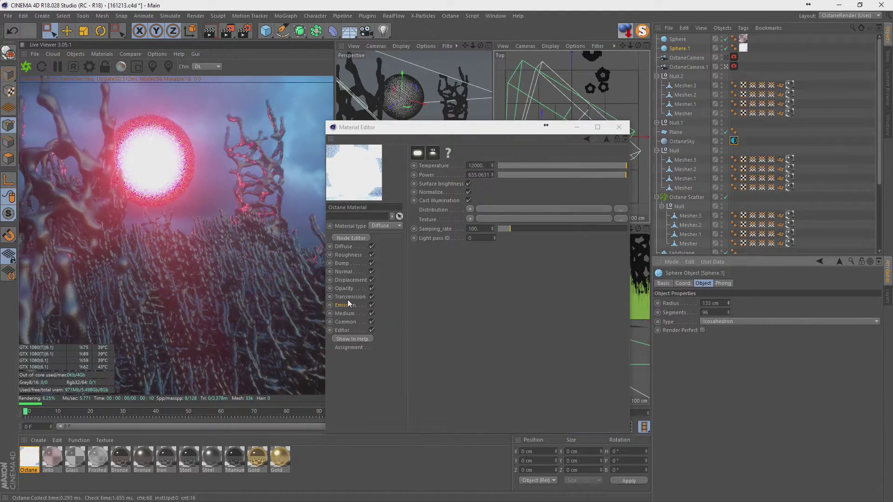
left_click(523, 165)
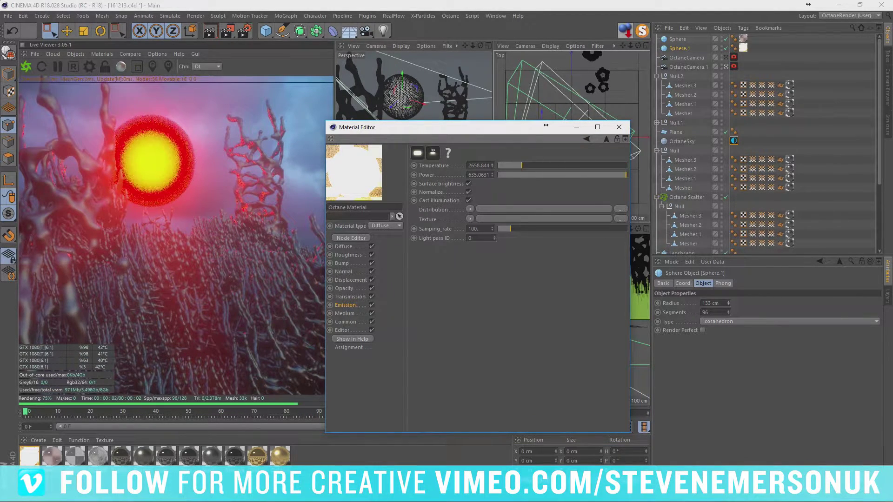
left_click(52, 456)
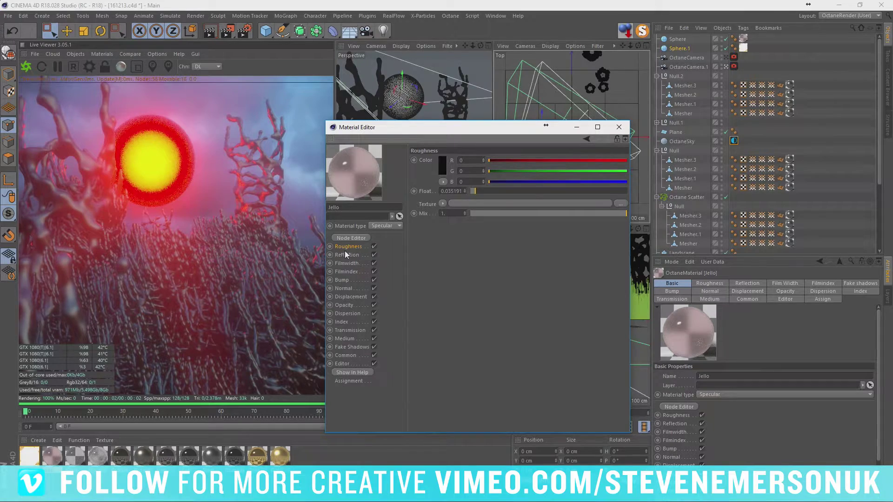
Give Jello roughness 0 and black transmission at about 0.702, then show the sun material.
left_click_drag(473, 191, 448, 199)
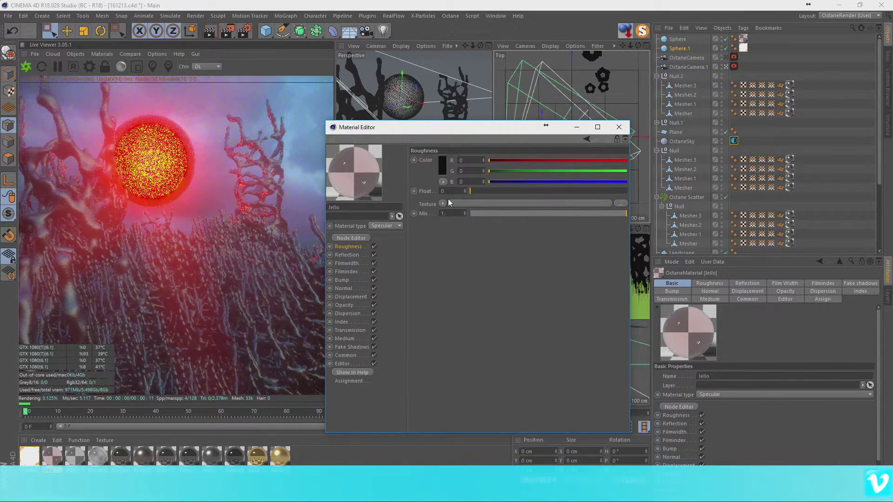
left_click(515, 191)
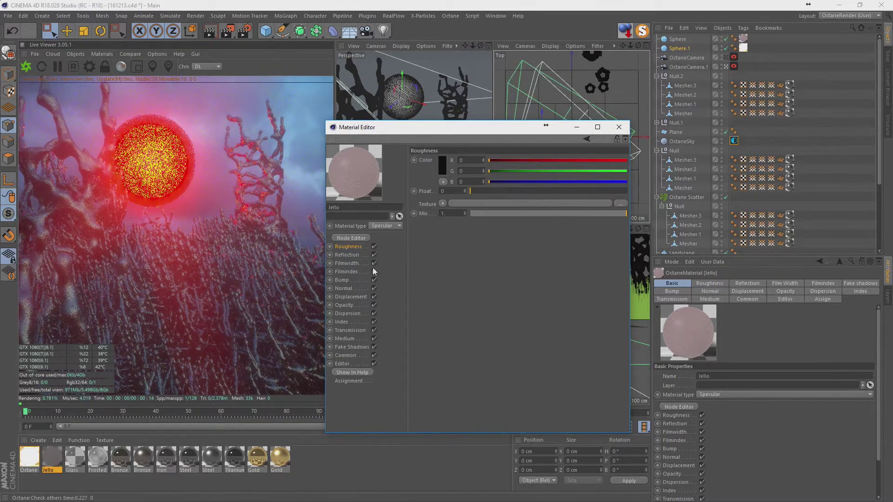
left_click(350, 330)
left_click(443, 174)
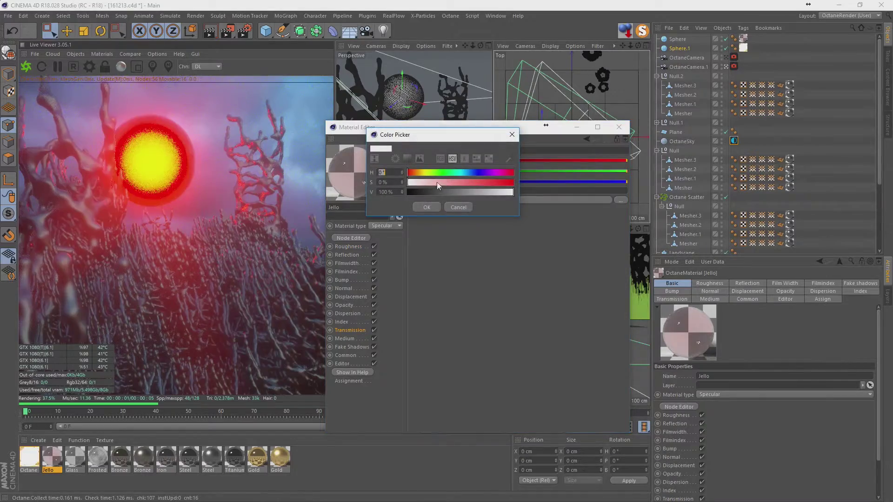
left_click(372, 196)
left_click(429, 206)
left_click_drag(479, 191, 576, 193)
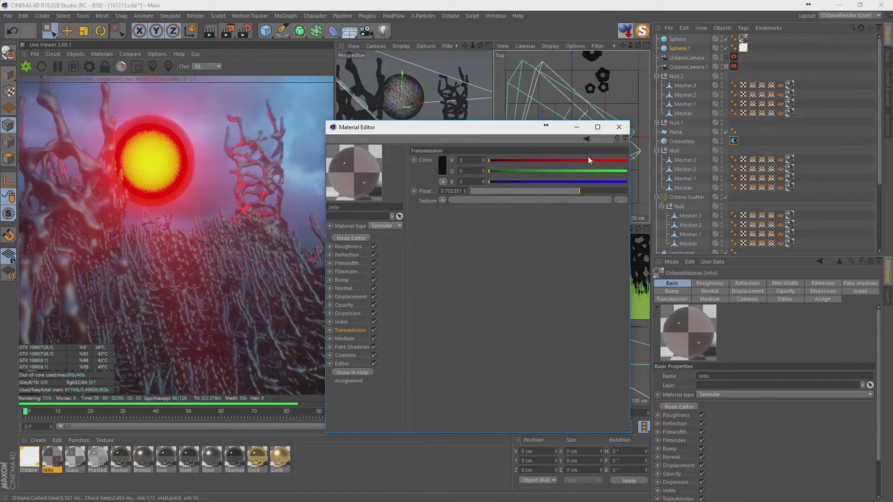
left_click(619, 127)
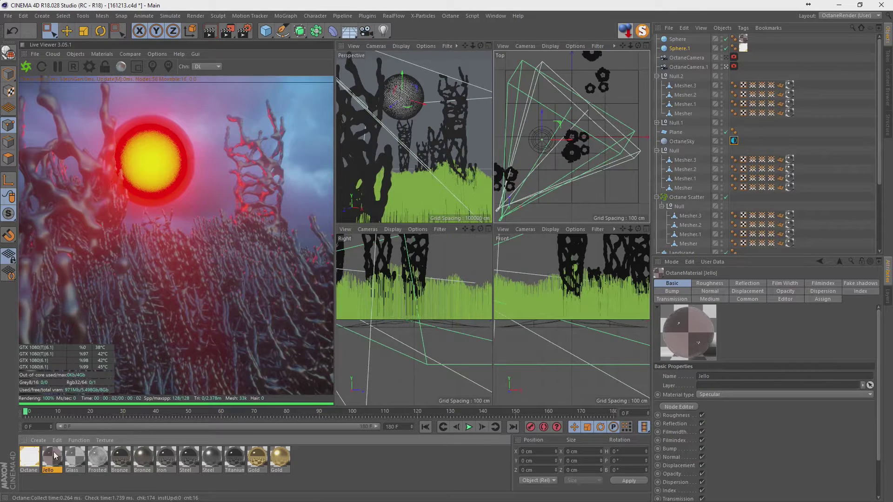
left_click(30, 458)
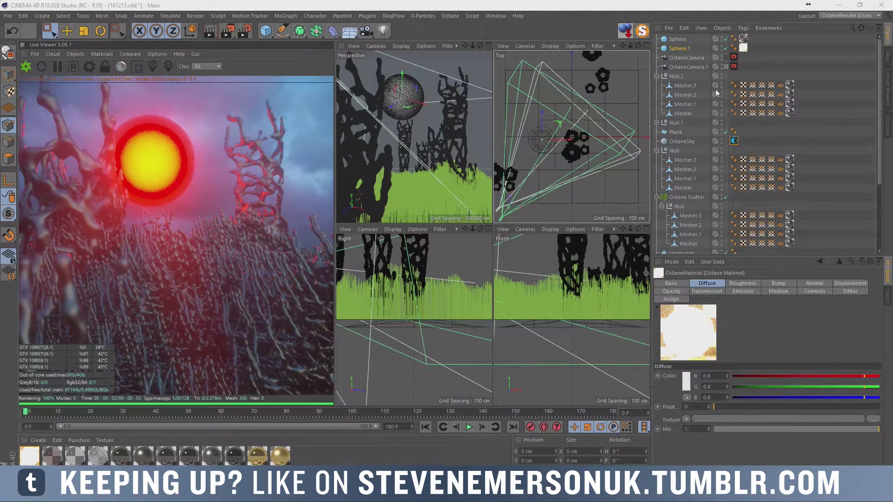
Turn on Octane post-processing and raise bloom power to about 131.6.
left_click(88, 68)
left_click(492, 166)
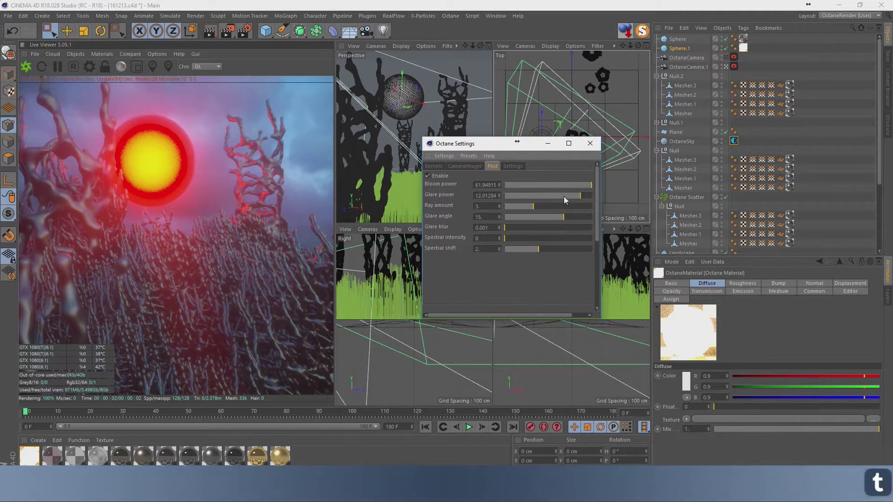
left_click_drag(564, 196, 569, 197)
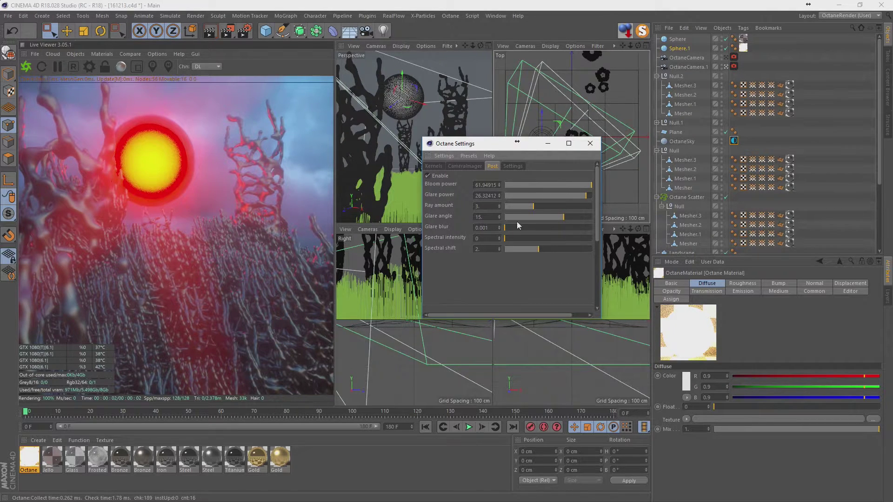
mouse_move(600, 189)
left_mouse_down()
mouse_move(659, 186)
mouse_move(631, 185)
mouse_move(622, 195)
left_mouse_up()
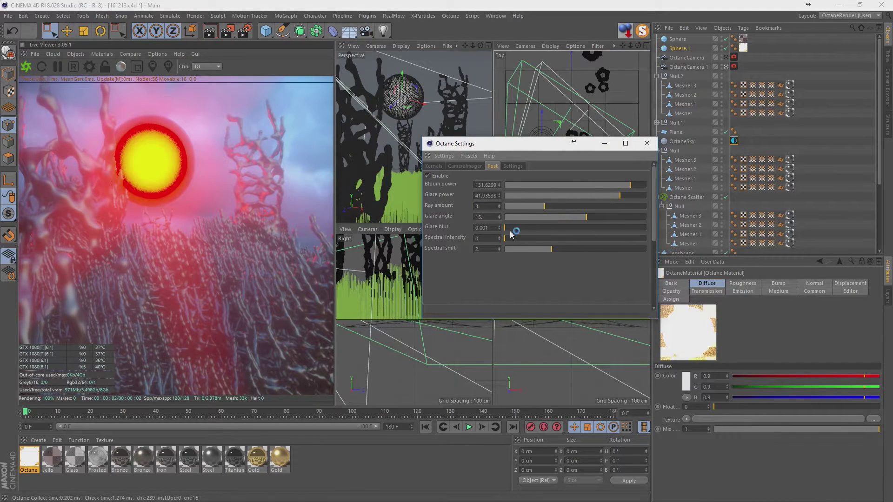
Set glare rays to 1, glare power about 29.1 and glare angle about 23.5.
left_click_drag(544, 206, 503, 209)
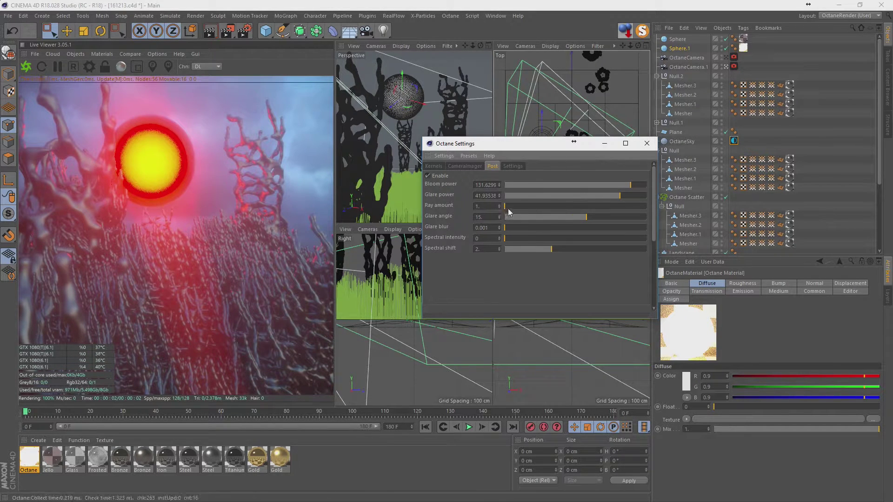
left_click(499, 205)
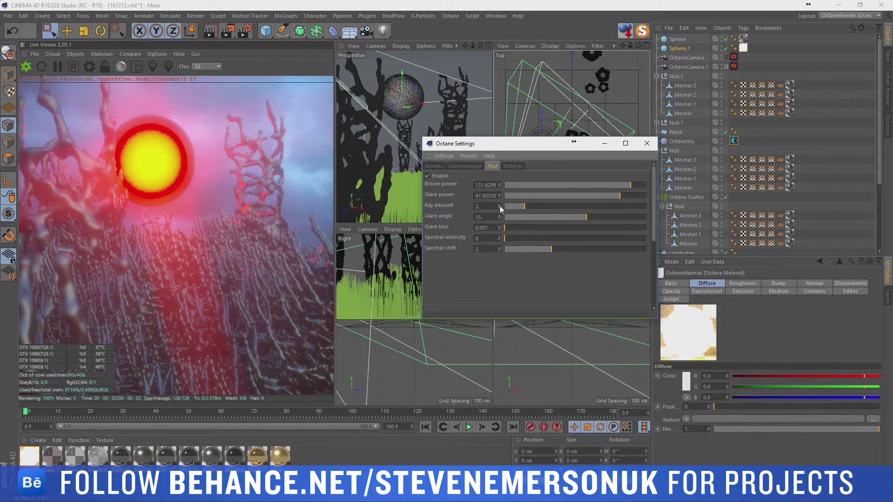
left_click(500, 208)
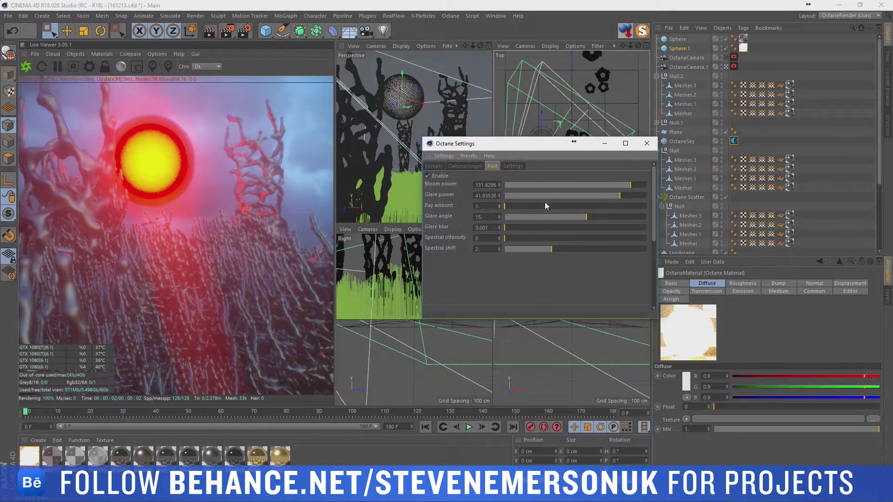
mouse_move(581, 217)
left_mouse_down()
mouse_move(537, 220)
mouse_move(593, 216)
left_mouse_up()
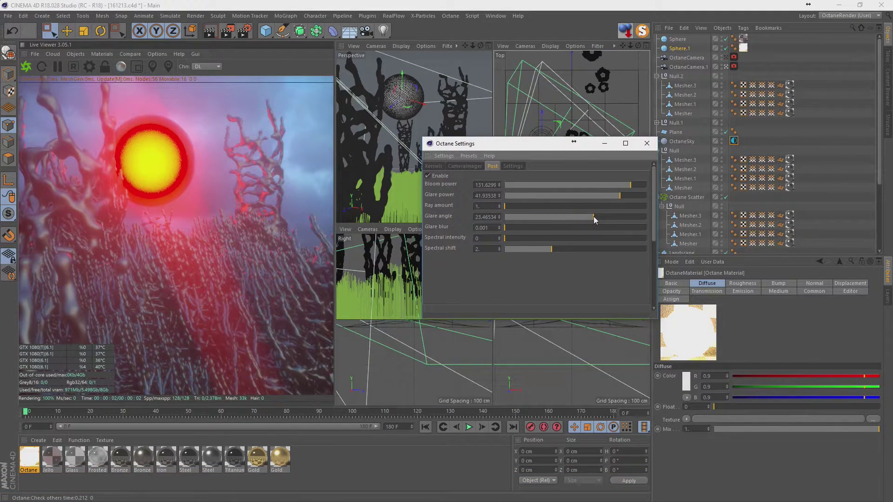
left_click(623, 195)
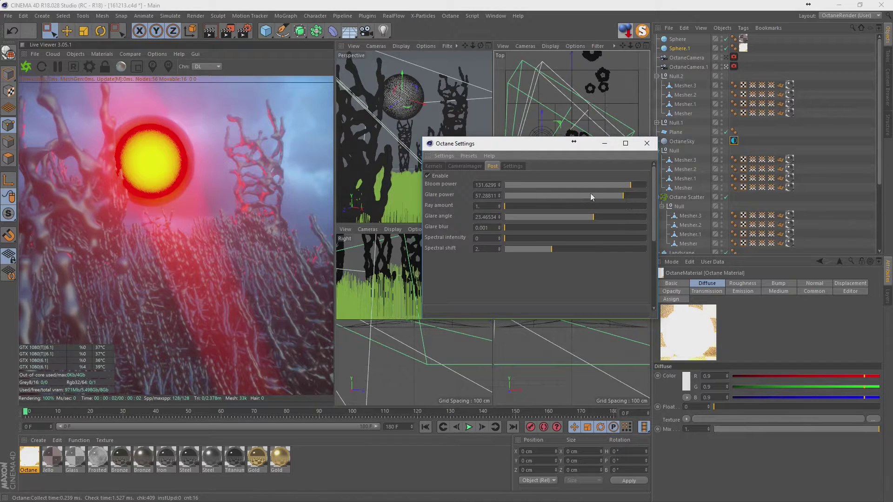
mouse_move(576, 223)
left_mouse_down()
mouse_move(555, 216)
mouse_move(596, 215)
mouse_move(588, 214)
mouse_move(617, 197)
left_mouse_up()
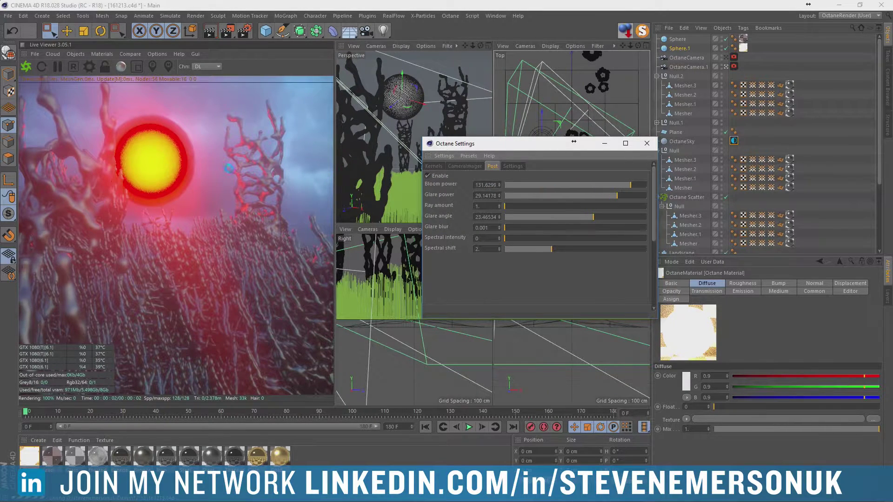
Raise Octane kernel max samples to 3072 (2048+1024), then close settings and save the scene.
left_click(106, 69)
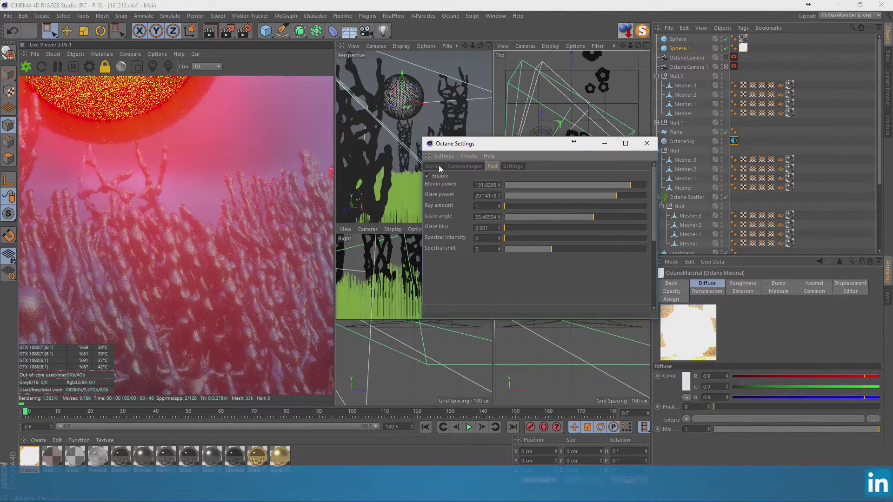
left_click(435, 166)
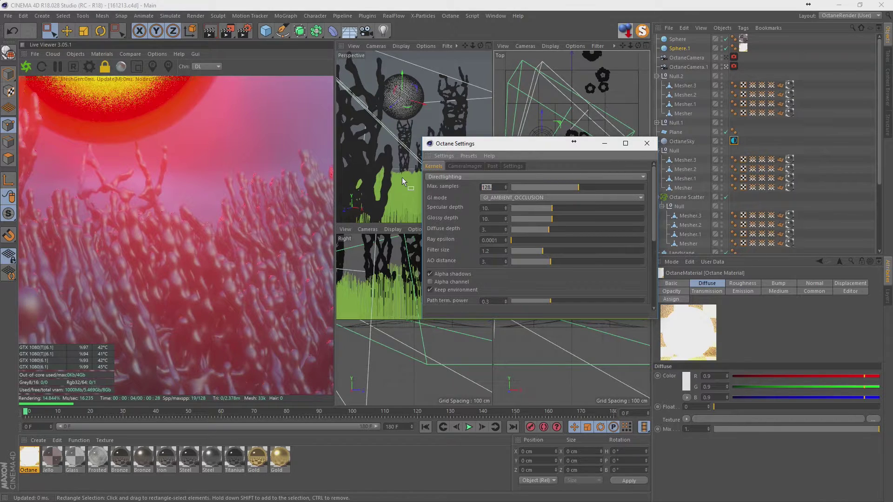
key("BackSpace")
key("BackSpace")
key("BackSpace")
type("2048")
key("Return")
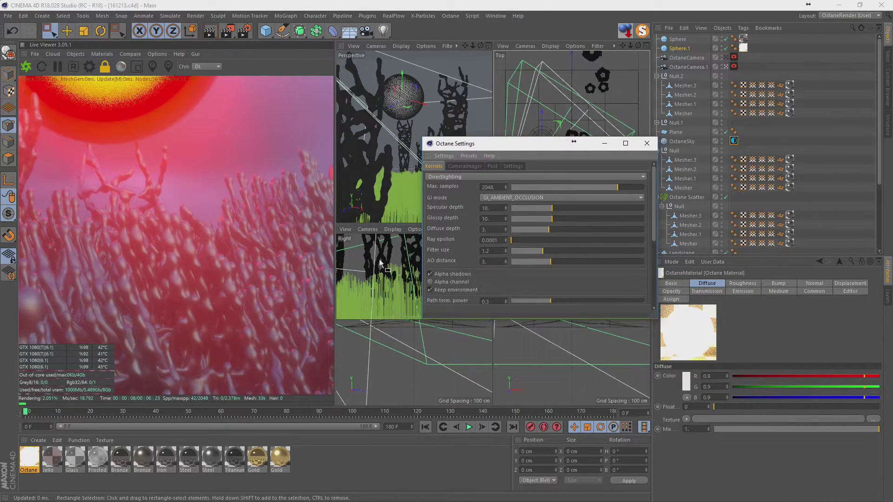
left_click(495, 188)
type("+2")
type("1024")
key("Return")
left_click(646, 142)
key("ctrl+s")
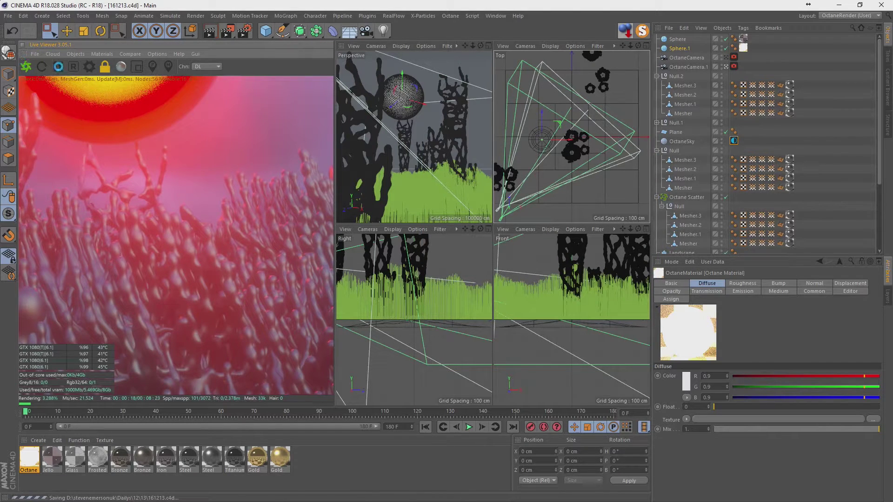
Point the render's save path to the Dailys\12\13 folder.
left_click(251, 35)
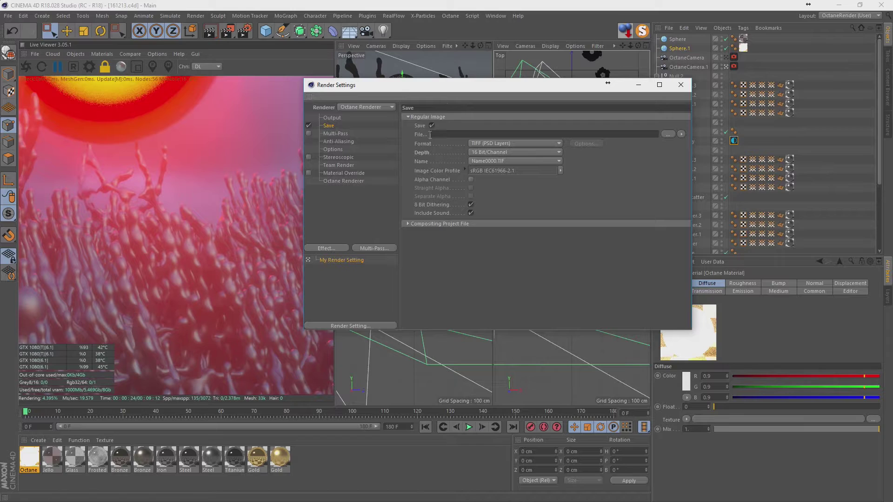
left_click_drag(471, 91, 392, 92)
left_click(263, 120)
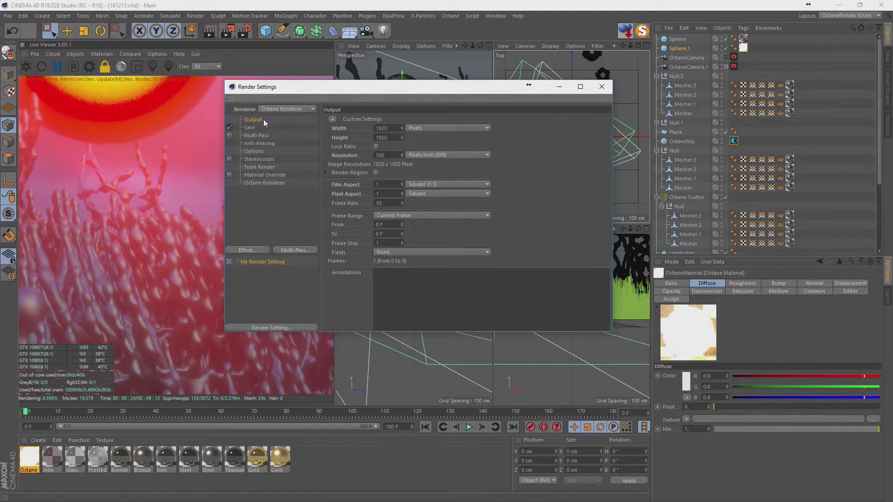
left_click(275, 128)
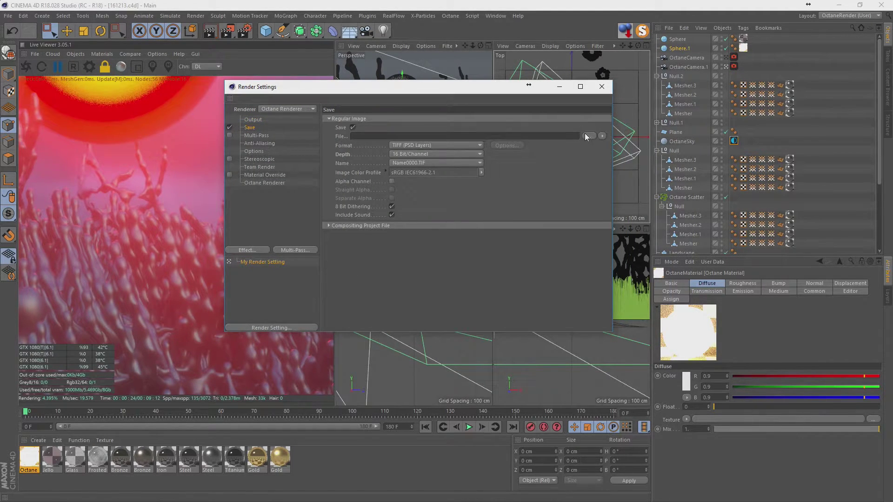
left_click(582, 133)
left_click(476, 117)
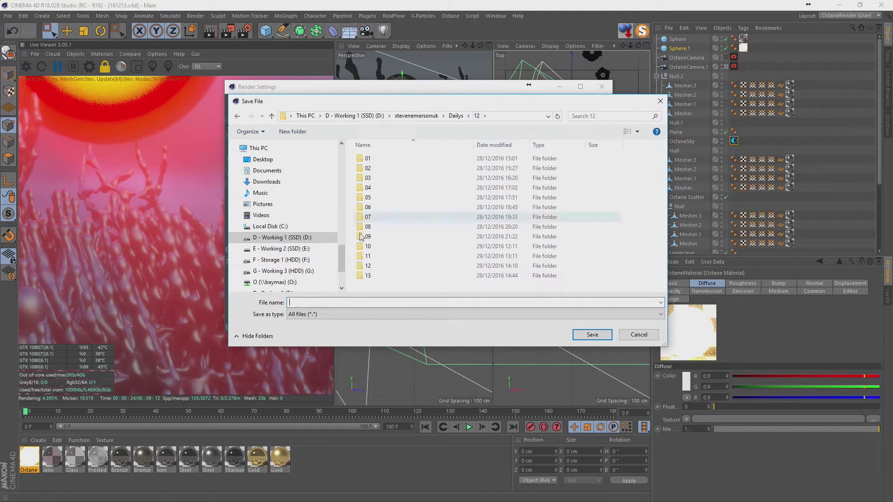
double_click(379, 276)
Create an 'export' folder there and set the output file name to 161213.
left_click(289, 131)
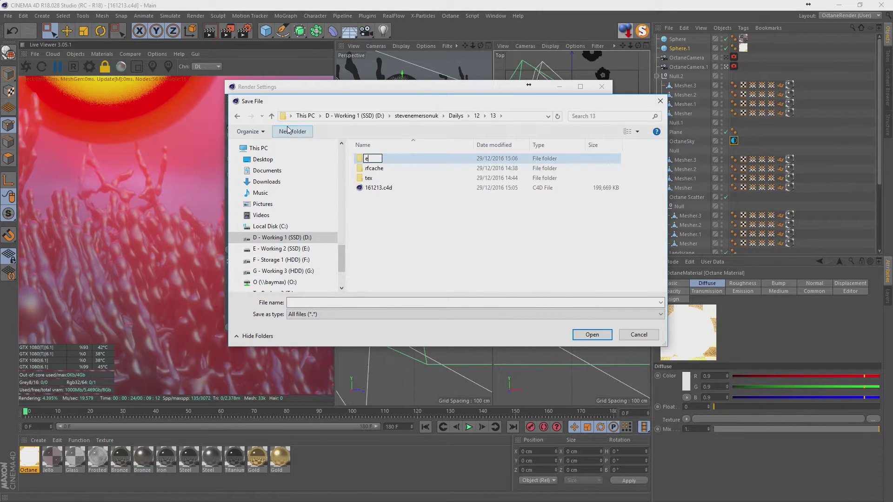
type("expor")
key("Return")
key("Return")
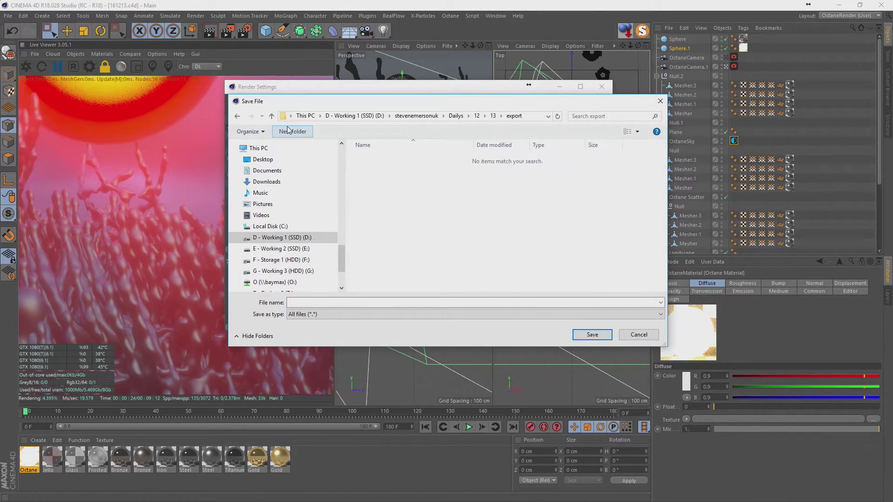
type("1612")
type("13")
key("Return")
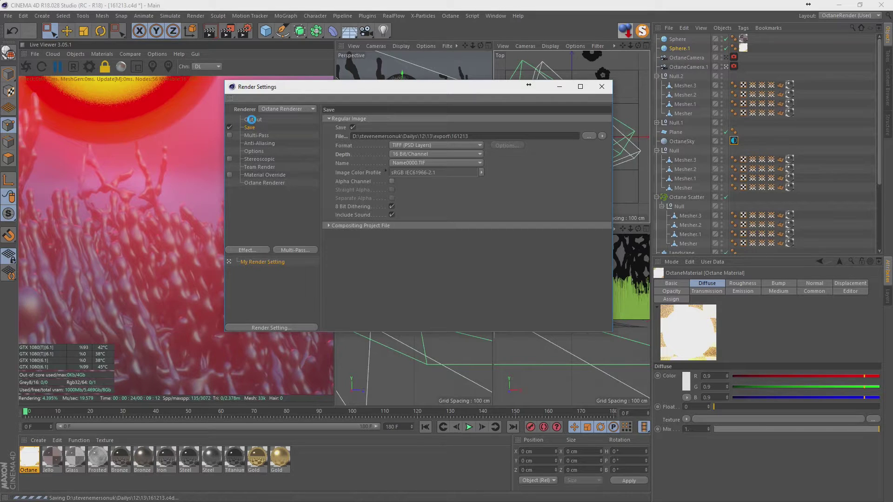
left_click(253, 120)
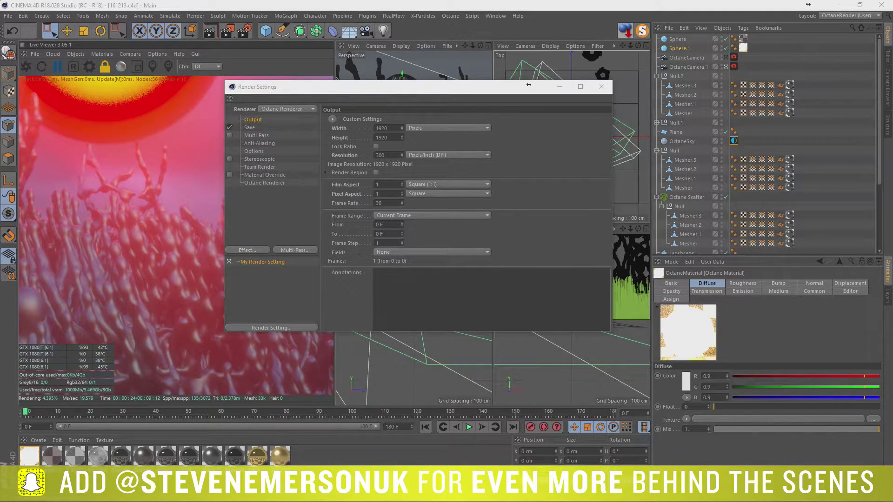
Render the final 1920×1920 Octane image to the Picture Viewer as 161213.tif.
key("shift+r")
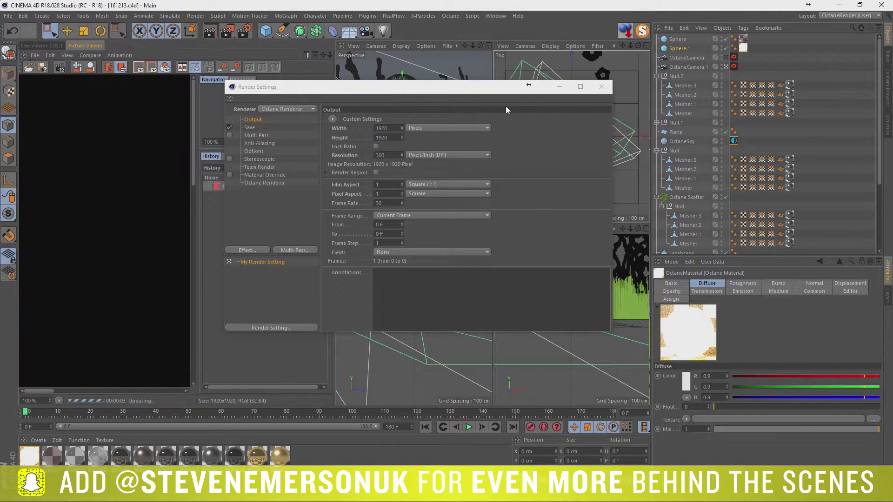
left_click(601, 86)
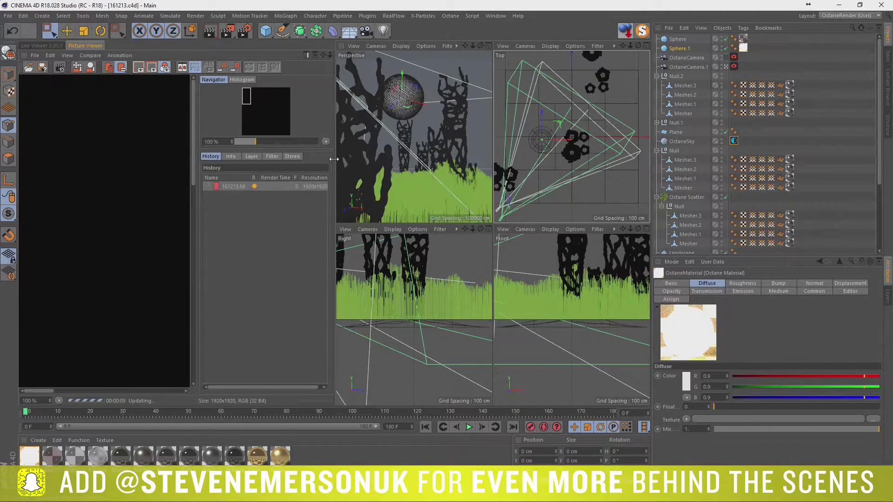
left_click_drag(334, 159, 475, 174)
middle_click(514, 154)
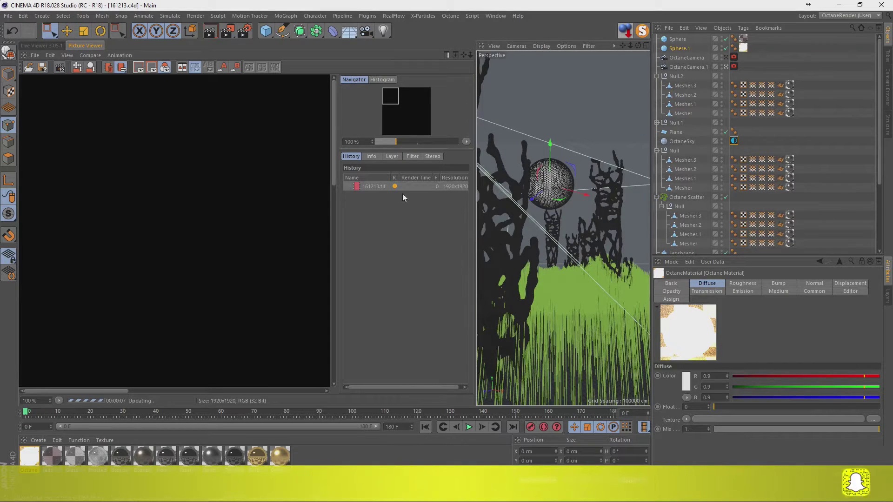
left_click(59, 401)
left_click(80, 302)
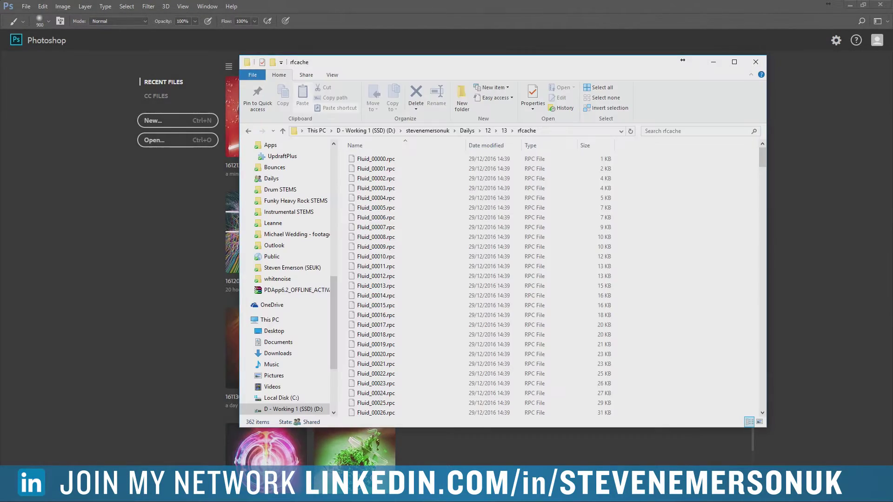
Load 161213.tif from the export folder into Photoshop as a 16-bit RGB document.
key("alt+Up")
double_click(371, 168)
left_click_drag(372, 167, 47, 85)
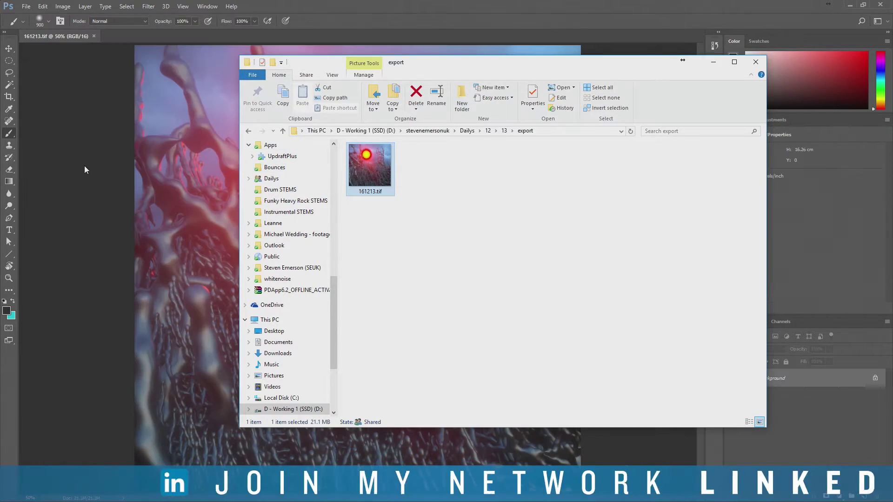
left_click(85, 166)
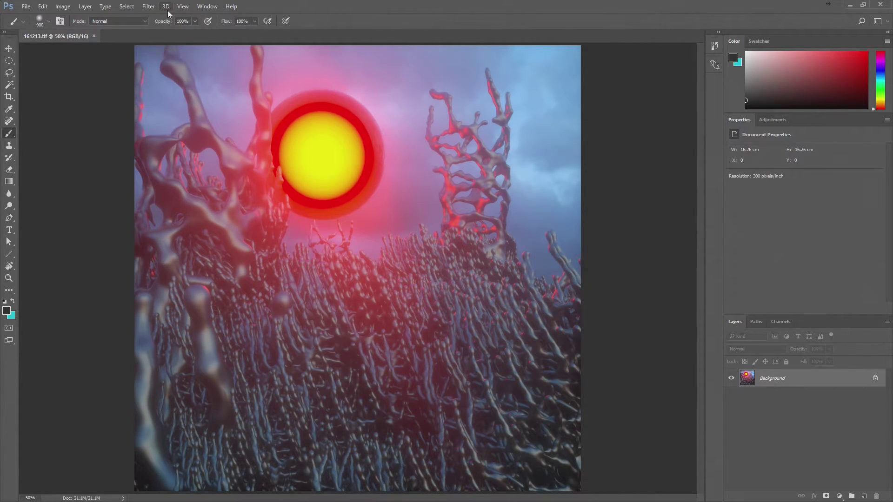
Run Filter > Nik Collection > Analog Efex Pro 2 on 161213.tif.
left_click(149, 7)
mouse_move(165, 202)
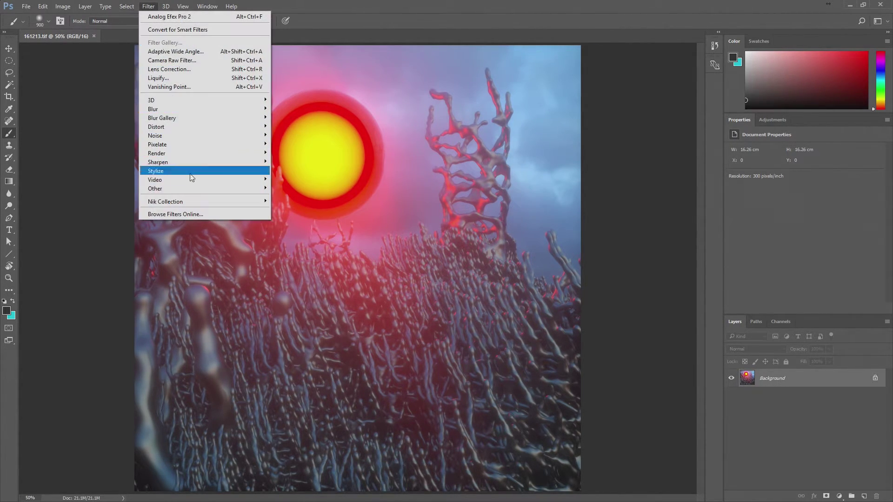
left_click(298, 201)
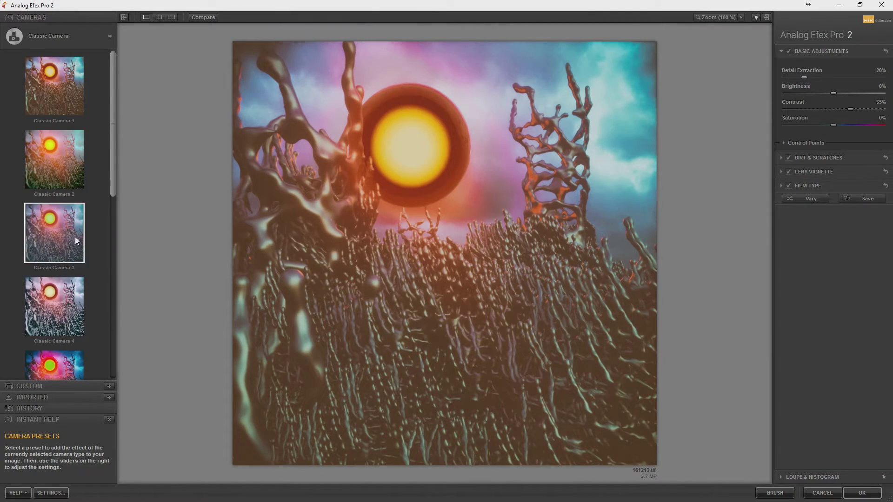
Apply the Classic Camera 8 preset and switch to Build a camera mode.
mouse_move(115, 171)
left_mouse_down()
mouse_move(124, 296)
mouse_move(113, 334)
left_mouse_up()
left_click(110, 307)
left_click(62, 301)
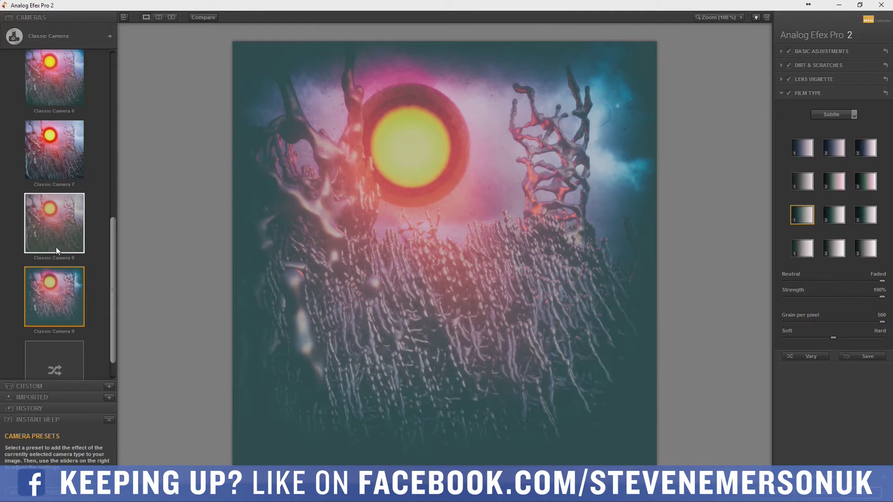
left_click(56, 249)
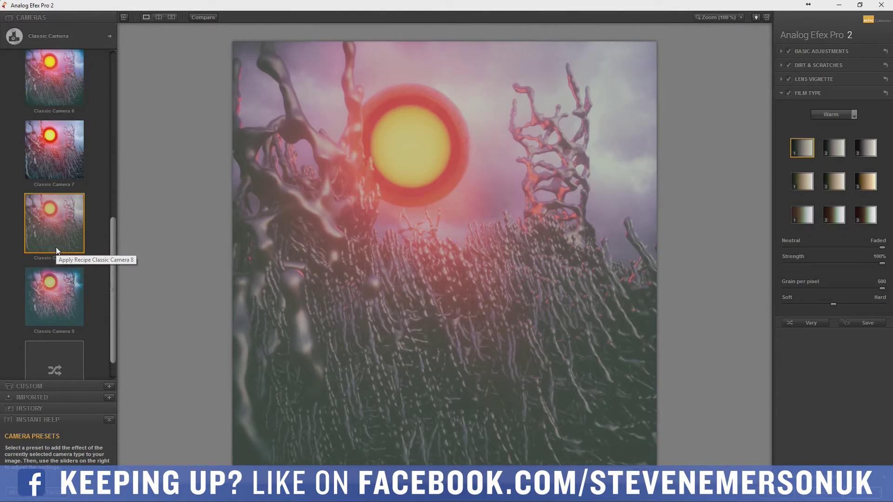
left_click(110, 37)
left_click(278, 254)
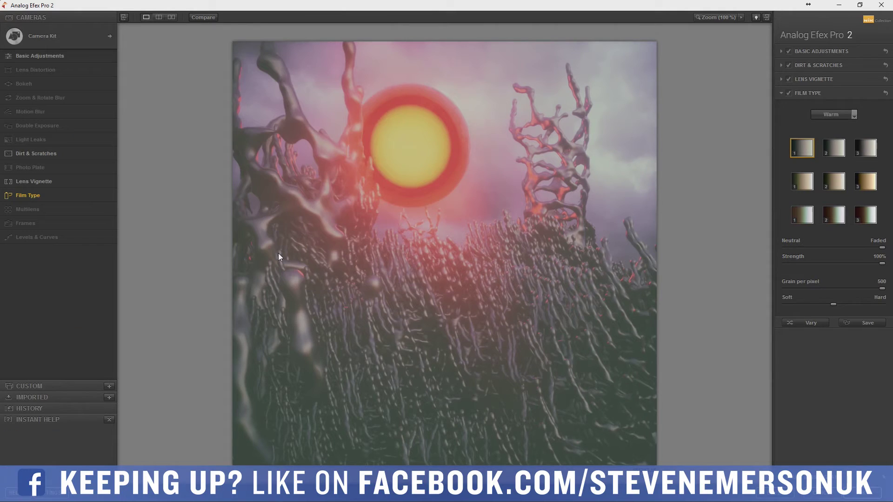
Turn off Dirt & Scratches, pick a cool film type swatch, and show Basic Adjustments.
left_click(789, 65)
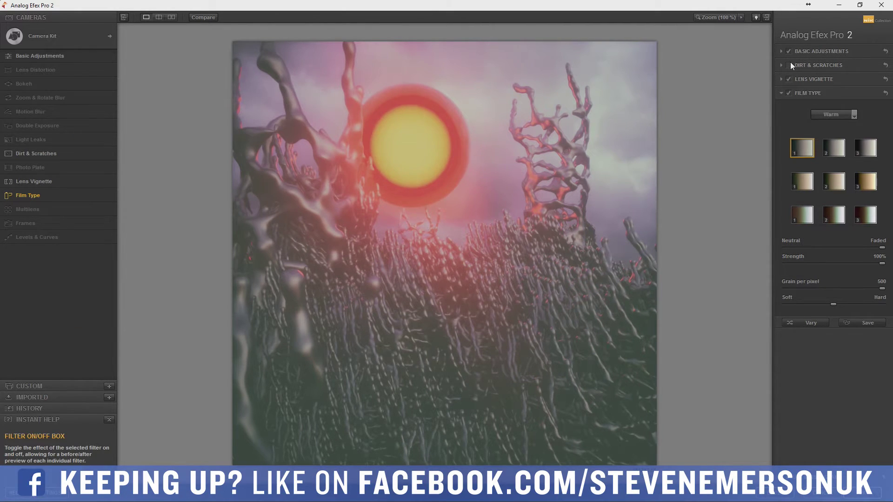
left_click(808, 92)
left_click(811, 93)
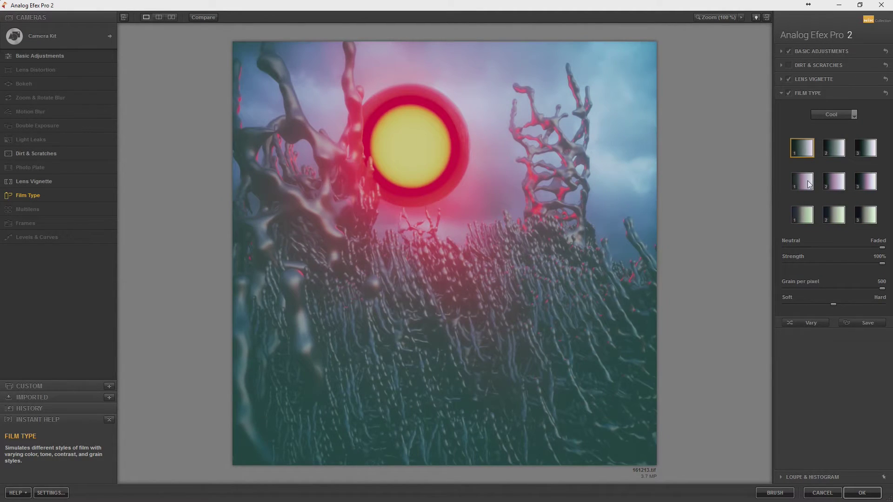
left_click(809, 184)
left_click(809, 215)
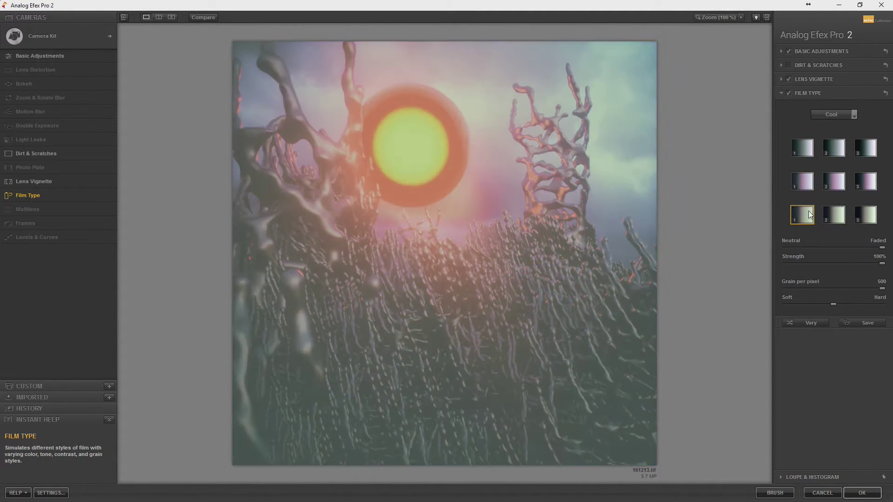
left_click(809, 186)
left_click(812, 50)
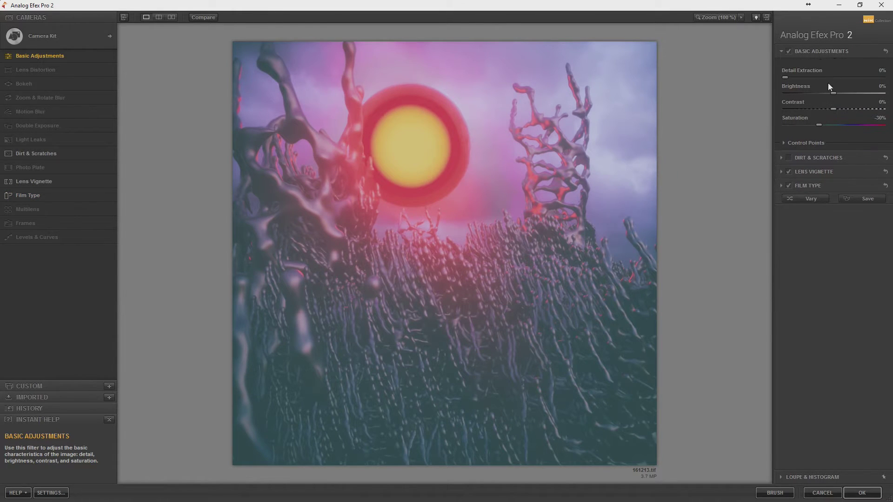
Slightly raise detail and saturation, and lower contrast and brightness.
left_click_drag(785, 77, 791, 76)
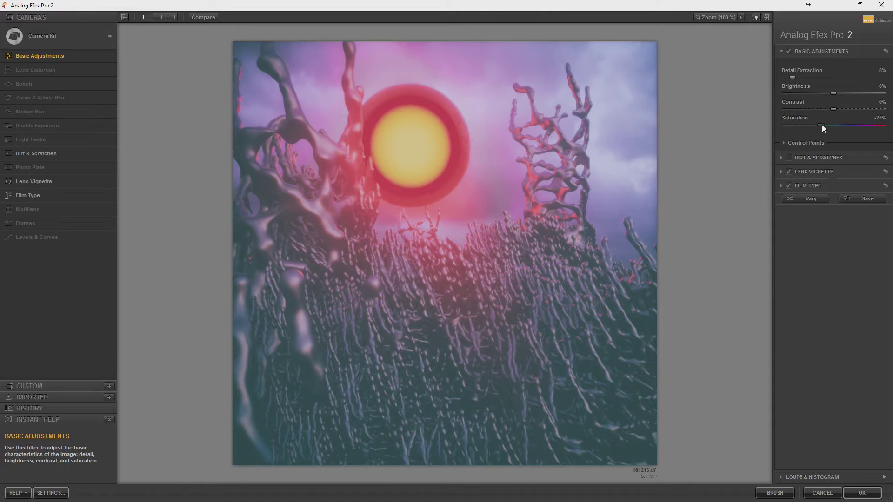
left_click_drag(821, 126, 838, 126)
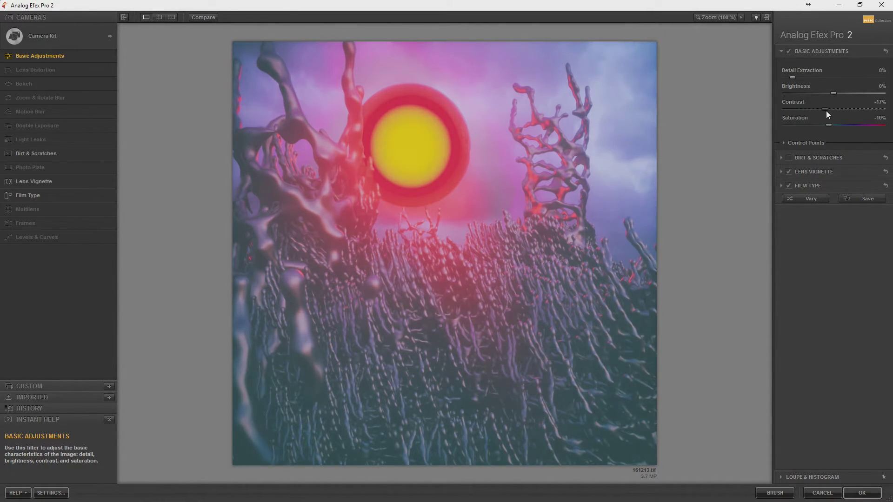
left_click(821, 113)
left_click_drag(836, 93, 832, 95)
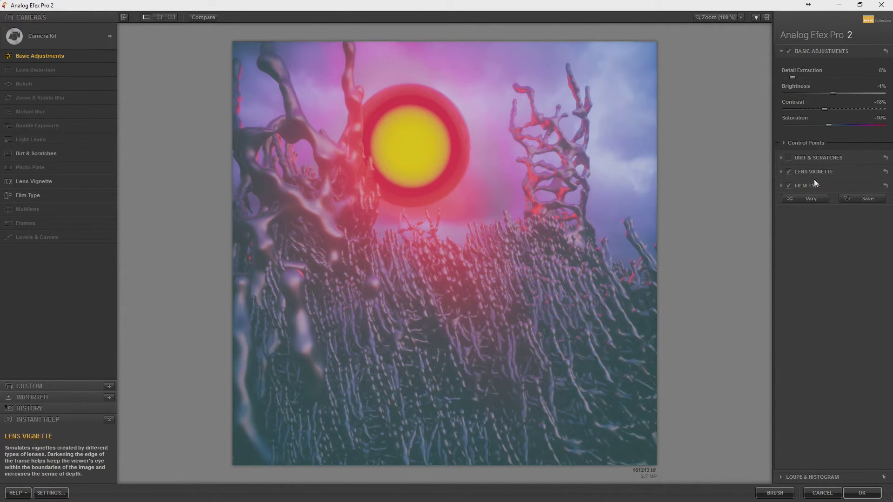
Set the lens vignette to size 100% and amount -15%, centred under the sun.
left_click(807, 169)
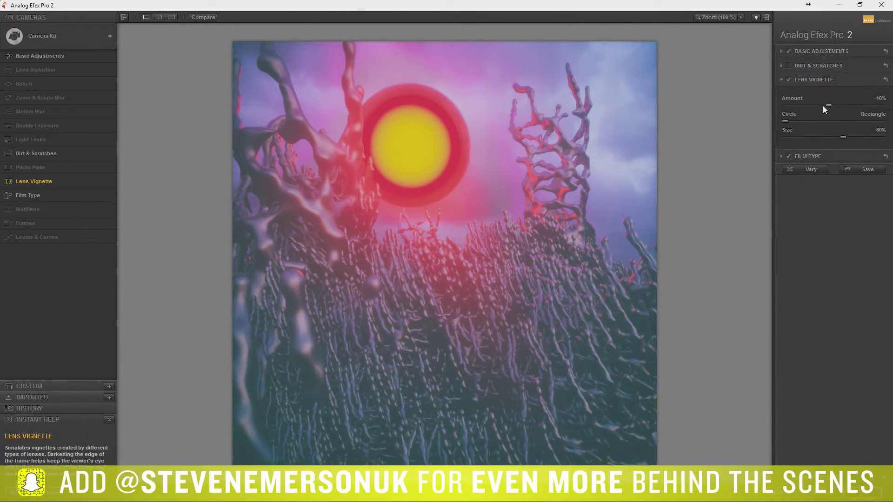
left_click_drag(827, 104, 823, 105)
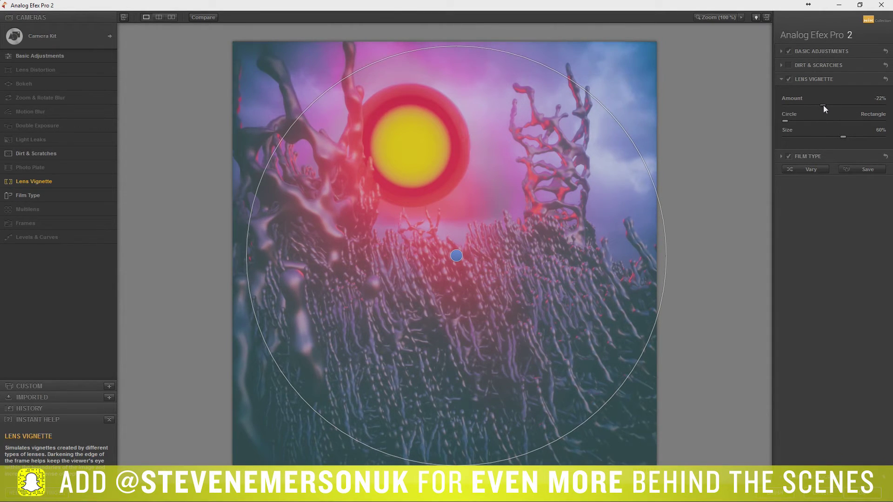
left_click_drag(621, 124, 533, 204)
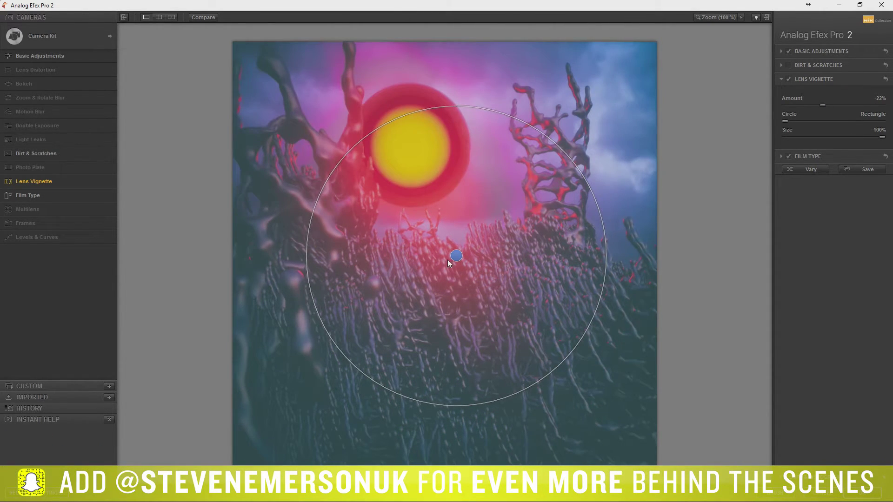
left_click_drag(456, 256, 427, 209)
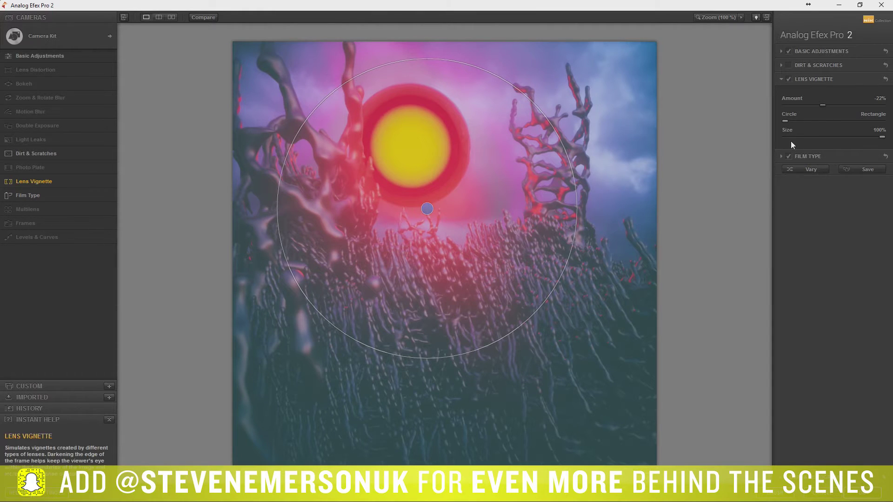
left_click_drag(822, 105, 821, 105)
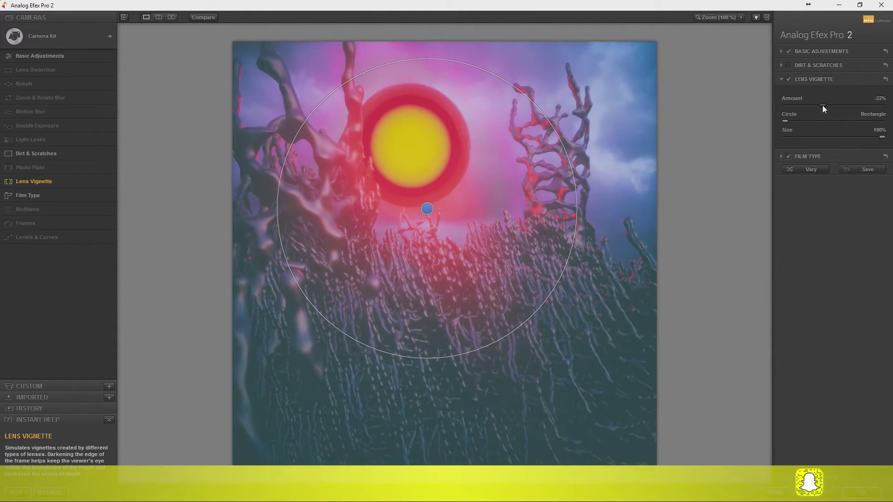
left_click_drag(427, 208, 430, 217)
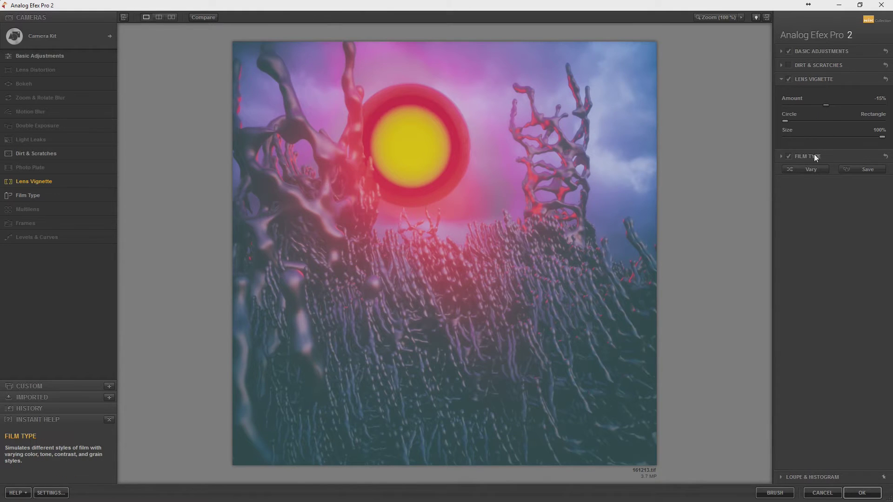
Add Light Leaks, trying several Soft leak presets and positions.
mouse_move(56, 139)
left_click(107, 141)
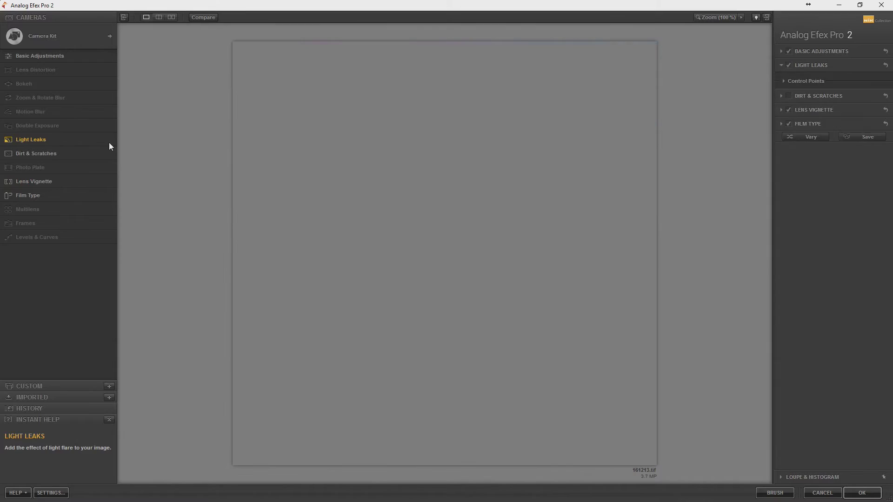
left_click(800, 331)
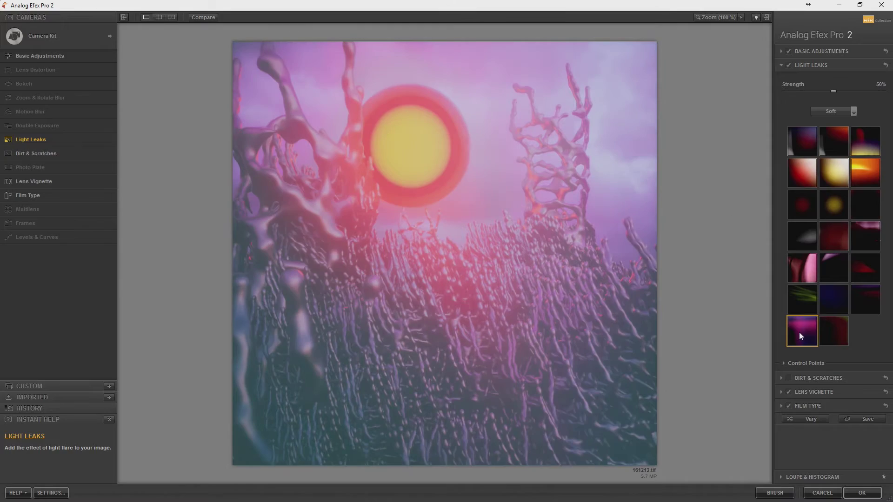
left_click(820, 297)
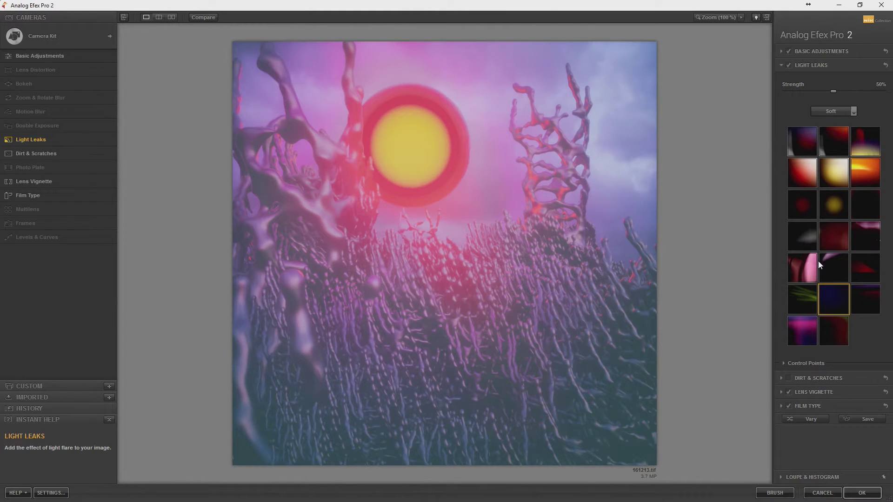
left_click(826, 267)
left_click(807, 267)
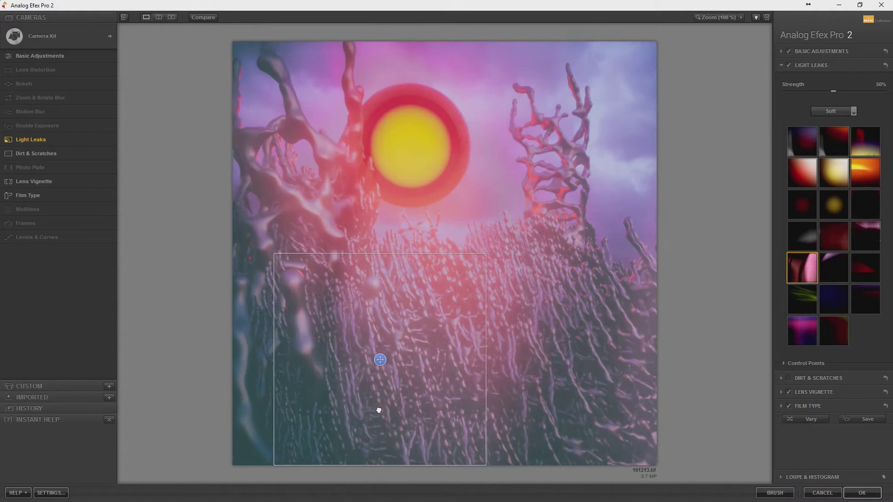
left_click_drag(444, 254, 358, 360)
left_click(802, 207)
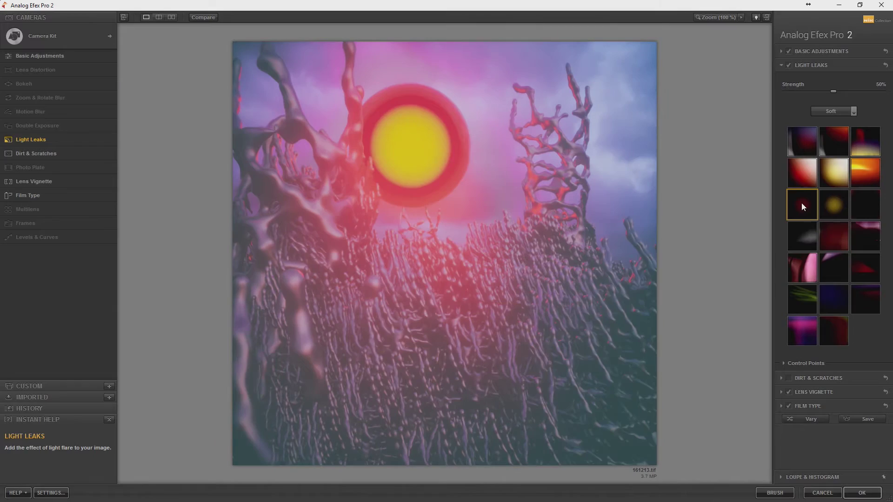
left_click(866, 244)
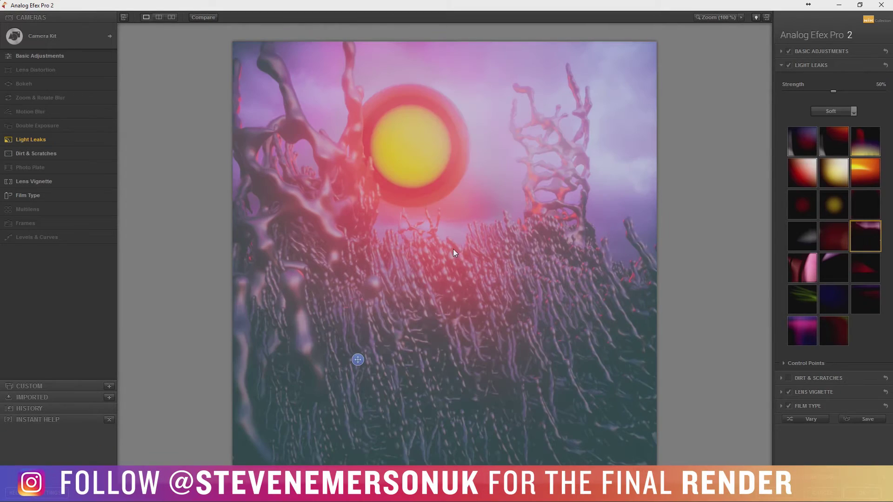
mouse_move(356, 361)
left_mouse_down()
mouse_move(339, 359)
mouse_move(514, 223)
mouse_move(522, 295)
left_mouse_up()
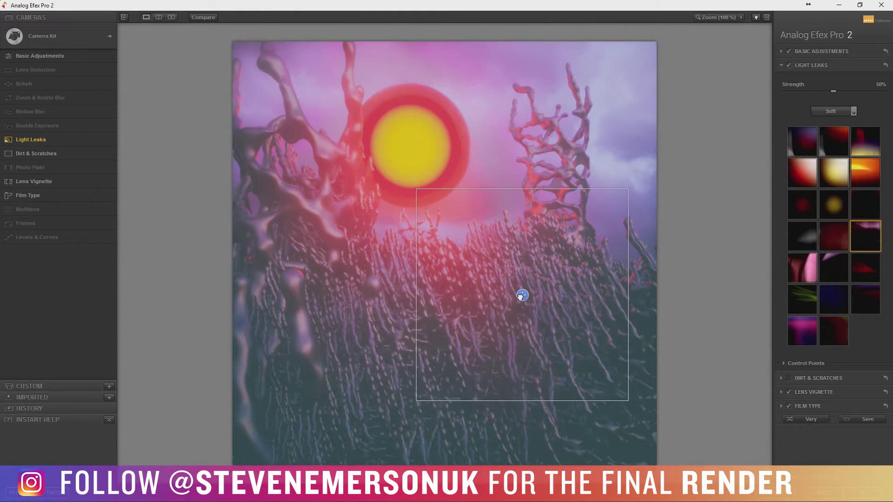
Use the bottom-left Crisp light-leak preset at 50%, placed toward the lower left.
left_click(830, 112)
left_click(838, 132)
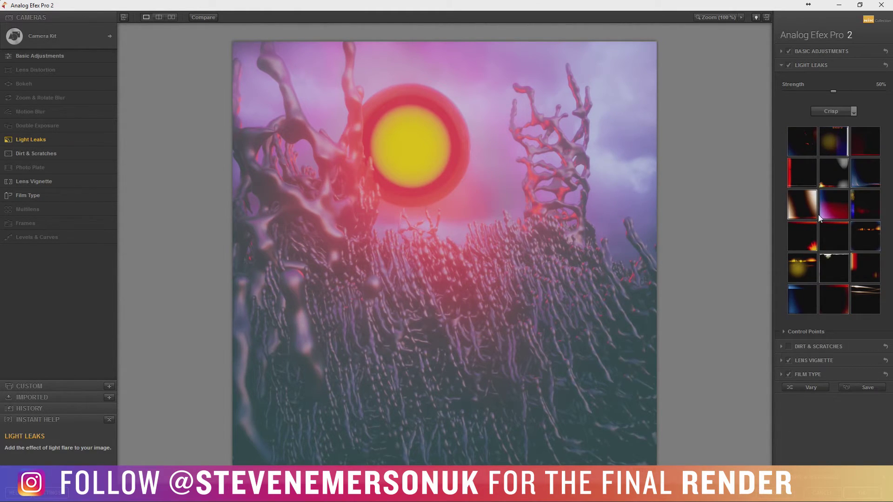
left_click(829, 207)
left_click_drag(522, 295, 338, 360)
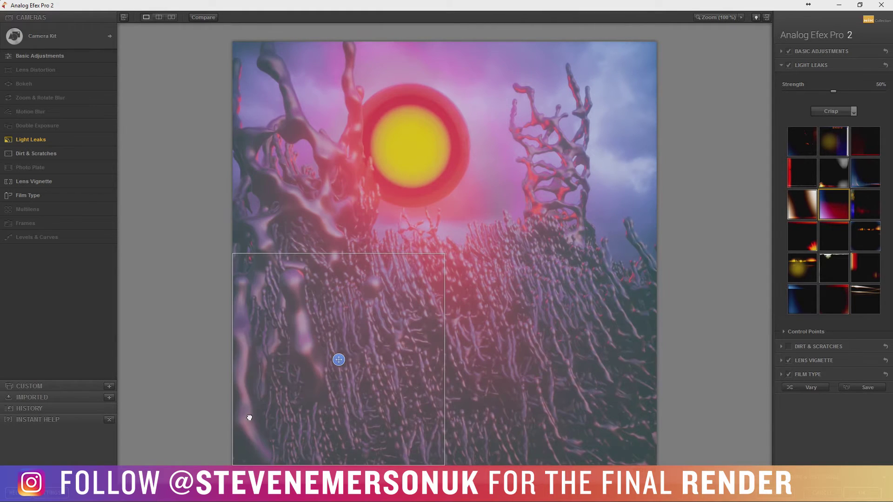
left_click(799, 297)
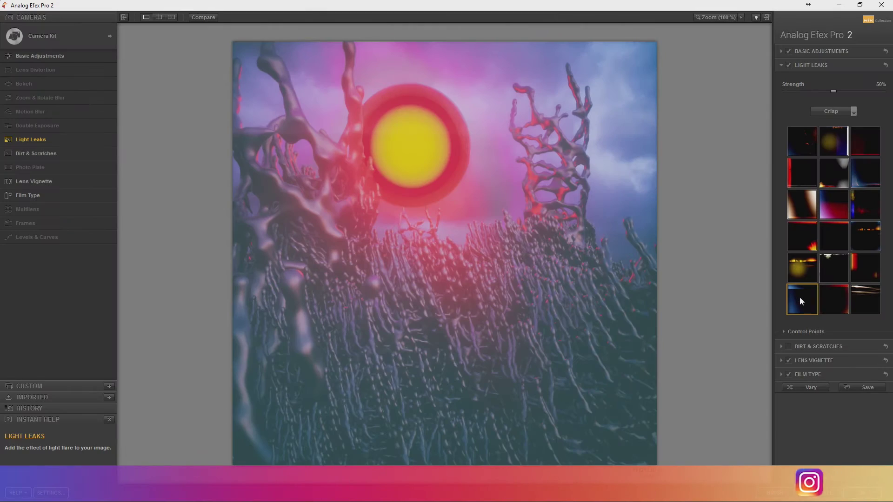
Switch the light leak to the Dynamic style and try several presets at 18–25% strength.
left_click(837, 114)
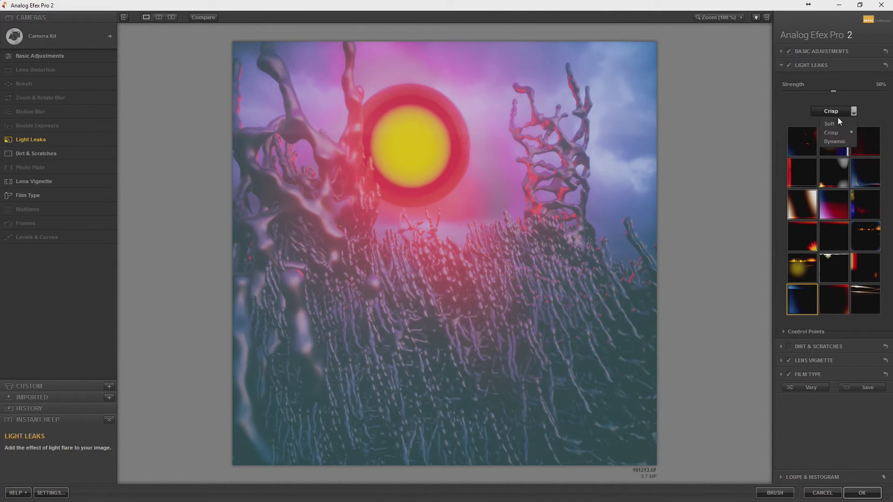
left_click(835, 140)
left_click(804, 135)
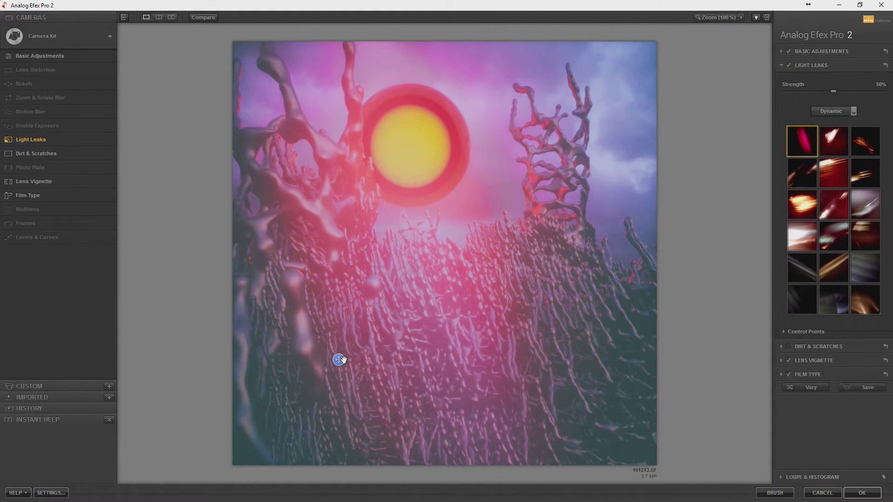
left_click_drag(339, 359, 433, 359)
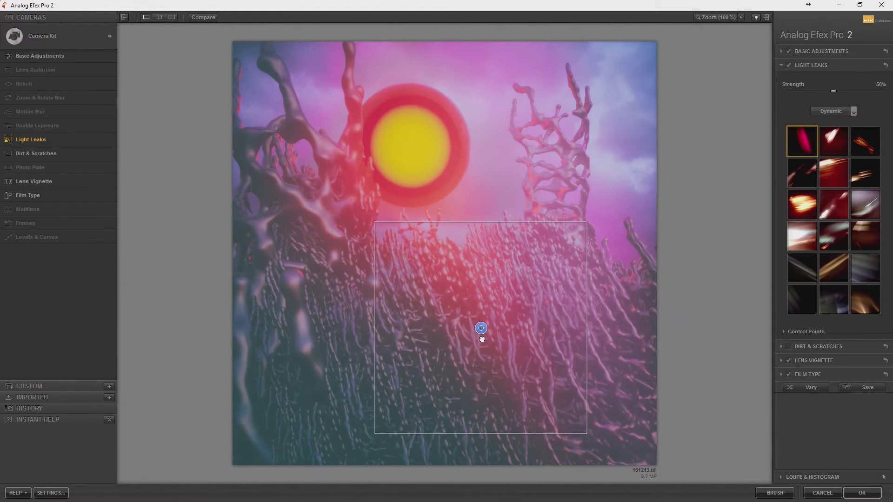
left_click_drag(833, 91, 802, 92)
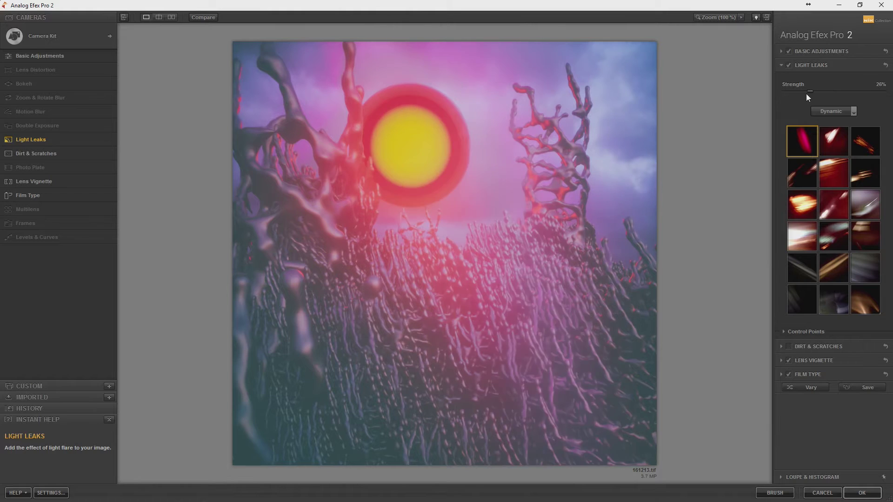
left_click(800, 217)
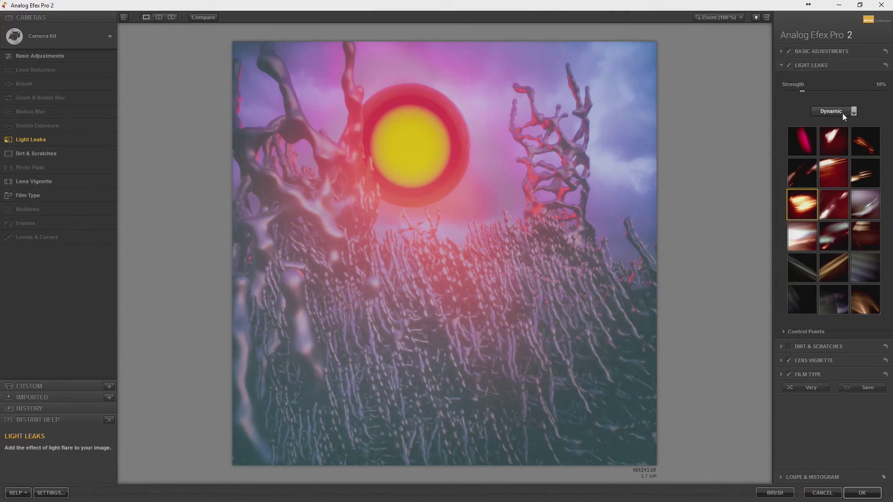
left_click_drag(804, 92, 811, 91)
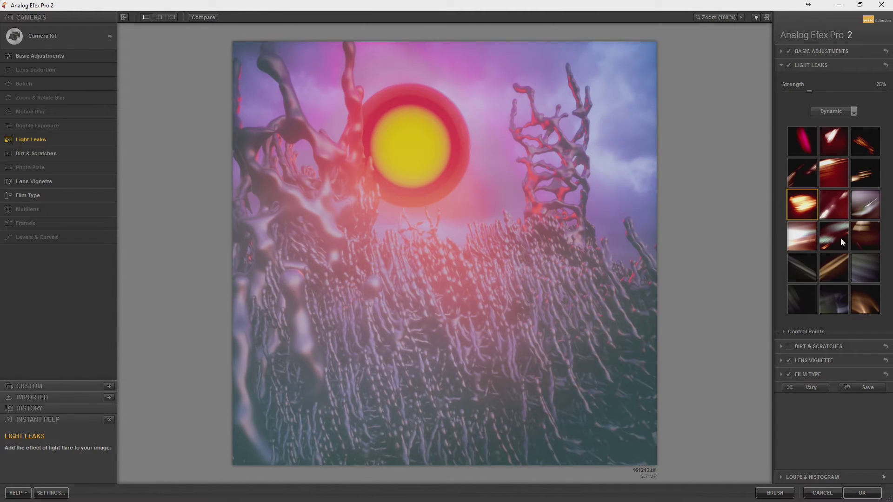
left_click(837, 214)
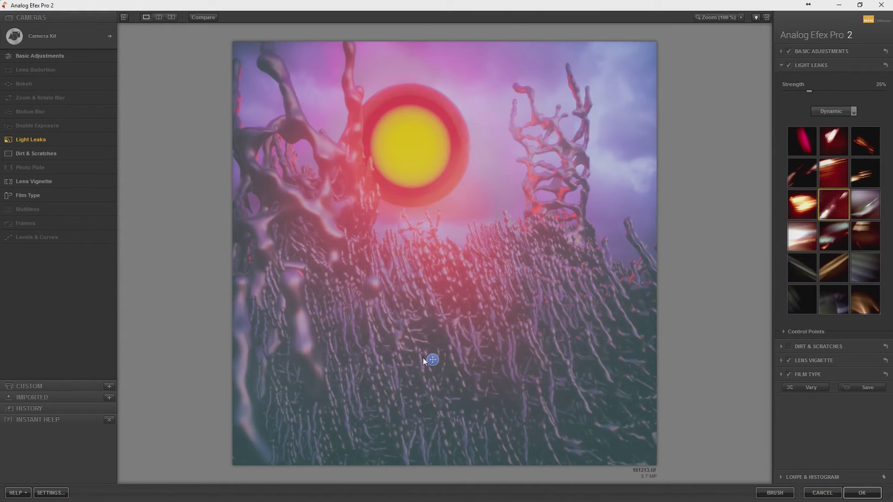
Place the light leak up near the sun, set its strength to 38%, and apply the film look.
left_click_drag(423, 358, 439, 237)
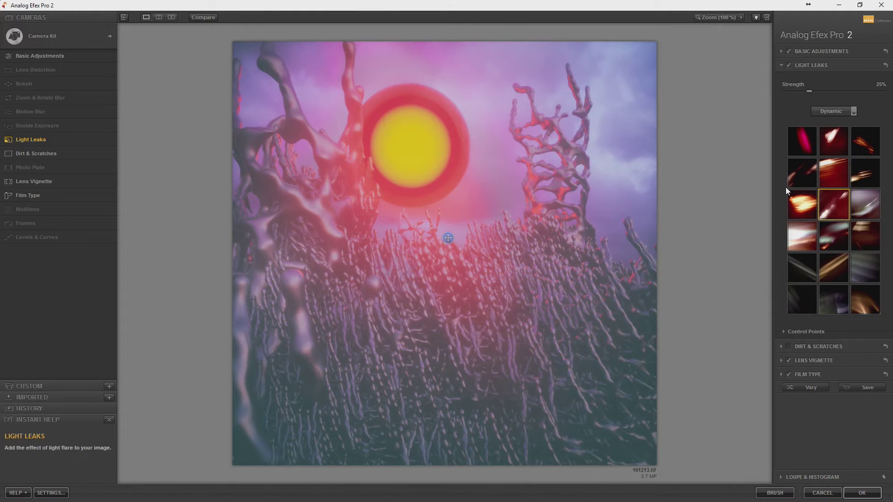
left_click(865, 141)
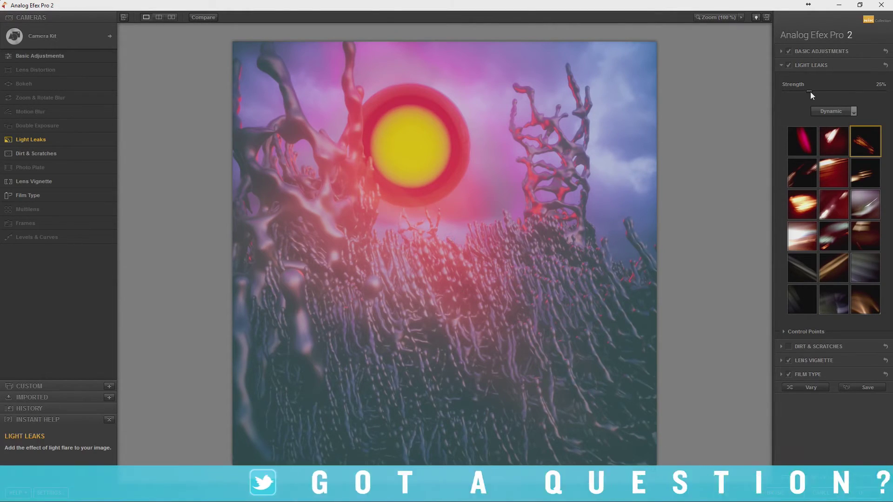
left_click_drag(809, 91, 821, 93)
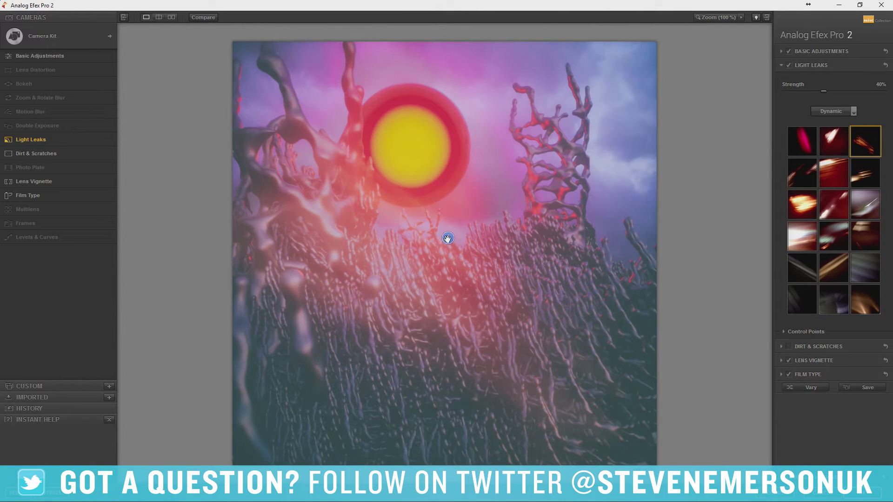
mouse_move(448, 238)
left_mouse_down()
mouse_move(628, 205)
mouse_move(642, 190)
mouse_move(703, 202)
left_mouse_up()
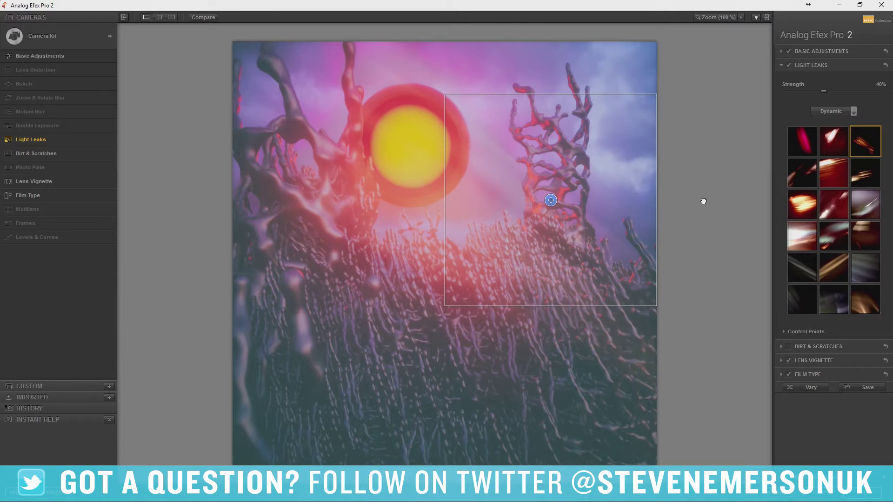
left_click(840, 91)
mouse_move(872, 94)
left_mouse_down()
mouse_move(880, 93)
mouse_move(838, 91)
mouse_move(849, 91)
left_mouse_up()
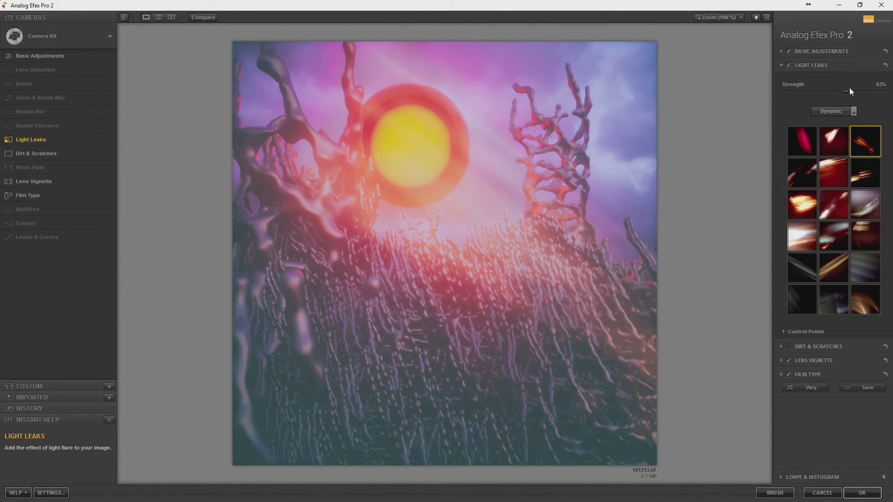
left_click_drag(550, 188, 550, 297)
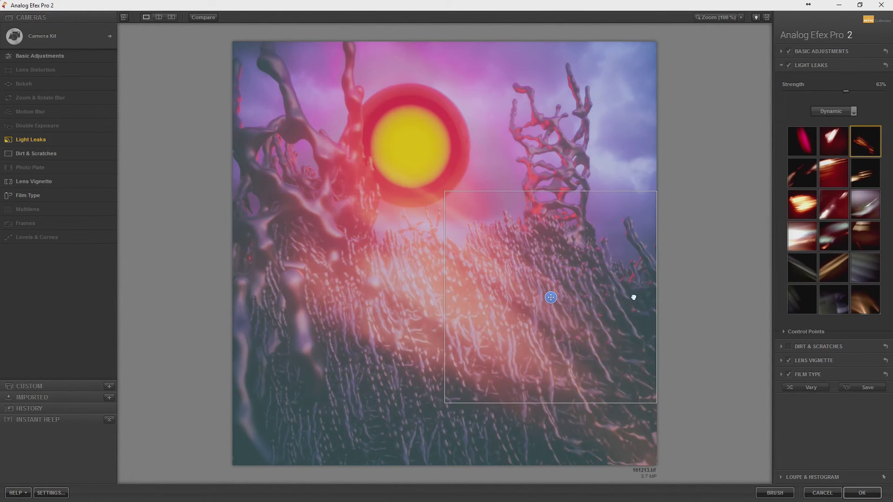
mouse_move(664, 298)
left_mouse_down()
mouse_move(775, 175)
mouse_move(623, 119)
mouse_move(414, 130)
mouse_move(468, 85)
mouse_move(511, 68)
left_mouse_up()
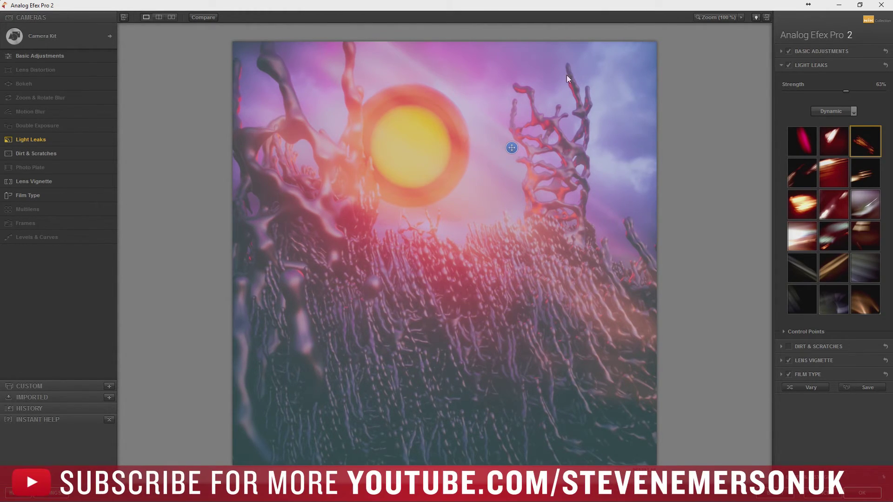
left_click_drag(845, 92, 823, 92)
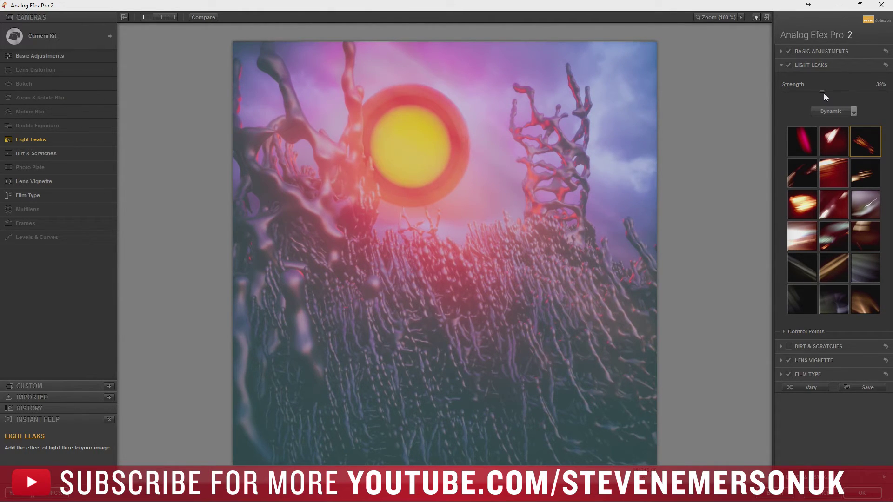
left_click(861, 492)
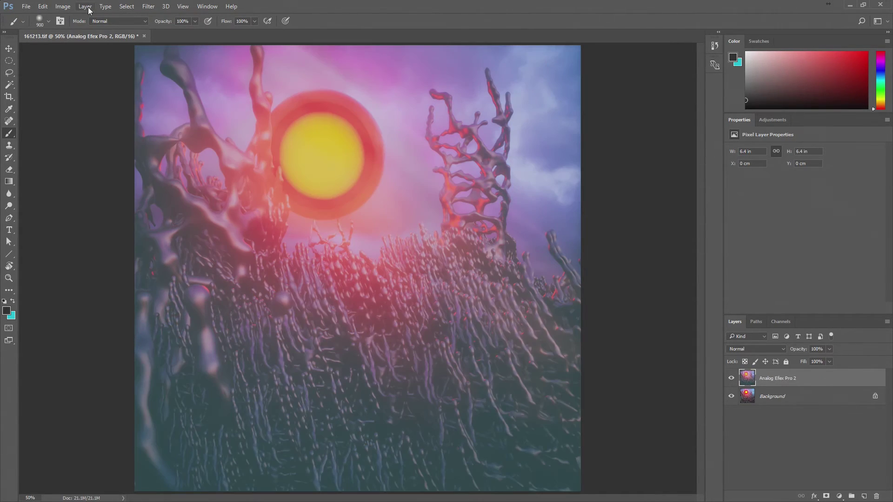
Add Levels and Curves adjustment layers and set the Levels inputs to 25 and 229.
left_click(85, 7)
mouse_move(111, 109)
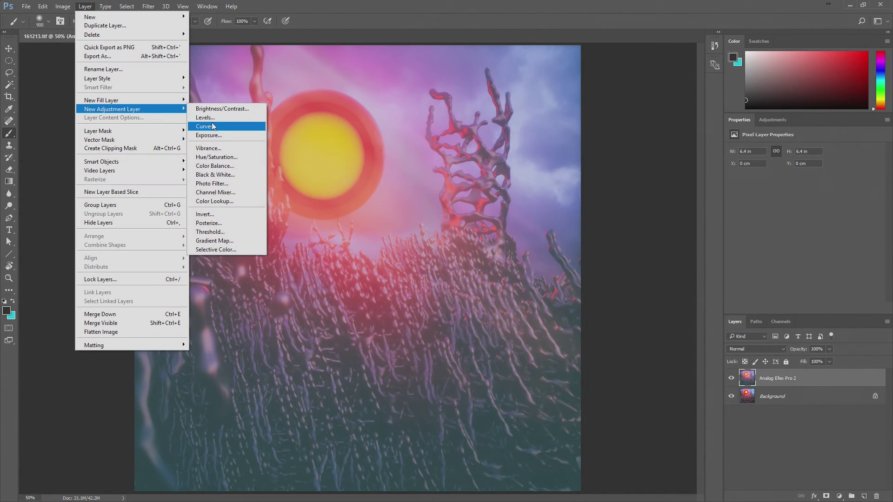
left_click(205, 118)
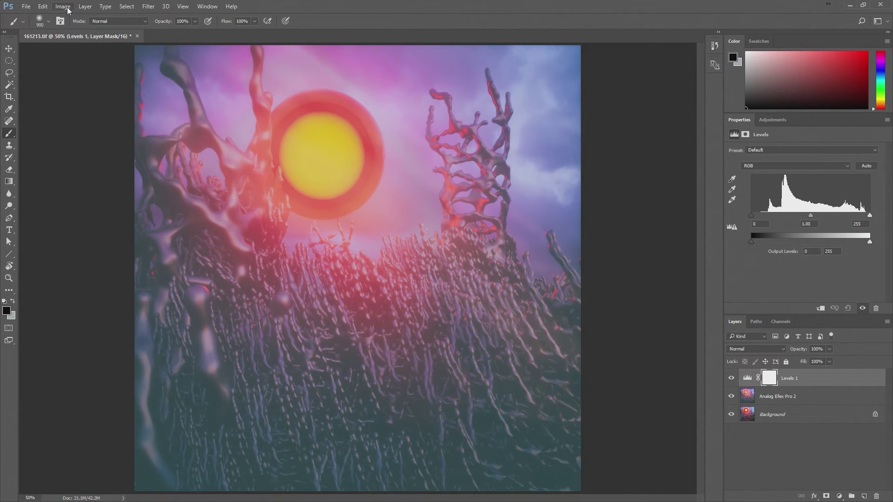
left_click(85, 7)
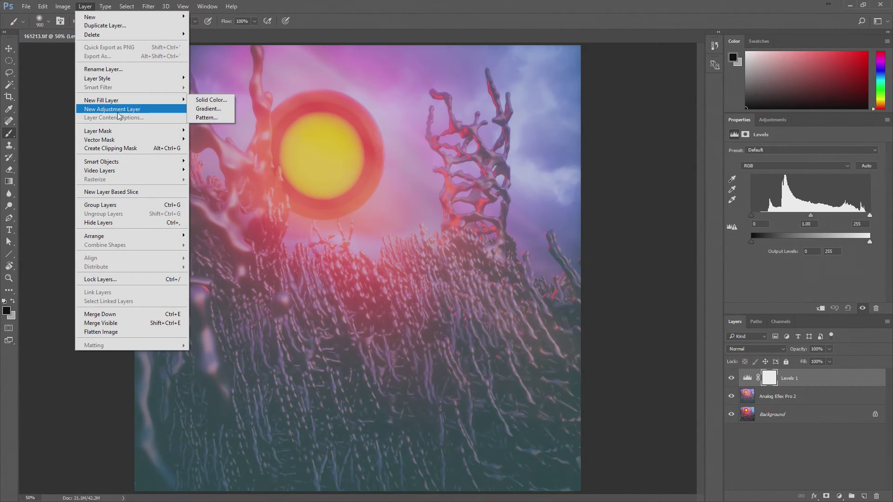
mouse_move(111, 109)
left_click(204, 127)
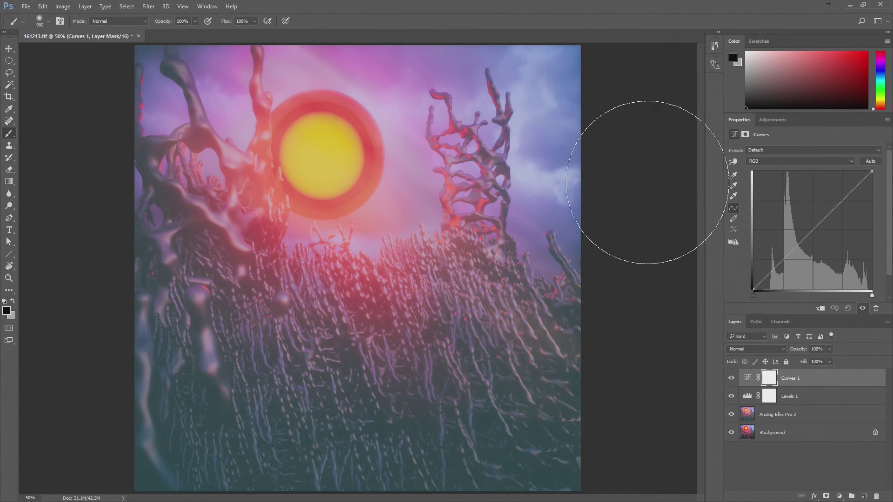
left_click(748, 396)
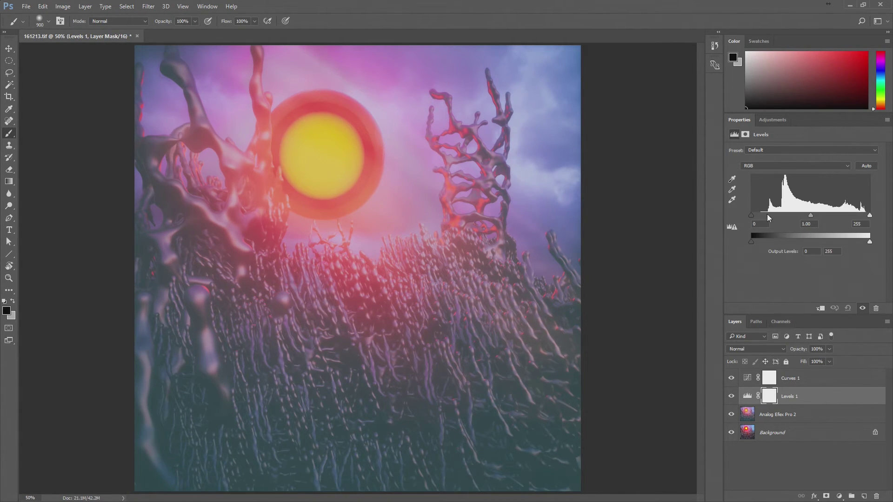
left_click(866, 168)
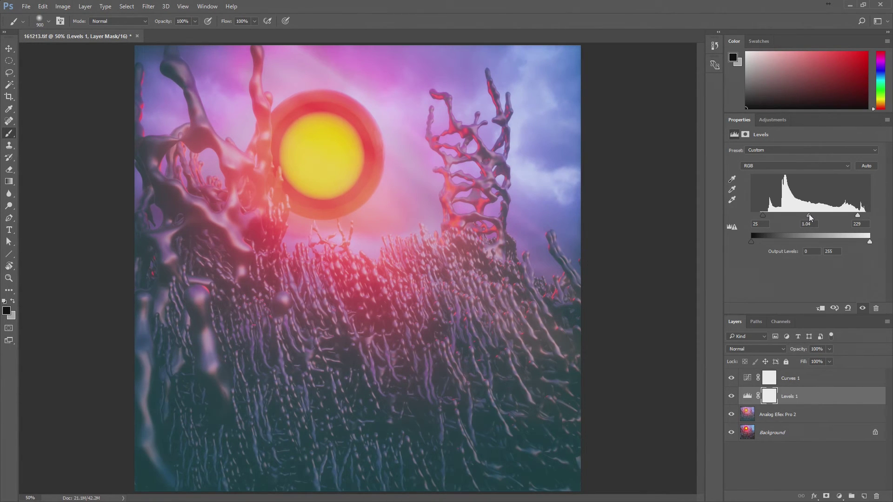
Bend the Curves 1 RGB curve with extra points and move the black endpoint to lift the shadows.
key("alt+bracketright")
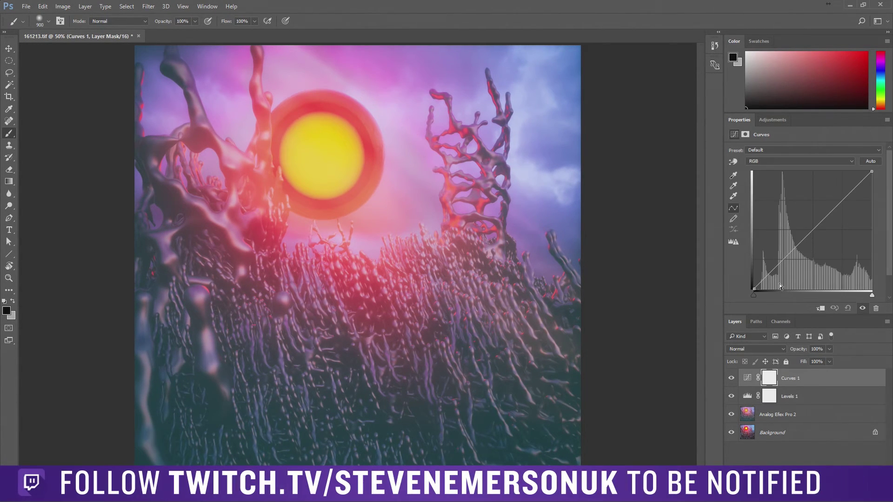
mouse_move(755, 286)
left_mouse_down()
mouse_move(753, 276)
mouse_move(814, 233)
left_mouse_up()
left_click(843, 201)
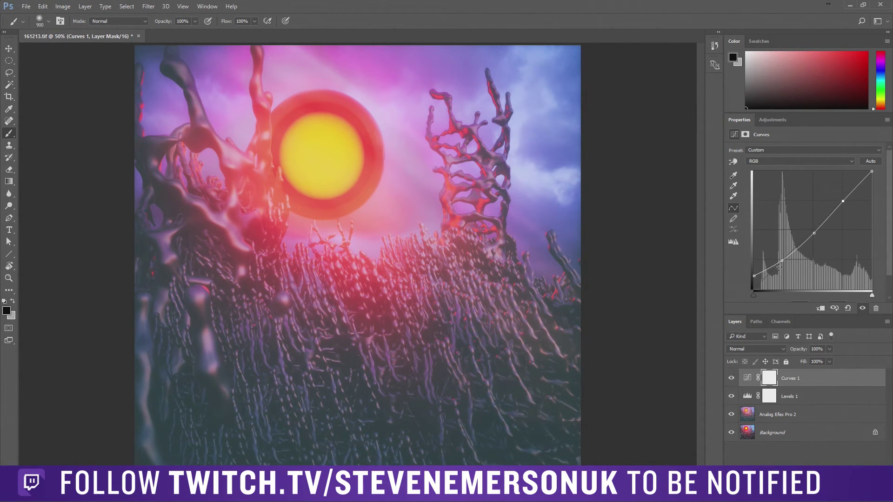
left_click_drag(782, 260, 780, 266)
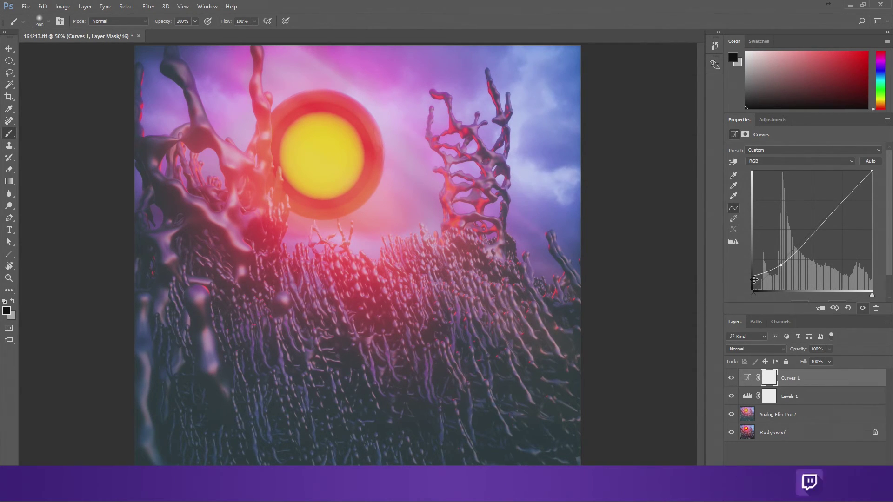
left_click_drag(813, 232, 811, 231)
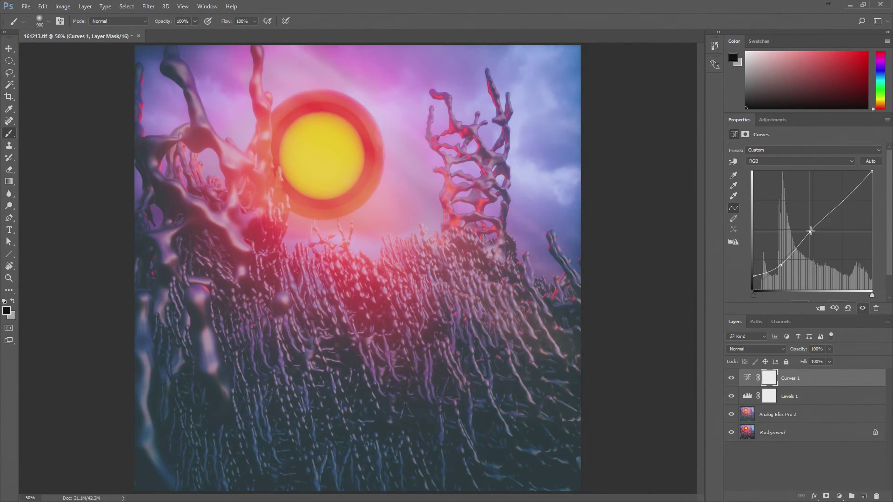
left_click_drag(754, 276, 779, 266)
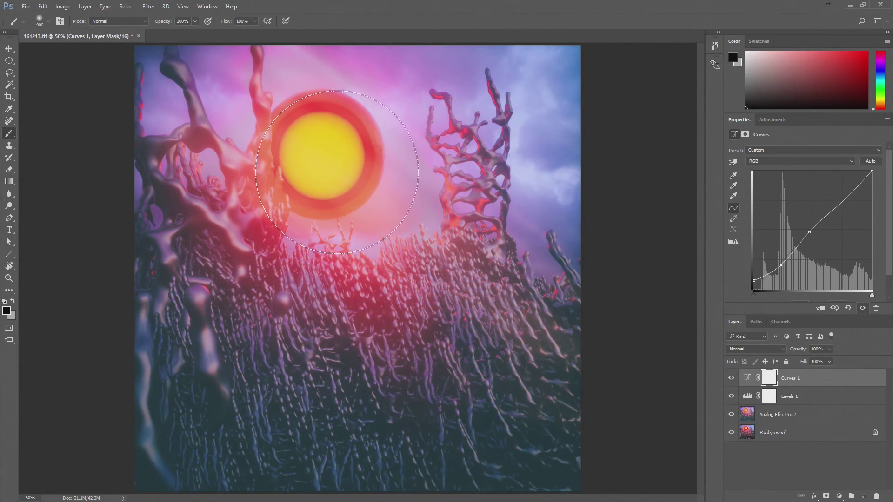
Save the TIFF with its layers, then open Save for Web (Legacy) at PNG-24, 1920×1920 px.
left_click(27, 6)
left_click(33, 100)
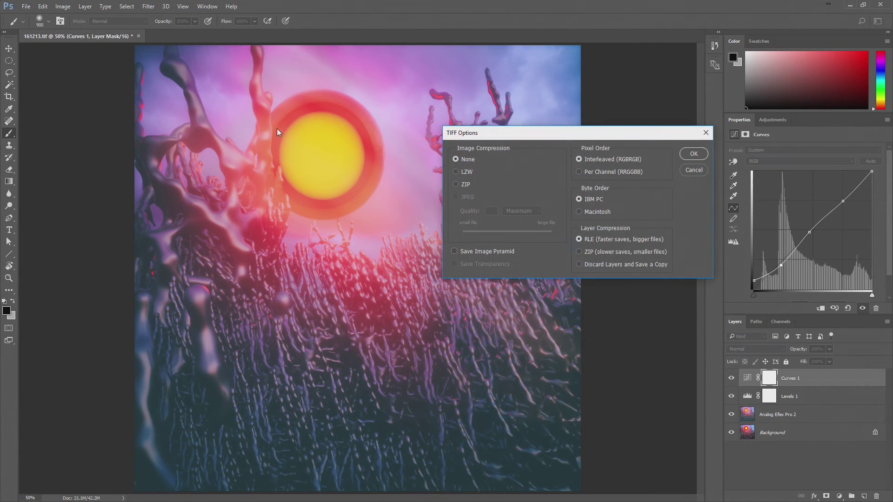
left_click(690, 154)
key("Return")
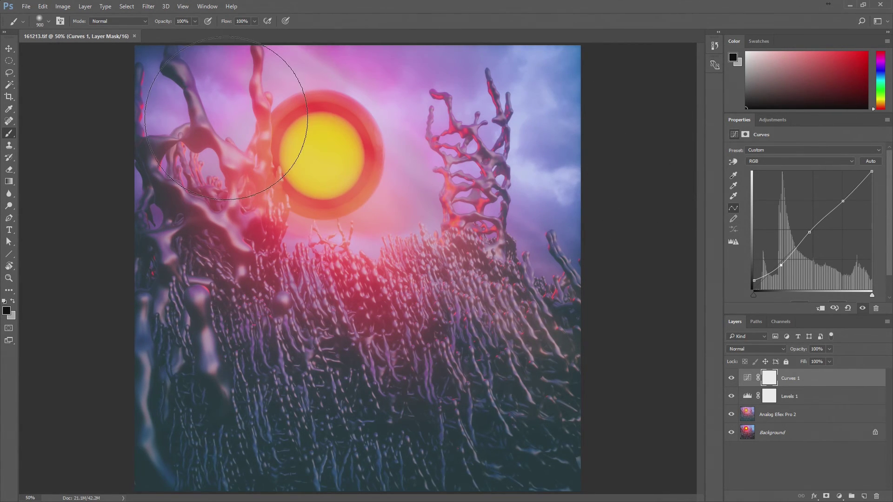
left_click(27, 7)
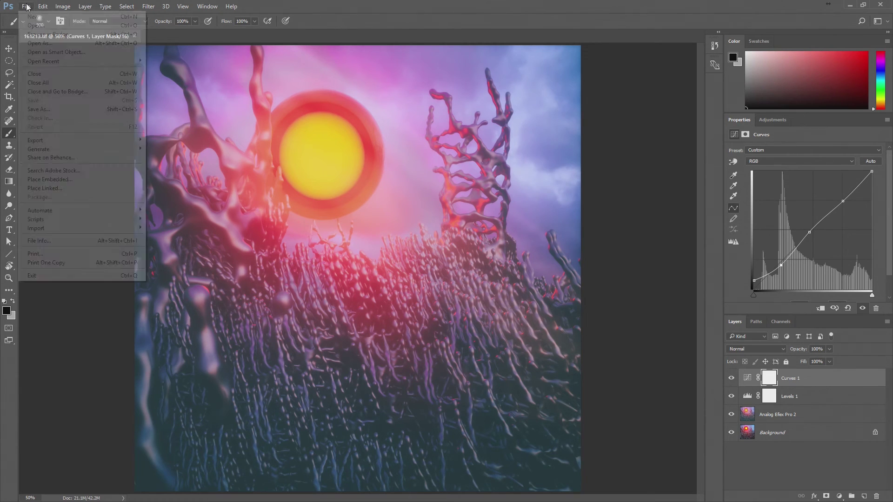
left_click(182, 200)
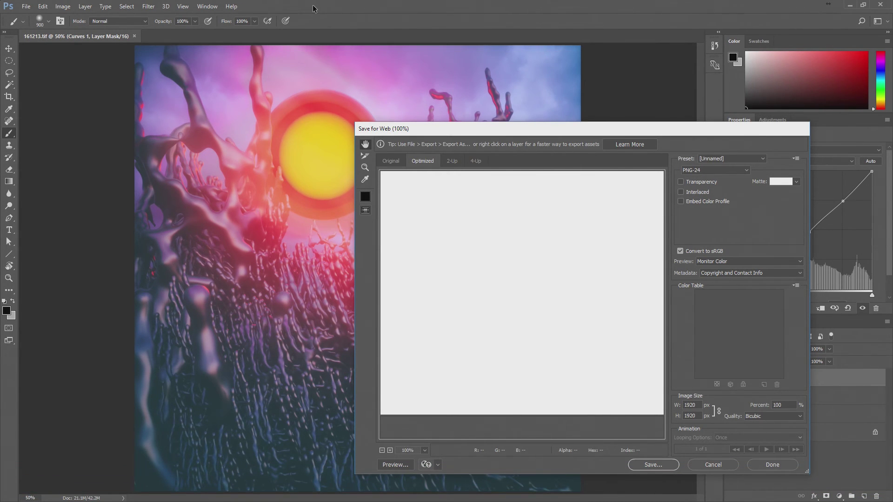
Save the PNG as 161213.png in a new folder 161213 inside folder 12.
left_click(652, 465)
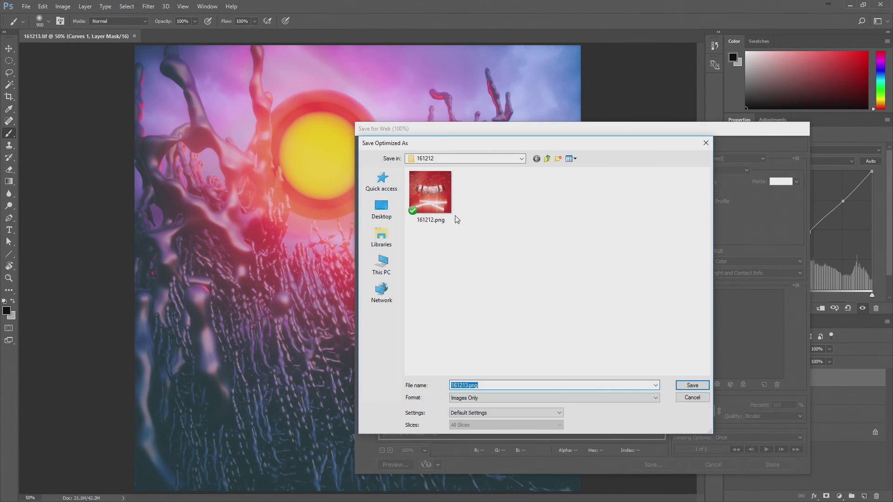
left_click(547, 159)
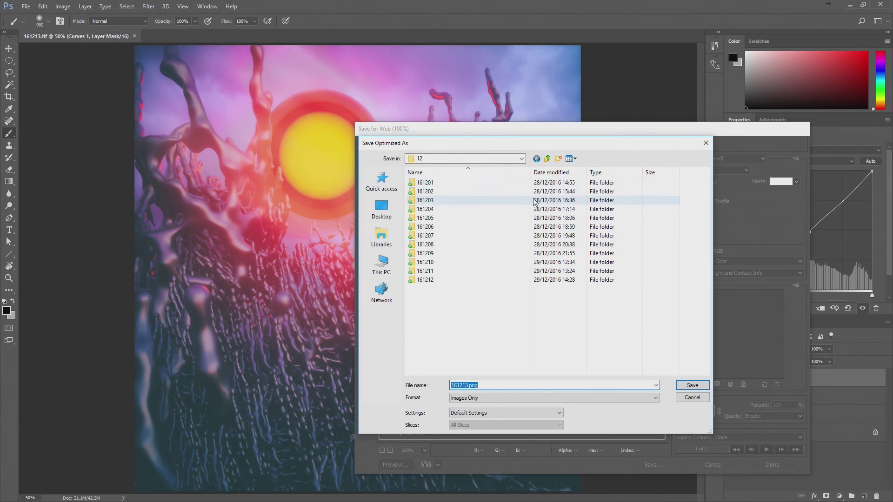
left_click(559, 159)
type("16")
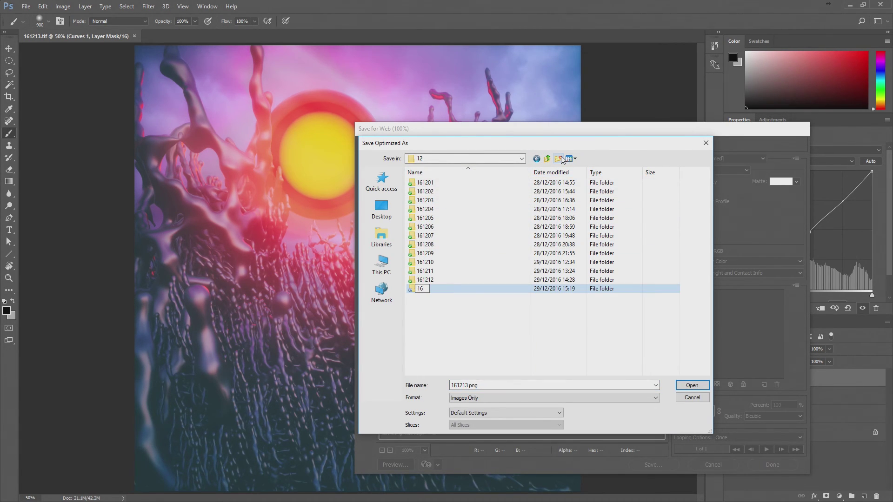
type("1213")
key("Return")
key("Return")
key("Return")
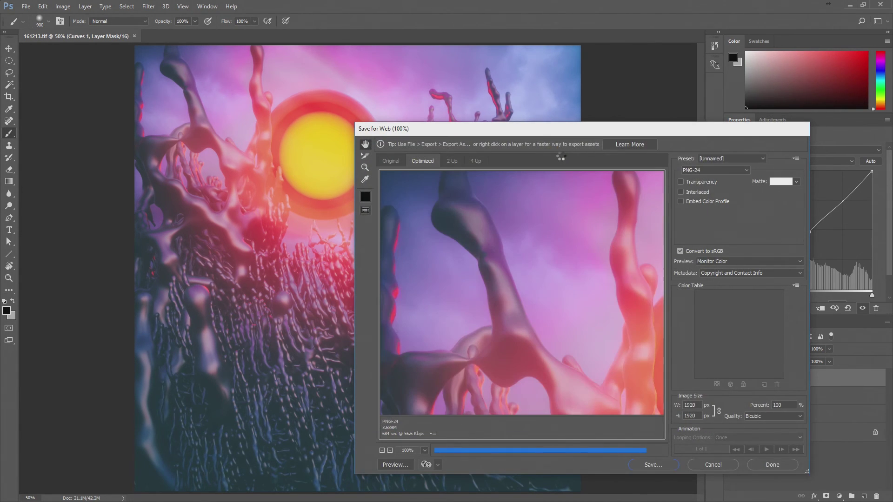